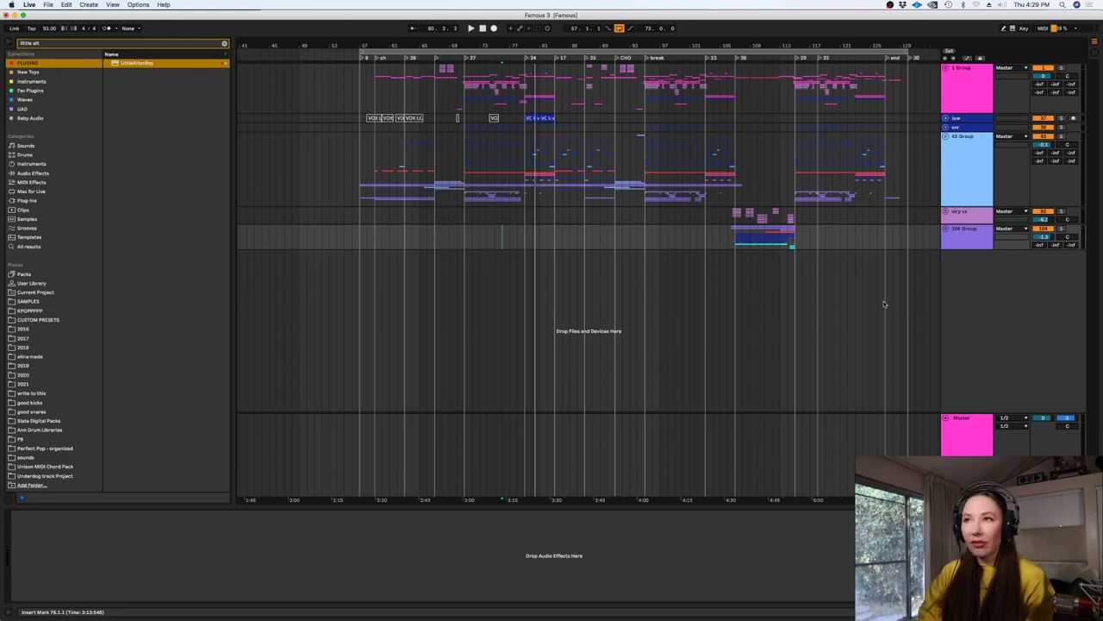
# - Play the arrangement from bar 57 up to bar 67
pyautogui.click(361, 182)
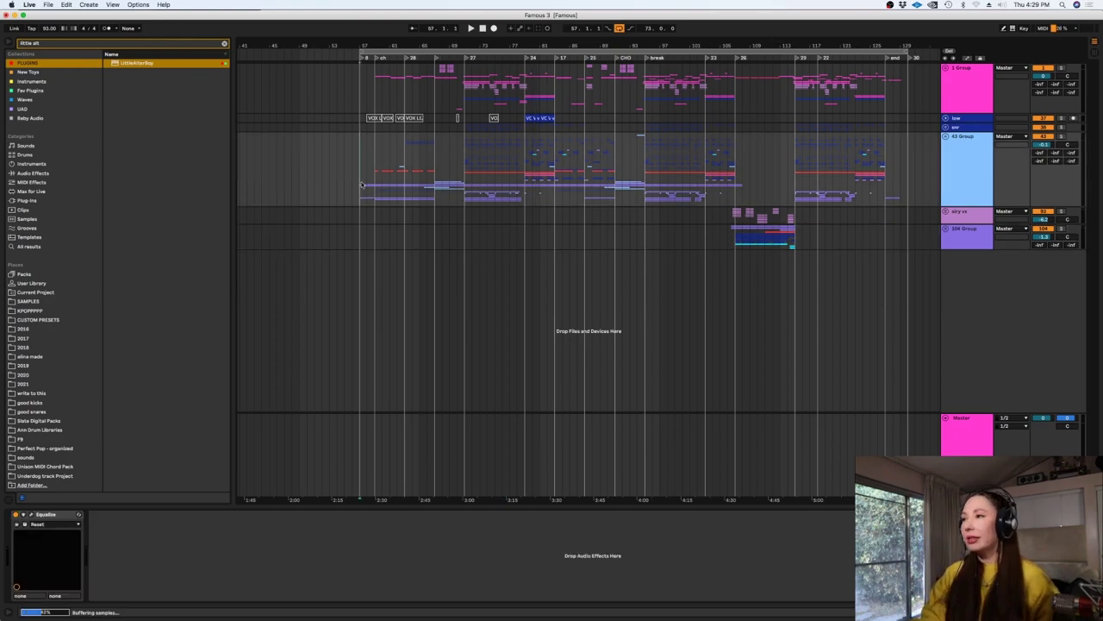
pyautogui.press('+')
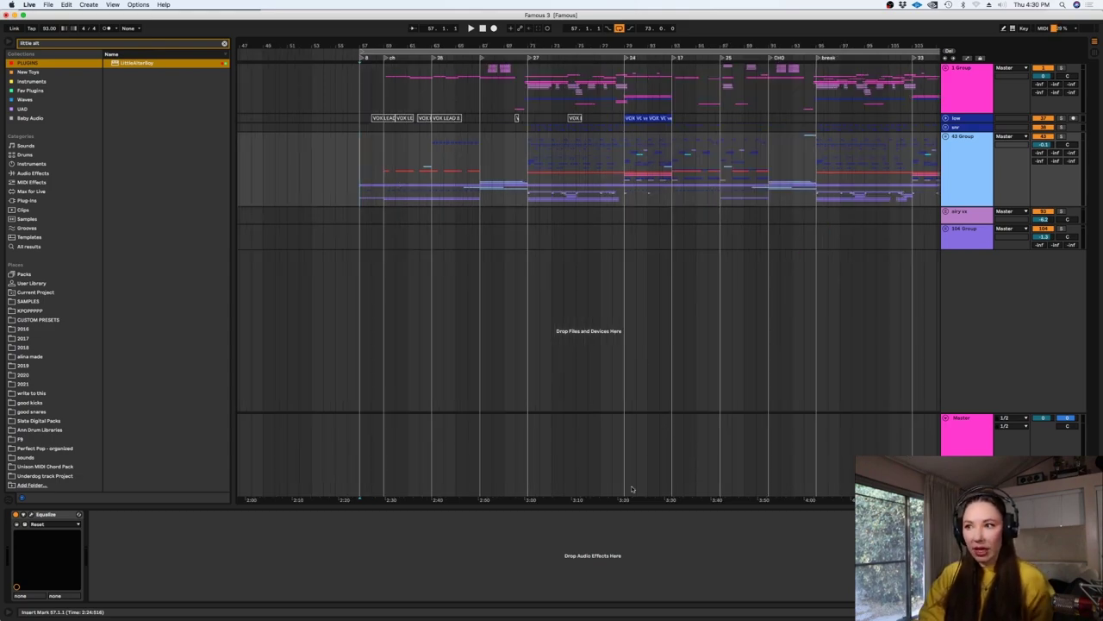
pyautogui.moveTo(616, 504); pyautogui.dragTo(650, 502)
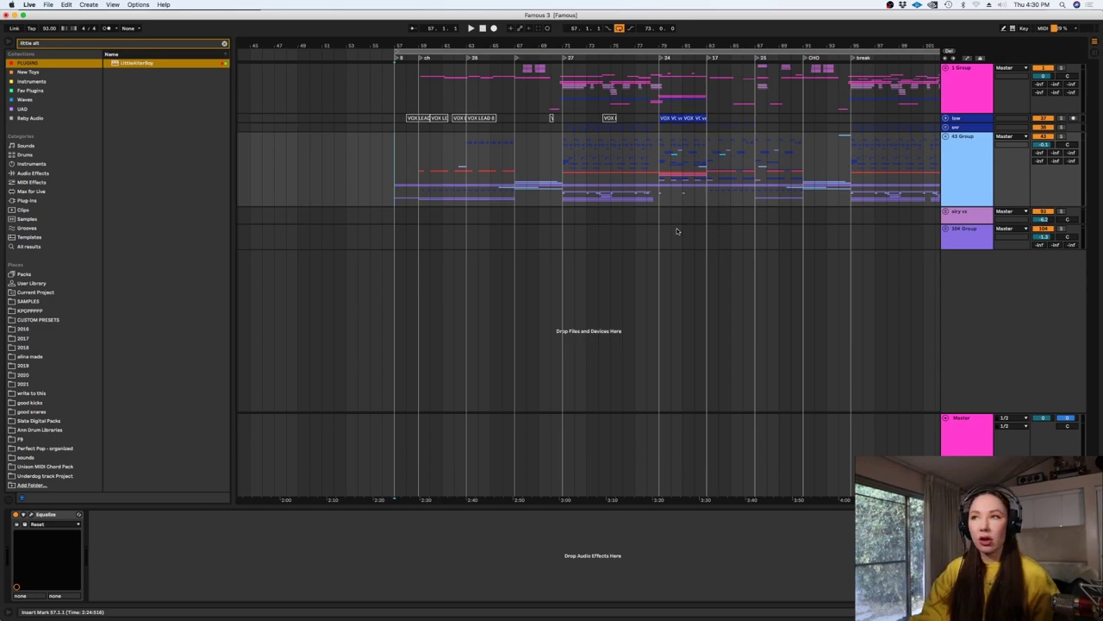
pyautogui.click(380, 171)
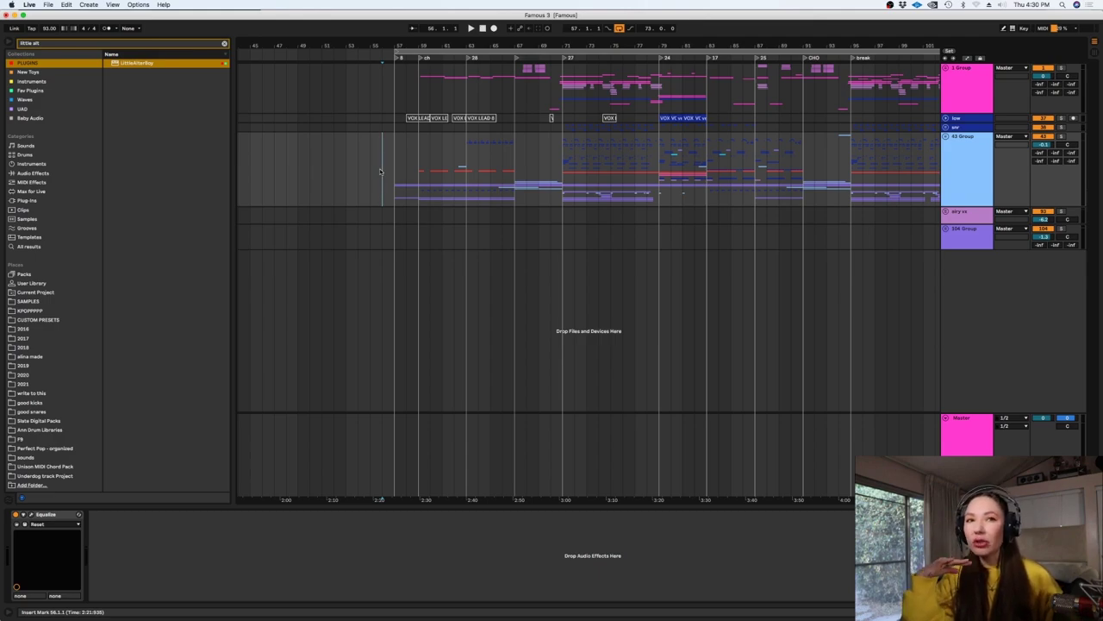
pyautogui.click(396, 181)
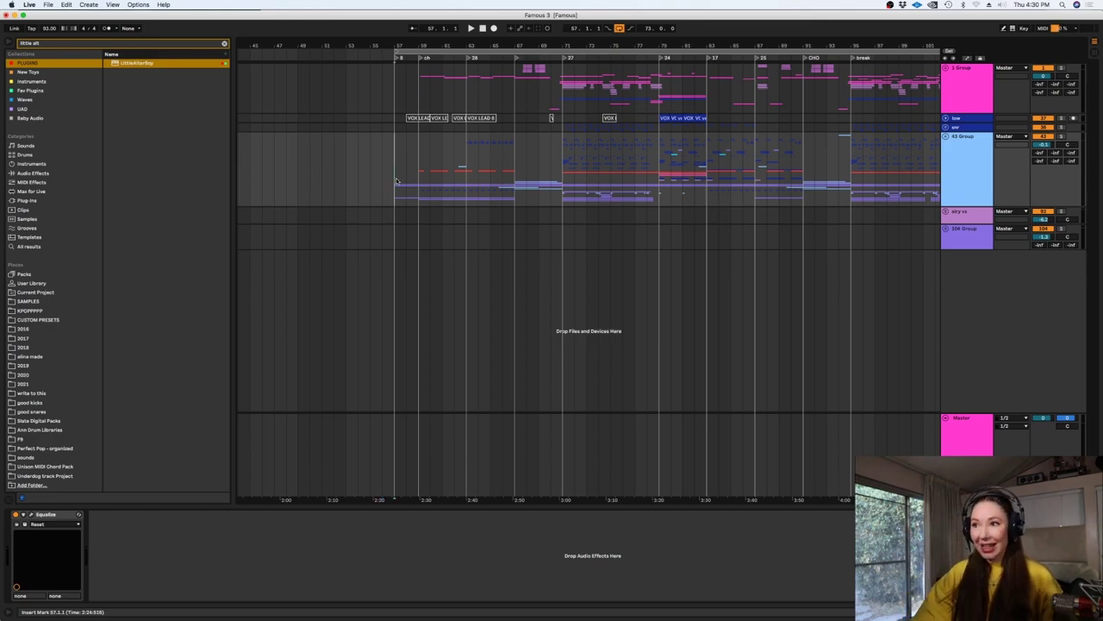
pyautogui.press('+')
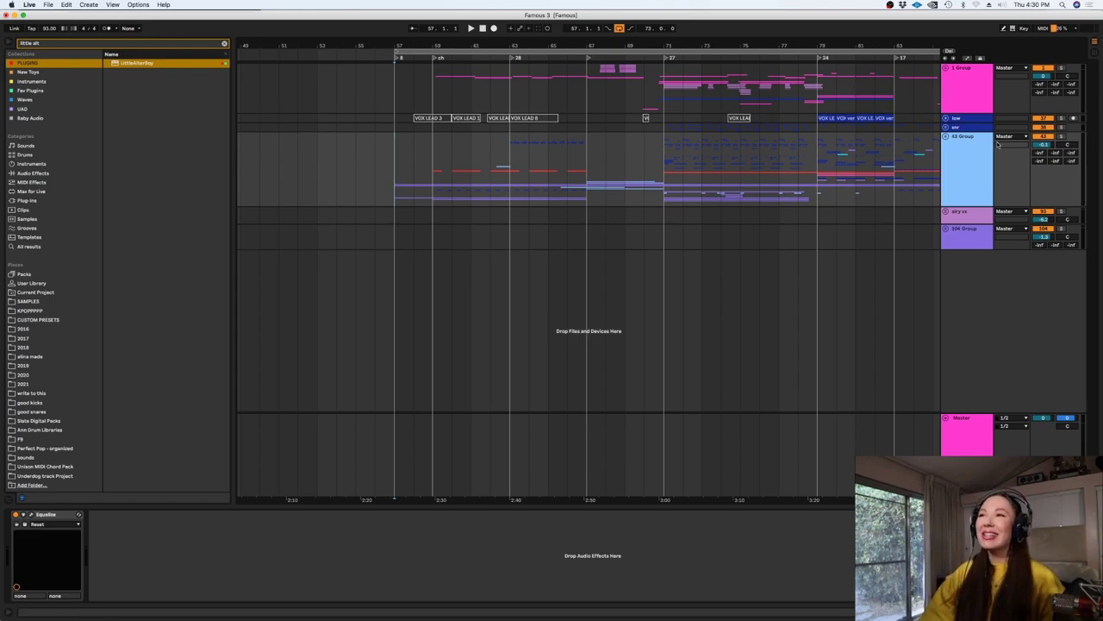
pyautogui.press('space')
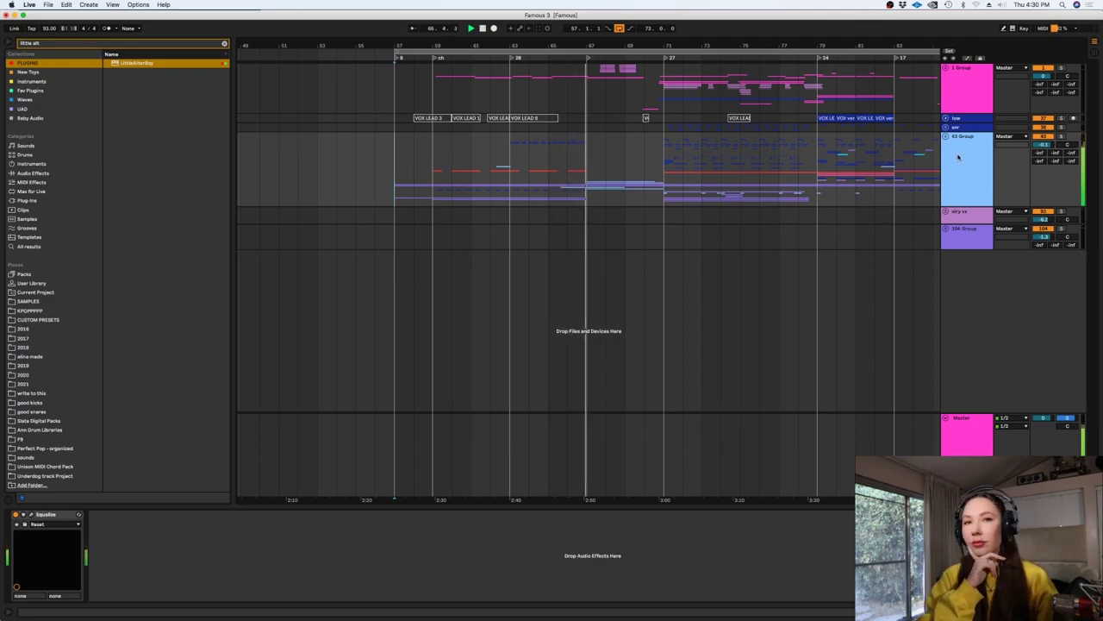
pyautogui.press('space')
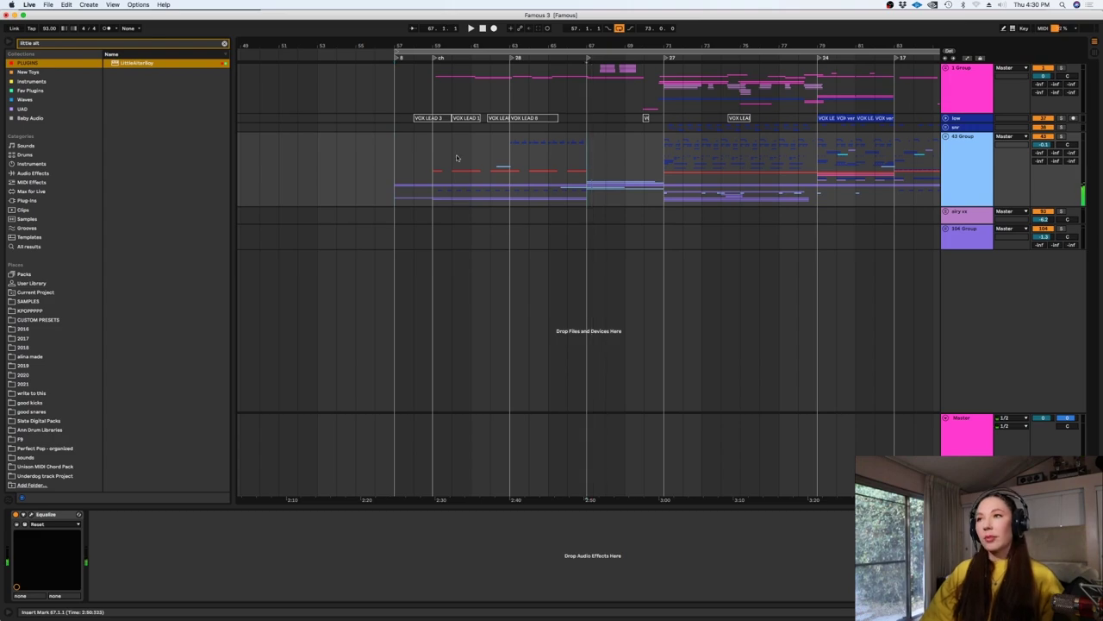
# - Unfold the 43 Group and its nested tracks 81, 82, main synth and 91 to show their clip contents
pyautogui.click(413, 169)
pyautogui.press('+')
pyautogui.press('+')
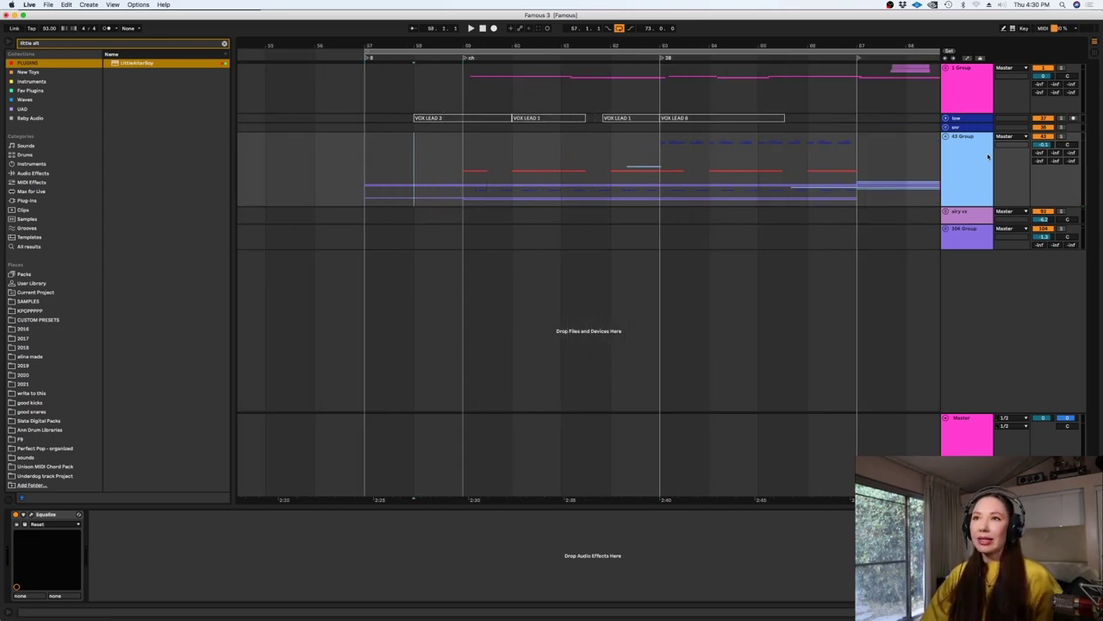
pyautogui.click(945, 137)
pyautogui.scroll(-5, 1095, 198)
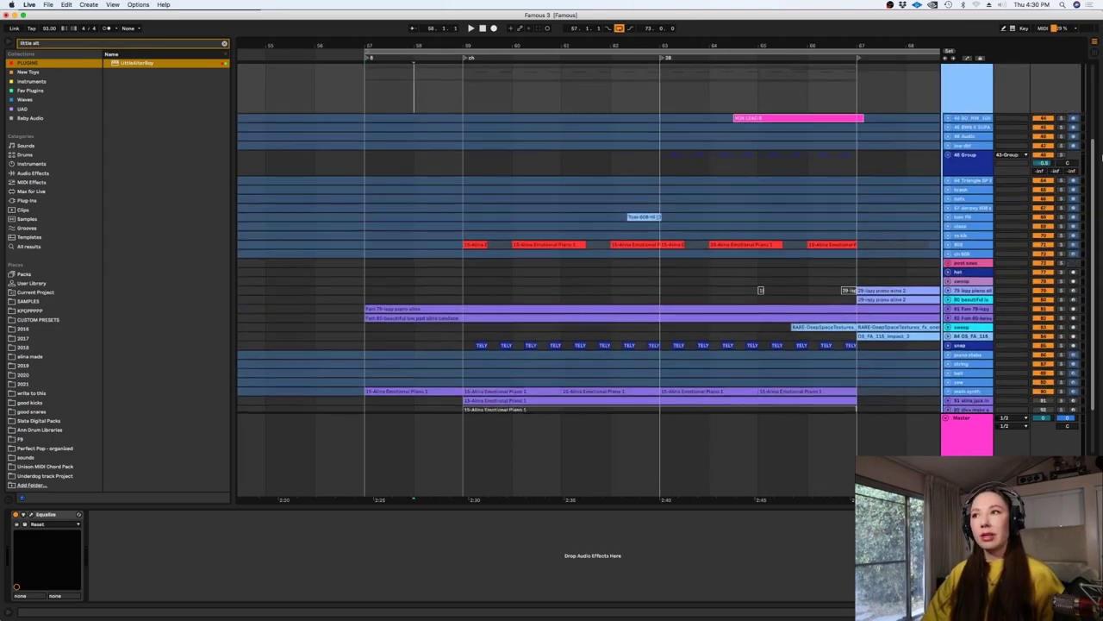
pyautogui.click(951, 251)
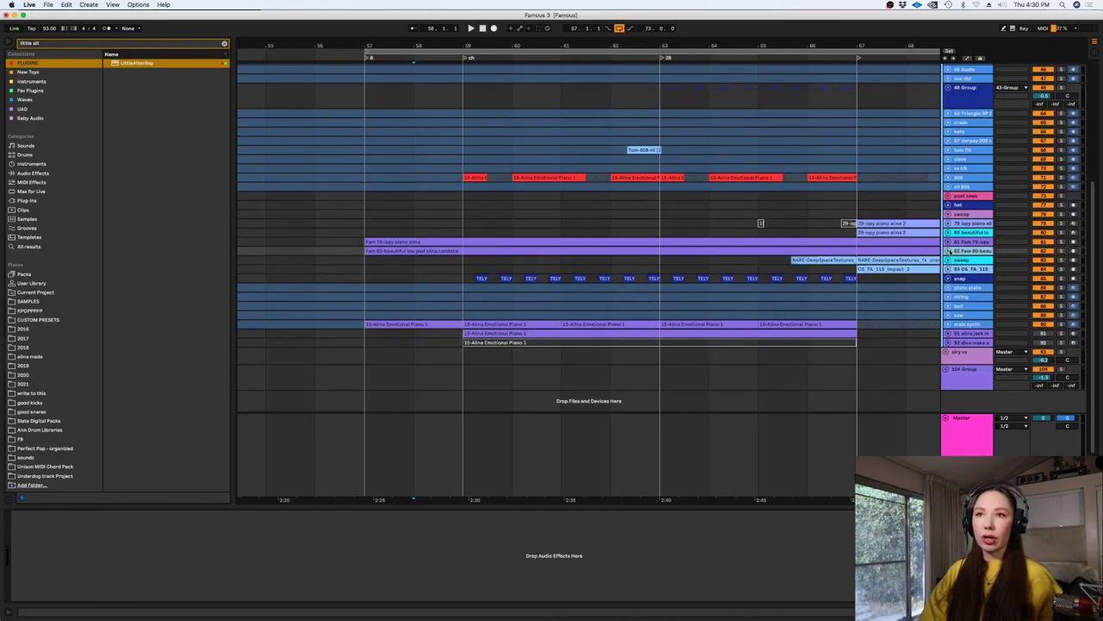
pyautogui.click(949, 250)
pyautogui.click(948, 242)
pyautogui.scroll(-3, 948, 243)
pyautogui.click(947, 325)
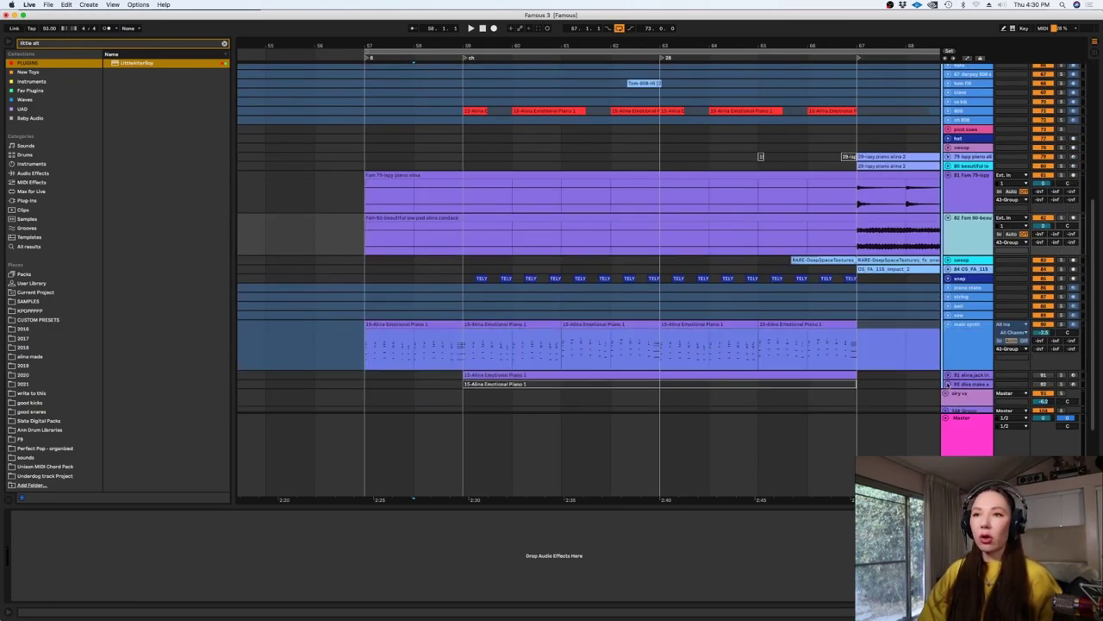
pyautogui.click(948, 375)
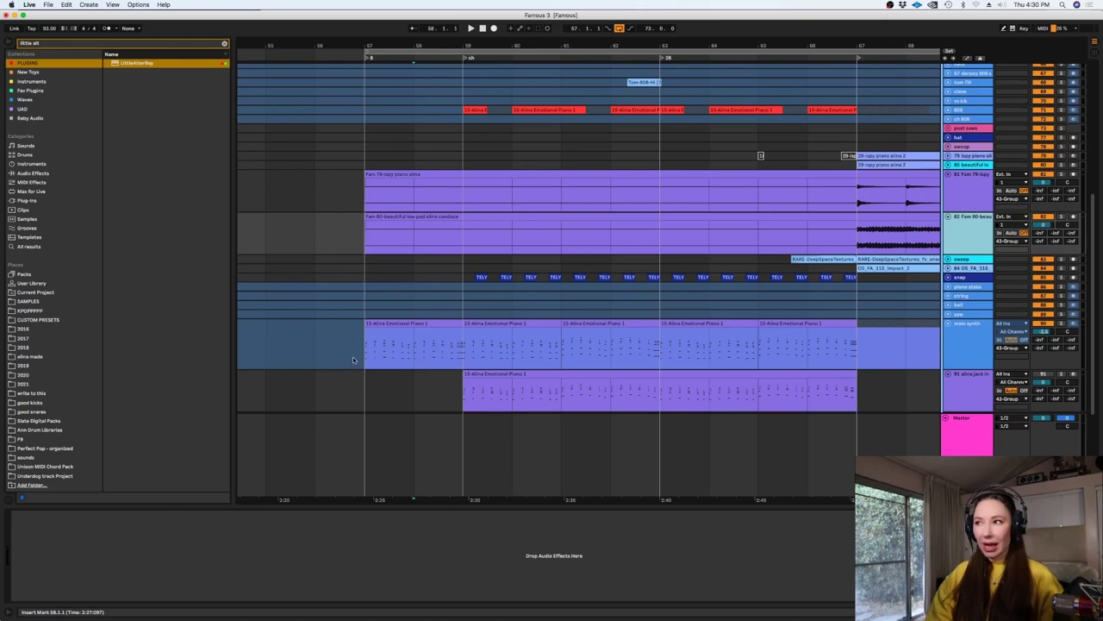
# - Solo the main synth track and play it from bar 57
pyautogui.click(356, 361)
pyautogui.press('+')
pyautogui.click(946, 352)
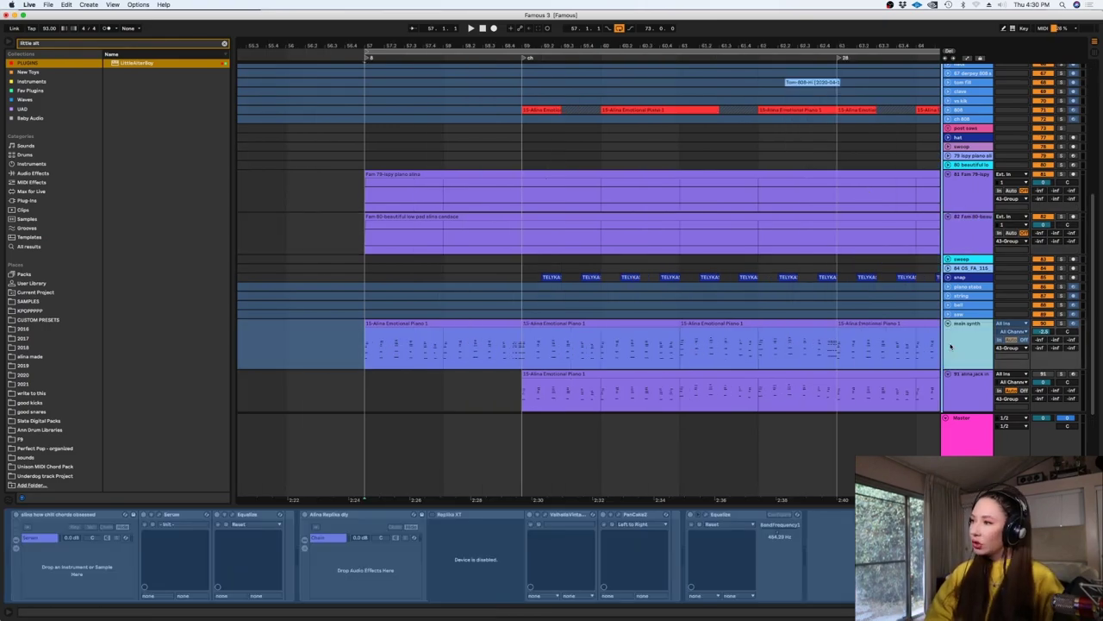
pyautogui.click(1060, 323)
pyautogui.press('space')
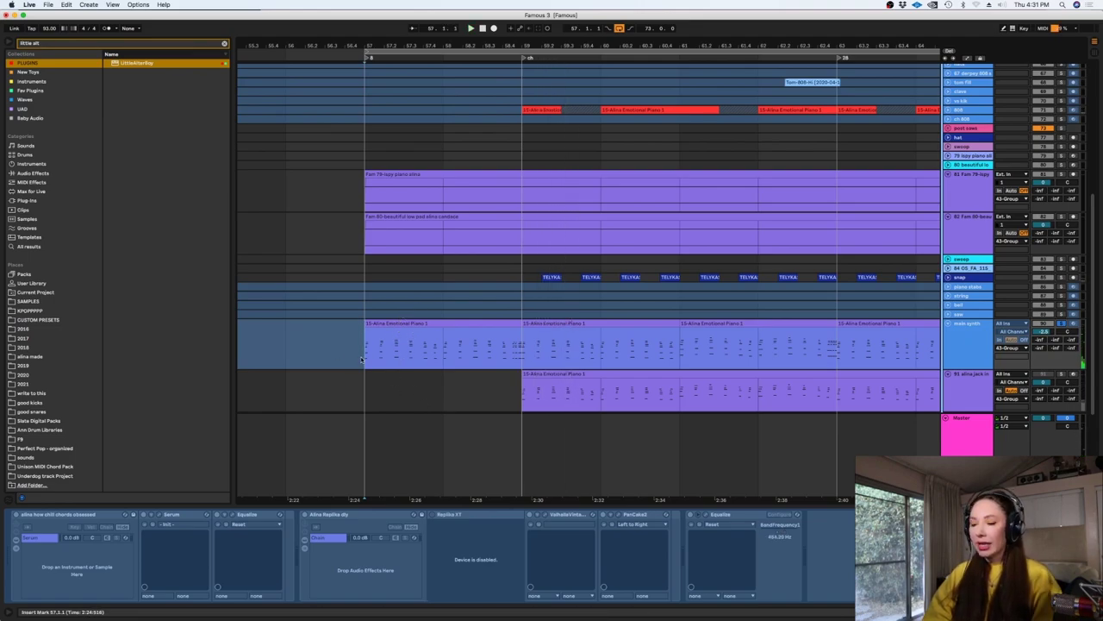
# - Set the arrangement's fixed grid to 1/16 and play the soloed main synth from bar 57
pyautogui.scroll(3, 362, 359)
pyautogui.scroll(2, 362, 360)
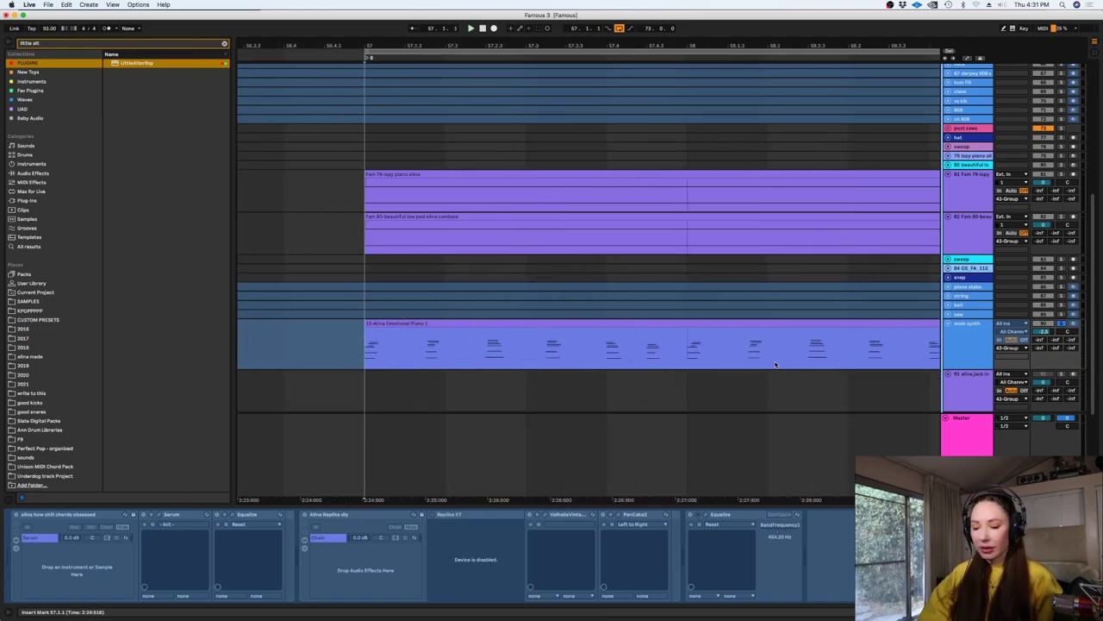
pyautogui.scroll(-2, 777, 353)
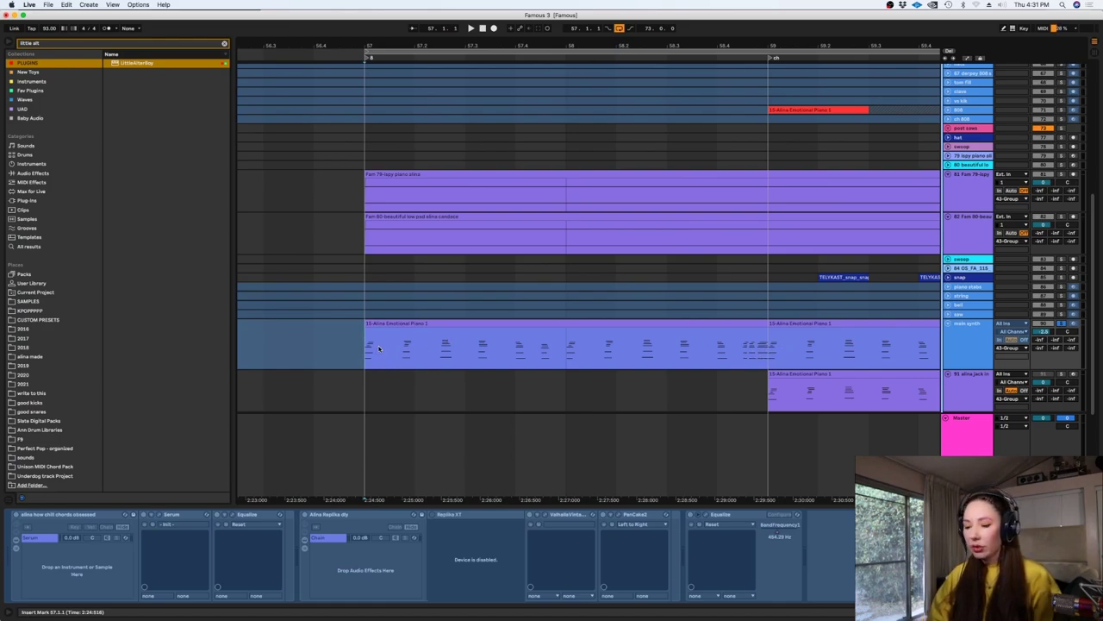
pyautogui.scroll(3, 378, 347)
pyautogui.rightClick(458, 348)
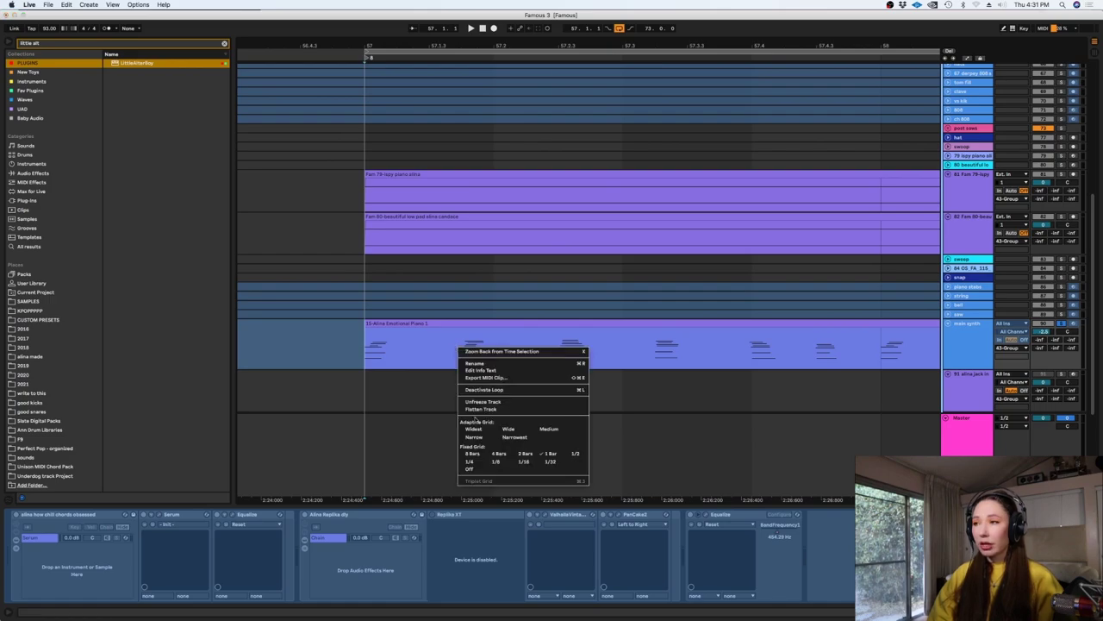
pyautogui.click(523, 462)
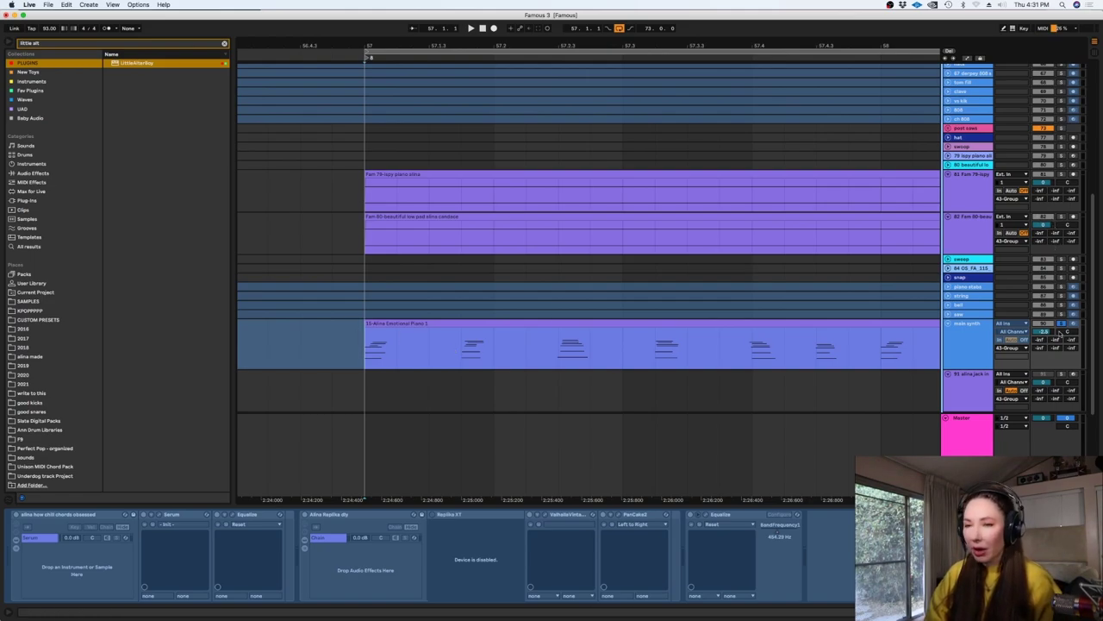
pyautogui.press('space')
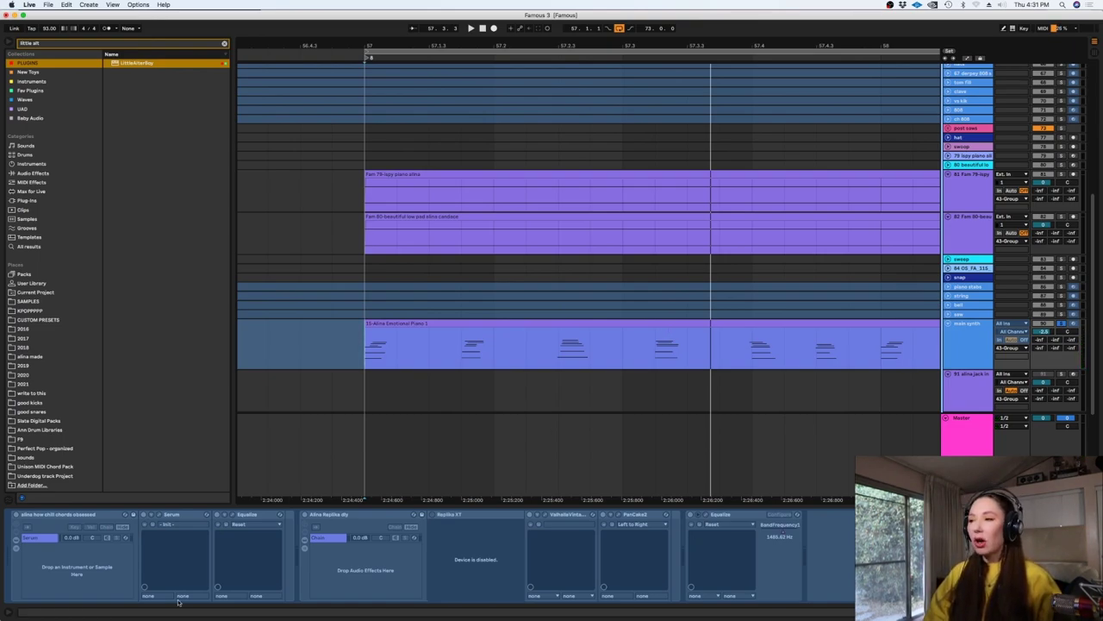
# - Play the section around bar 58 without the solo and show the main synth track's device chain
pyautogui.moveTo(293, 615)
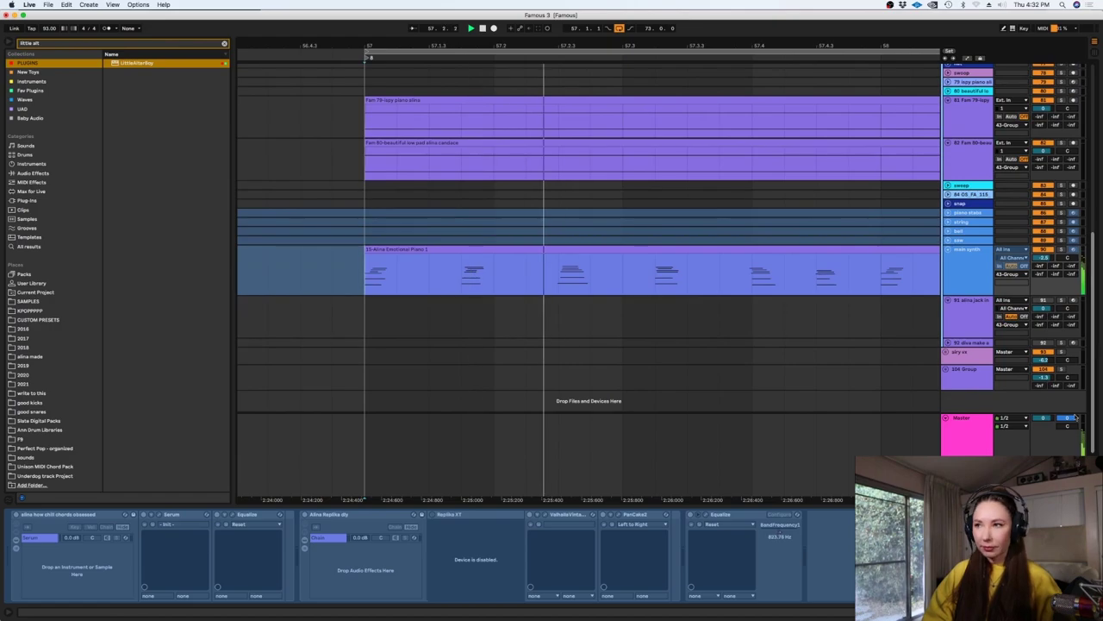
pyautogui.click(769, 358)
pyautogui.press('-')
pyautogui.press('-')
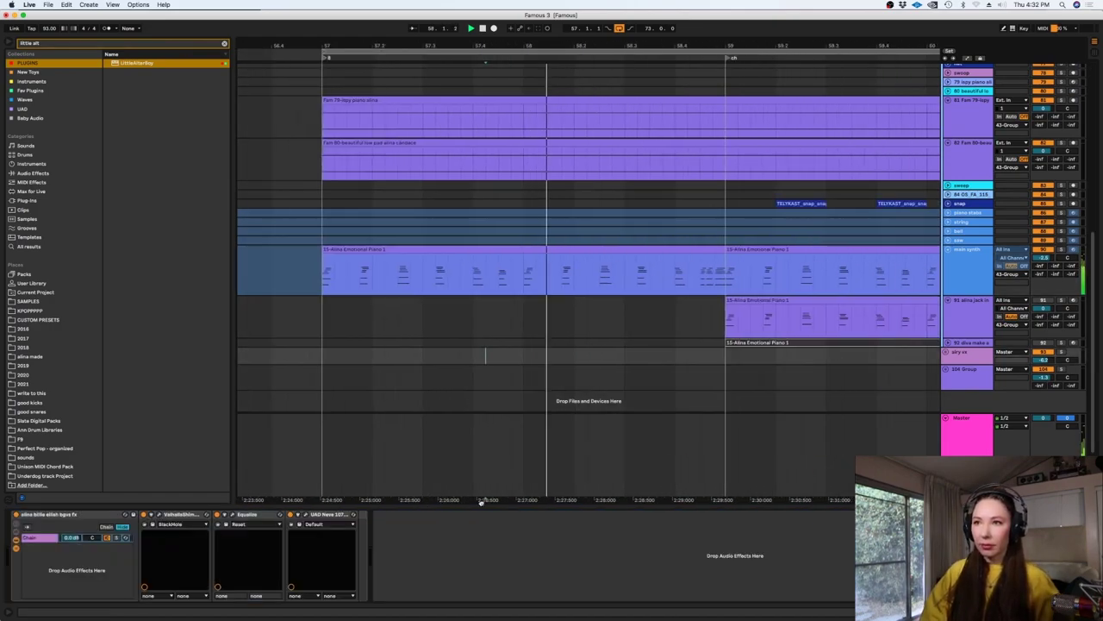
pyautogui.click(988, 268)
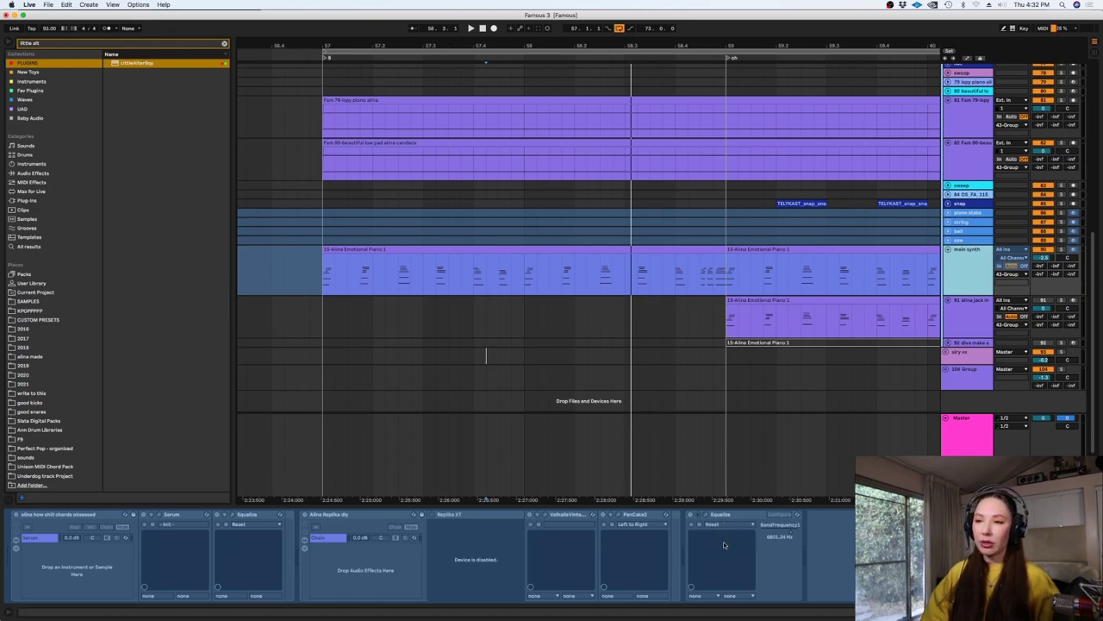
pyautogui.press('space')
pyautogui.press('space')
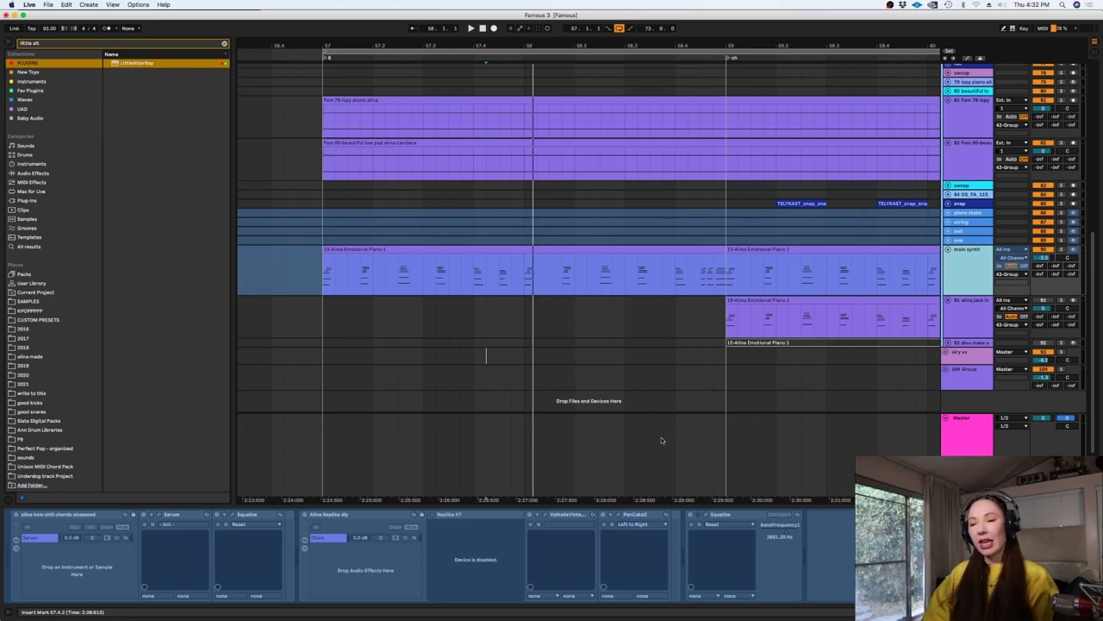
# - Play from 58.4.1 to hear track 91 come in at bar 59
pyautogui.moveTo(663, 500); pyautogui.dragTo(564, 497)
pyautogui.click(577, 333)
pyautogui.press('space')
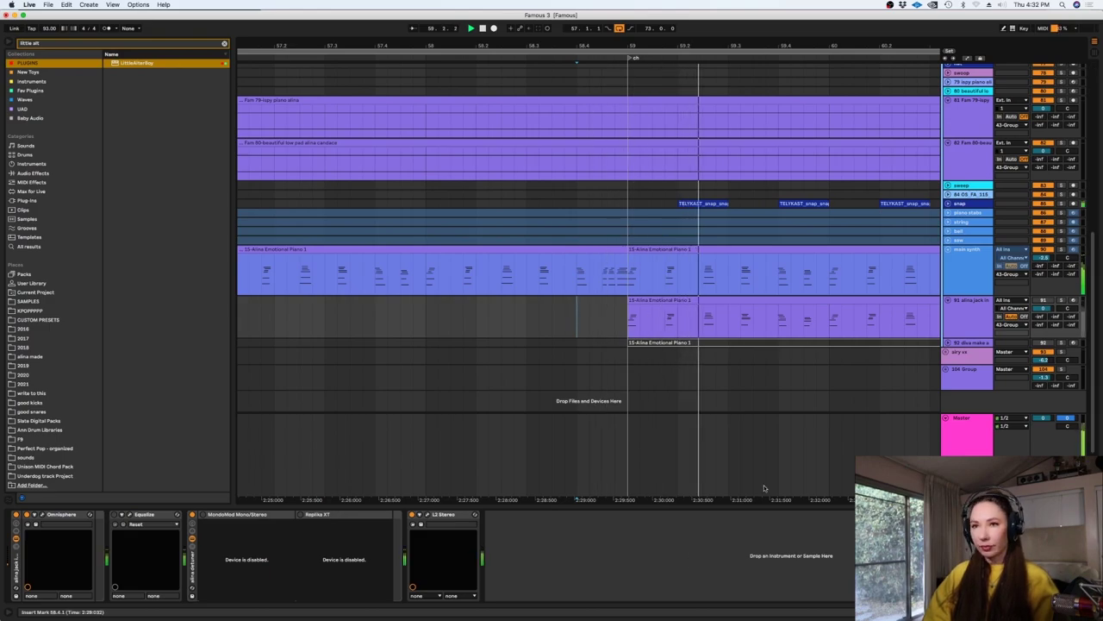
# - Unfold the 808 track, audition it soloed from bar 59, and play the same section again with the solo off
pyautogui.scroll(10, 1093, 321)
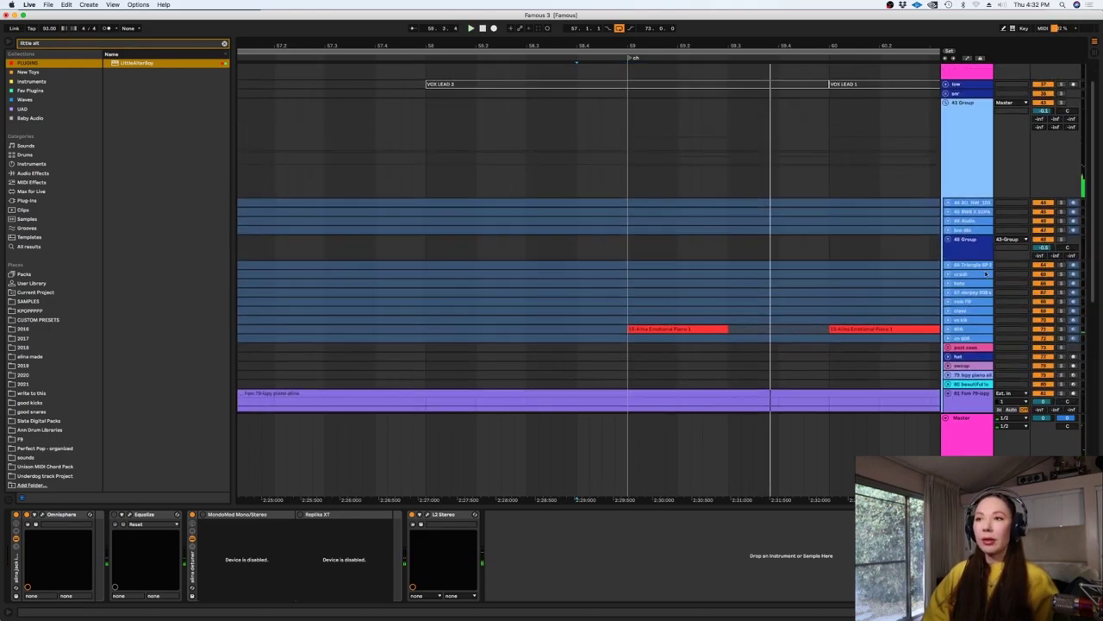
pyautogui.click(946, 329)
pyautogui.click(598, 360)
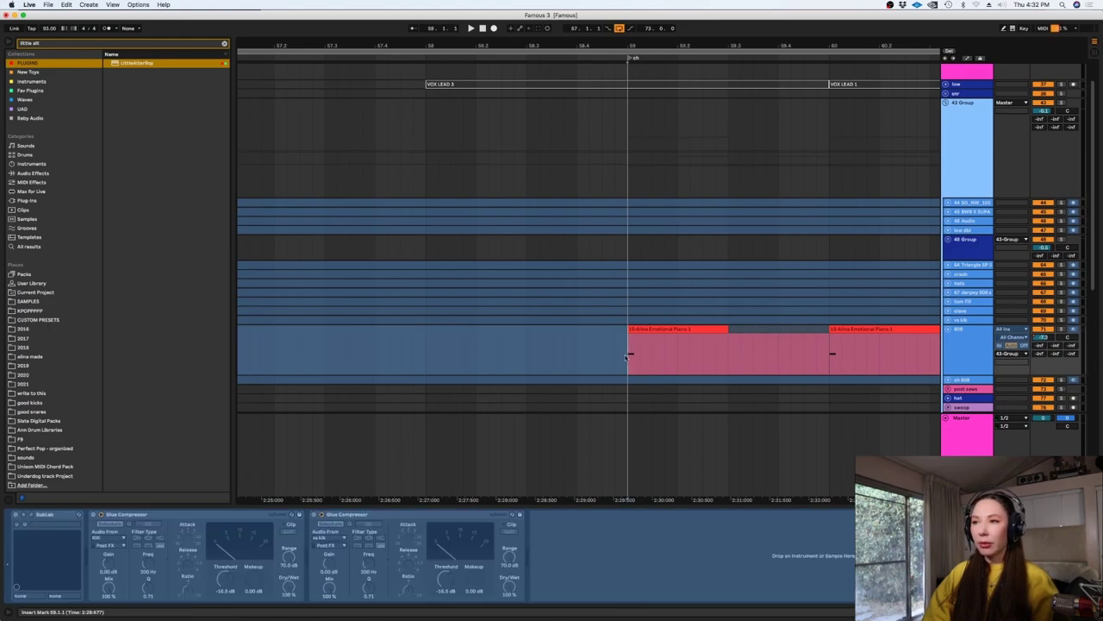
pyautogui.click(1063, 329)
pyautogui.press('space')
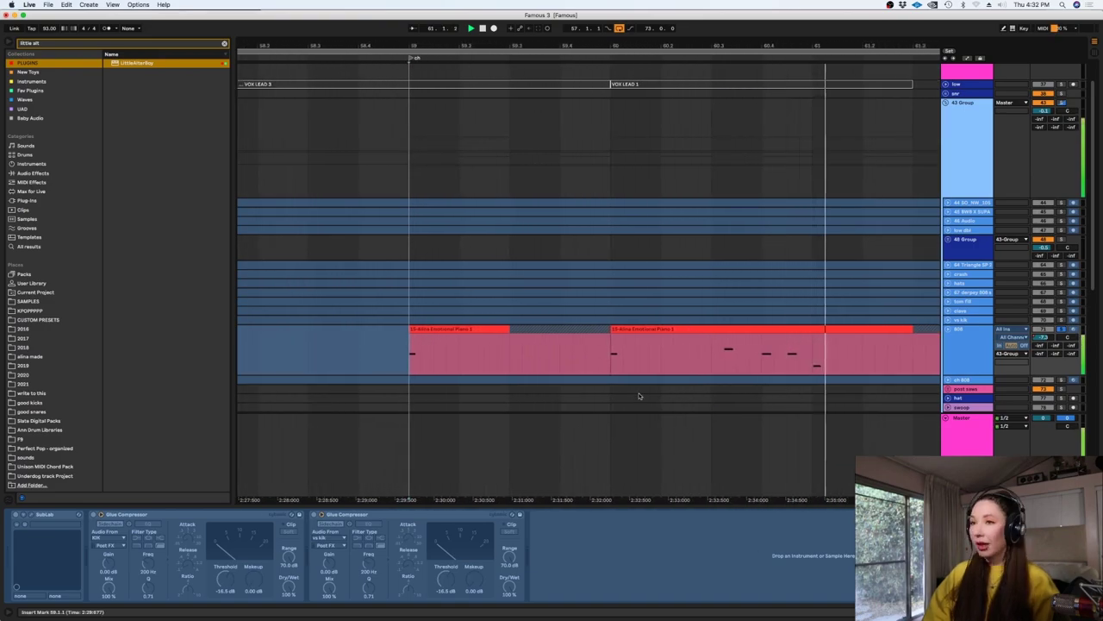
pyautogui.press('space')
pyautogui.click(1063, 330)
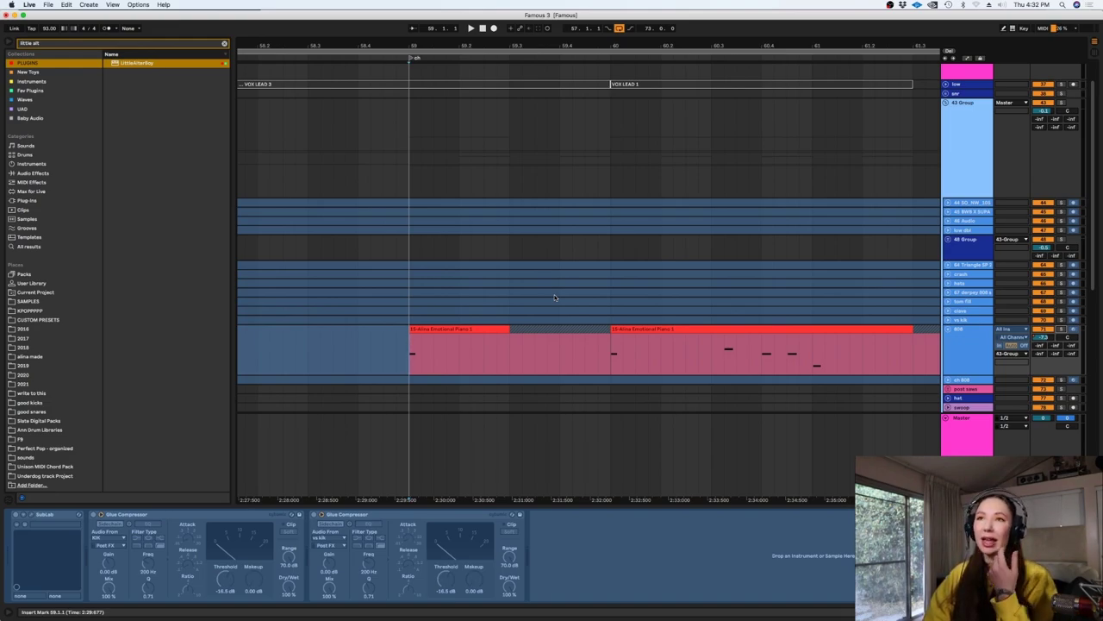
pyautogui.press('space')
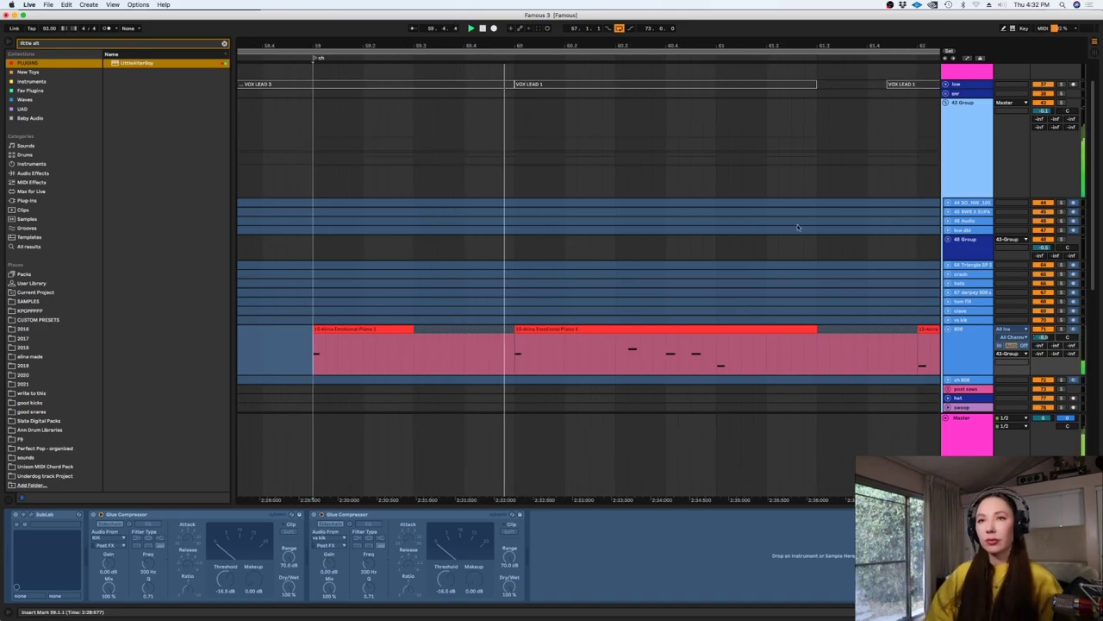
# - Unfold the snap track, solo it and play it from just before its first clip after bar 59
pyautogui.click(793, 230)
pyautogui.press('-')
pyautogui.press('-')
pyautogui.scroll(-10, 1097, 182)
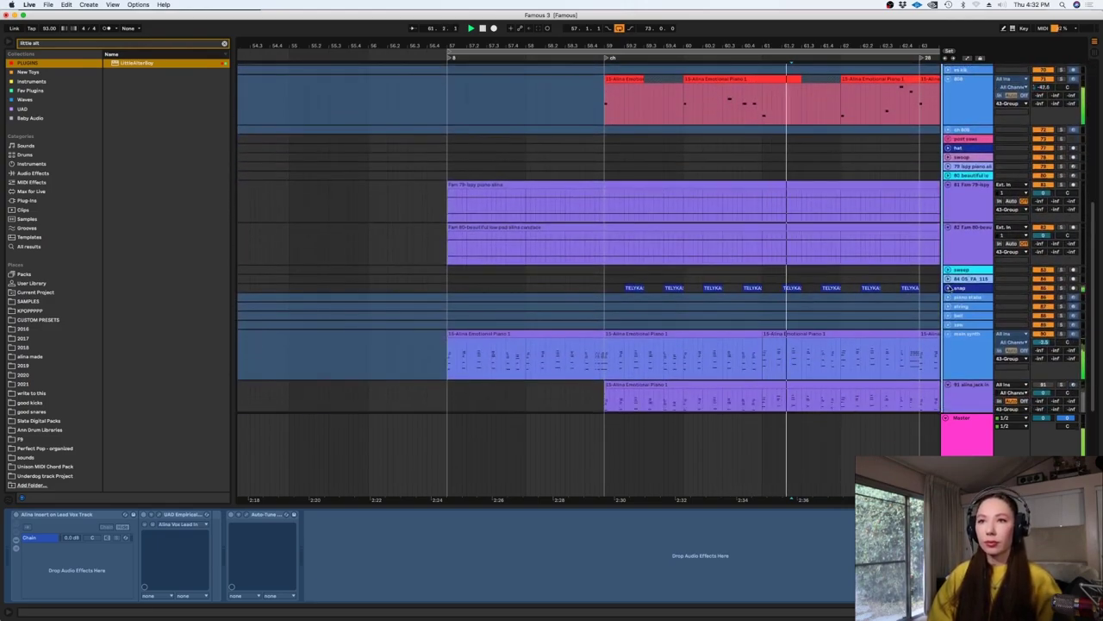
pyautogui.click(948, 288)
pyautogui.press('space')
pyautogui.click(1061, 288)
pyautogui.click(616, 314)
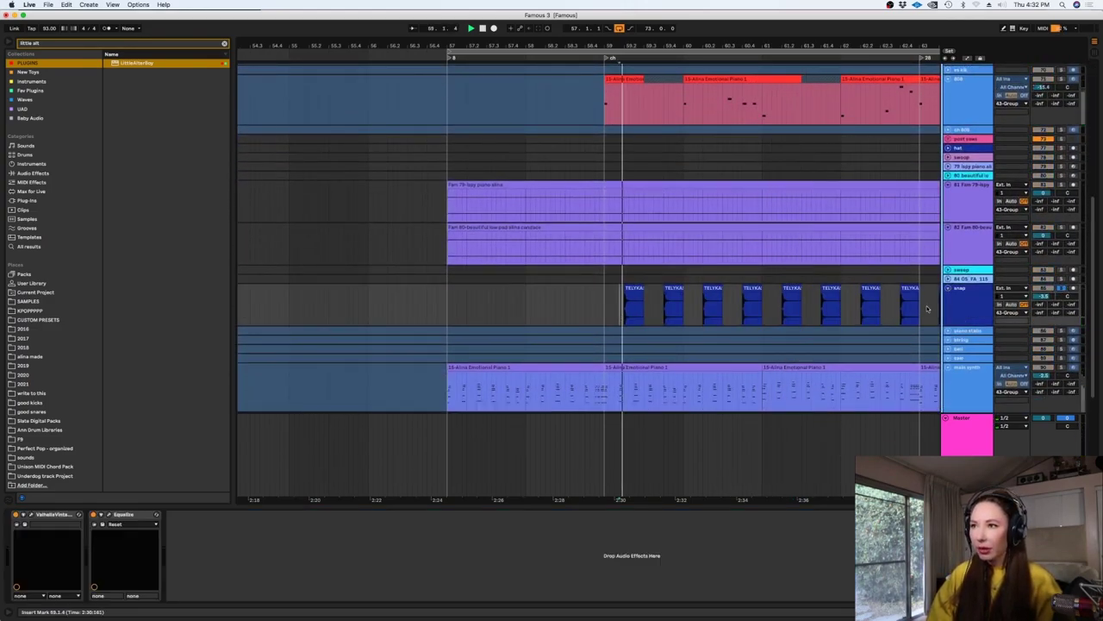
pyautogui.press('space')
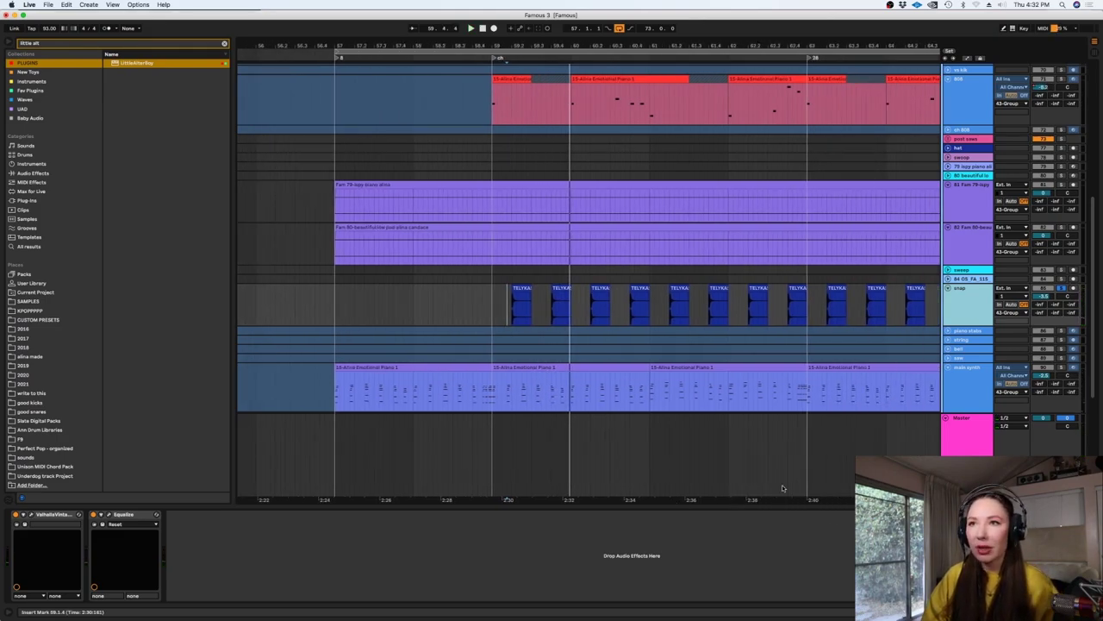
# - Unfold the tom fill track, solo it and play its clip before bar 63, replaying it from 61.4.4
pyautogui.scroll(-3, 1092, 383)
pyautogui.scroll(1, 1093, 383)
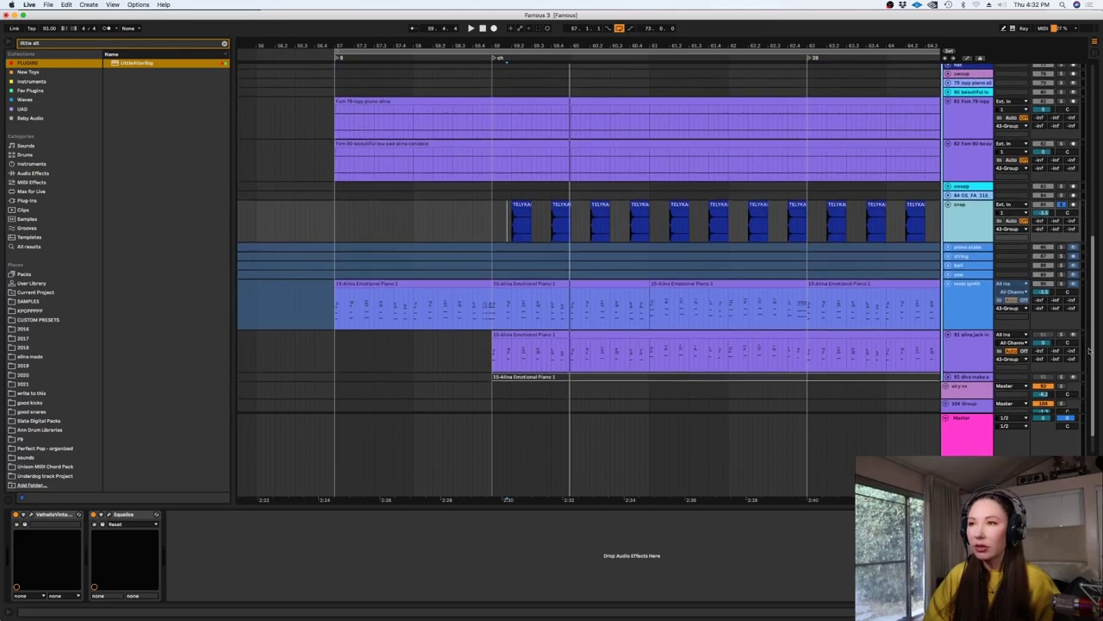
pyautogui.moveTo(1095, 260)
pyautogui.mouseDown()
pyautogui.moveTo(1087, 148)
pyautogui.moveTo(1096, 228)
pyautogui.moveTo(1075, 154)
pyautogui.mouseUp()
pyautogui.click(948, 197)
pyautogui.click(793, 218)
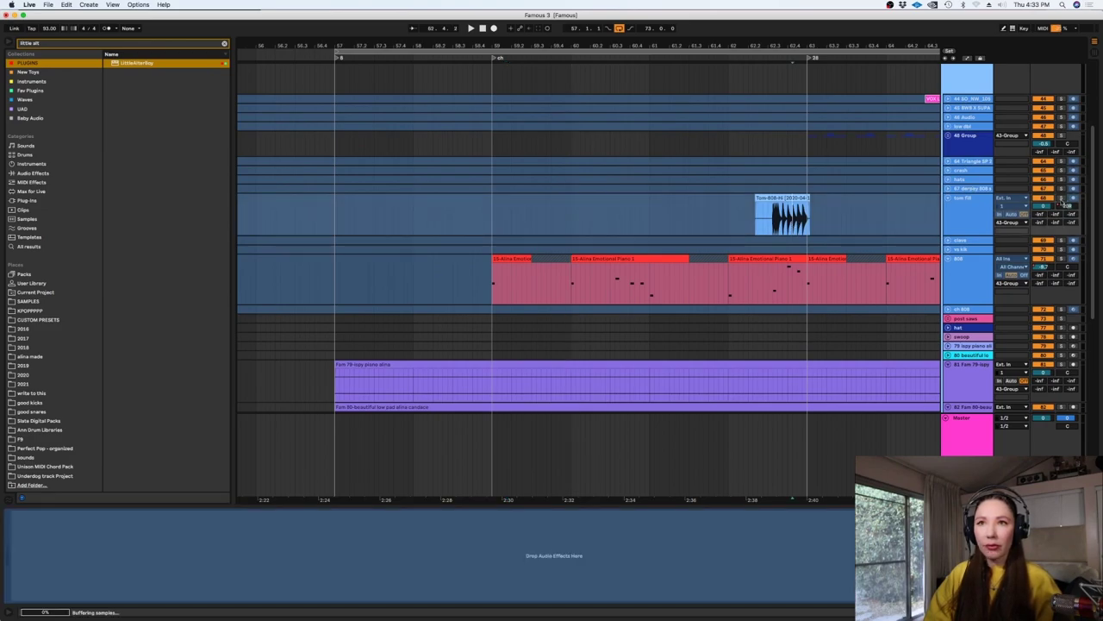
pyautogui.click(1062, 199)
pyautogui.press('space')
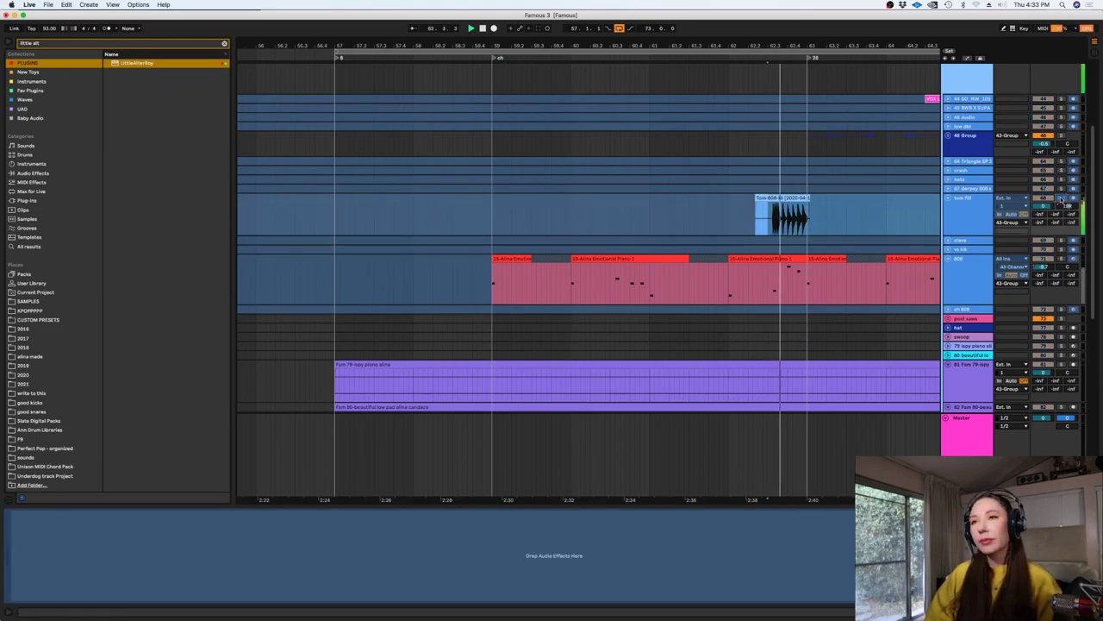
pyautogui.click(724, 216)
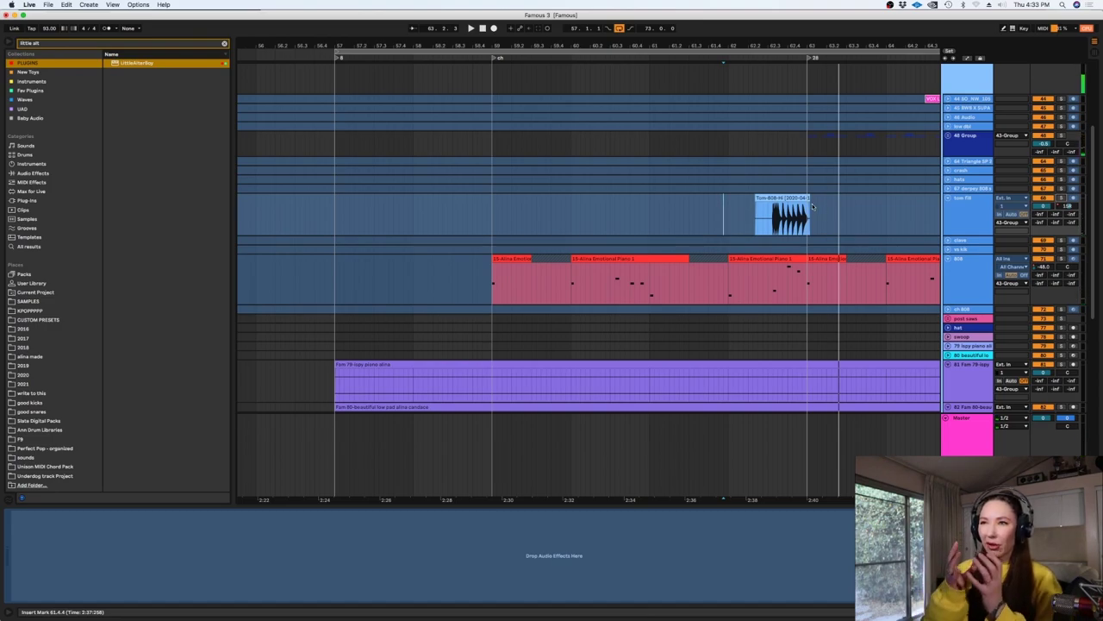
# - Unfold 48 Group to show the percussion tracks inside it and their clips from bar 63 onward
pyautogui.hscroll(4, 762, 498)
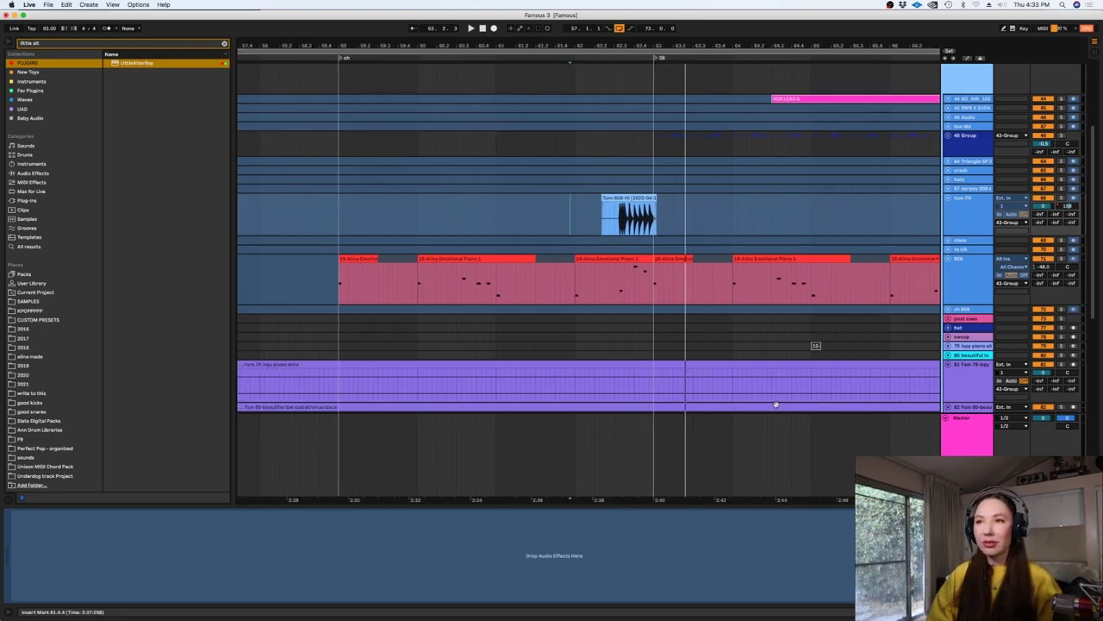
pyautogui.click(644, 142)
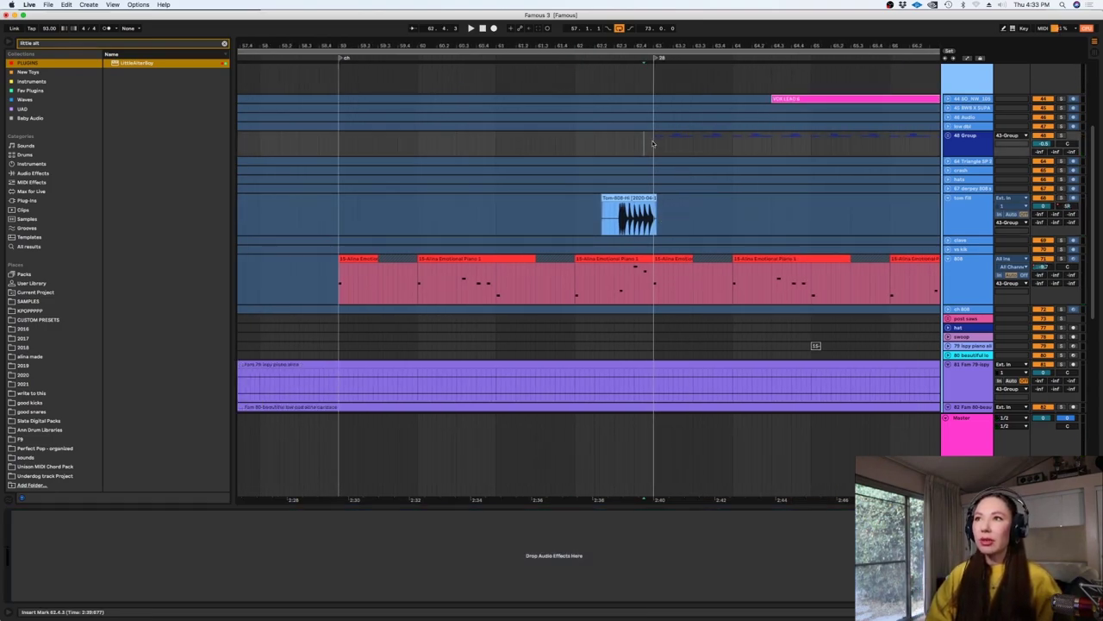
pyautogui.click(949, 136)
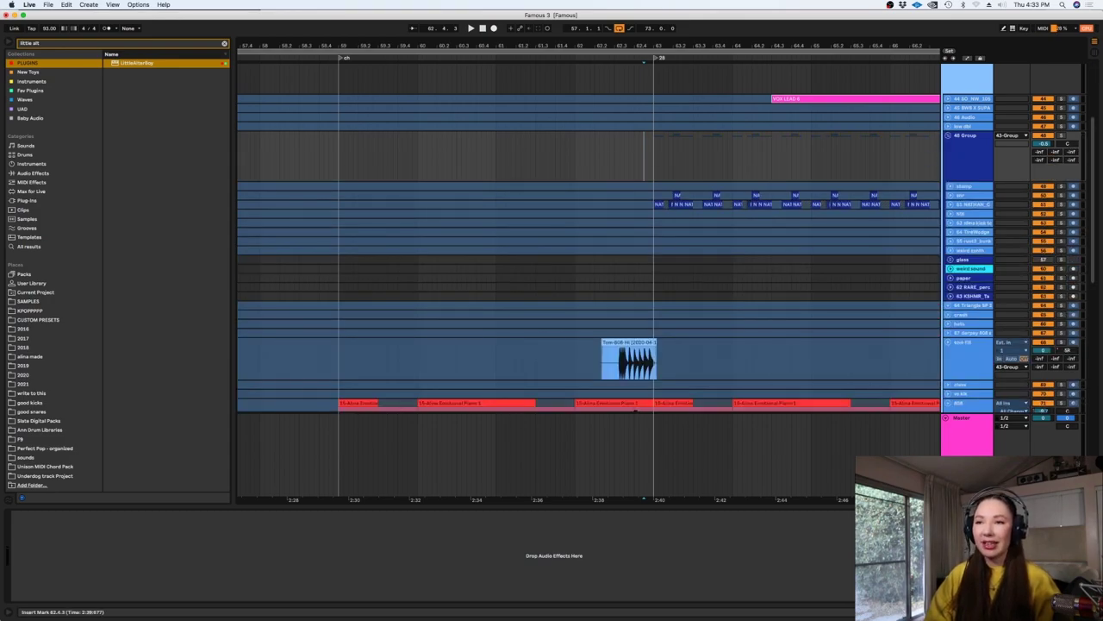
pyautogui.moveTo(796, 498); pyautogui.dragTo(766, 497)
pyautogui.hscroll(3, 803, 345)
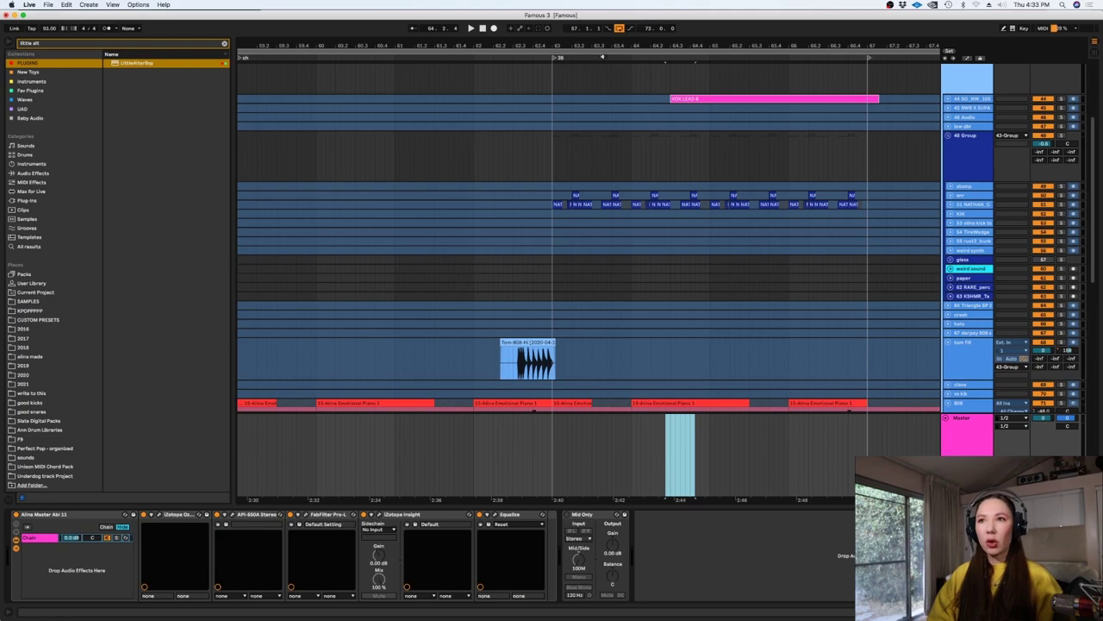
pyautogui.moveTo(1095, 233); pyautogui.dragTo(1087, 210)
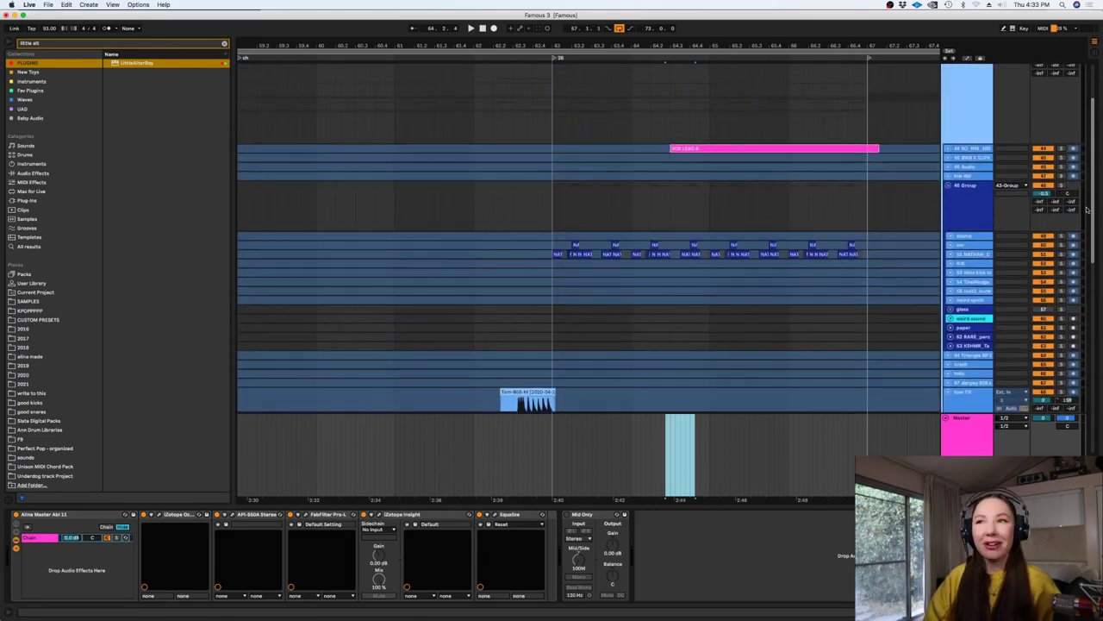
# - Solo 48 Group and play it from just before bar 63
pyautogui.click(572, 256)
pyautogui.press('+')
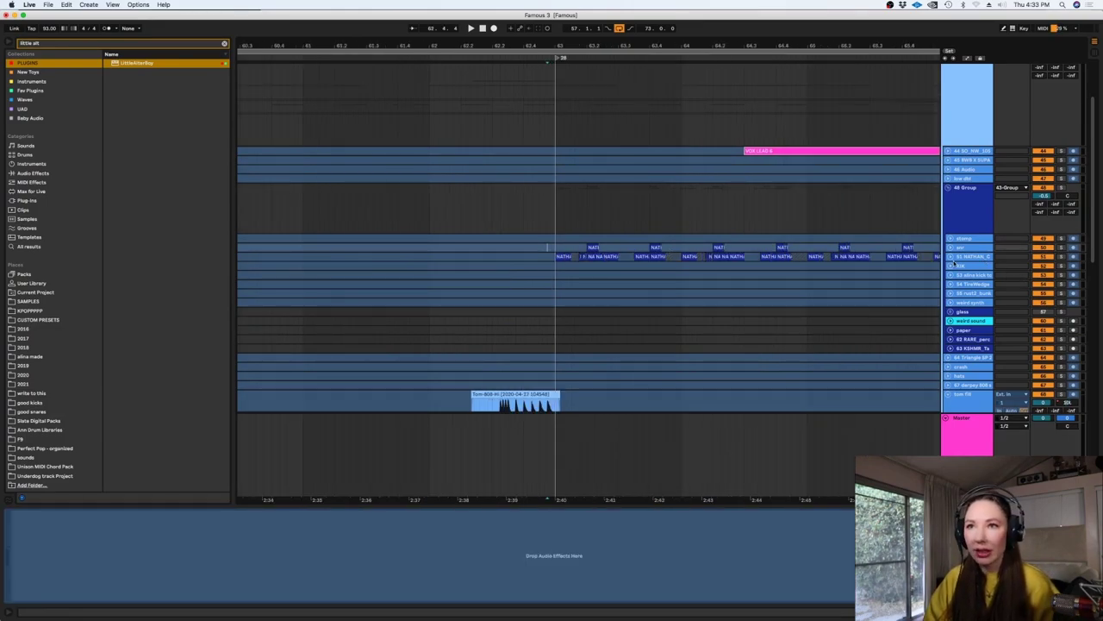
pyautogui.click(964, 257)
pyautogui.click(1065, 187)
pyautogui.press('space')
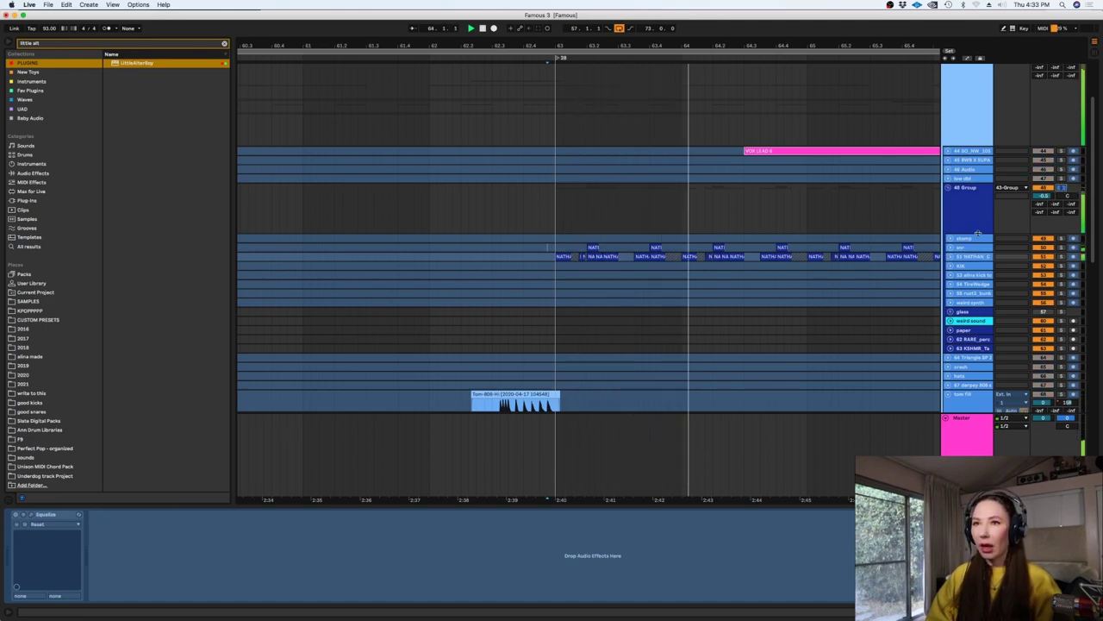
# - Unfold and select track 51 while the group plays, showing its kick clips up to bar 67
pyautogui.click(949, 257)
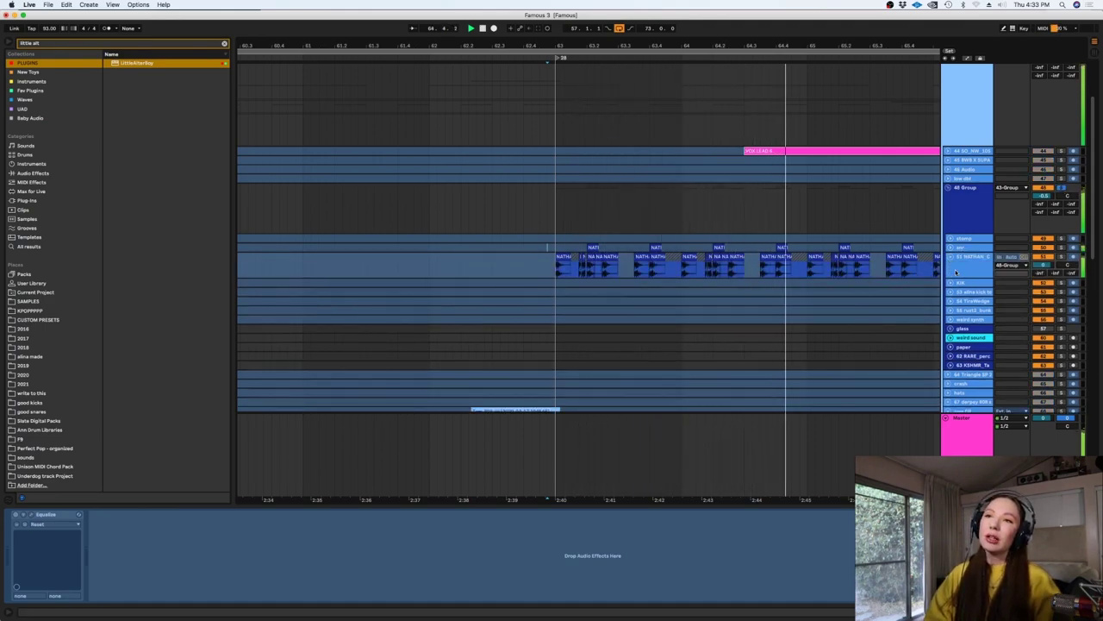
pyautogui.click(962, 264)
pyautogui.moveTo(781, 501); pyautogui.dragTo(635, 502)
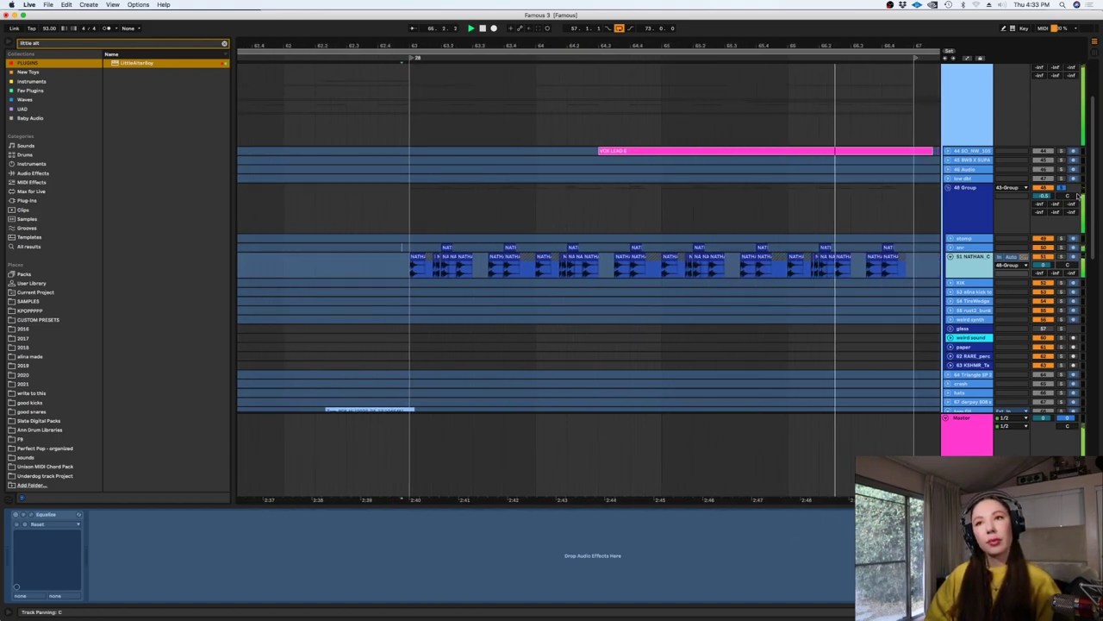
# - Stop playback and solo track 50 inside 48 Group to audition it alone
pyautogui.press('space')
pyautogui.click(1060, 248)
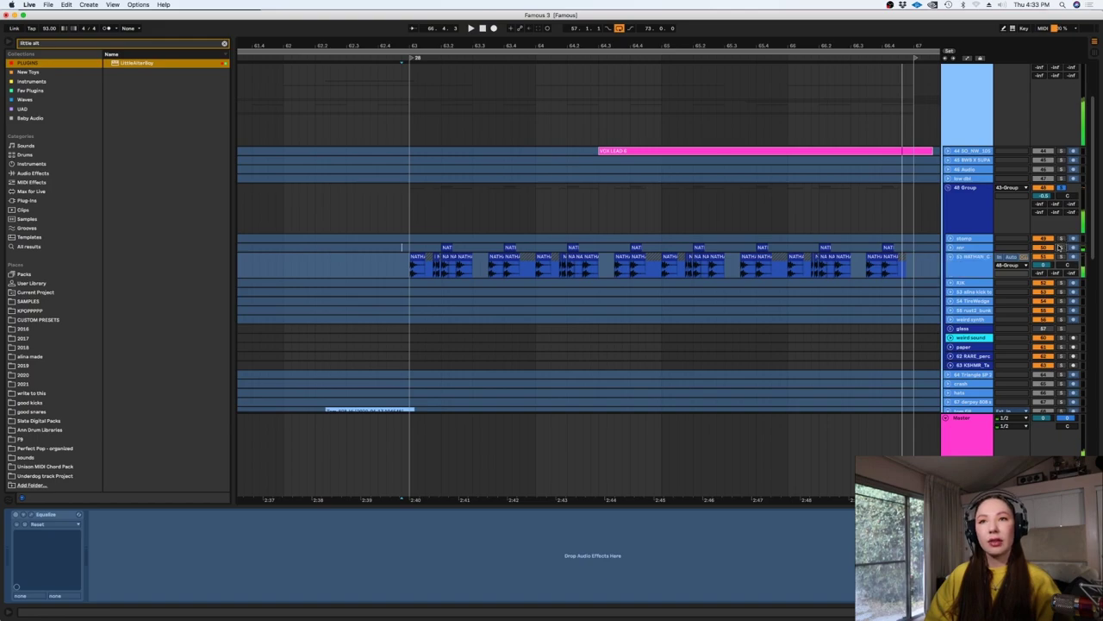
pyautogui.click(953, 247)
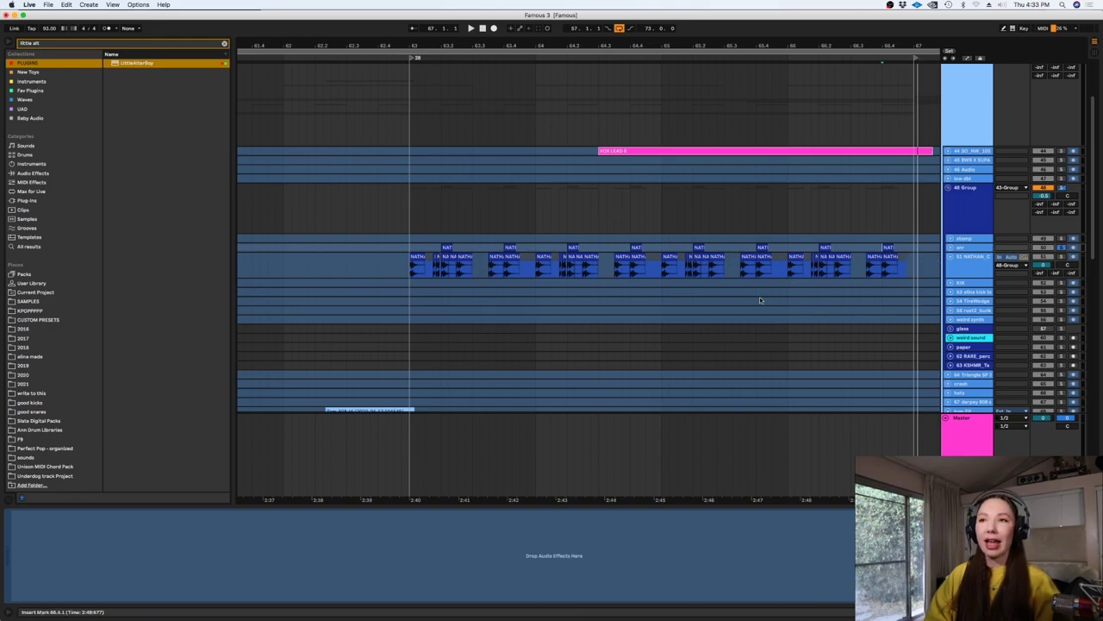
# - Enlarge track 51 and inspect its layered kick clips in the last bars before bar 67
pyautogui.click(860, 275)
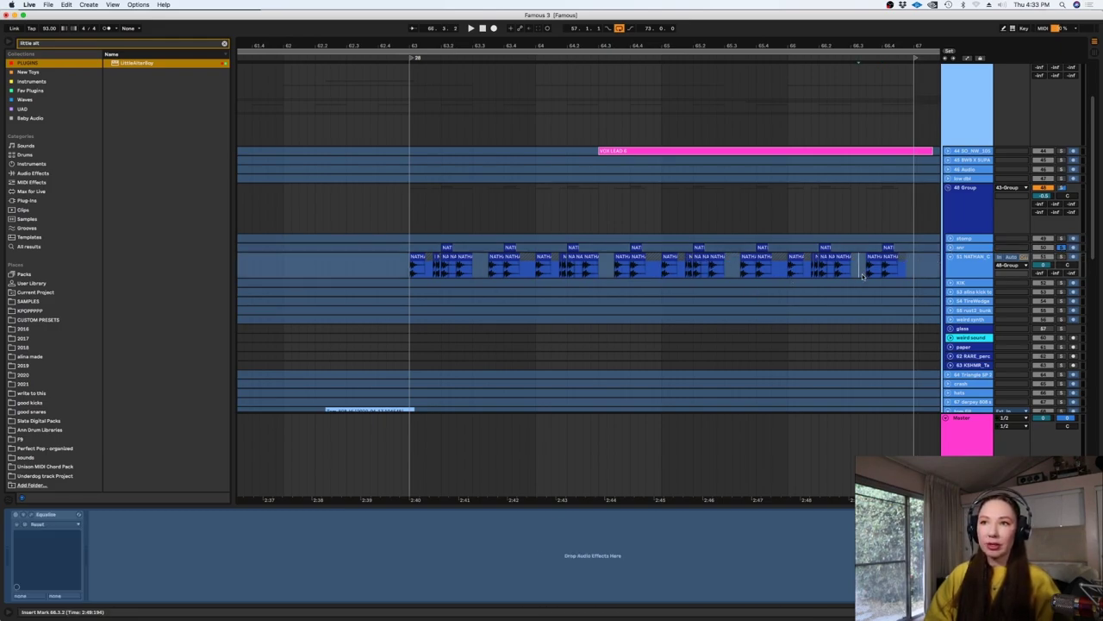
pyautogui.press('+')
pyautogui.press('+')
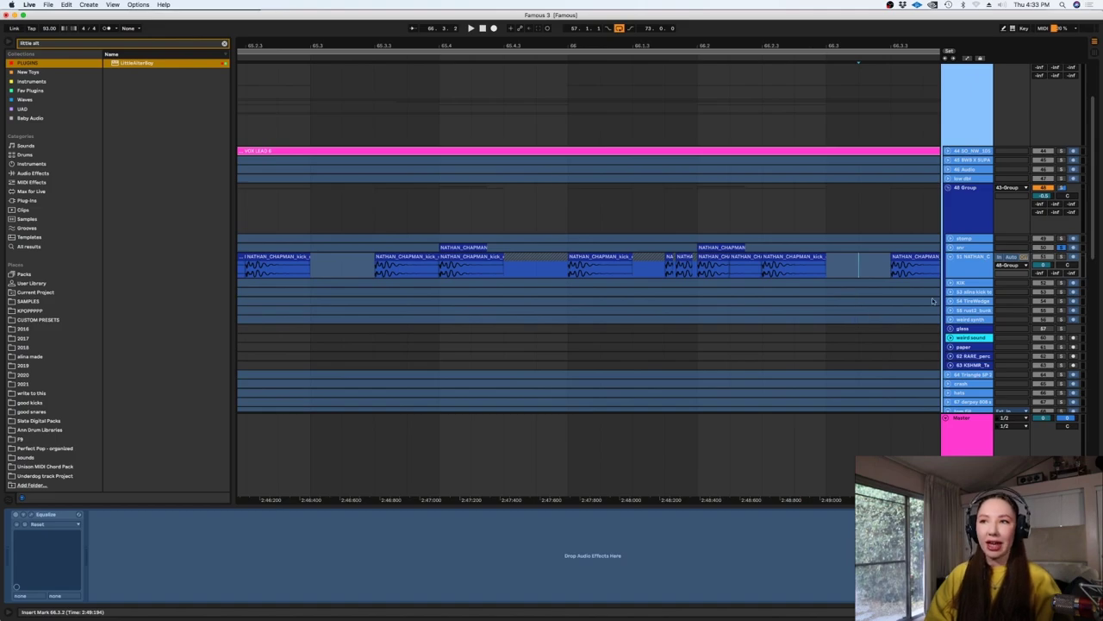
pyautogui.moveTo(976, 277); pyautogui.dragTo(977, 294)
pyautogui.click(709, 275)
pyautogui.press('-')
pyautogui.press('-')
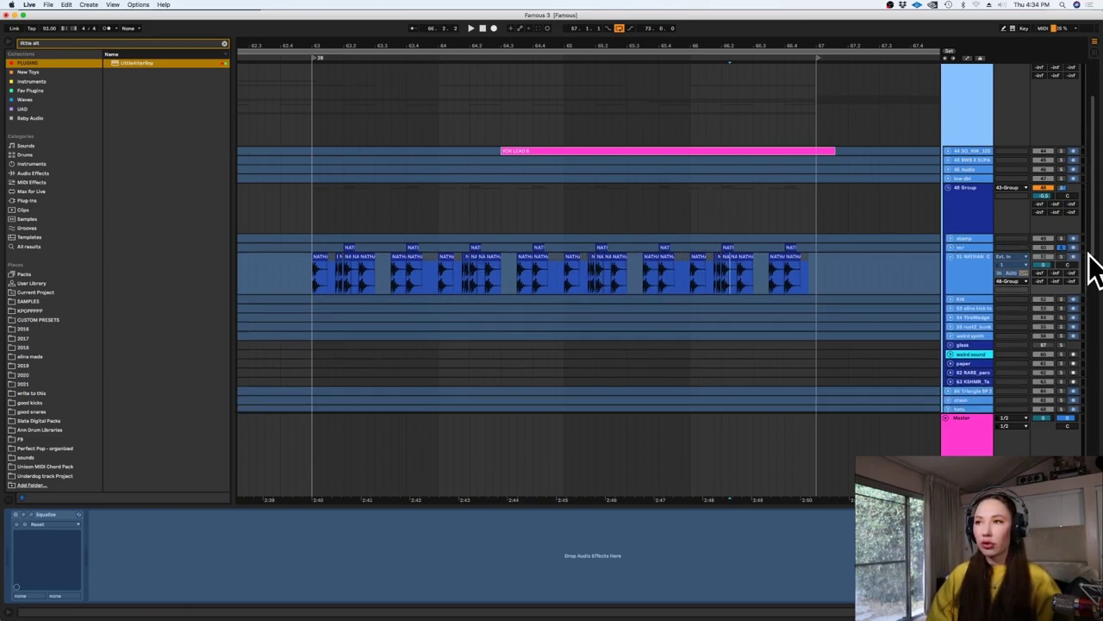
# - Turn off track 50's solo and play the arrangement in context from 64.4.4
pyautogui.click(1062, 249)
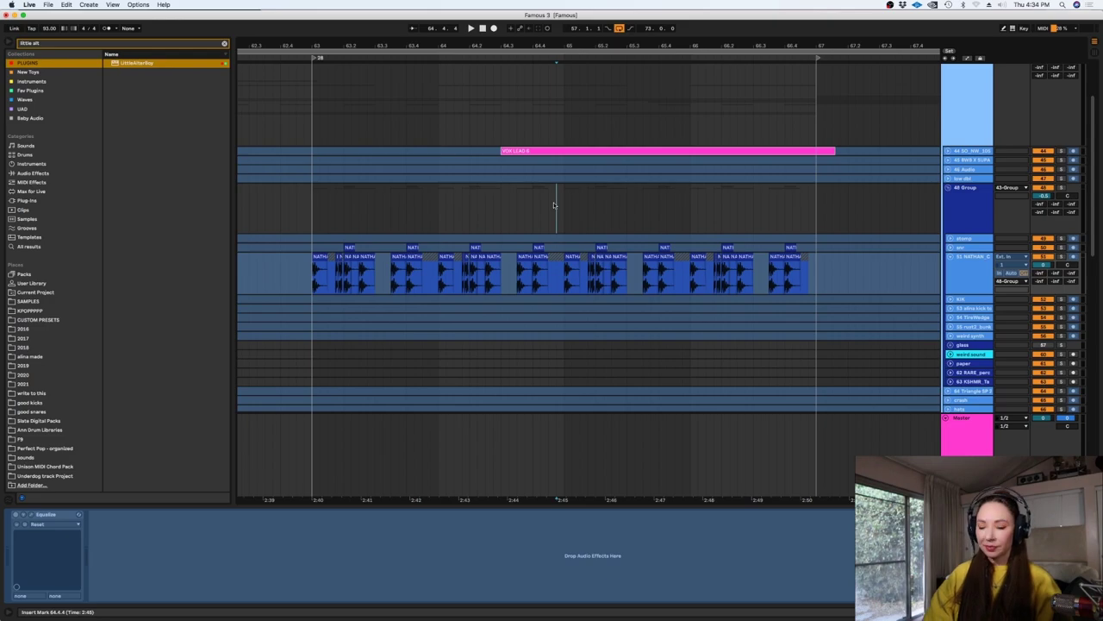
pyautogui.click(553, 202)
pyautogui.press('-')
pyautogui.press('-')
pyautogui.press('space')
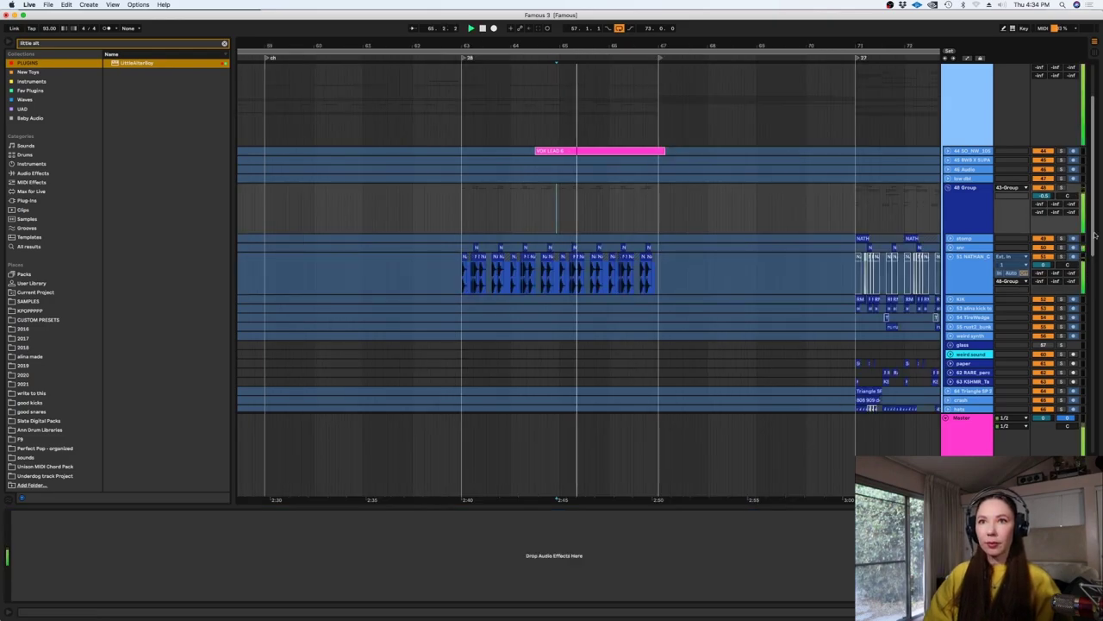
# - Unfold the sweep track and play the transition into bar 67 with its noise sweep, marking the clip's extent and replaying from 66.1.3
pyautogui.moveTo(1095, 232); pyautogui.dragTo(1101, 397)
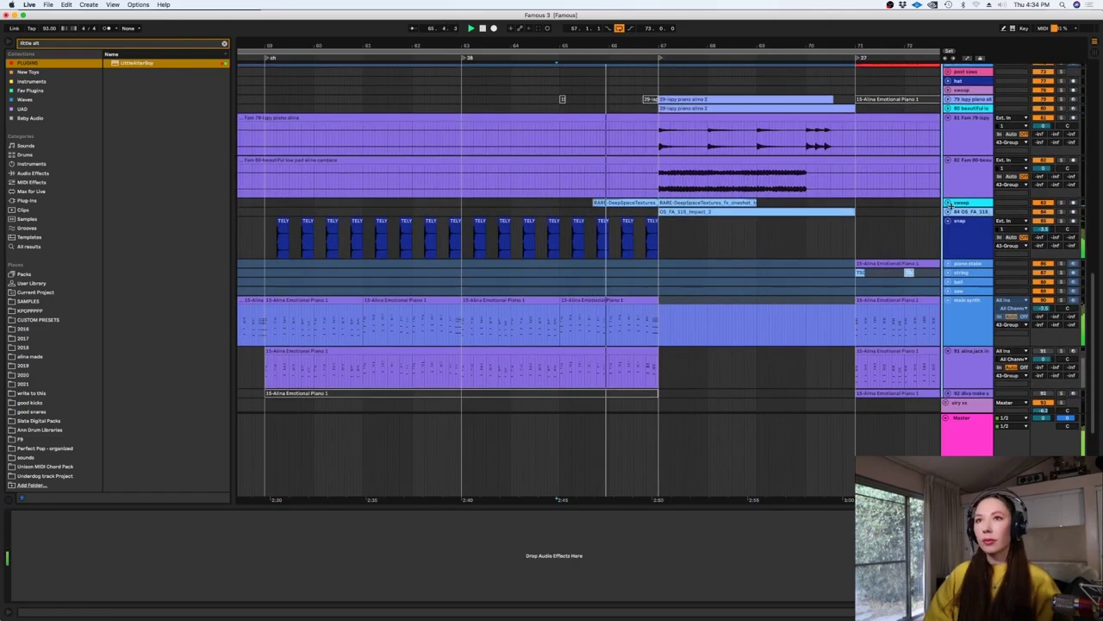
pyautogui.click(948, 202)
pyautogui.click(636, 225)
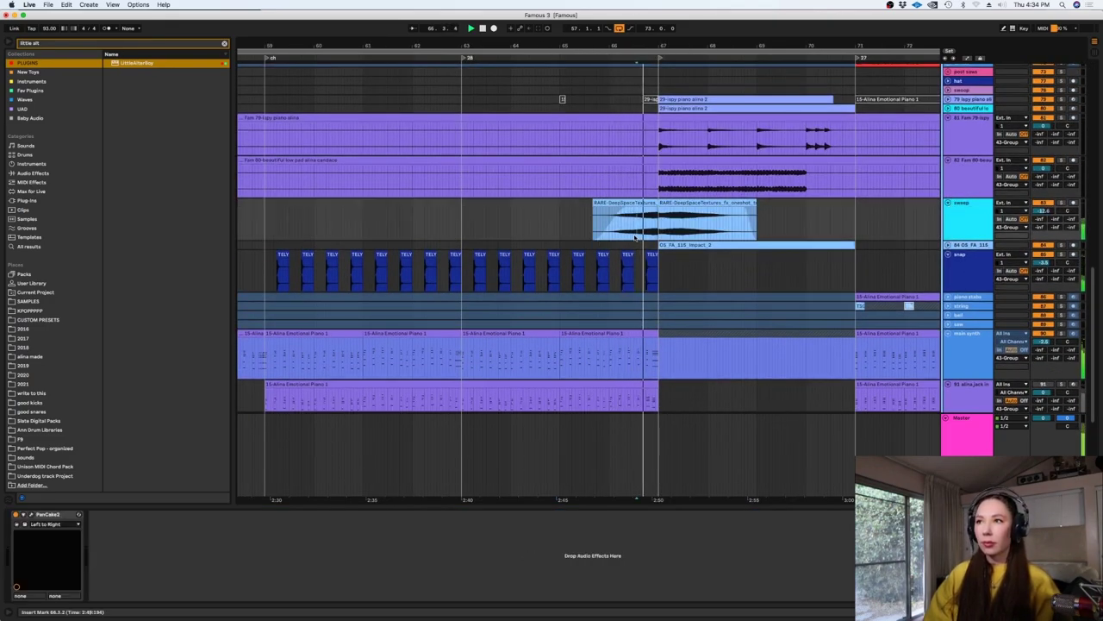
pyautogui.press('+')
pyautogui.press('space')
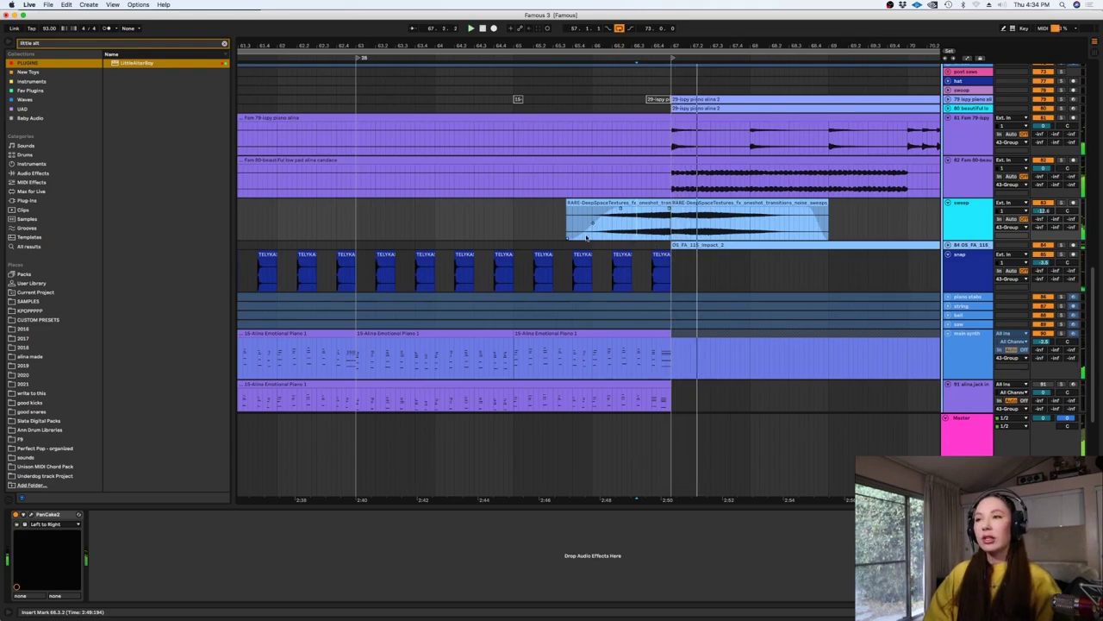
pyautogui.moveTo(587, 232); pyautogui.dragTo(784, 223)
pyautogui.click(603, 238)
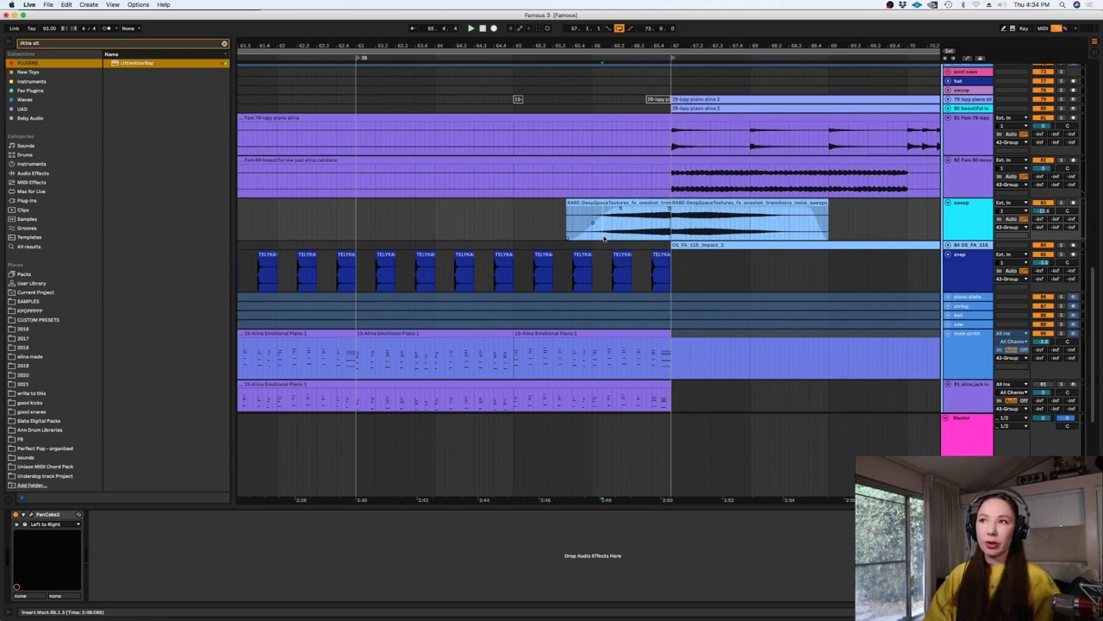
# - Unfold track 84 to show its impact clip at bar 67 and place the insert marker just before it
pyautogui.click(947, 245)
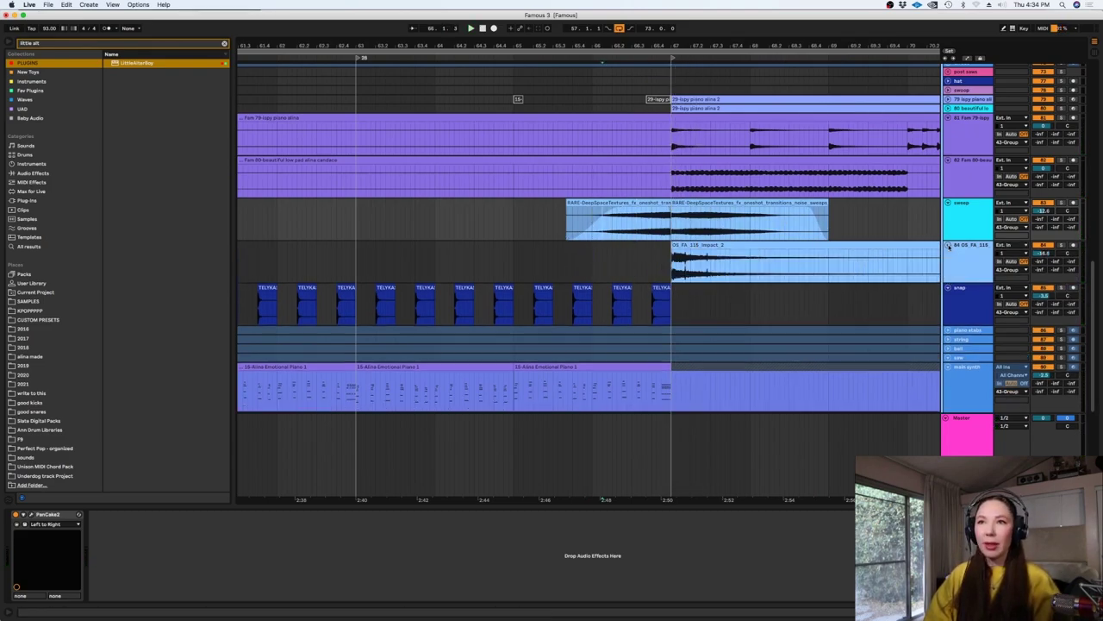
pyautogui.click(641, 263)
pyautogui.press('-')
pyautogui.press('-')
pyautogui.hscroll(5, 733, 503)
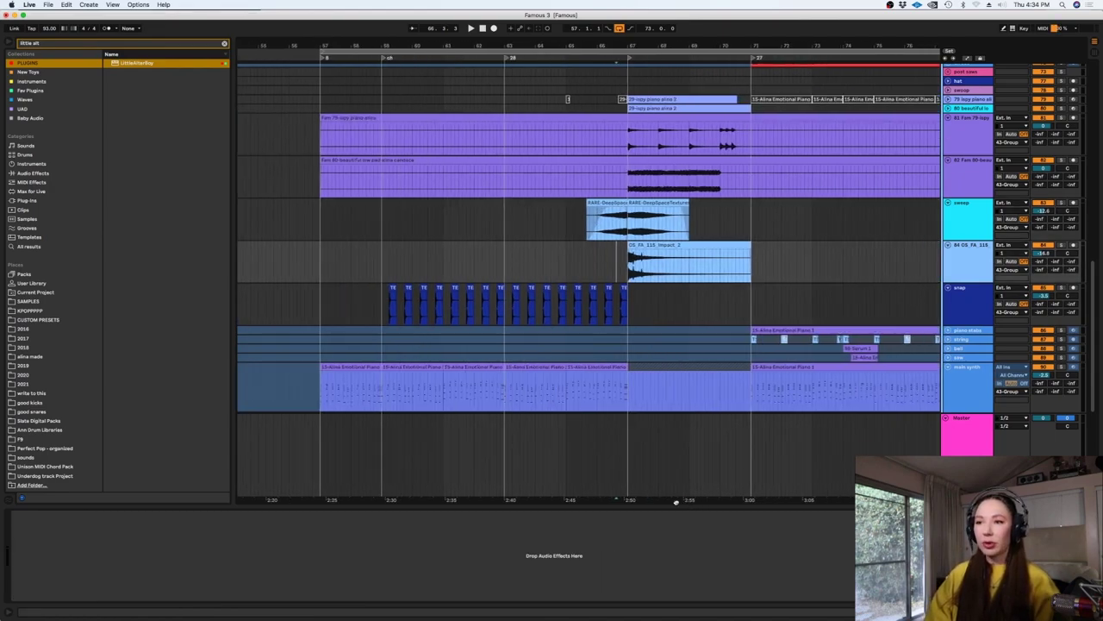
# - Play the transition from 66.3.1 through to bar 71
pyautogui.moveTo(1093, 271); pyautogui.dragTo(1057, 18)
pyautogui.scroll(-15, 518, 244)
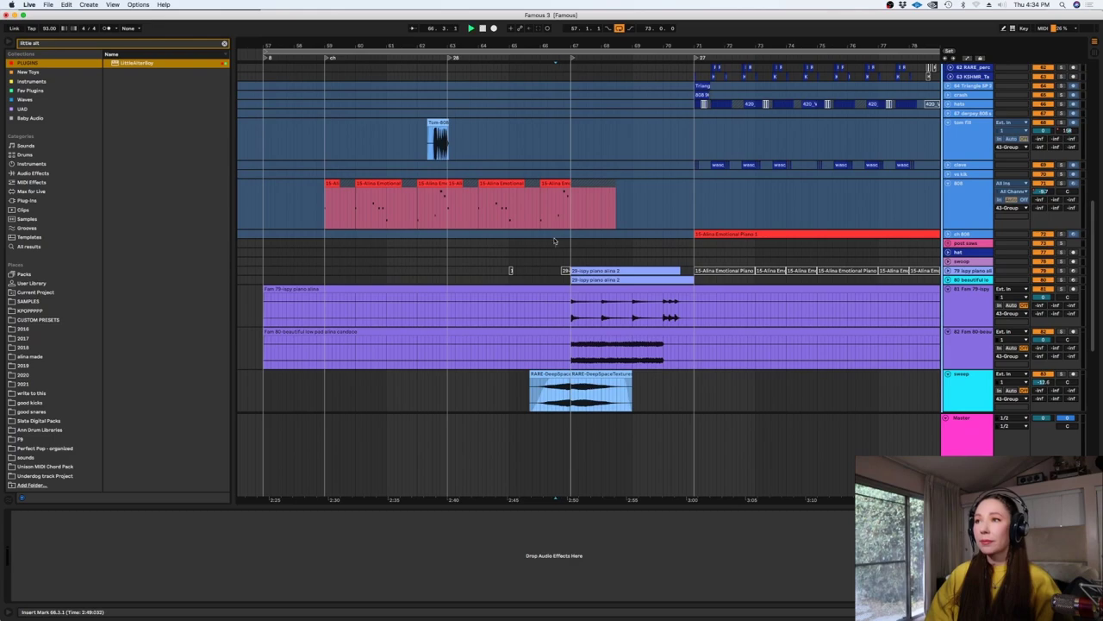
pyautogui.press('space')
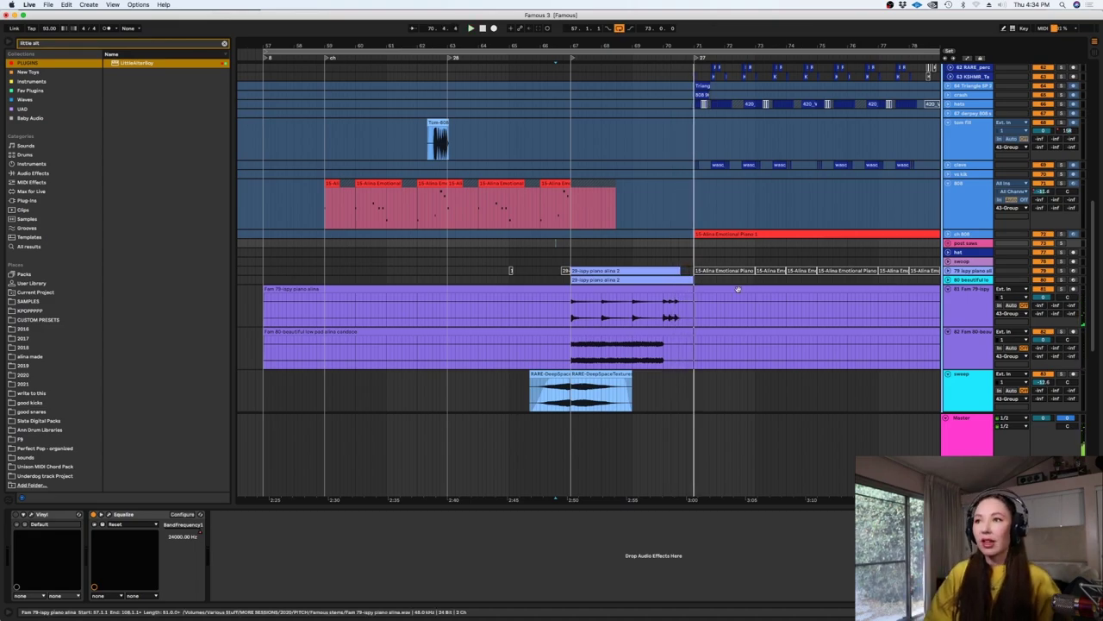
# - Mark the start of the piano audio on track 81 at bar 67 and switch the arrangement to a coarser grid
pyautogui.moveTo(569, 317); pyautogui.dragTo(574, 317)
pyautogui.press('+')
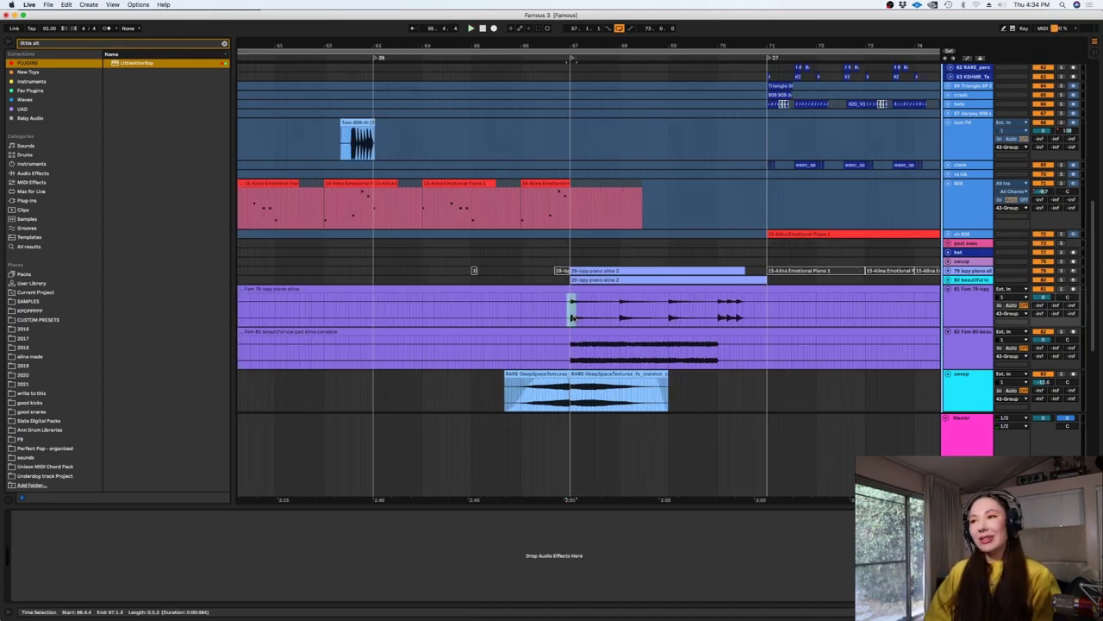
pyautogui.rightClick(573, 318)
pyautogui.click(667, 473)
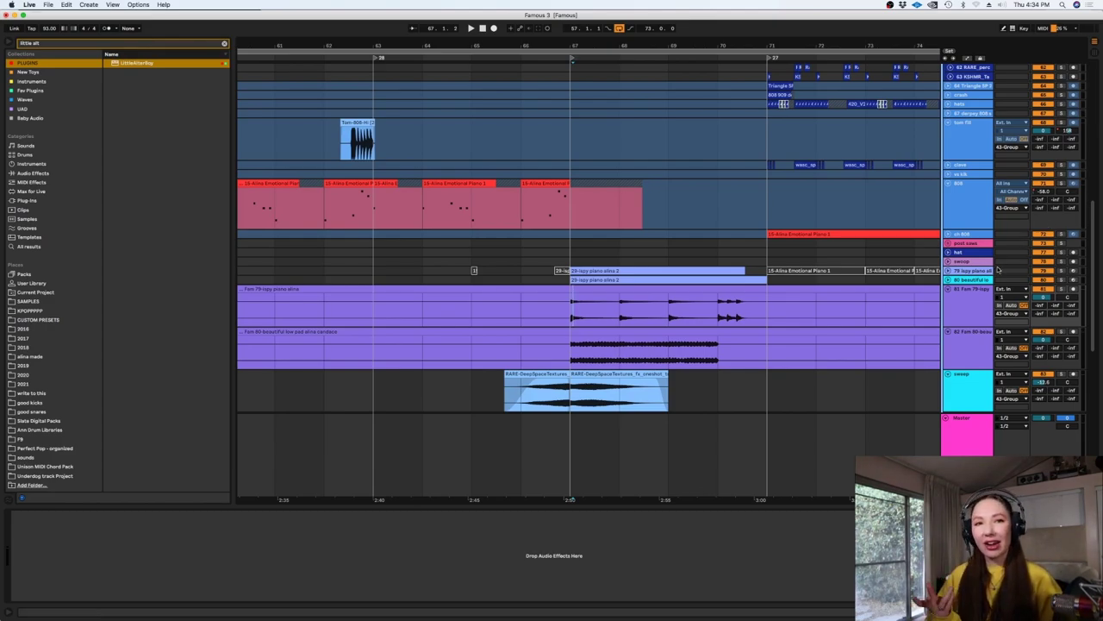
pyautogui.click(964, 316)
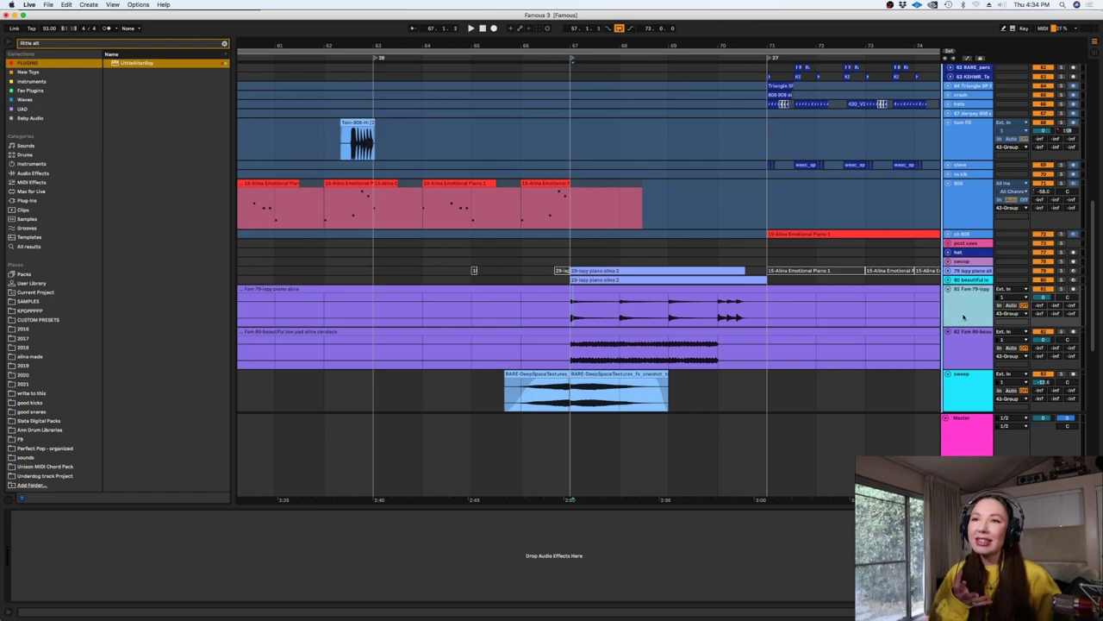
pyautogui.click(574, 307)
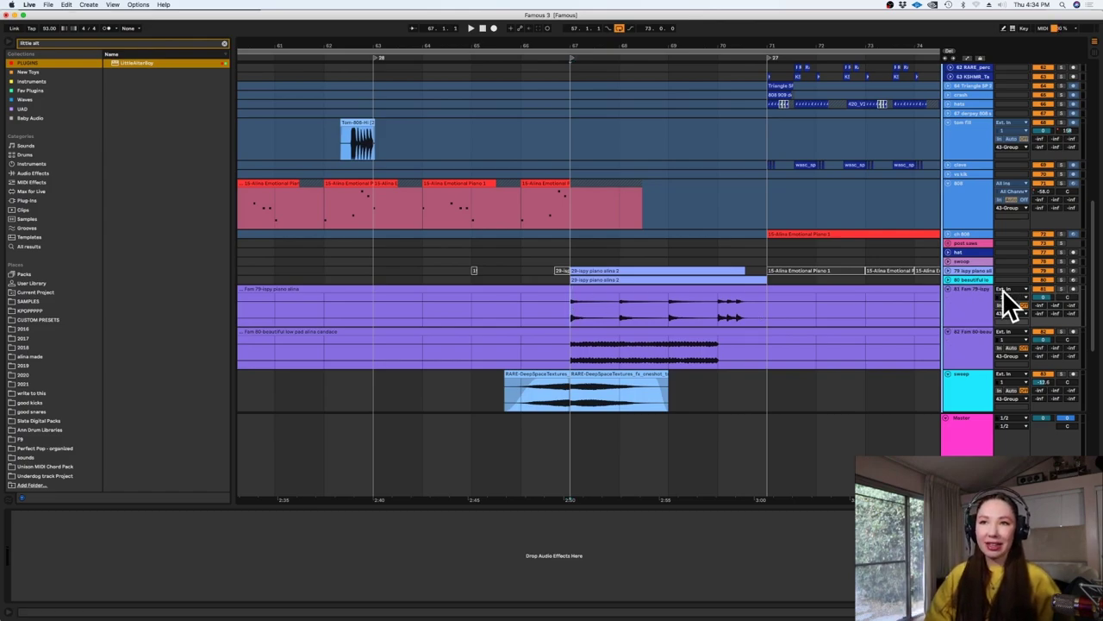
# - Unfold the piano track 79 and the low pad track 80 and examine each one's device chain
pyautogui.click(948, 280)
pyautogui.click(948, 271)
pyautogui.click(964, 313)
pyautogui.click(964, 289)
pyautogui.click(964, 314)
pyautogui.click(963, 288)
pyautogui.click(964, 317)
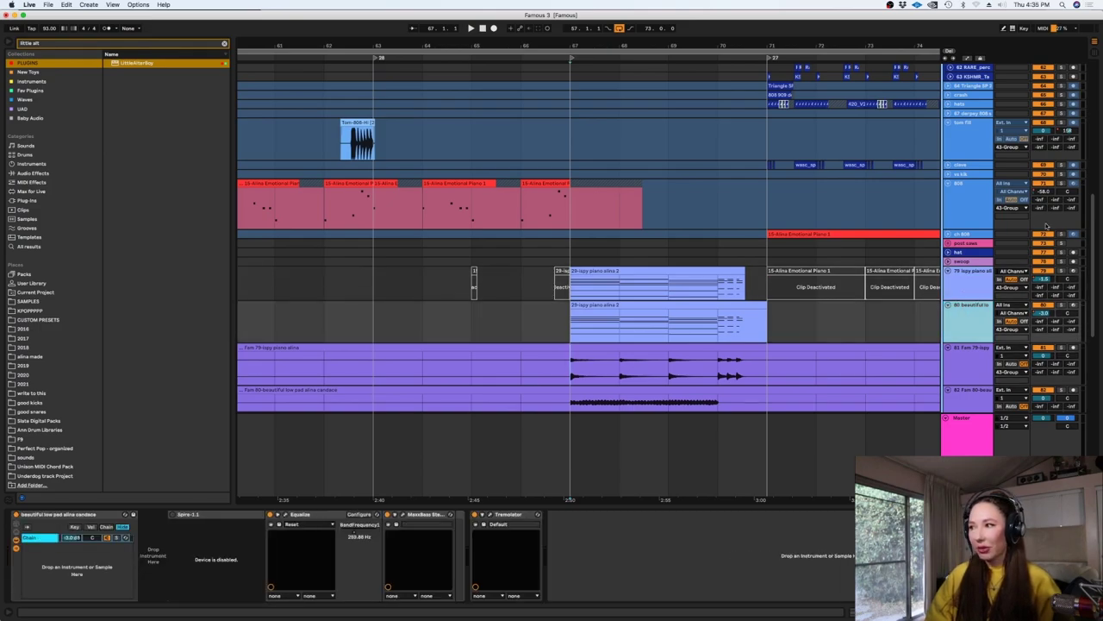
pyautogui.click(974, 288)
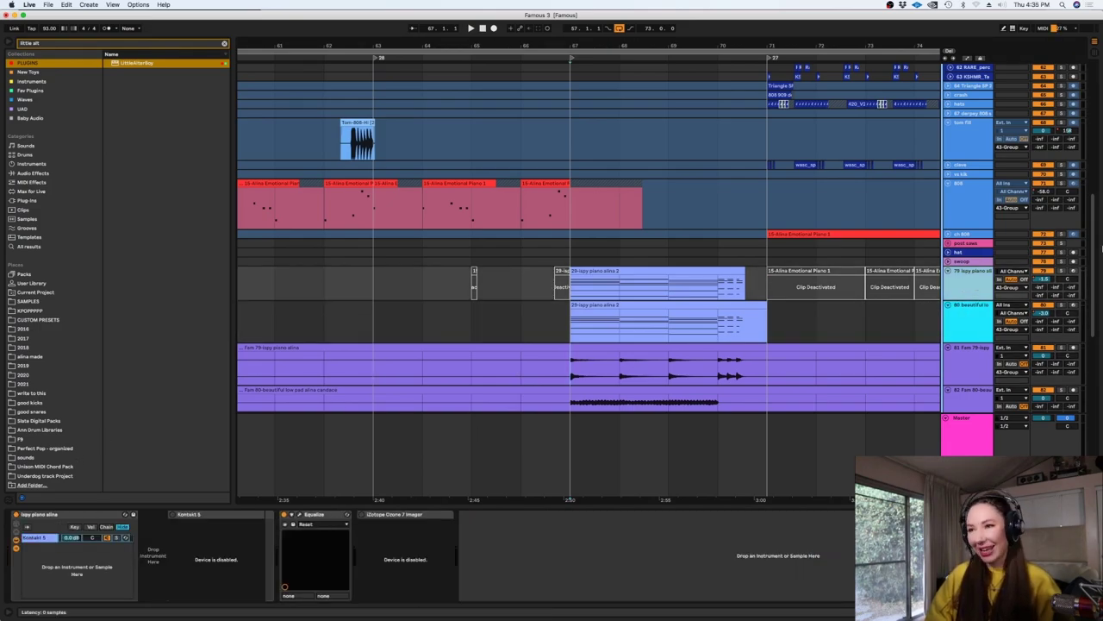
pyautogui.click(963, 315)
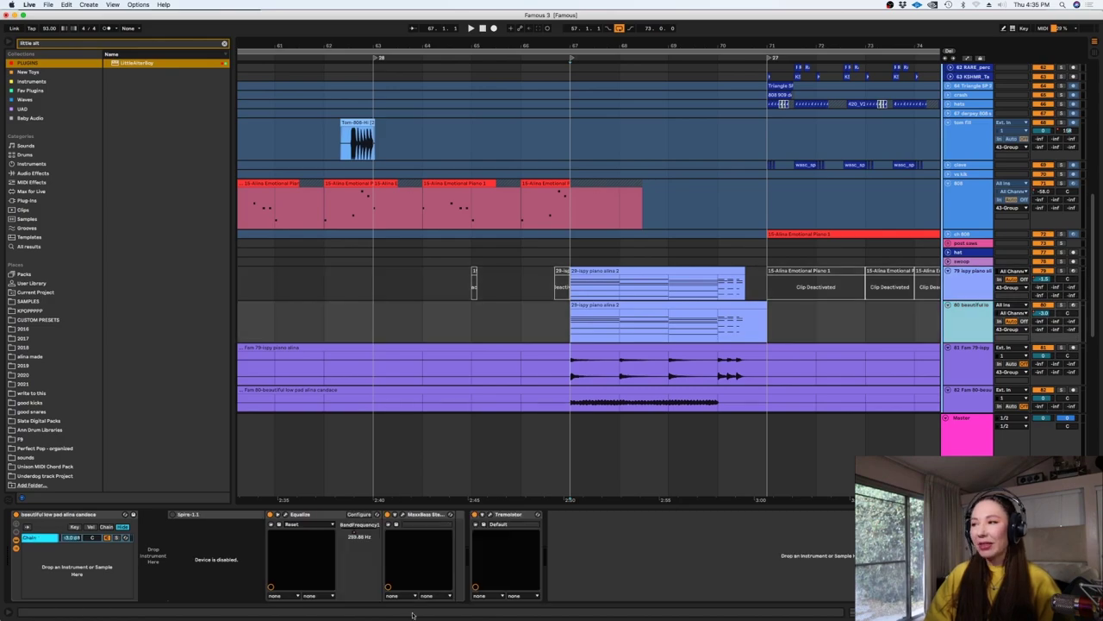
# - Compare the device chains of the low pad track 80 and the piano track 79, including the Spire instrument
pyautogui.click(193, 517)
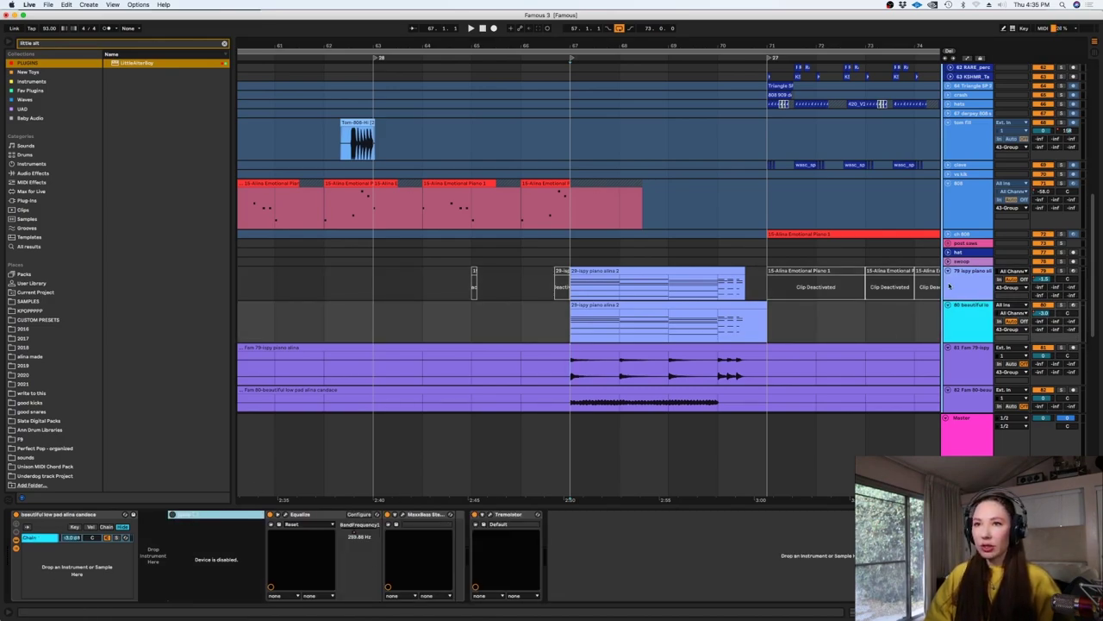
pyautogui.click(608, 331)
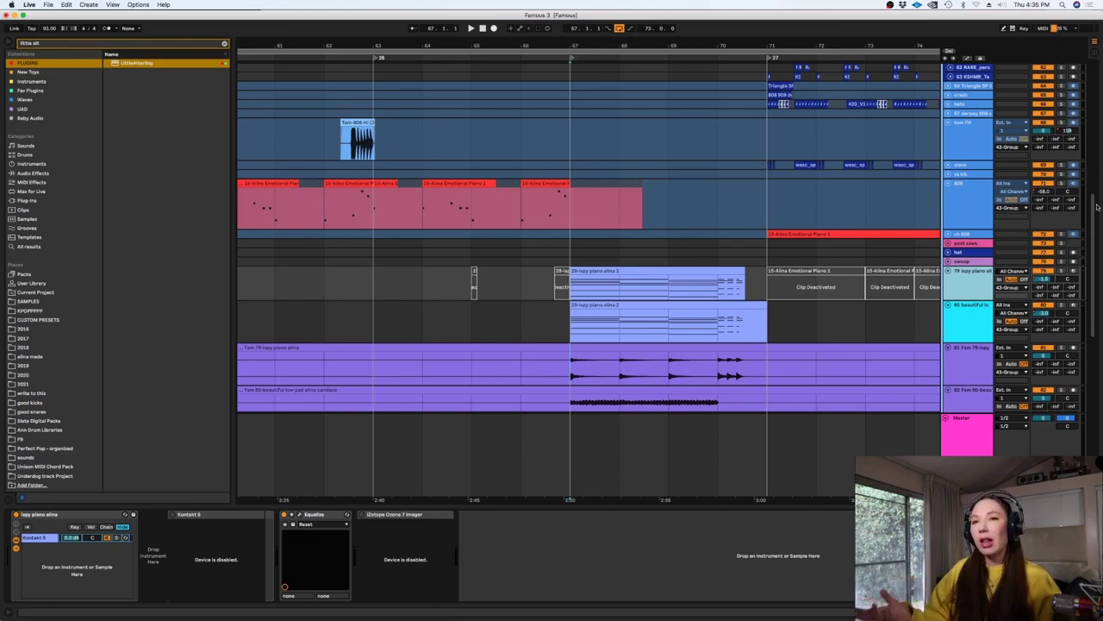
pyautogui.scroll(-2, 527, 355)
pyautogui.click(975, 247)
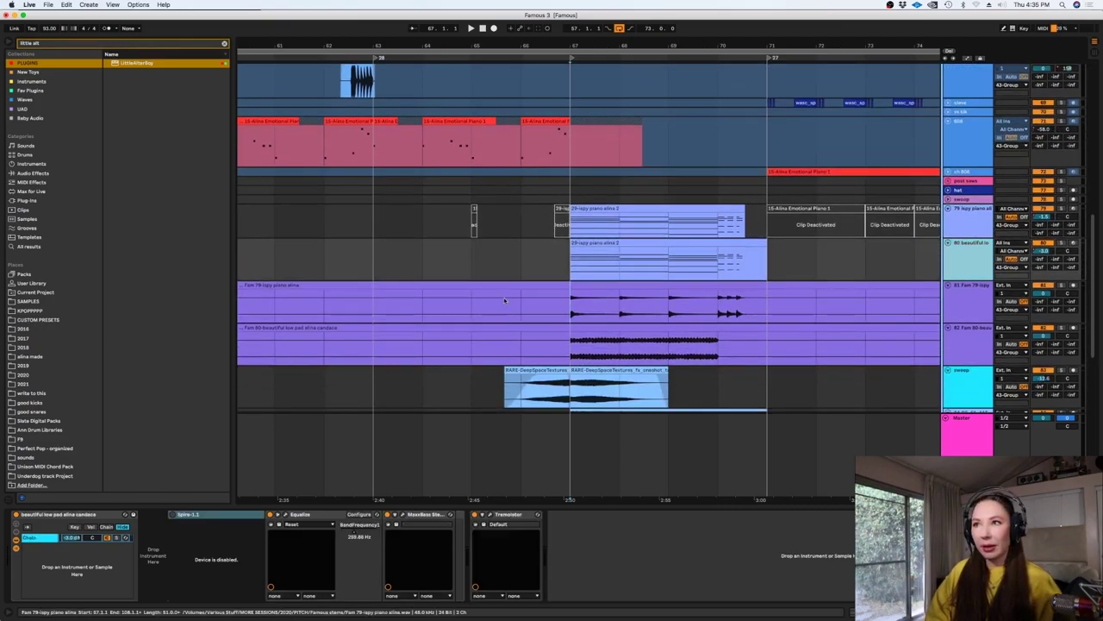
# - Audition the piano audio on track 81 in solo from bar 67 and show the device chain of its source track 79
pyautogui.click(974, 291)
pyautogui.click(1062, 285)
pyautogui.press('space')
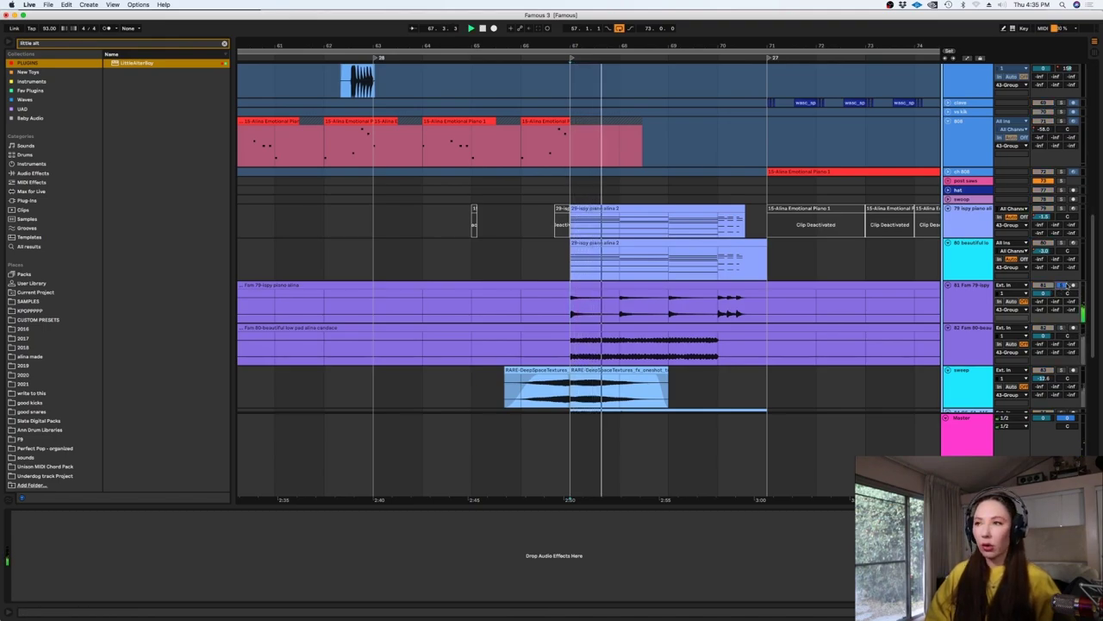
pyautogui.click(967, 225)
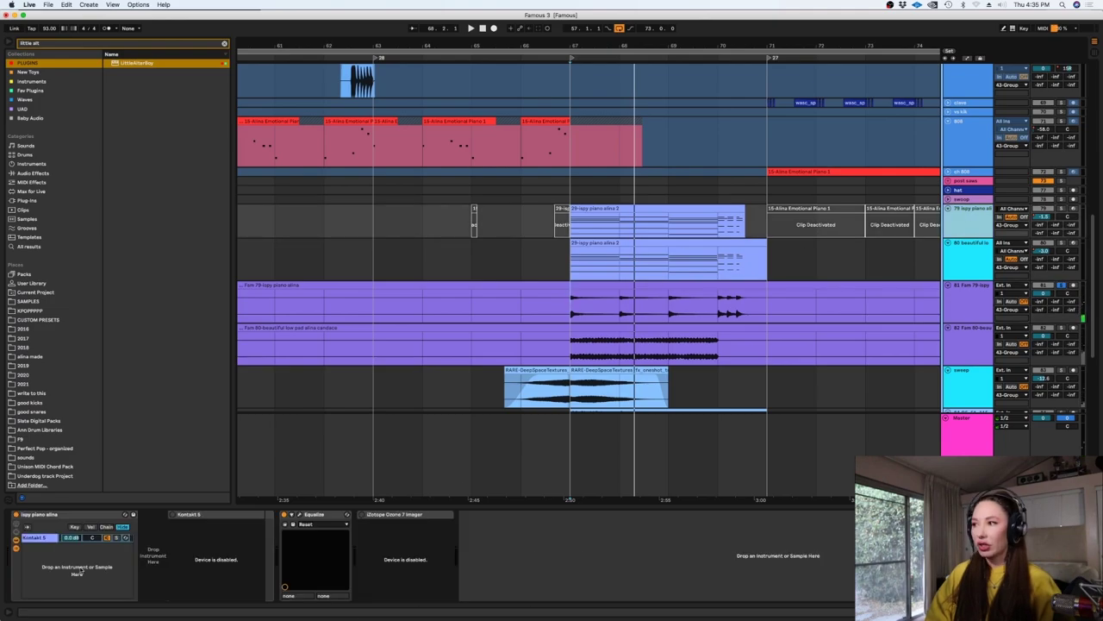
# - Switch the solo from track 81 to the low pad audio on track 82 and play it from bar 67
pyautogui.click(1062, 285)
pyautogui.click(579, 359)
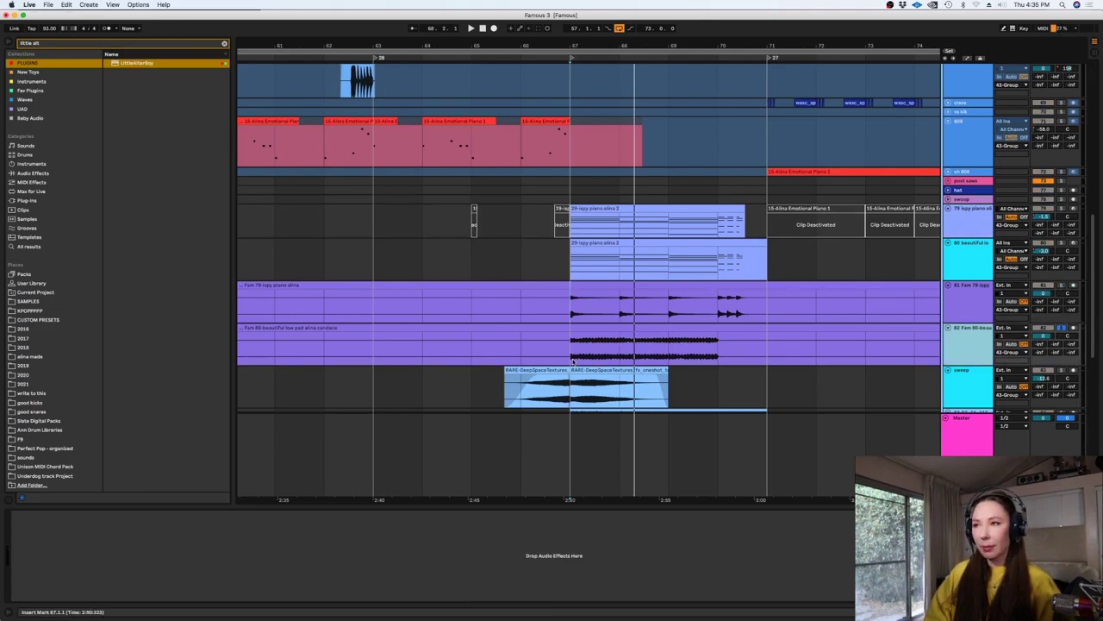
pyautogui.press('space')
pyautogui.press('space')
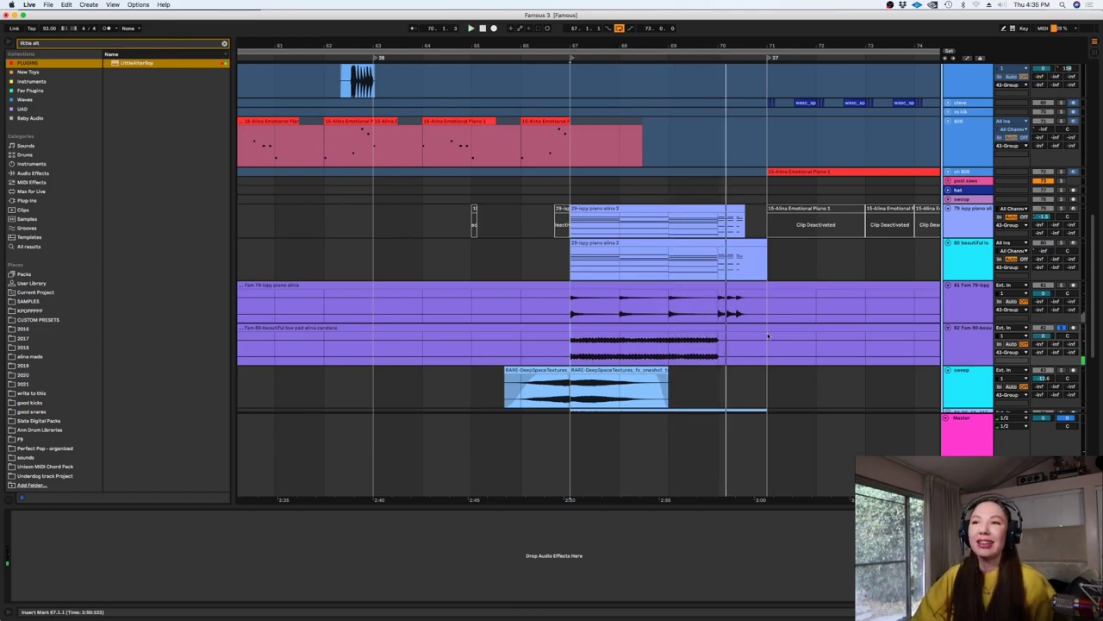
# - Review the low pad track 80's device chain, including the Tremolator effect, and take track 82 out of solo
pyautogui.click(978, 257)
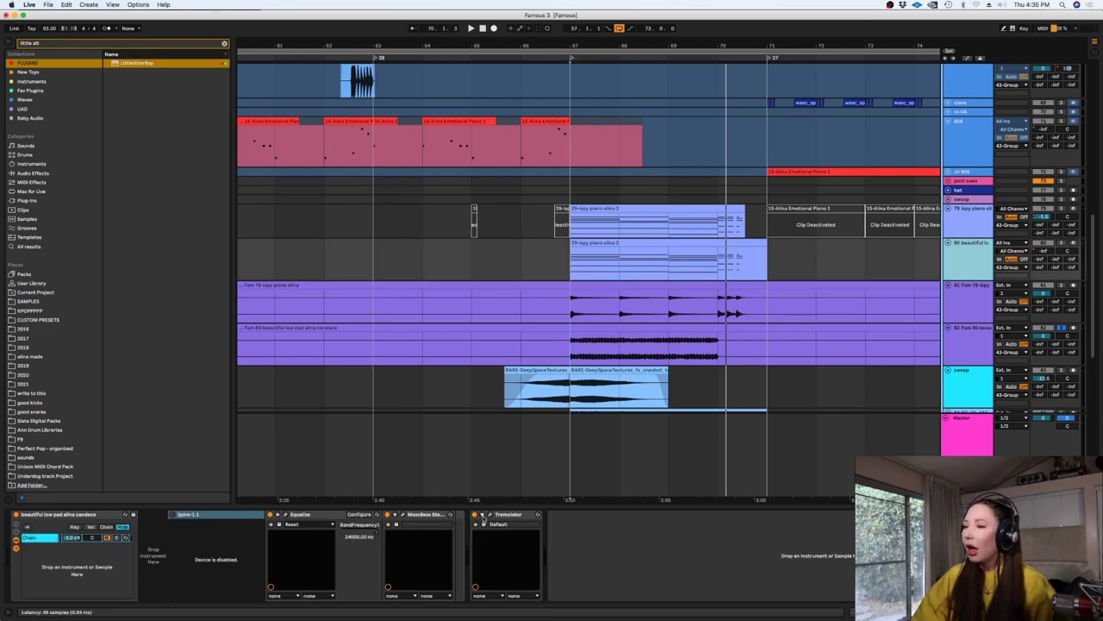
pyautogui.click(489, 514)
pyautogui.click(326, 225)
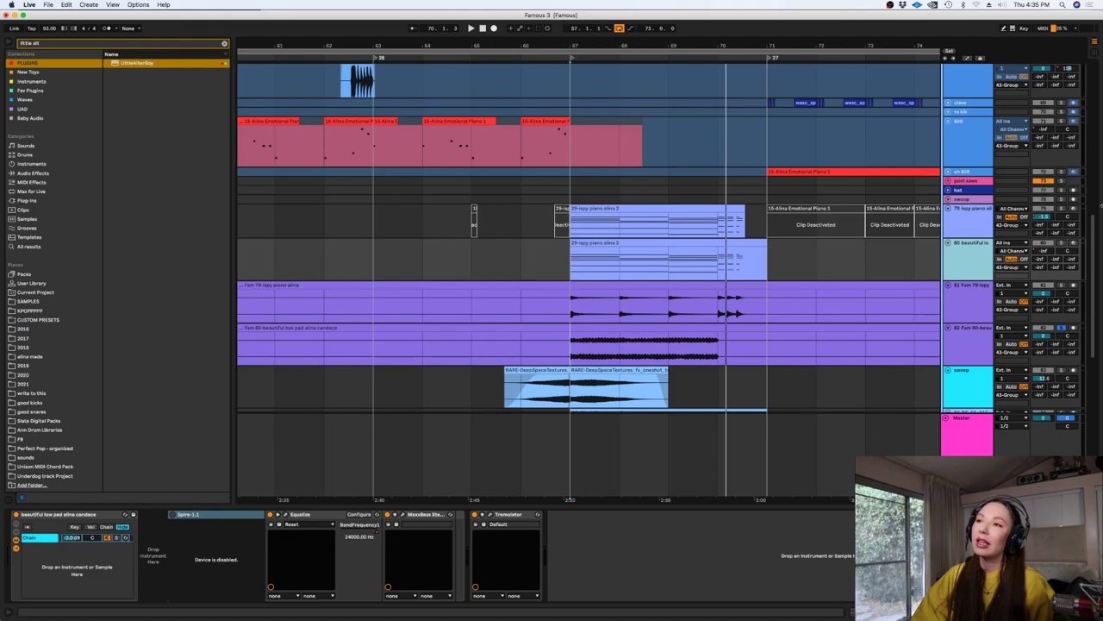
pyautogui.click(1061, 329)
# - Audition the impact clip on track 84 in solo from bar 67 and release the solo
pyautogui.moveTo(1094, 324)
pyautogui.mouseDown()
pyautogui.moveTo(1102, 442)
pyautogui.moveTo(1097, 395)
pyautogui.mouseUp()
pyautogui.click(568, 227)
pyautogui.click(1061, 202)
pyautogui.press('space')
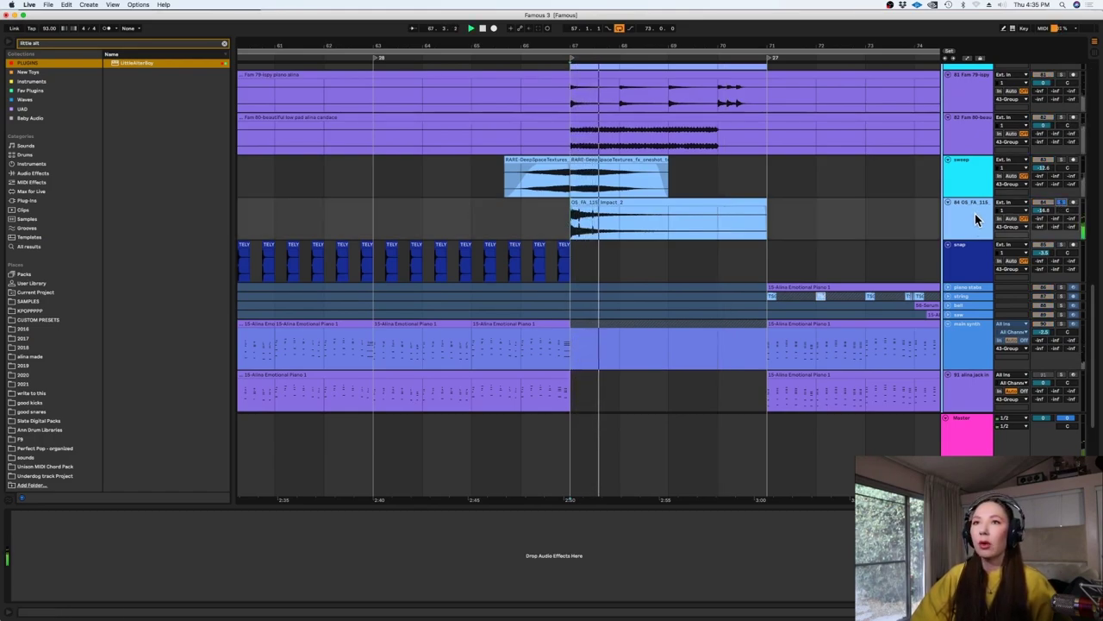
pyautogui.click(1062, 203)
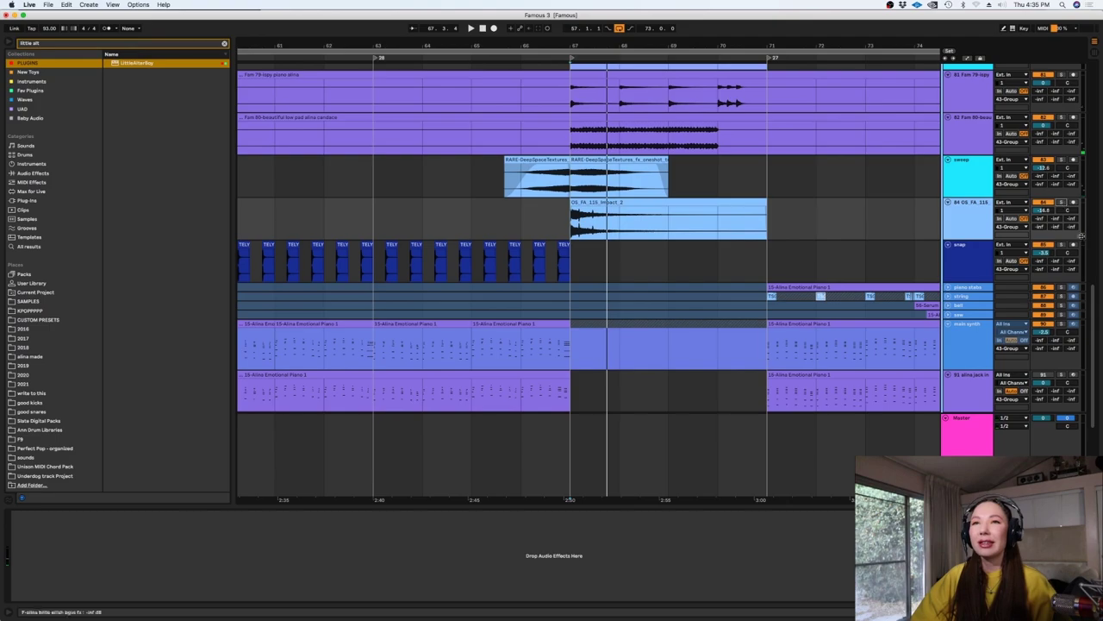
# - Fold the 43 Group, unfold the vocal 1 Group and mark the range from 68.1.1 to 70.1.1 in it
pyautogui.moveTo(1093, 294); pyautogui.dragTo(1091, 57)
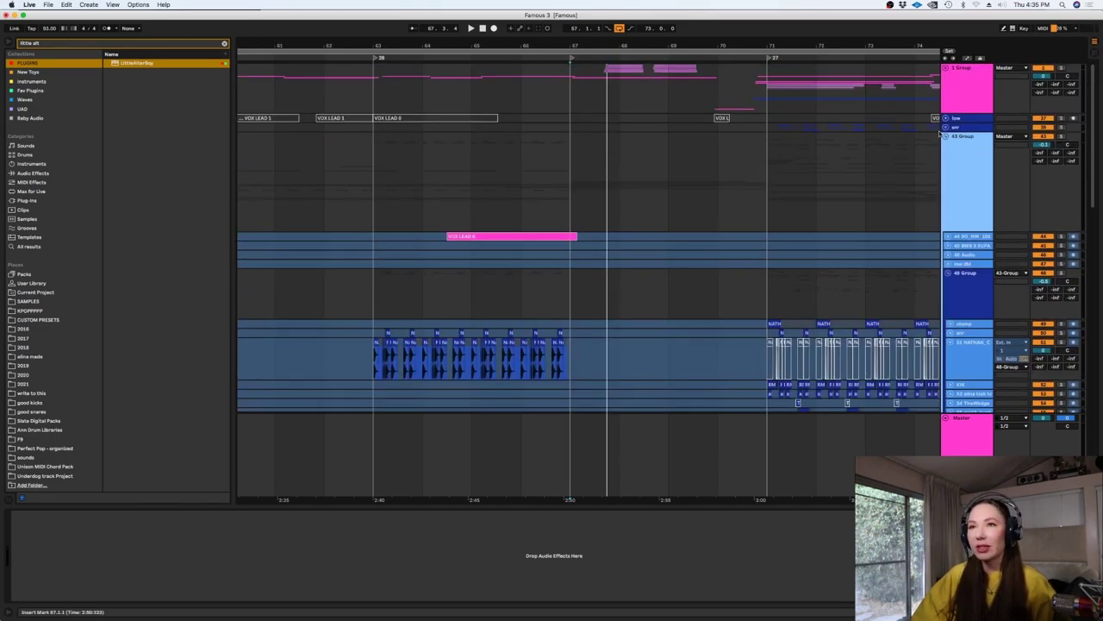
pyautogui.click(945, 136)
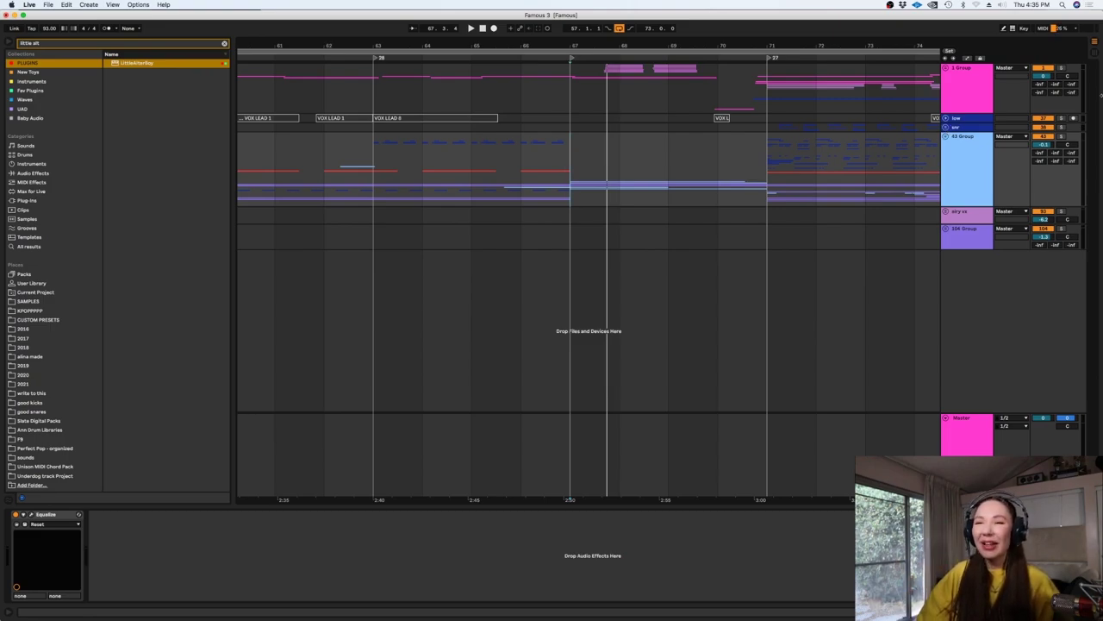
pyautogui.click(946, 69)
pyautogui.click(717, 210)
pyautogui.moveTo(633, 208); pyautogui.dragTo(726, 211)
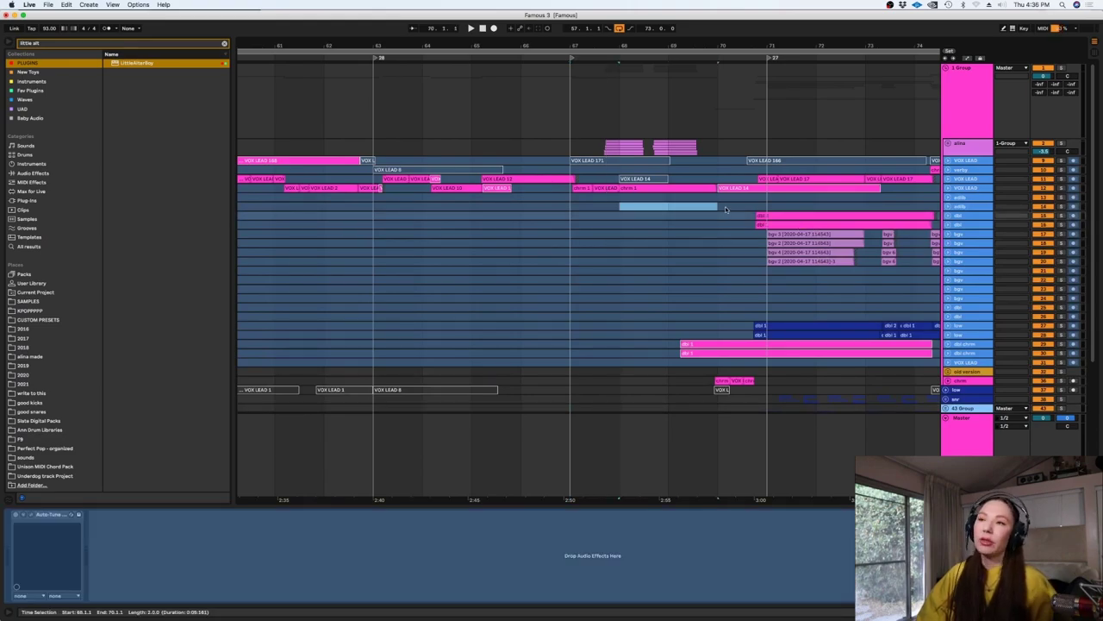
# - Unfold the backing-vocal subgroup inside the 1 Group and look through its stacked bgv tracks around bars 68 and 69
pyautogui.click(961, 152)
pyautogui.click(947, 144)
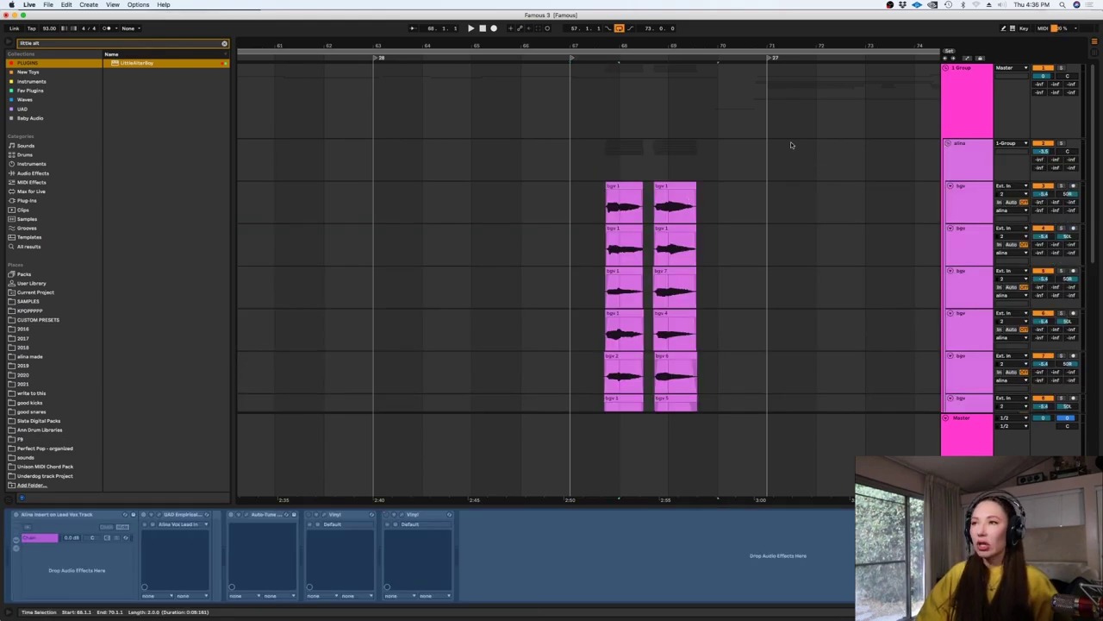
pyautogui.scroll(-1, 1093, 165)
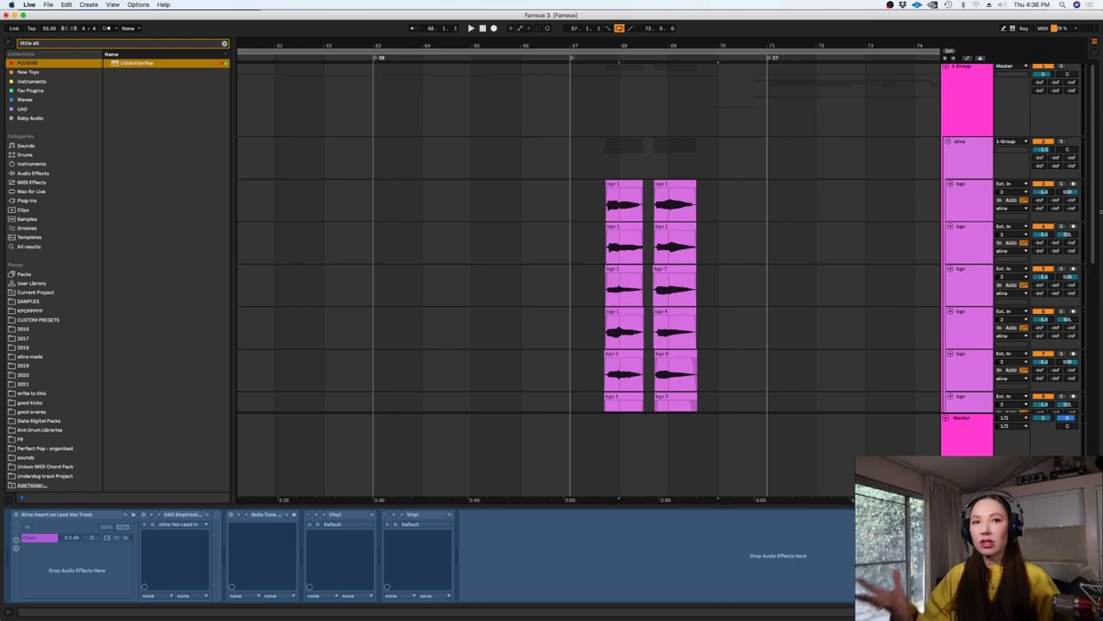
pyautogui.scroll(-10, 1097, 336)
pyautogui.scroll(5, 1097, 337)
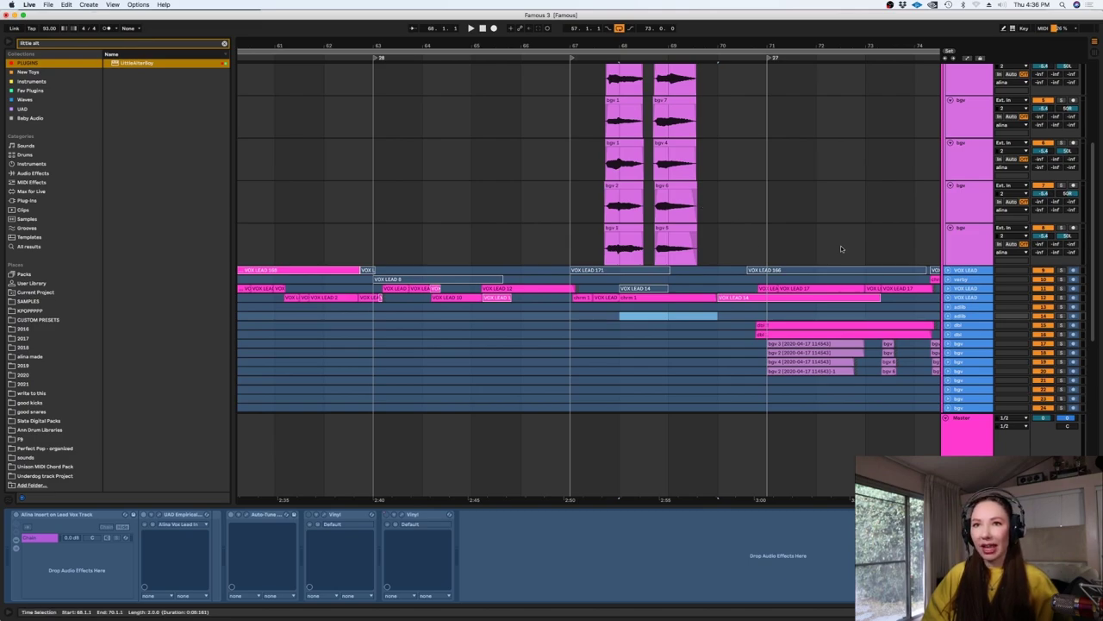
pyautogui.scroll(6, 1053, 138)
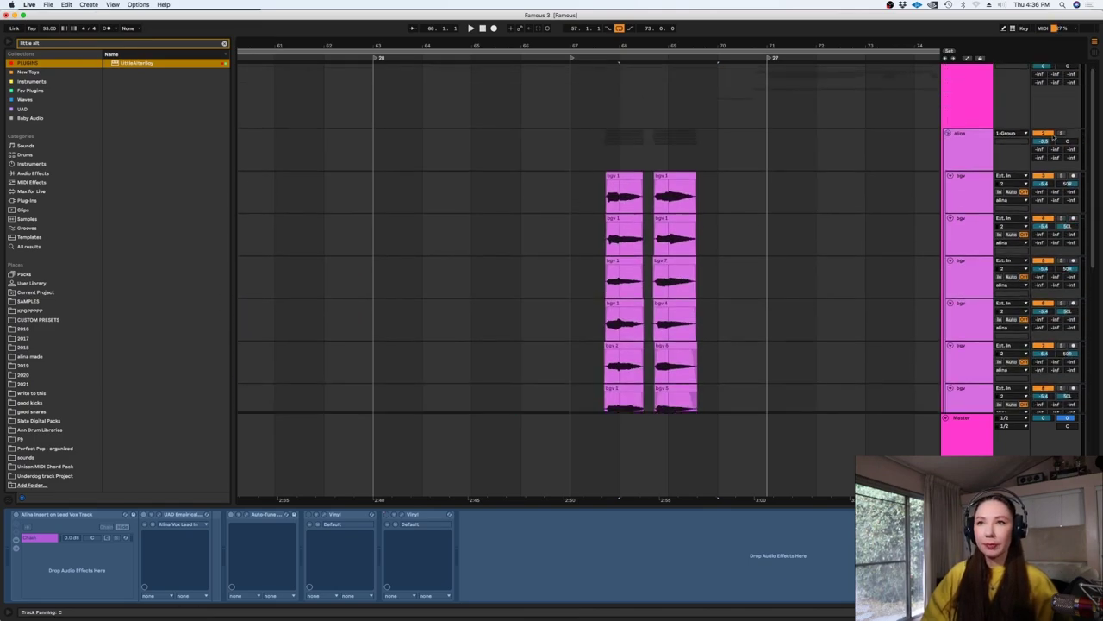
# - Switch to a finer fixed grid and play the backing-vocal subgroup in solo from 67.3.1
pyautogui.click(963, 144)
pyautogui.rightClick(594, 154)
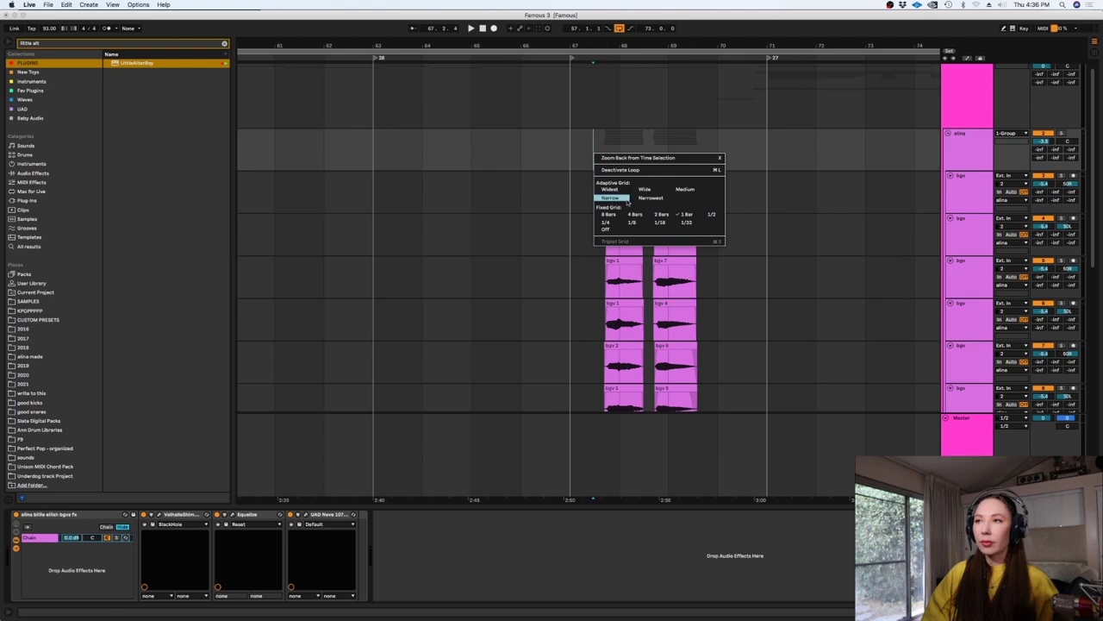
pyautogui.click(634, 229)
pyautogui.press('space')
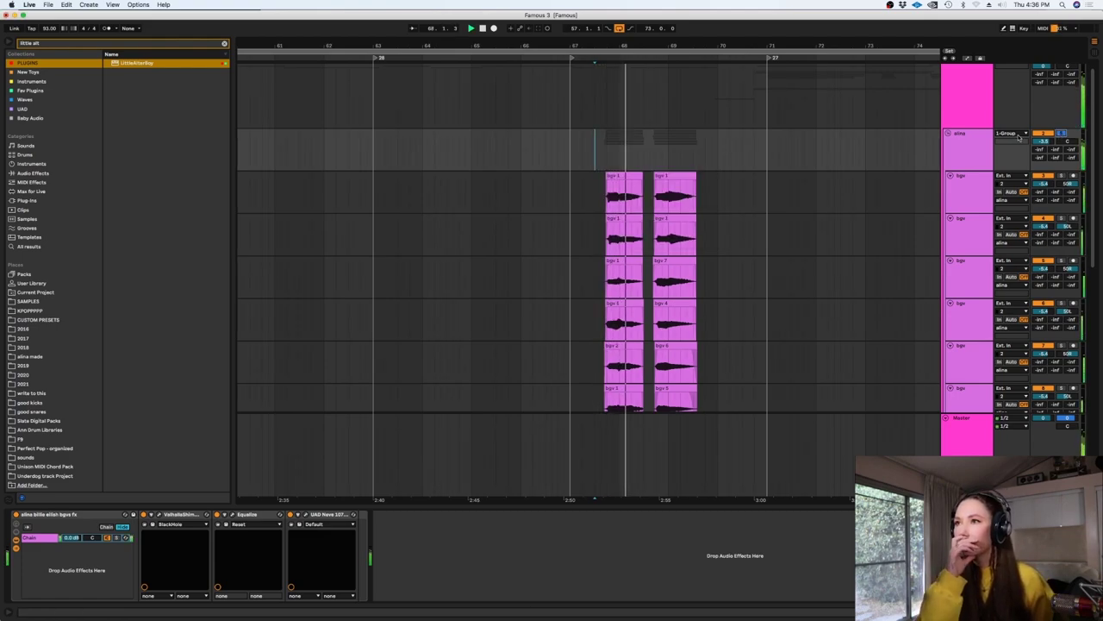
pyautogui.click(979, 151)
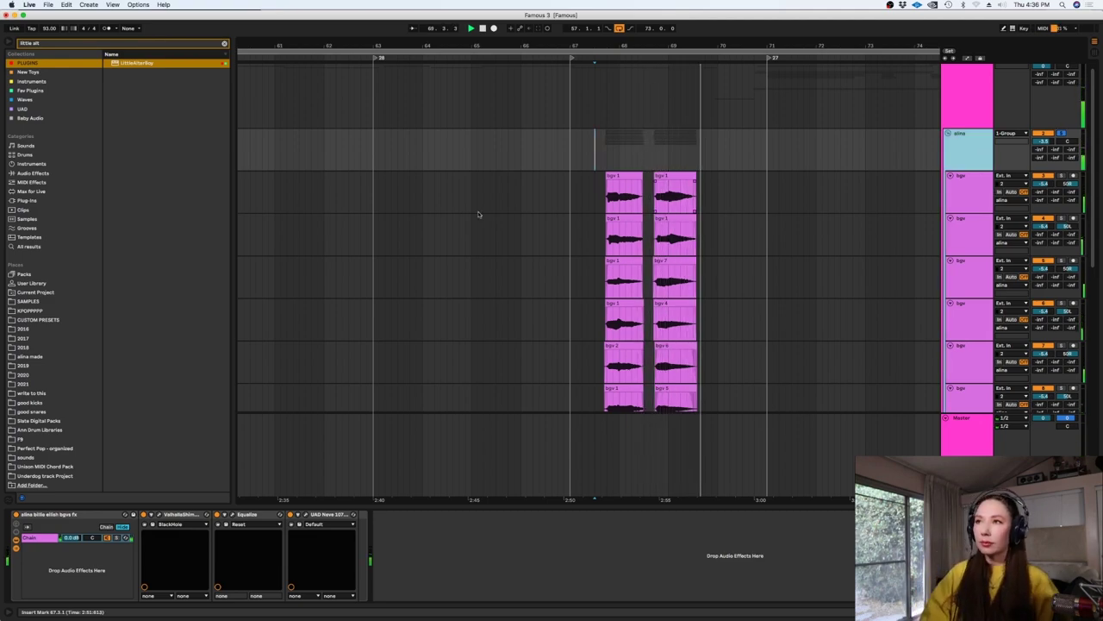
# - Inspect the ValhallaShimmer reverb settings on the backing-vocal subgroup and close the plug-in window
pyautogui.click(159, 514)
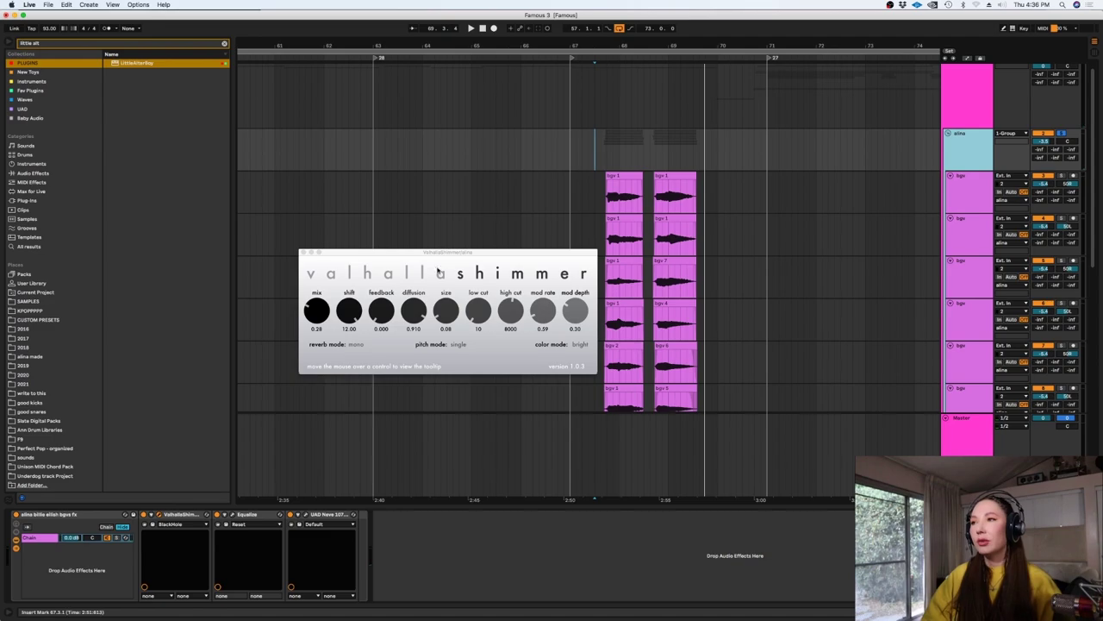
pyautogui.moveTo(458, 254); pyautogui.dragTo(683, 281)
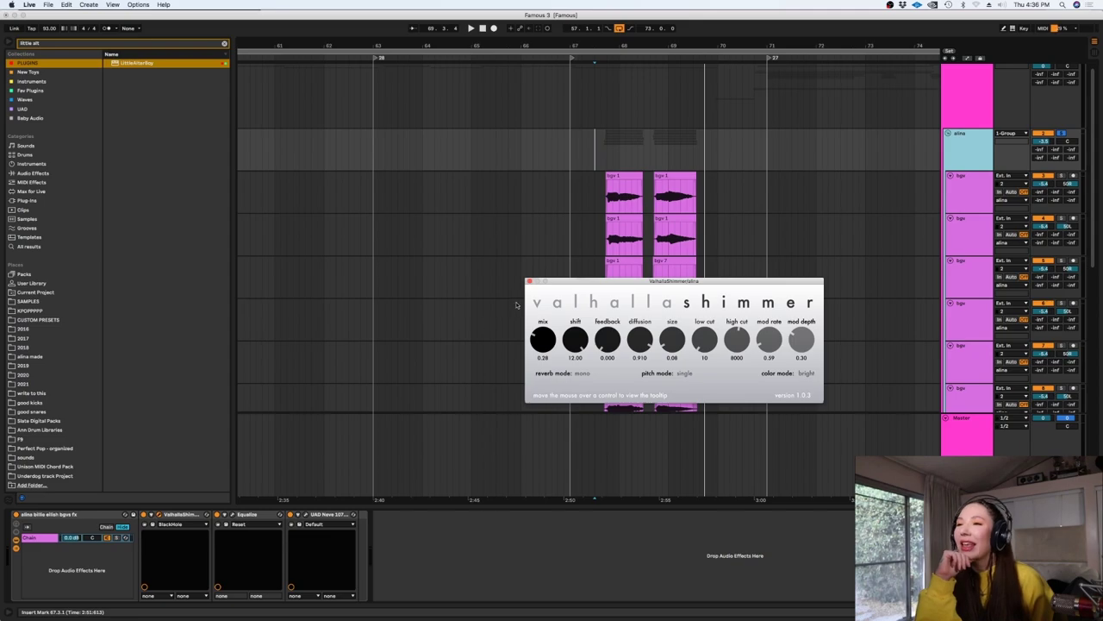
pyautogui.click(530, 282)
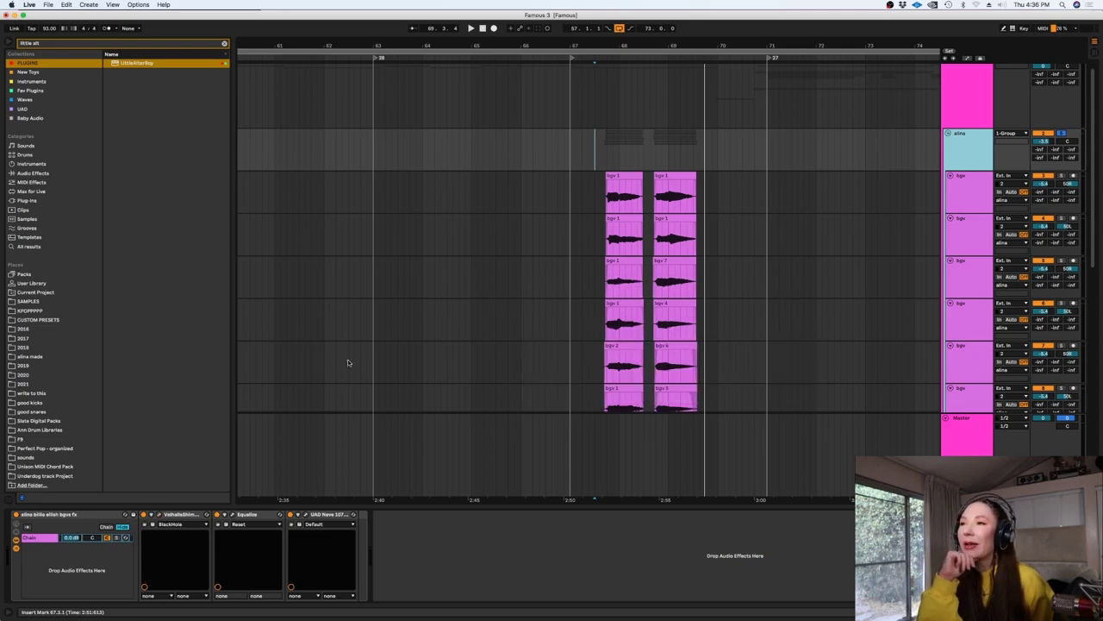
# - Inspect the UAD Neve 1073SE and Equalize settings on the backing-vocal subgroup and close both plug-in windows
pyautogui.click(306, 516)
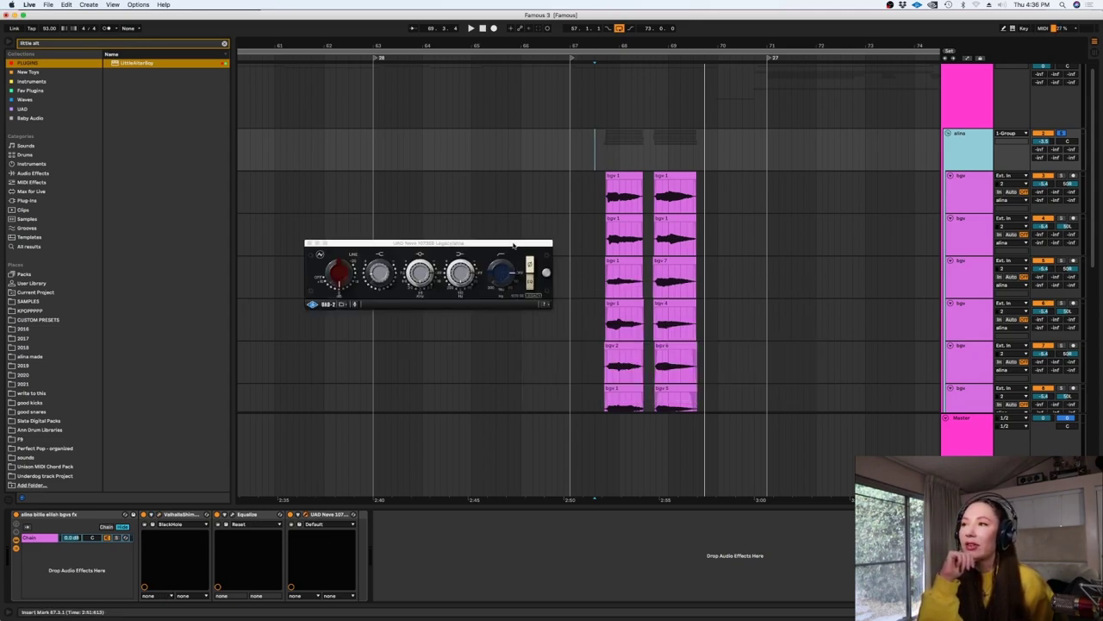
pyautogui.moveTo(413, 243); pyautogui.dragTo(504, 232)
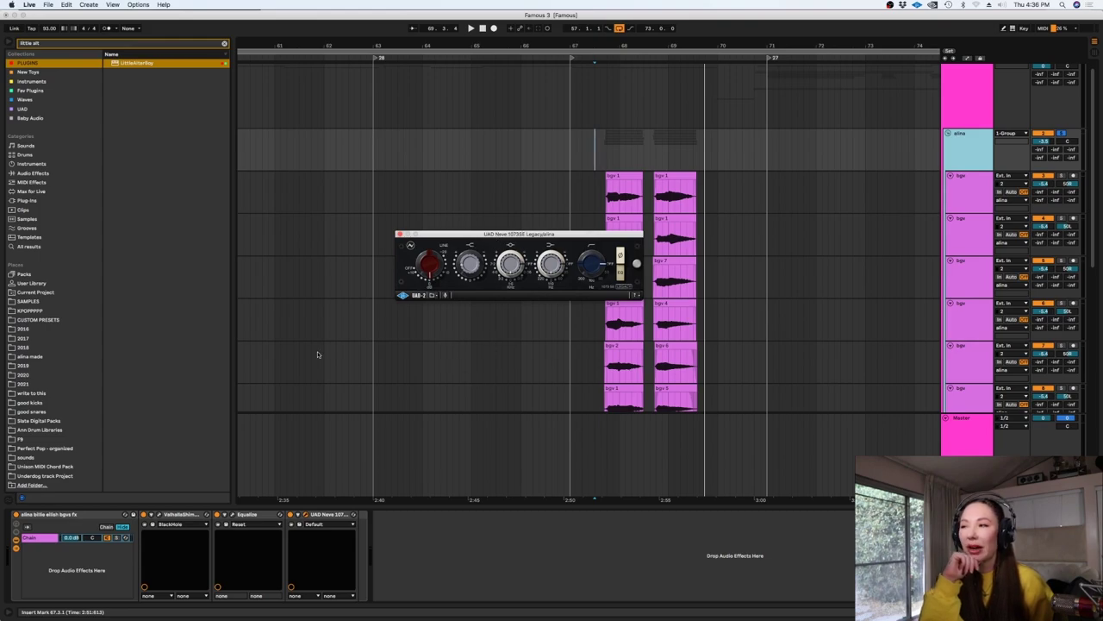
pyautogui.click(224, 513)
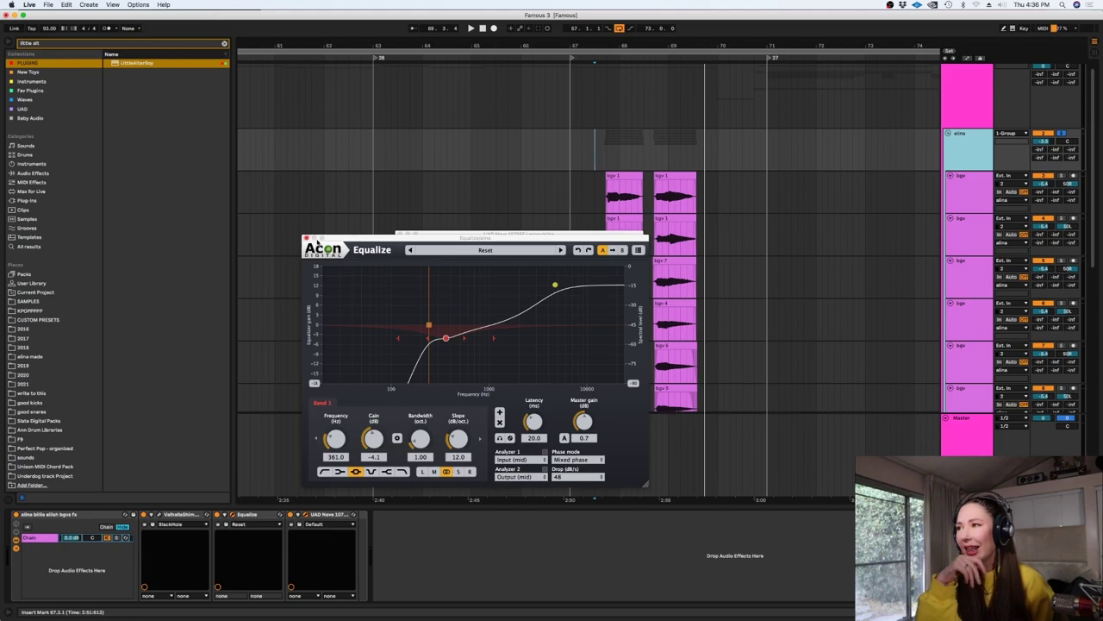
pyautogui.click(306, 238)
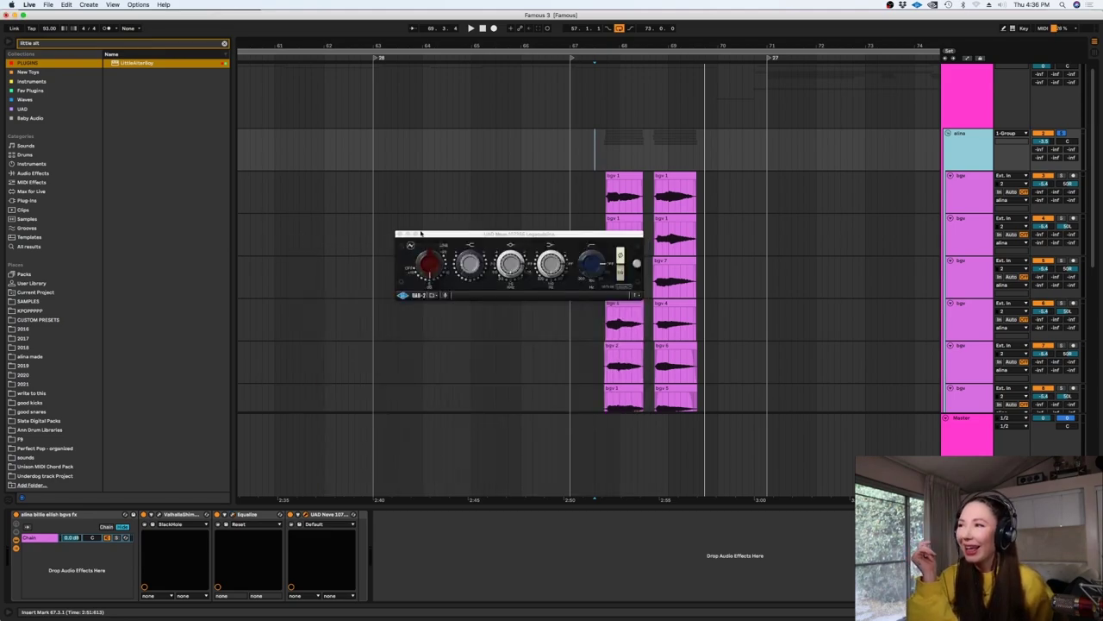
pyautogui.click(401, 235)
# - Release the backing-vocal subgroup's solo, fold it and bring the section from bar 71 onward into view
pyautogui.click(644, 161)
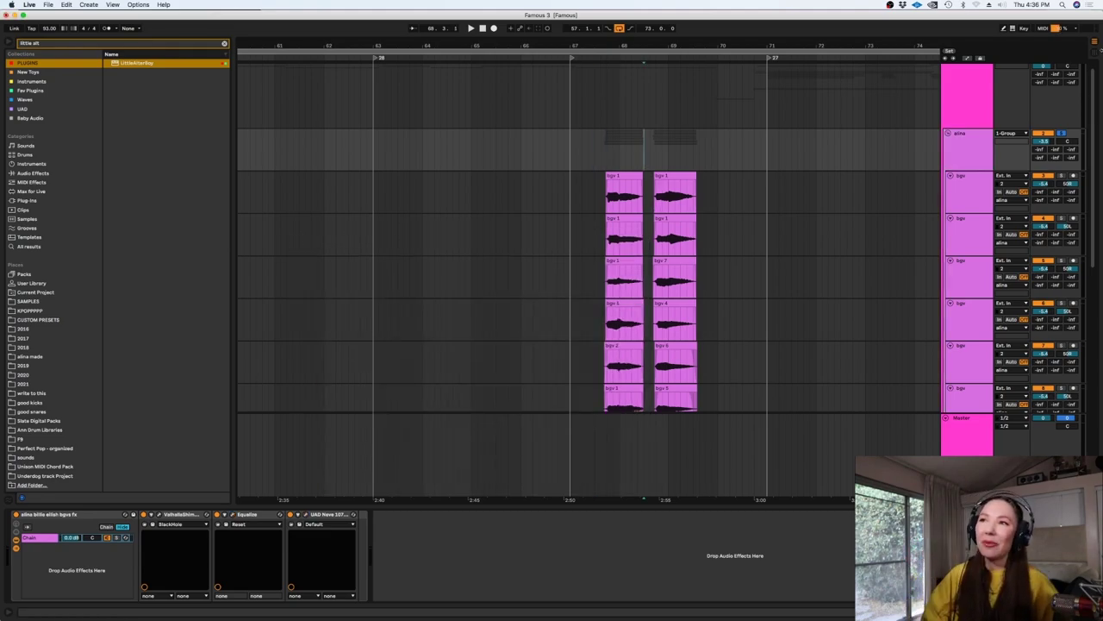
pyautogui.click(787, 152)
pyautogui.press('-')
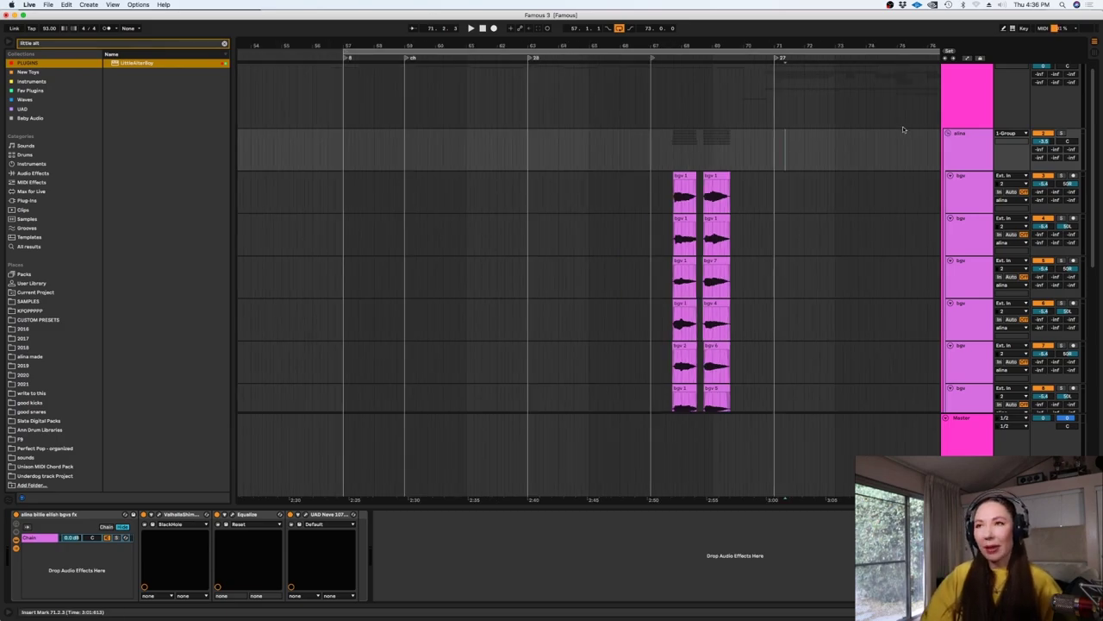
pyautogui.click(948, 134)
pyautogui.moveTo(777, 500); pyautogui.dragTo(475, 523)
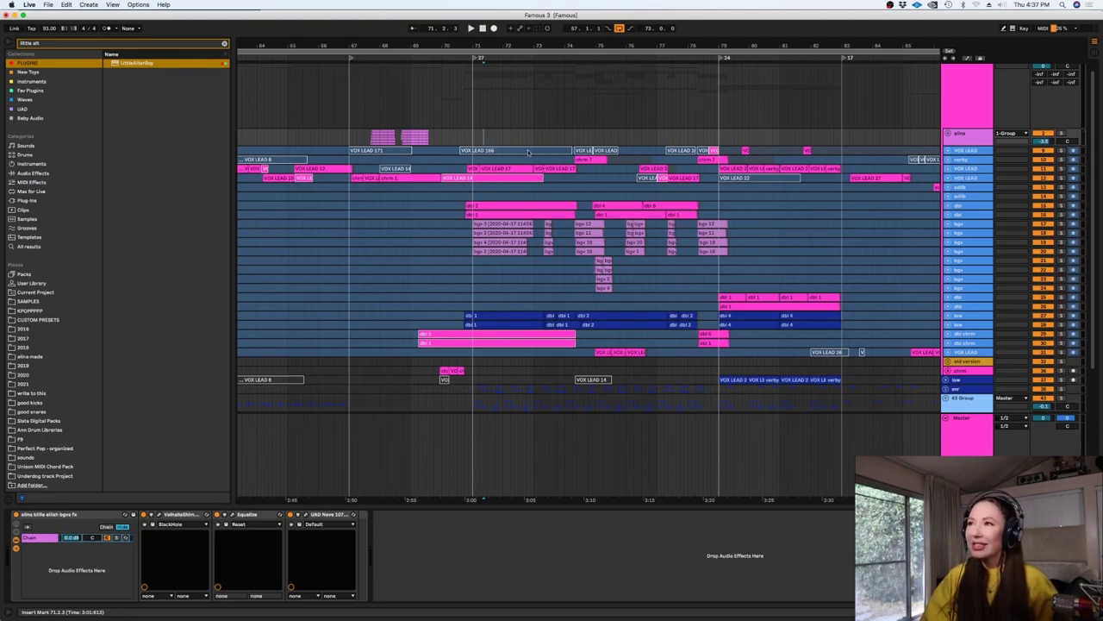
# - Play the full arrangement from 70.1.1 into the next section while viewing the vocal and instrument groups
pyautogui.click(445, 138)
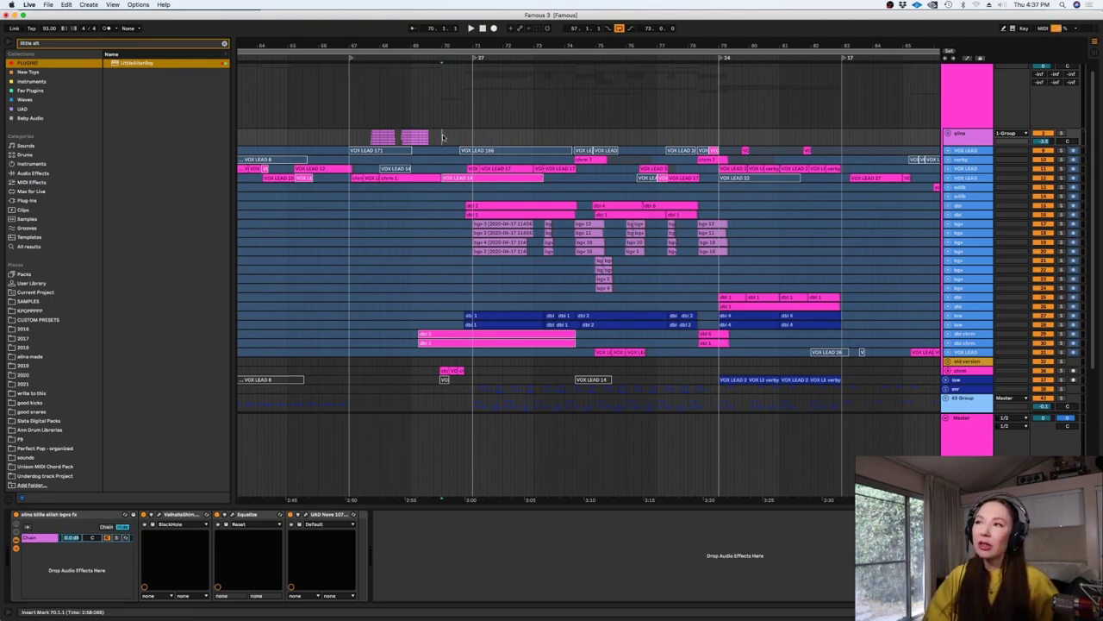
pyautogui.press('space')
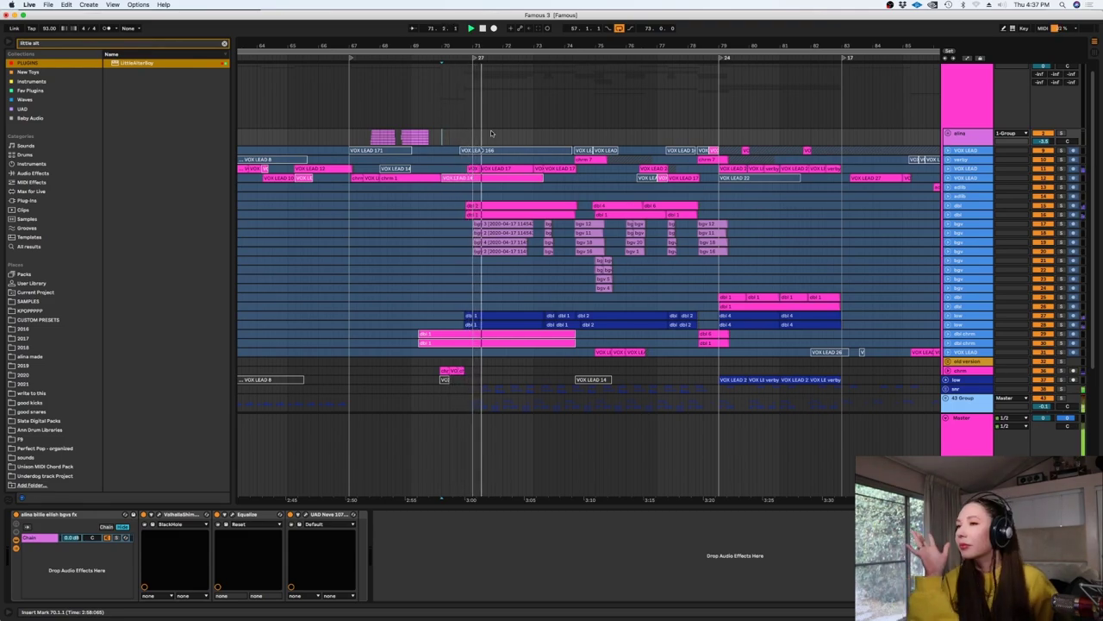
pyautogui.scroll(-3, 1100, 351)
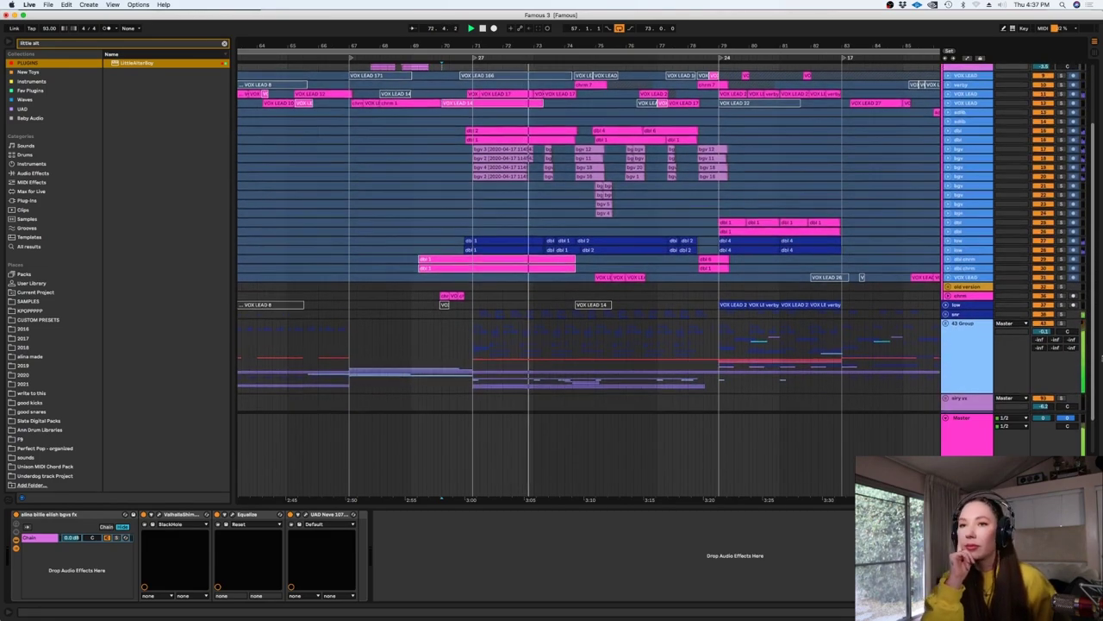
pyautogui.scroll(-1, 1100, 358)
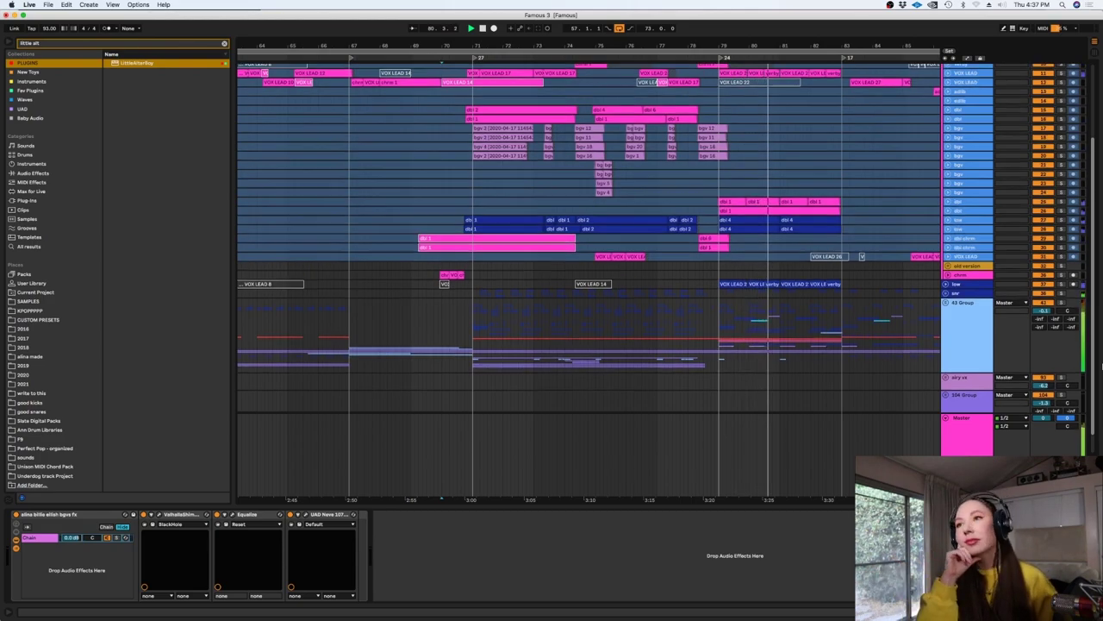
# - Stop playback at 71.1.1, unfold the 43 Group and show the main synth track's device chain
pyautogui.scroll(-2, 588, 280)
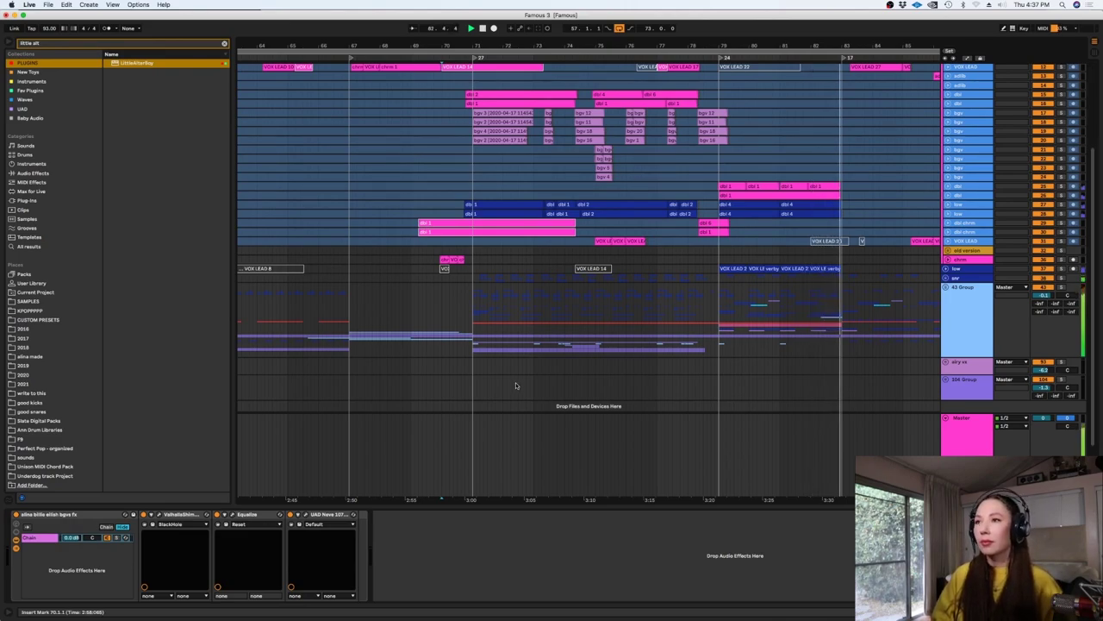
pyautogui.click(470, 312)
pyautogui.press('space')
pyautogui.press('+')
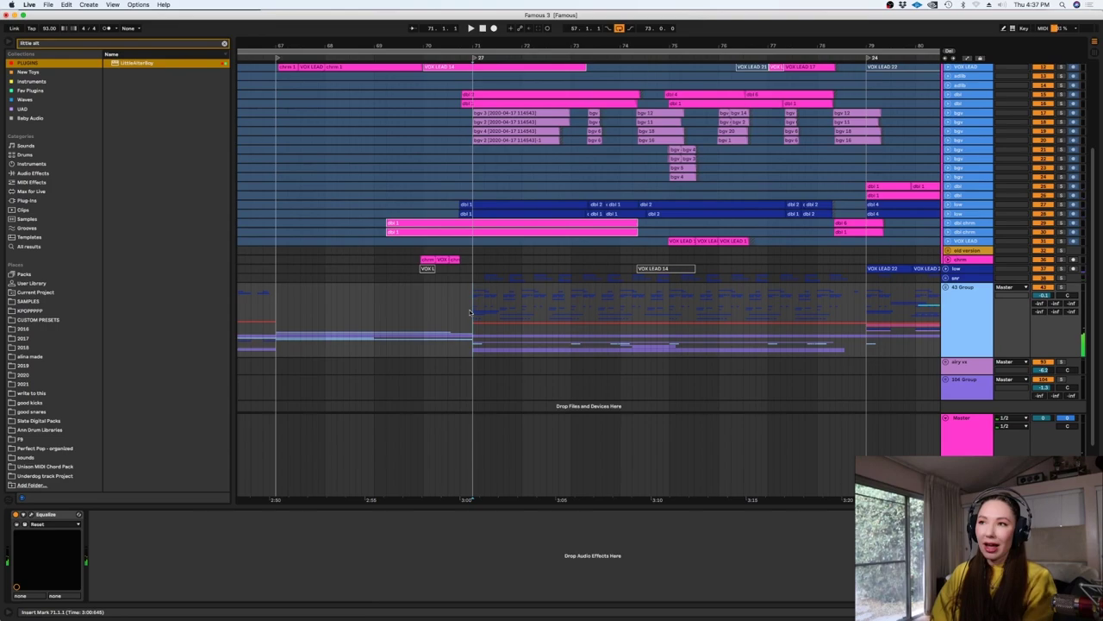
pyautogui.click(945, 287)
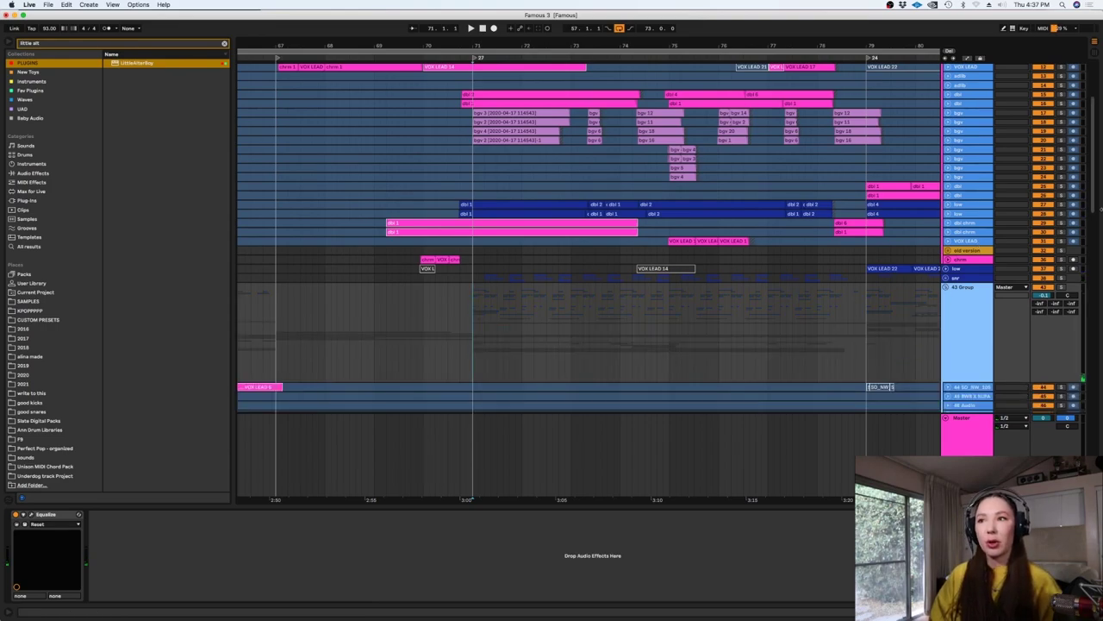
pyautogui.scroll(5, 1082, 160)
pyautogui.scroll(-15, 1082, 160)
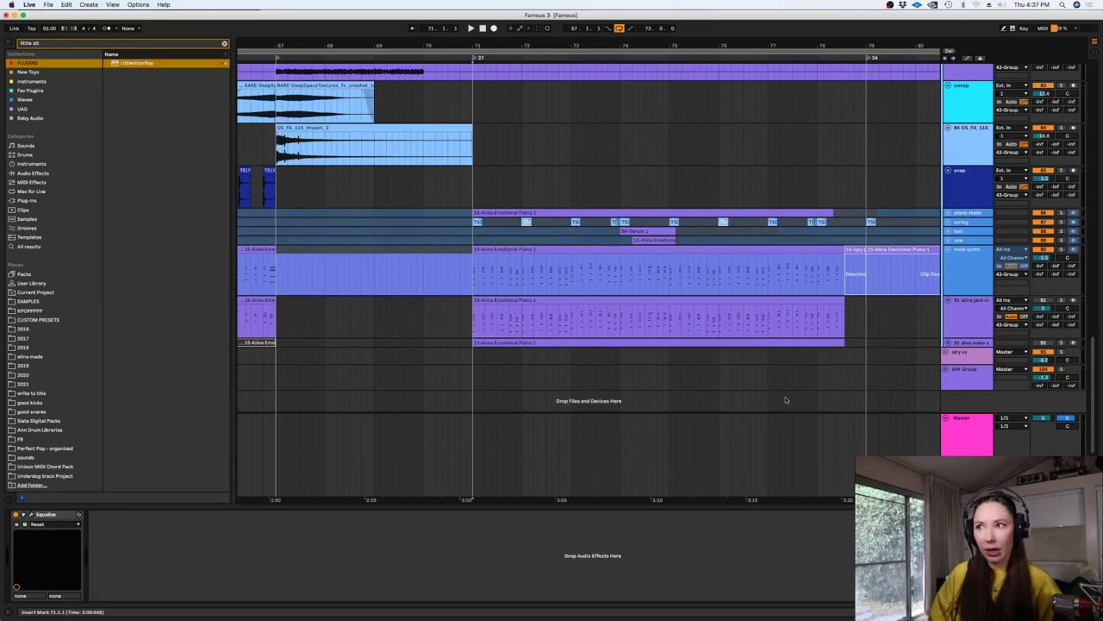
pyautogui.click(969, 257)
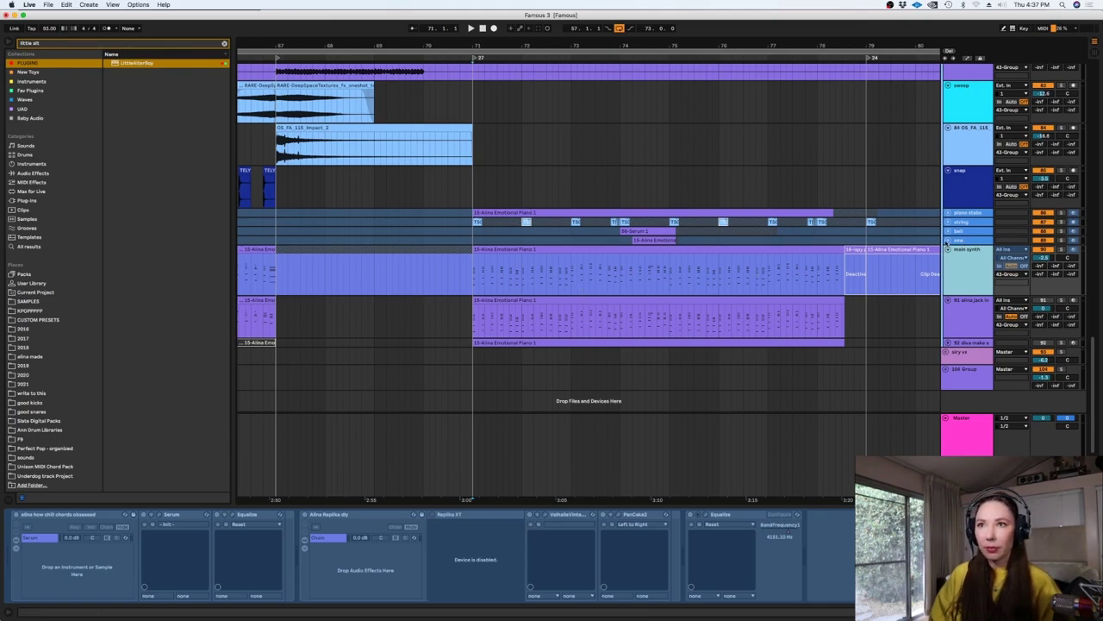
# - Unfold and solo the saw track, audition its clip near bar 74 and show its device chain
pyautogui.click(947, 241)
pyautogui.click(641, 263)
pyautogui.click(1062, 242)
pyautogui.press('space')
pyautogui.click(973, 268)
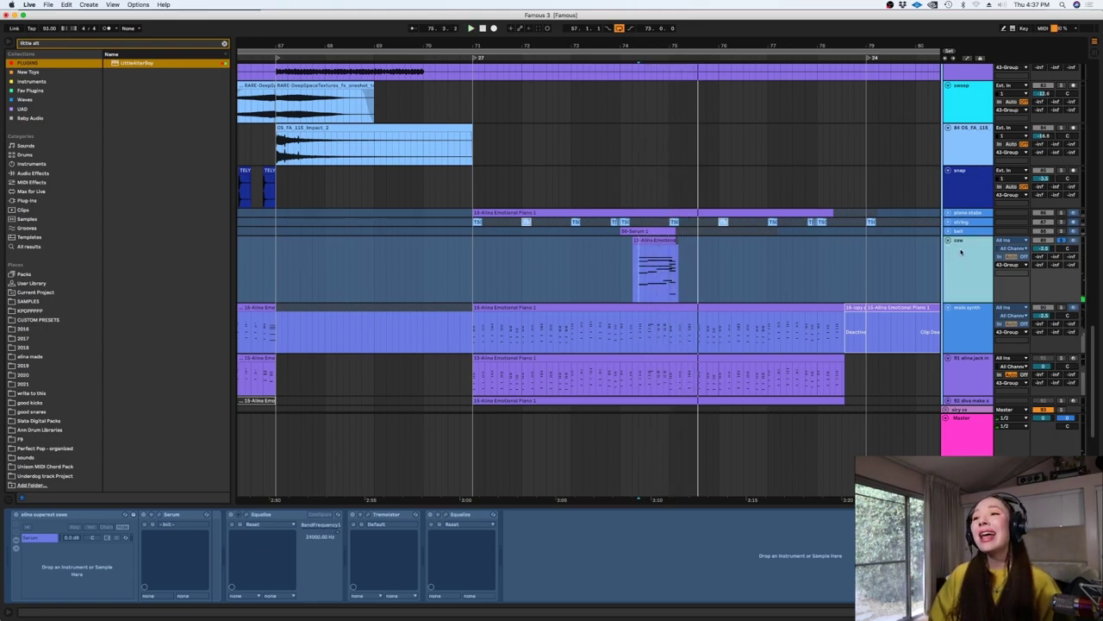
pyautogui.press('space')
# - Unfold the bell track and zoom in on the saw clip around bar 75
pyautogui.click(949, 231)
pyautogui.moveTo(678, 307); pyautogui.dragTo(683, 309)
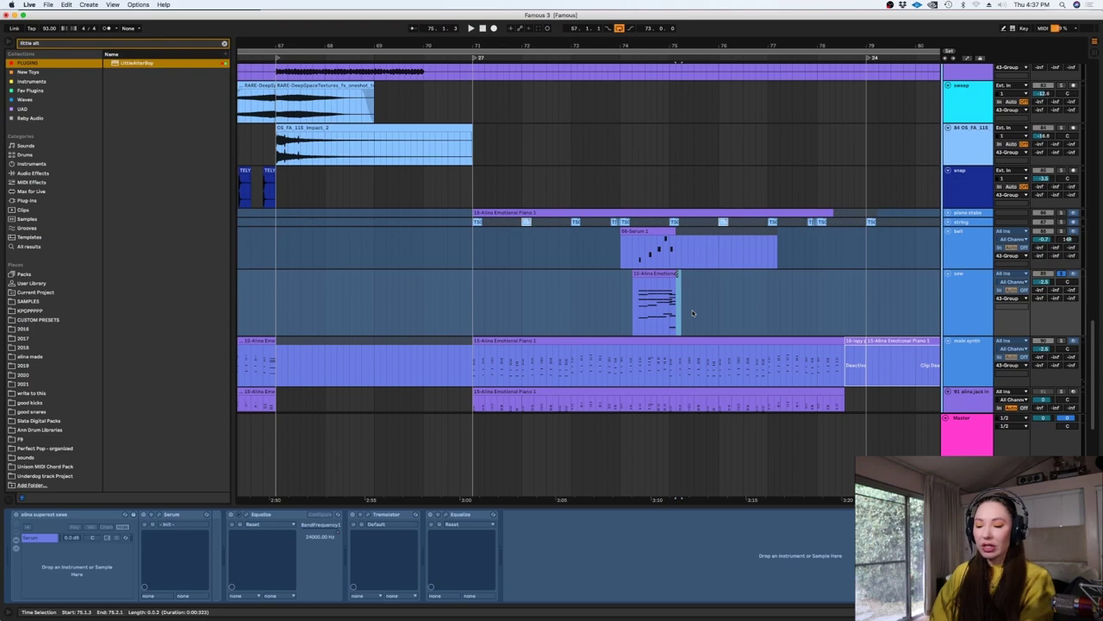
pyautogui.press('+')
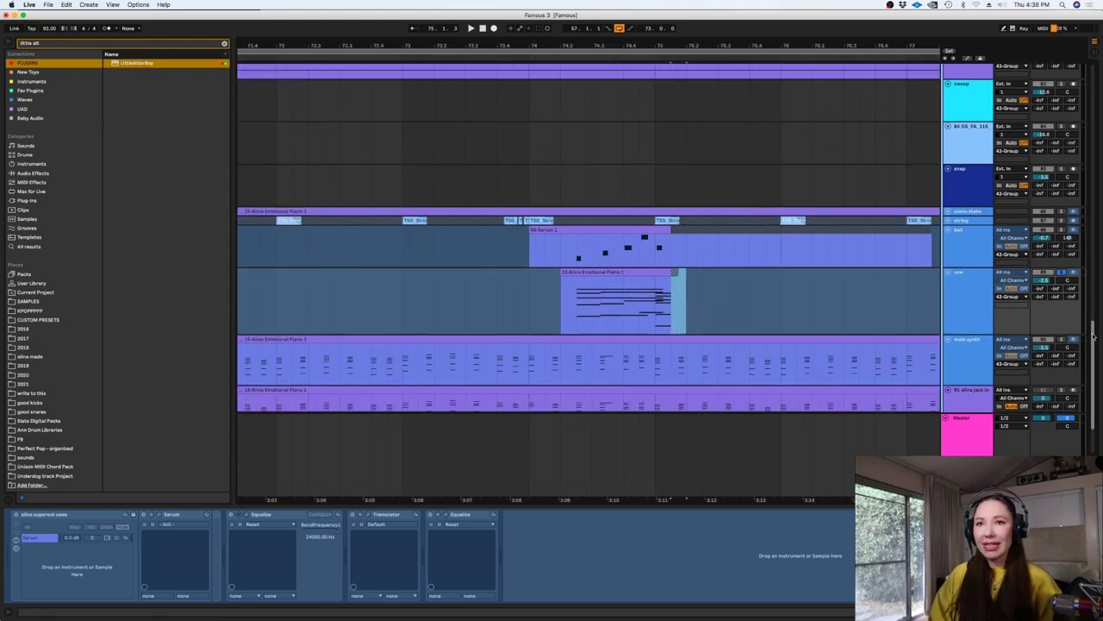
pyautogui.scroll(-3, 679, 221)
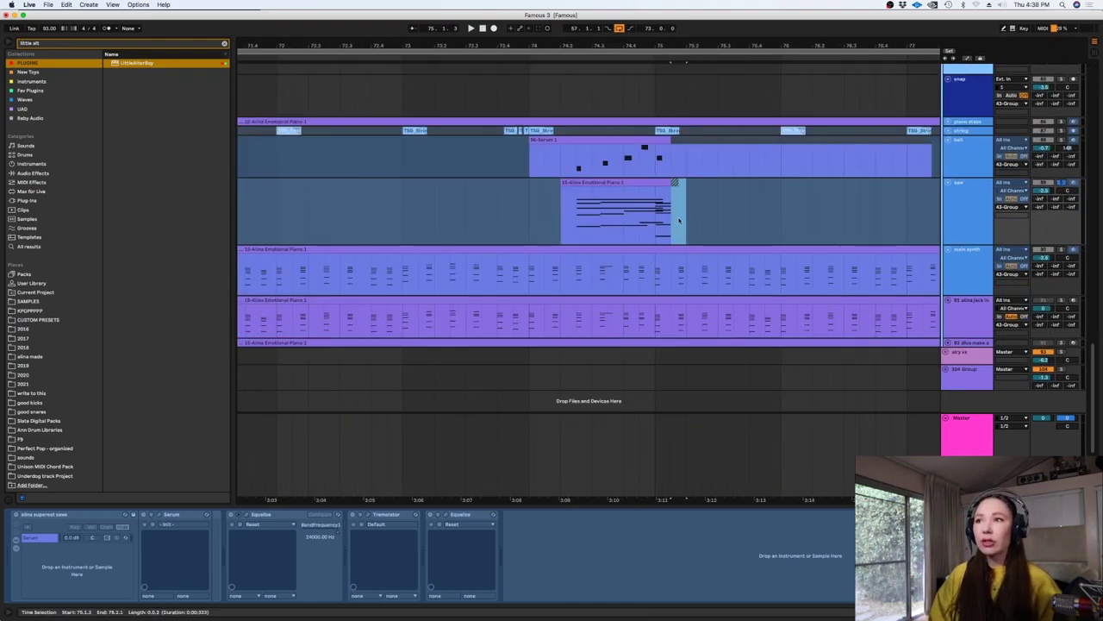
pyautogui.click(610, 212)
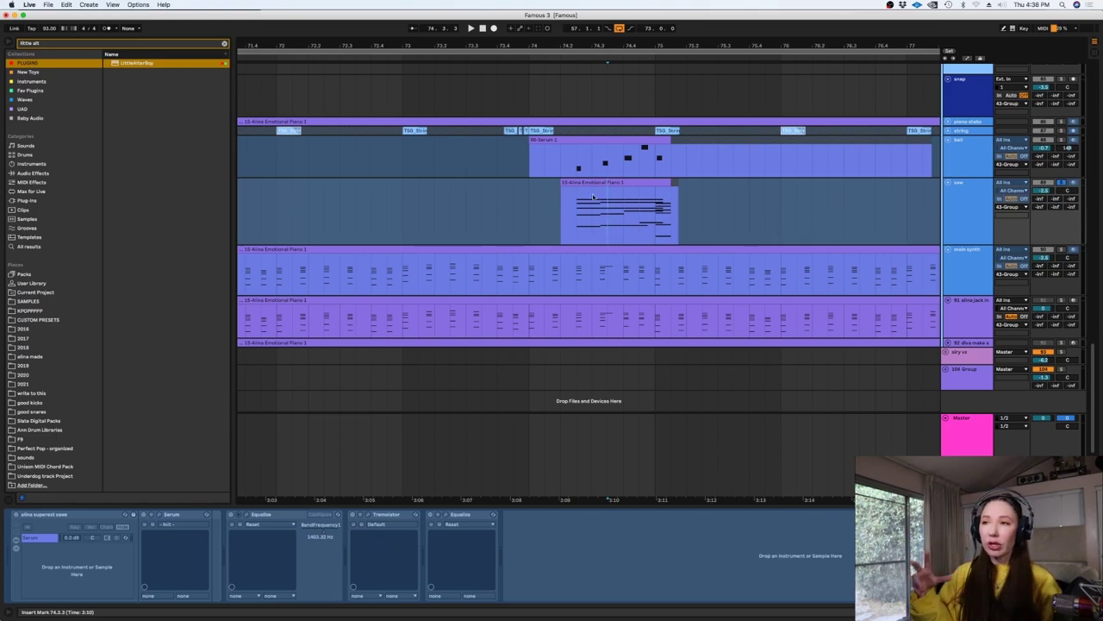
# - Turn the arrangement grid off and play the soloed saw clip from near its start
pyautogui.click(544, 221)
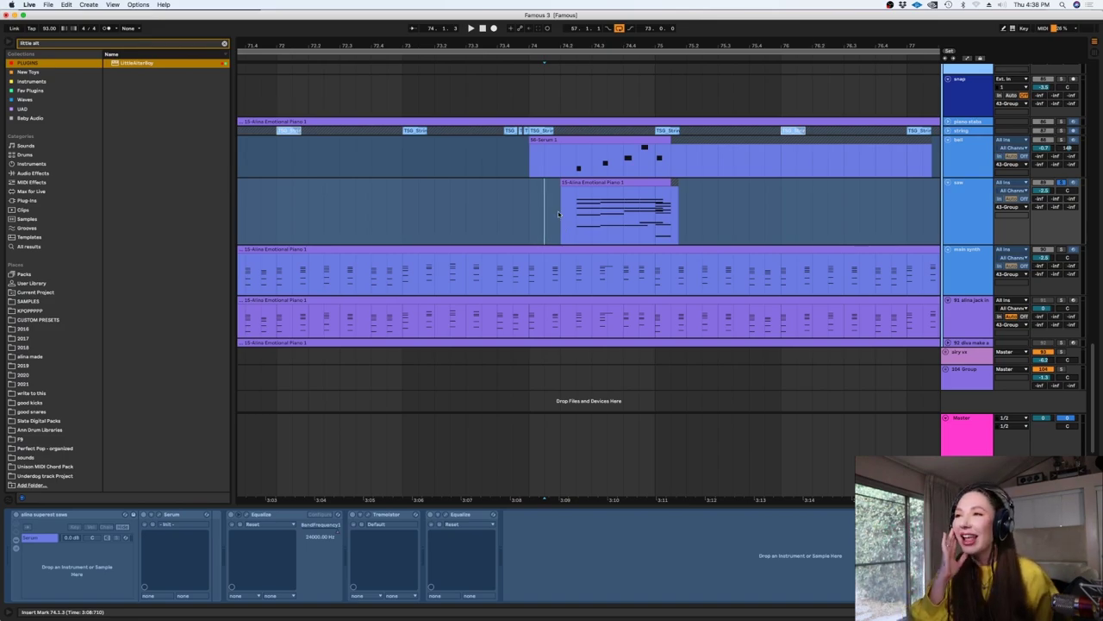
pyautogui.rightClick(517, 212)
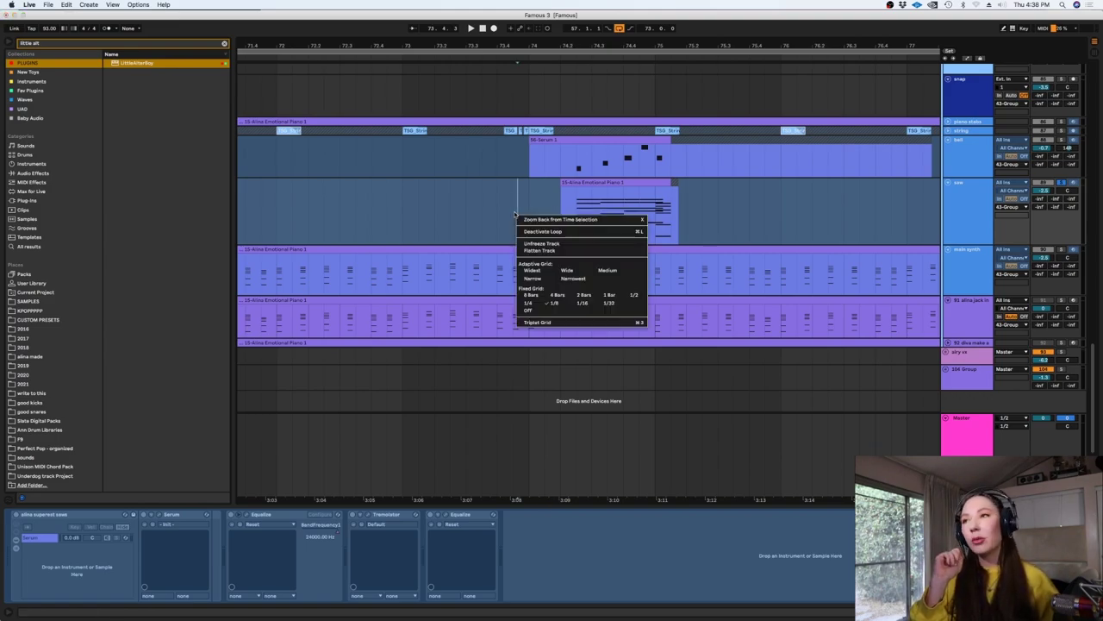
pyautogui.click(553, 311)
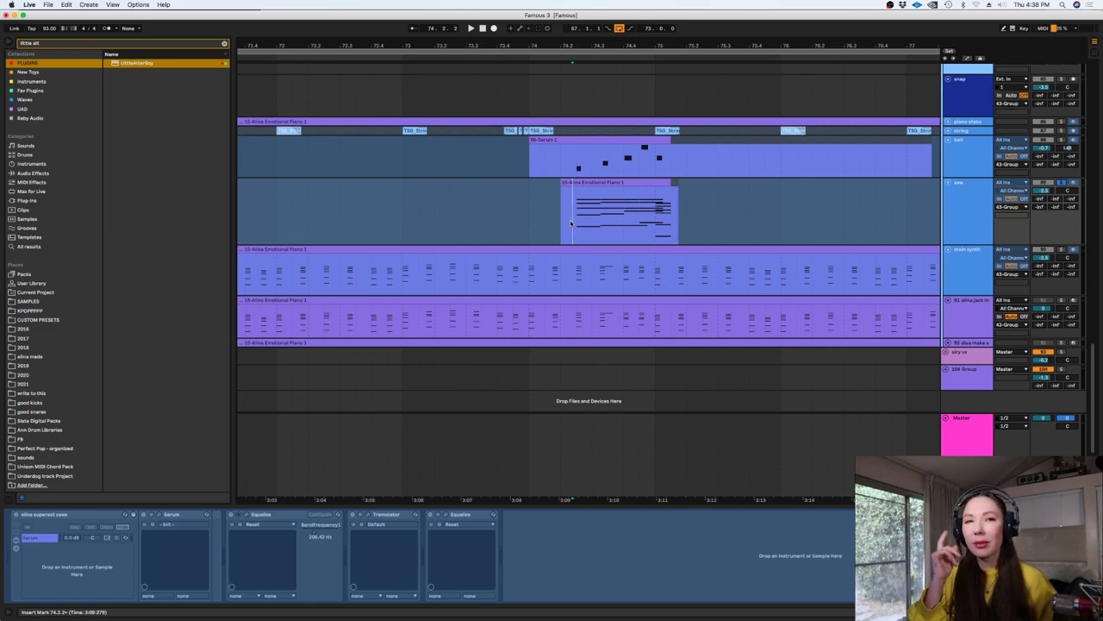
pyautogui.click(555, 211)
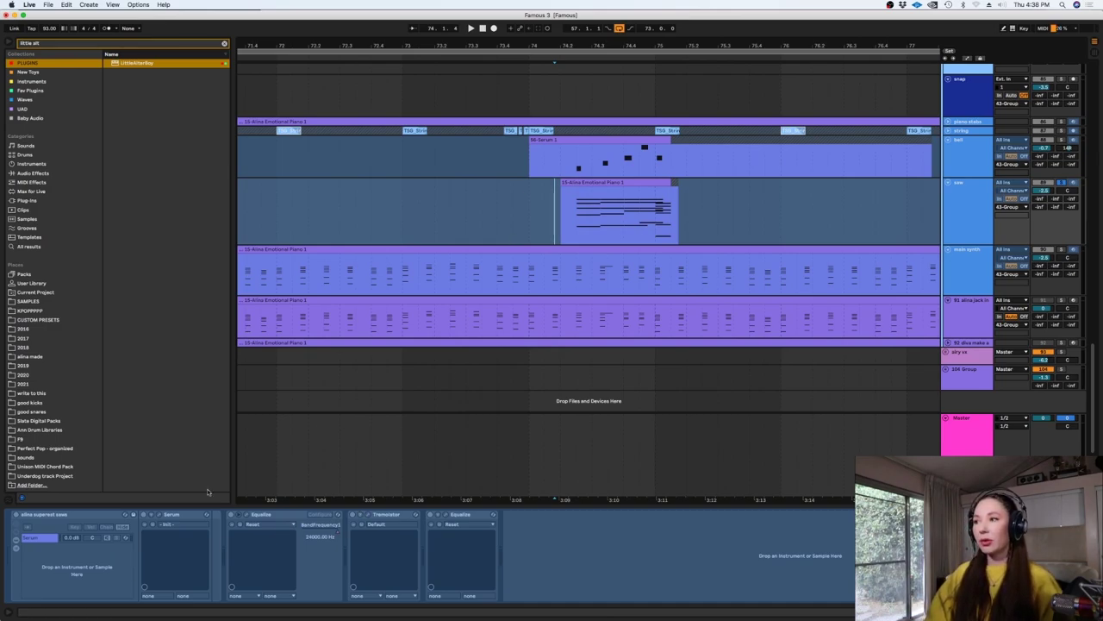
pyautogui.press('space')
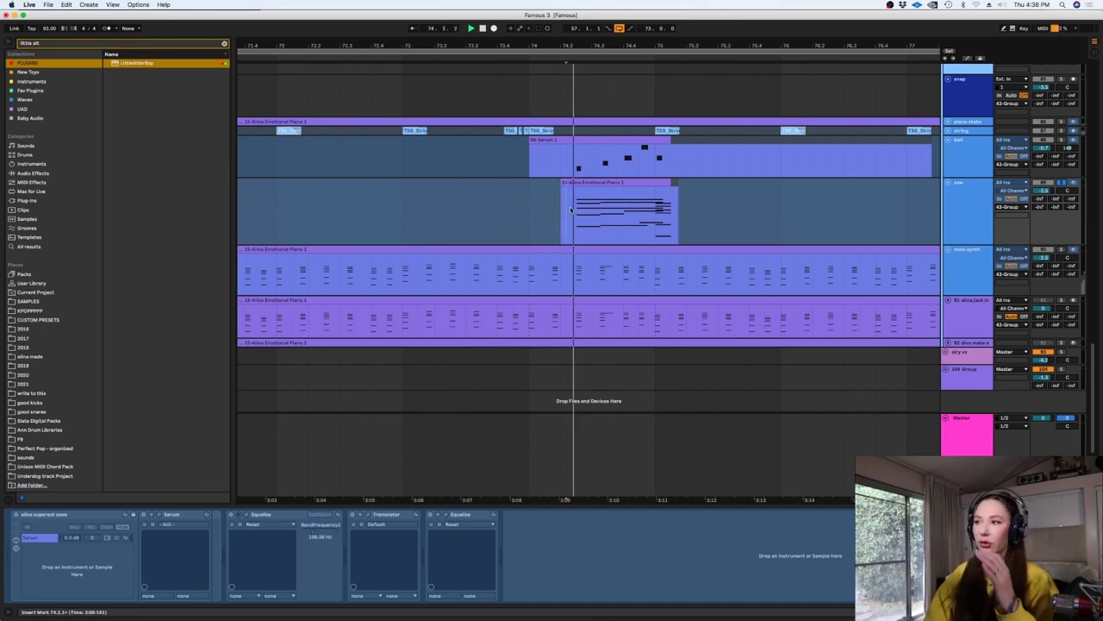
pyautogui.press('space')
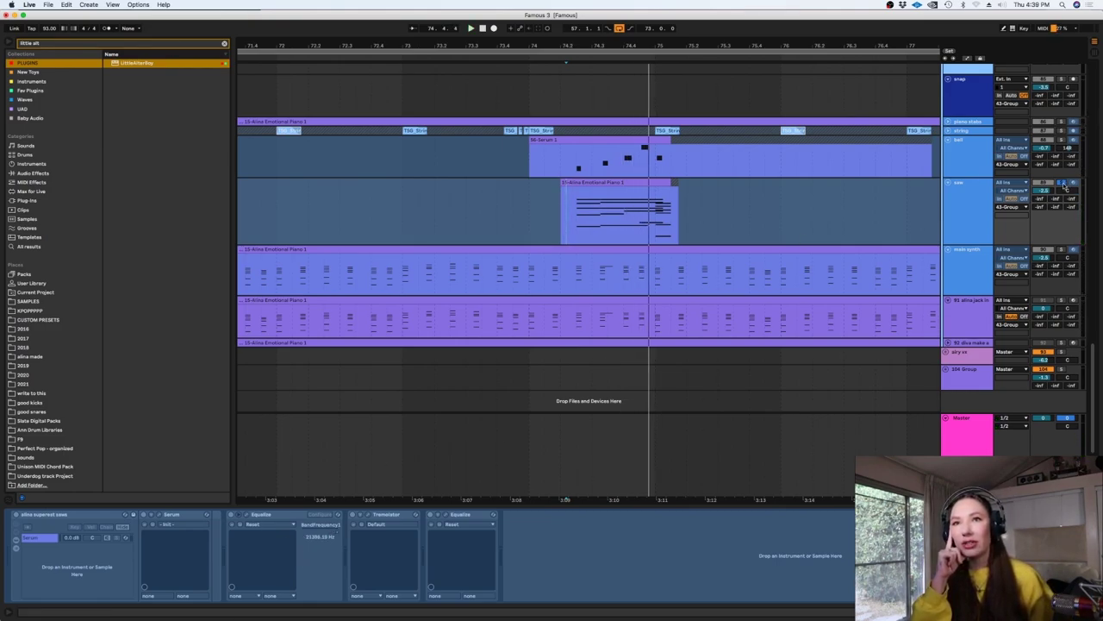
# - Audition the bell track in solo from about 74.2.2, then replay it together with the soloed saw track
pyautogui.click(573, 211)
pyautogui.press('space')
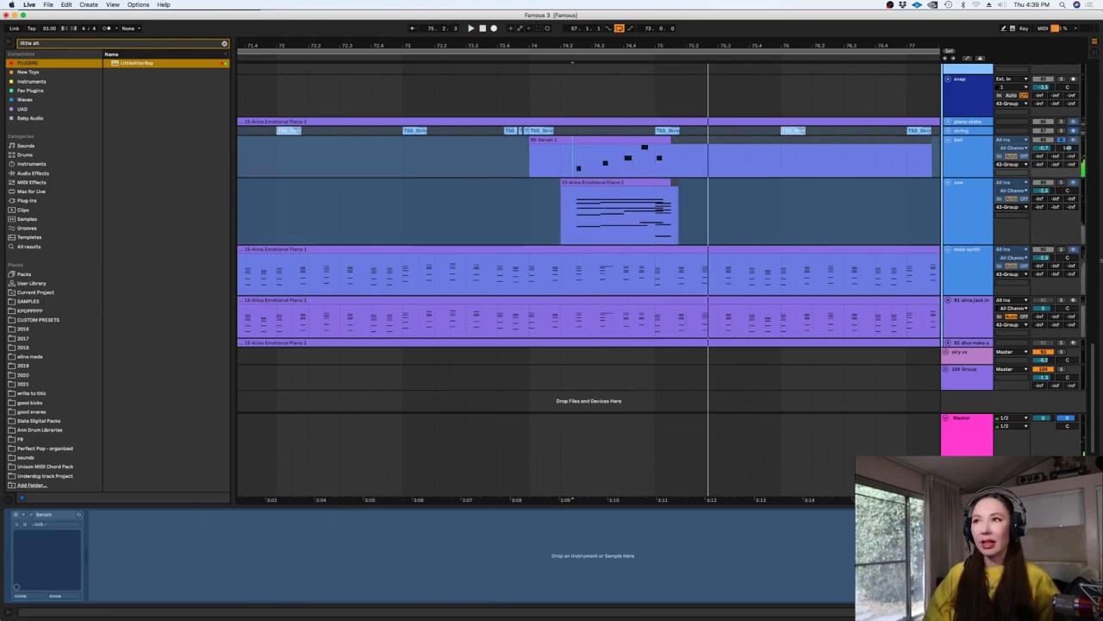
pyautogui.click(1062, 182)
pyautogui.press('space')
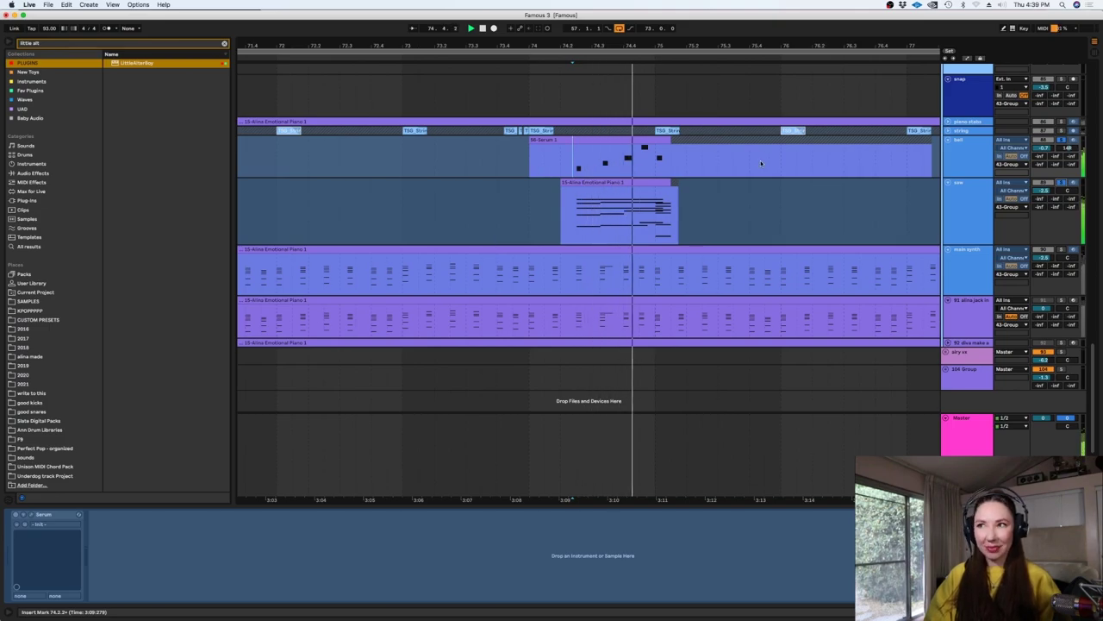
pyautogui.click(976, 156)
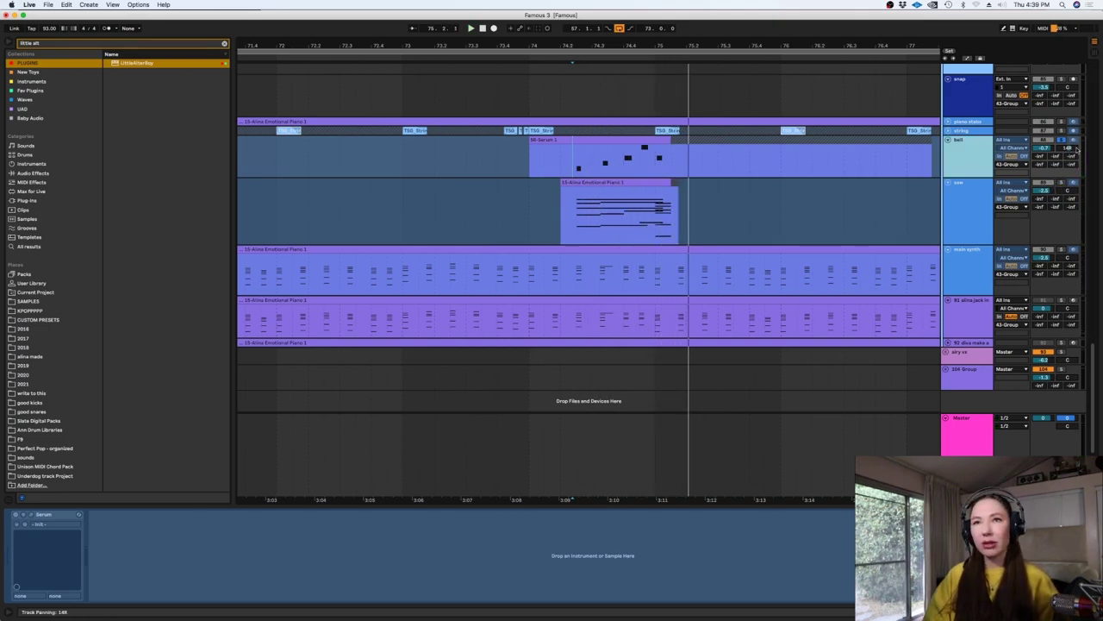
# - Unfold the piano stabs track, audition it in solo around bar 74 and release its solo
pyautogui.scroll(3, 1058, 259)
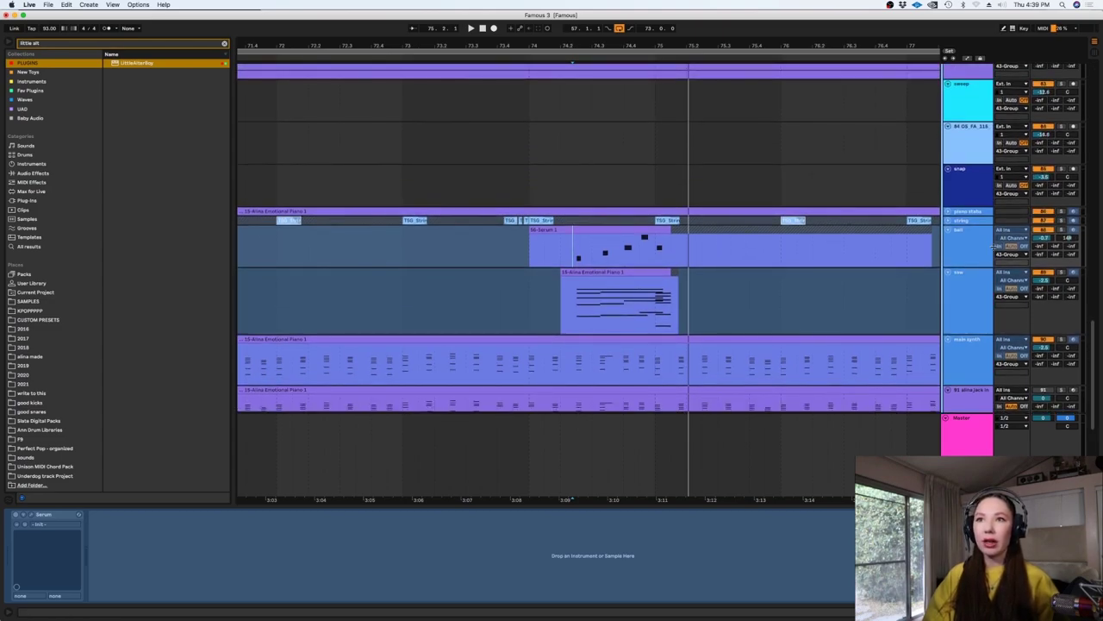
pyautogui.click(947, 212)
pyautogui.click(967, 223)
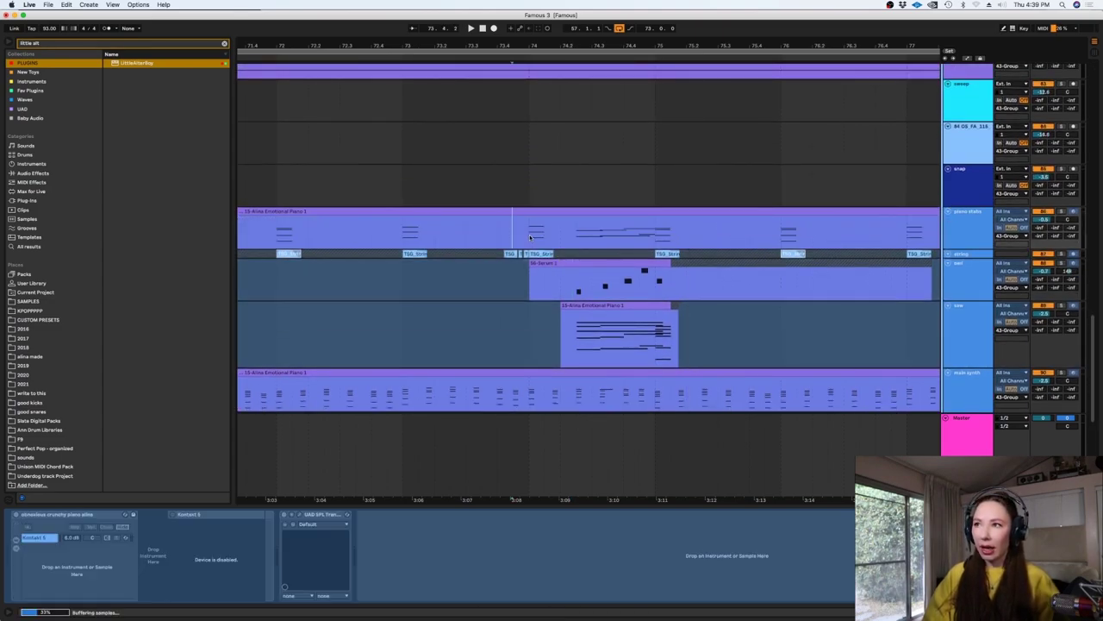
pyautogui.click(1062, 212)
pyautogui.press('space')
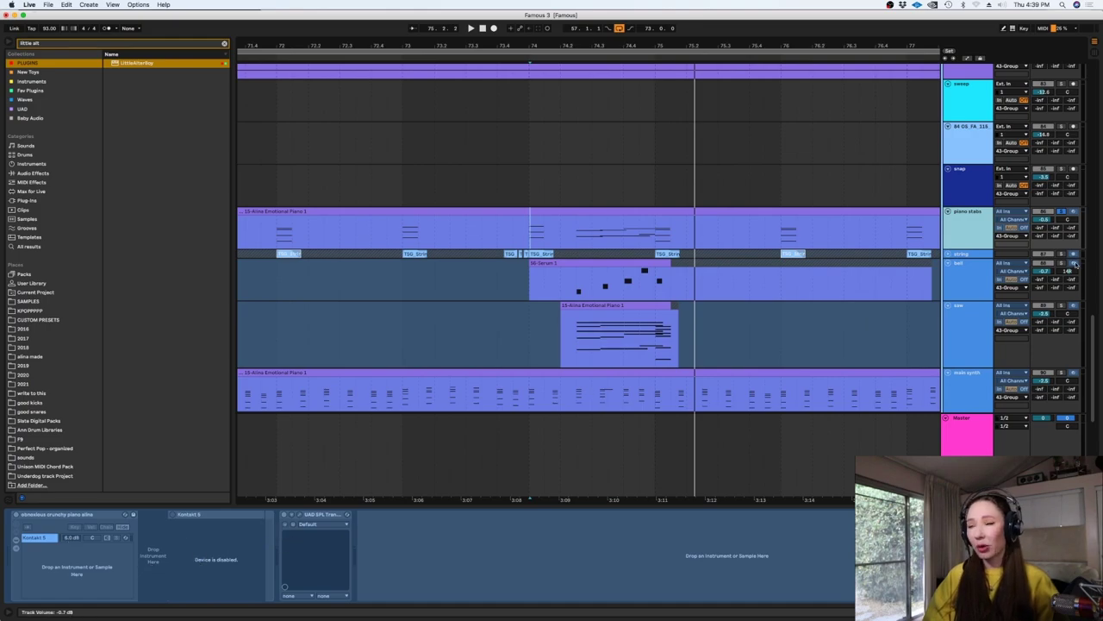
pyautogui.click(1064, 212)
# - Unfold the ch 808 bass track, solo it and play its part from 71.1.1
pyautogui.click(719, 184)
pyautogui.press('-')
pyautogui.press('-')
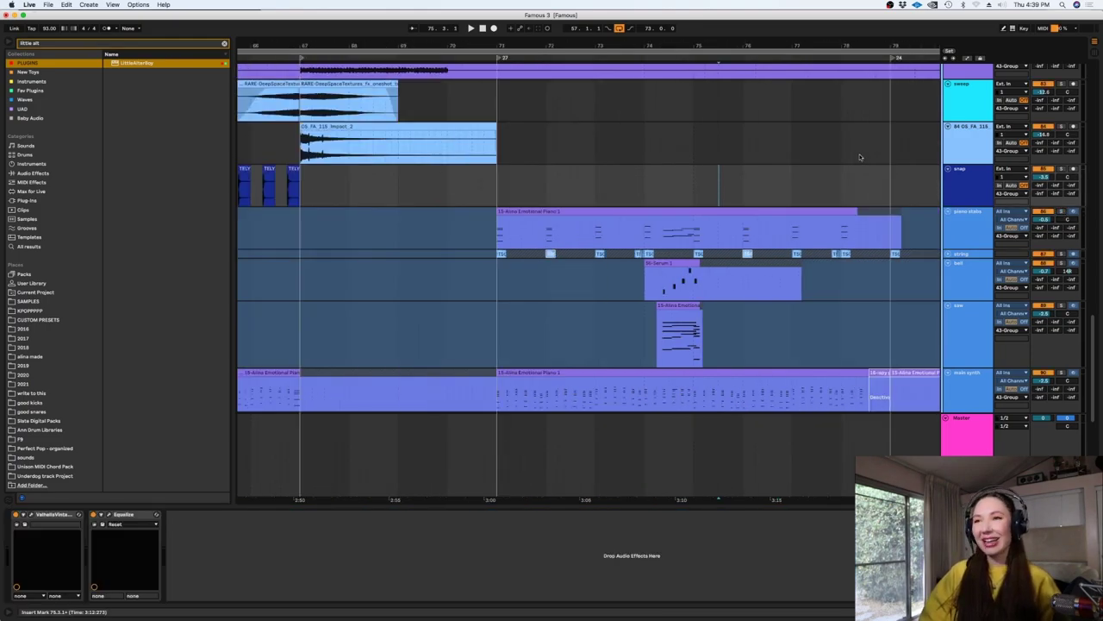
pyautogui.scroll(5, 1098, 310)
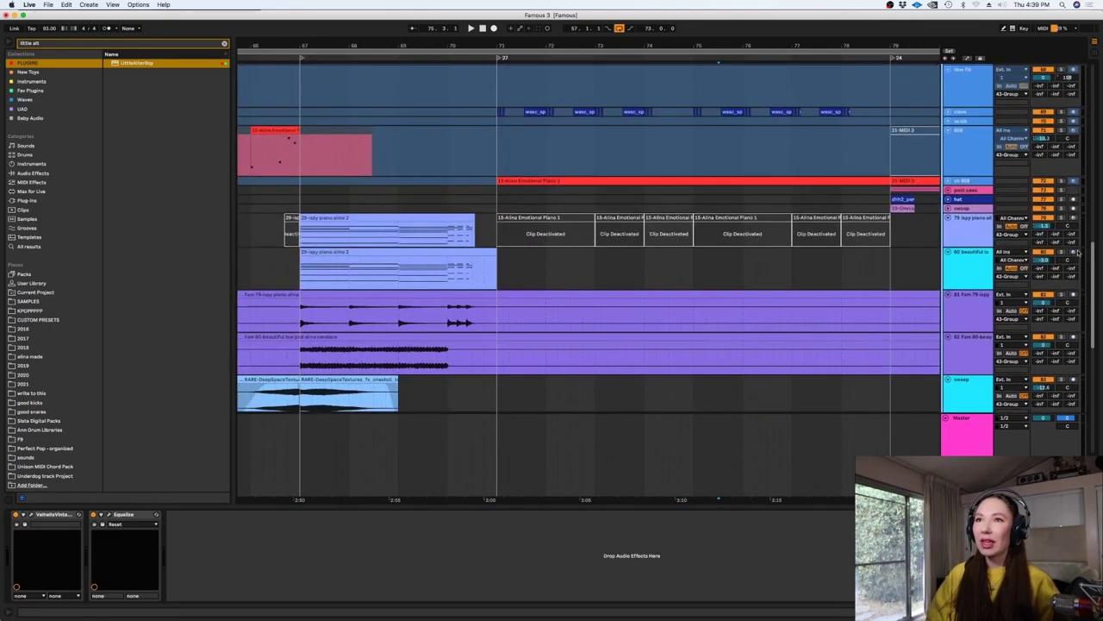
pyautogui.scroll(-4, 1099, 325)
pyautogui.moveTo(1101, 326); pyautogui.dragTo(1090, 244)
pyautogui.click(948, 211)
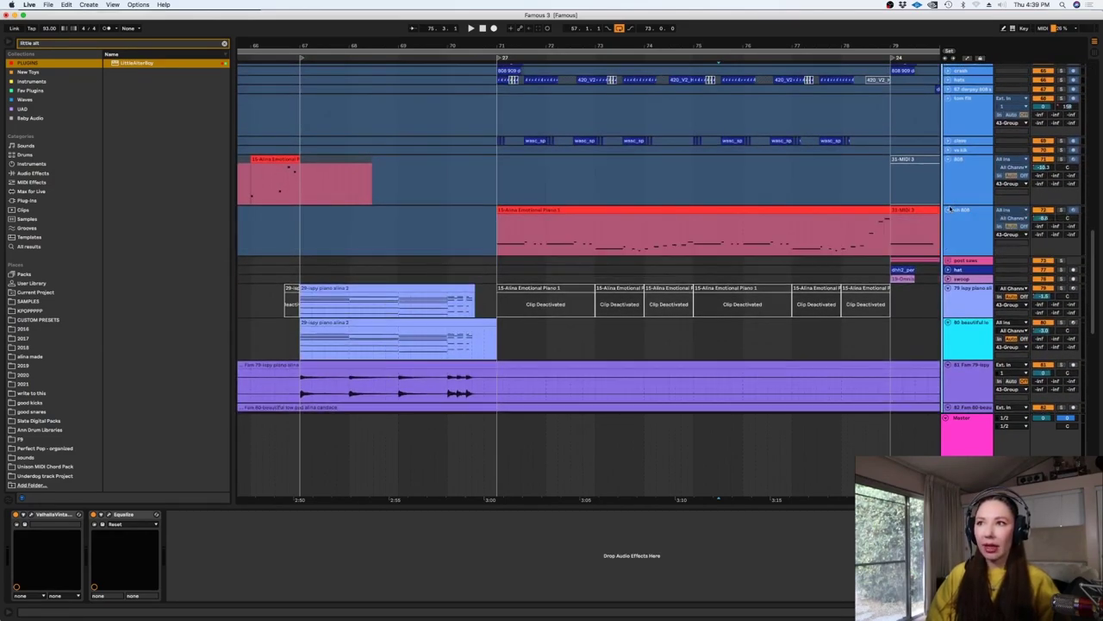
pyautogui.click(488, 249)
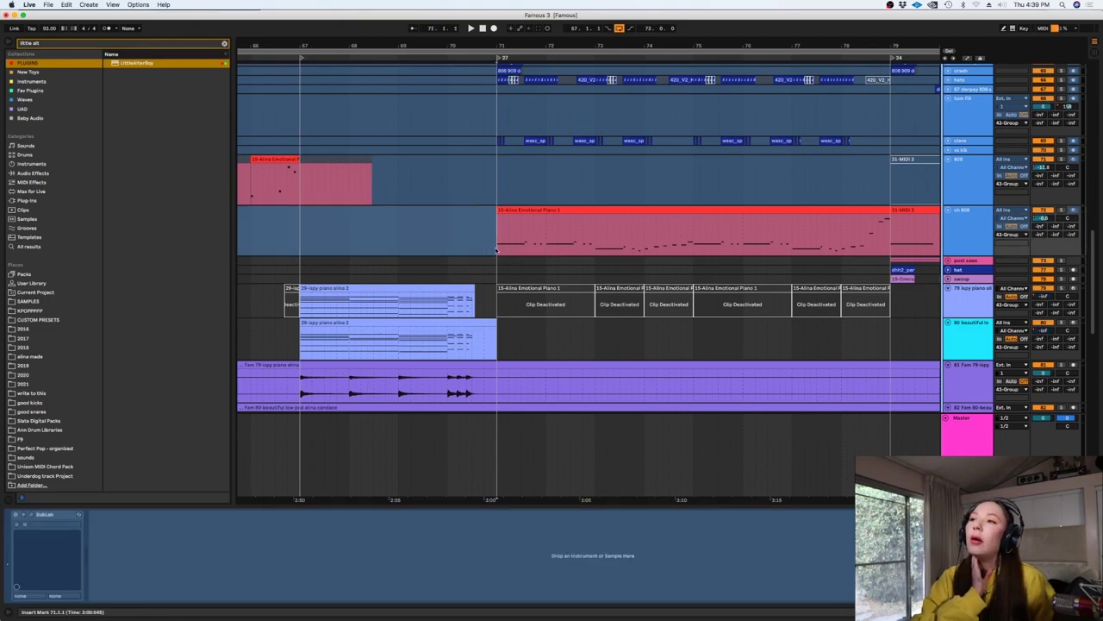
pyautogui.click(955, 224)
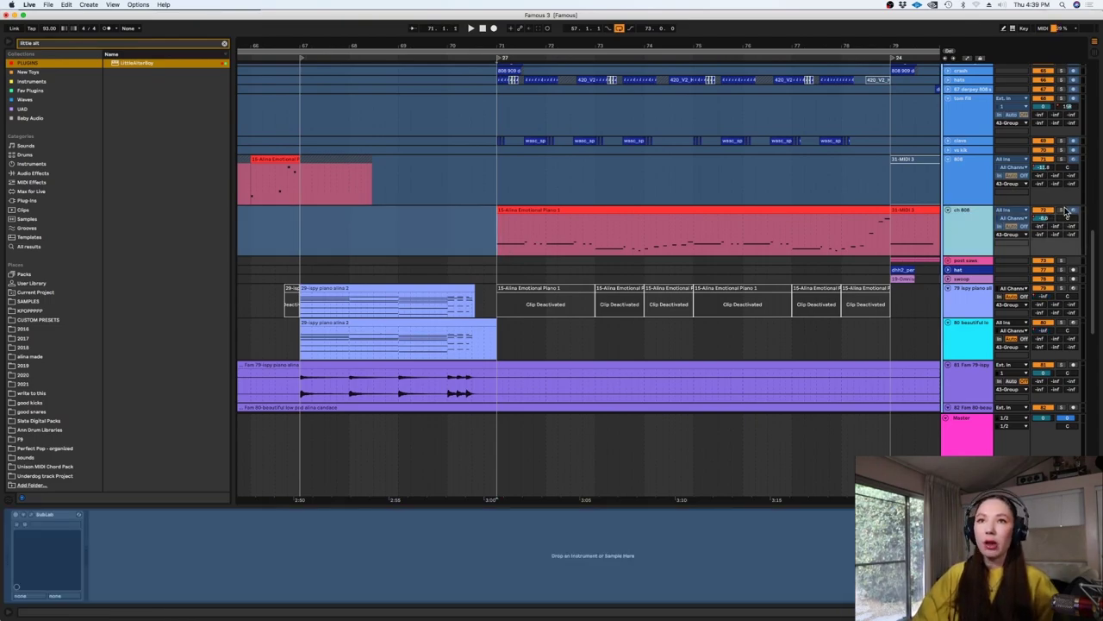
pyautogui.click(1064, 210)
pyautogui.press('space')
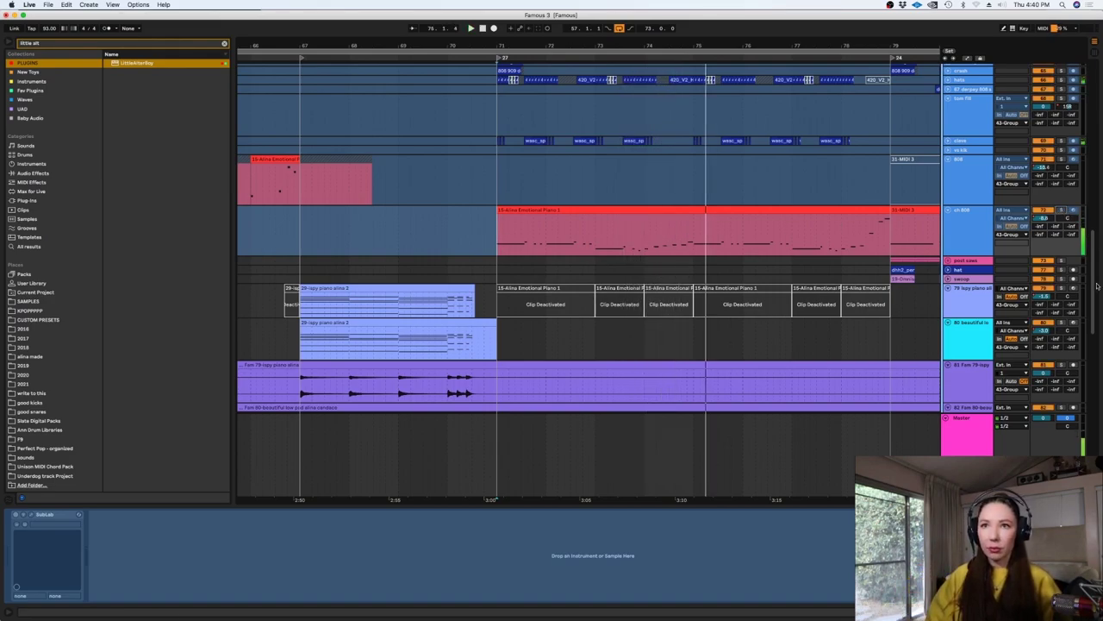
# - Audition the clave track in solo from 71.1.1 and release its solo
pyautogui.scroll(5, 1087, 250)
pyautogui.scroll(3, 1087, 250)
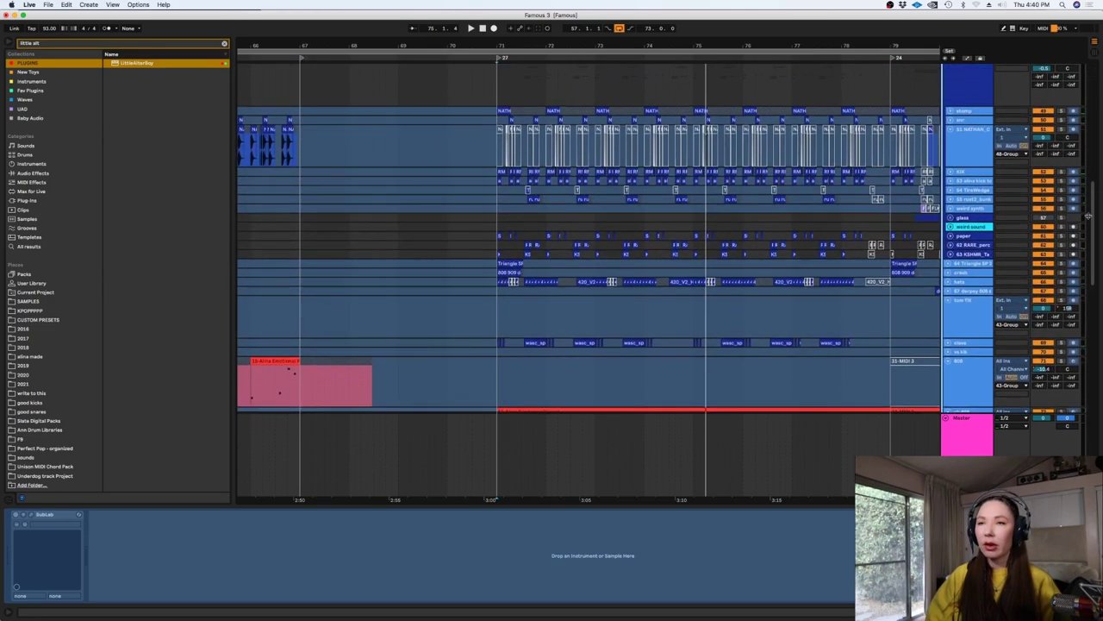
pyautogui.click(497, 327)
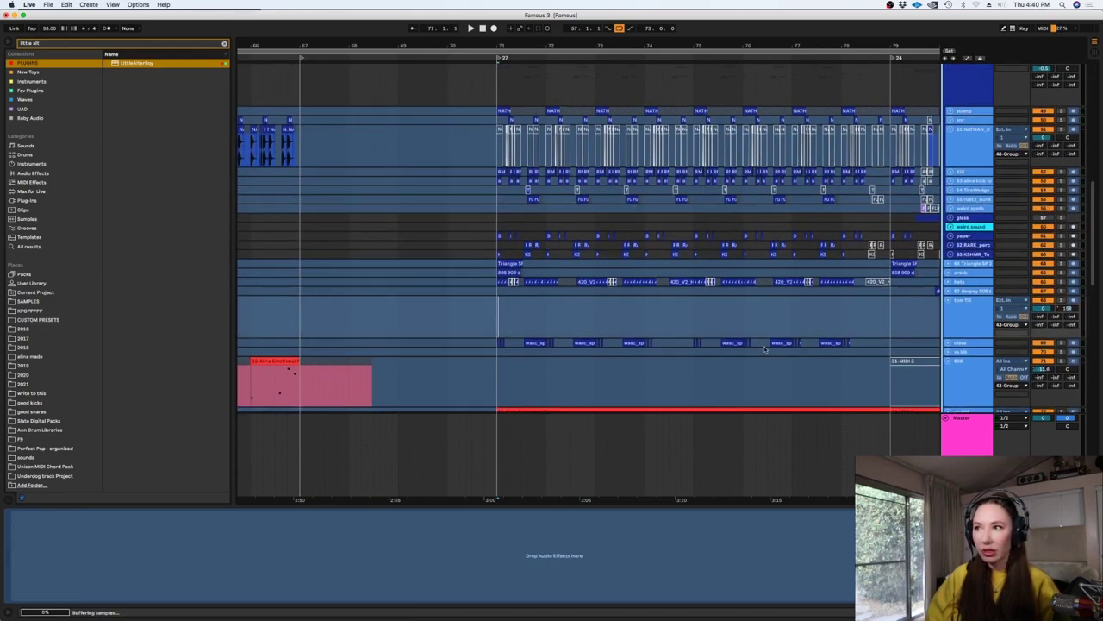
pyautogui.click(1061, 343)
pyautogui.press('space')
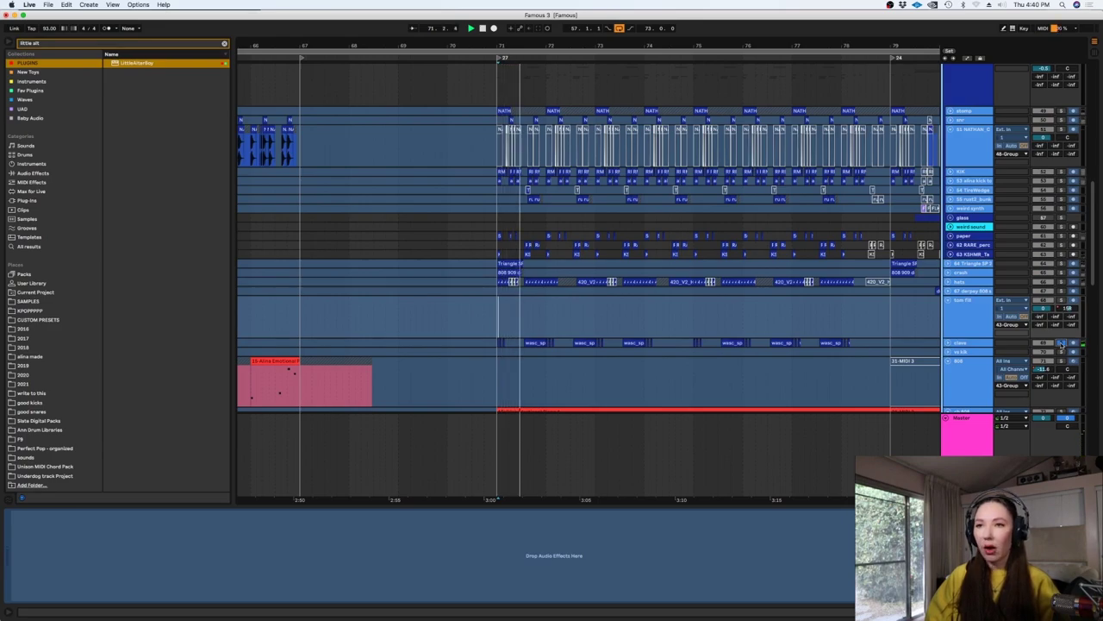
pyautogui.press('space')
pyautogui.click(1061, 344)
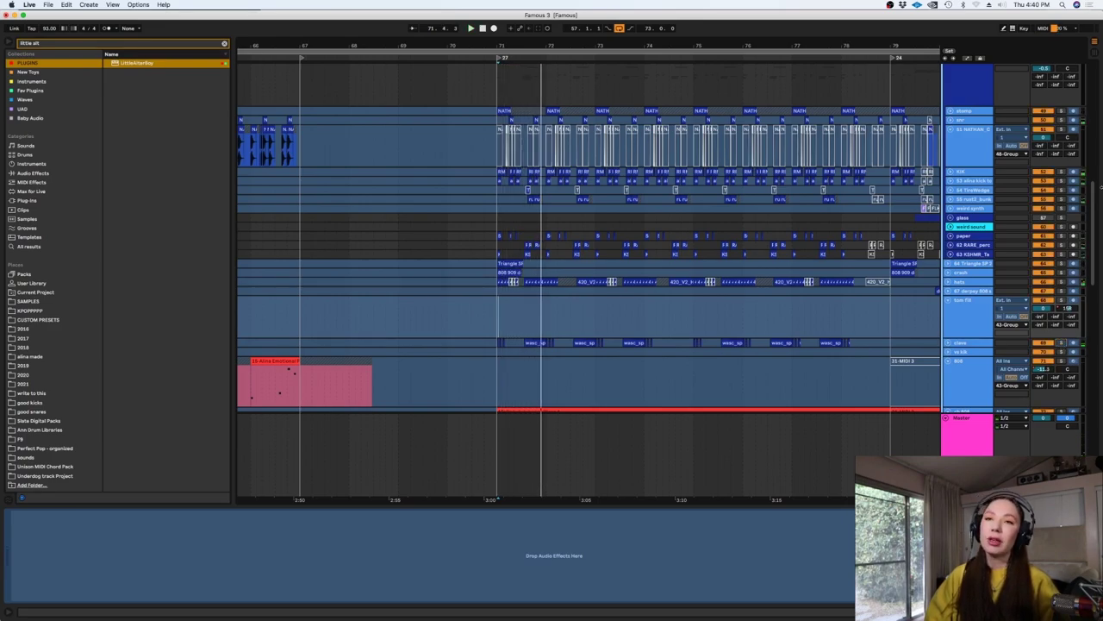
# - Fold the vocal 1 Group and return to the percussion tracks with the insert marker at 71.3.1
pyautogui.moveTo(1094, 191); pyautogui.dragTo(1073, 75)
pyautogui.scroll(2, 919, 82)
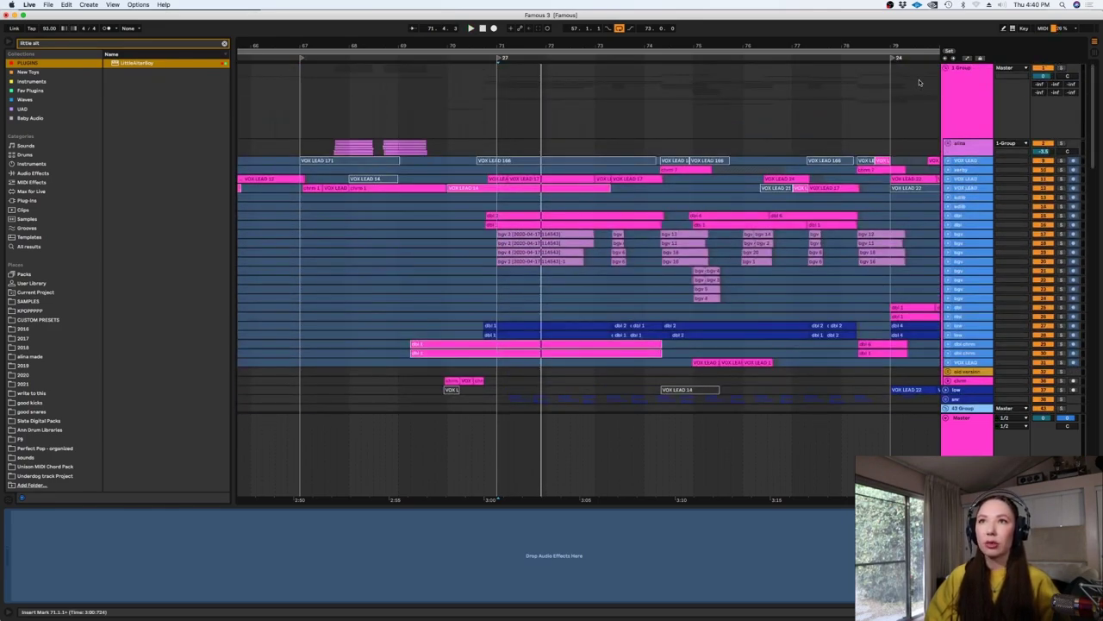
pyautogui.click(945, 68)
pyautogui.moveTo(1099, 71); pyautogui.dragTo(1099, 168)
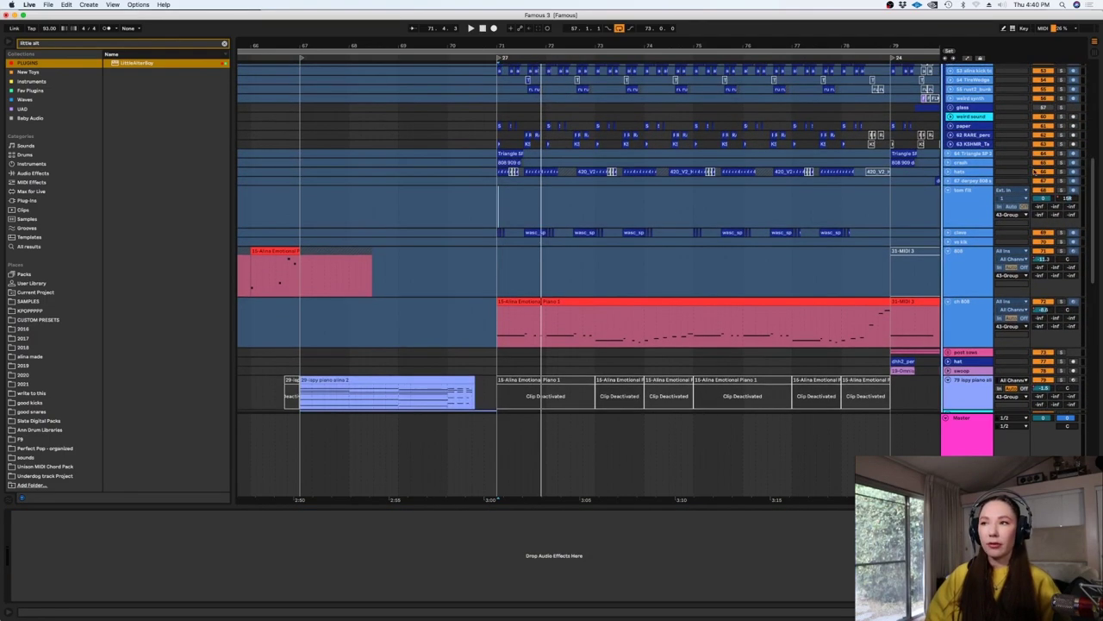
pyautogui.click(521, 220)
pyautogui.scroll(5, 1095, 260)
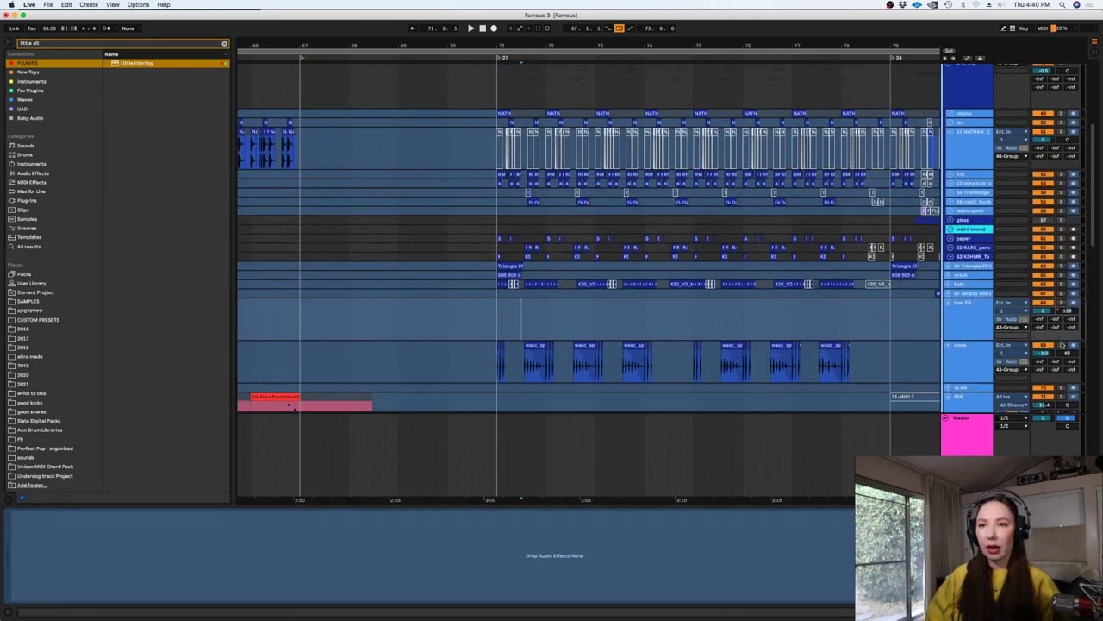
# - Play the clave track in solo from 71.3.1 and select its clip between 71.3 and bar 72
pyautogui.click(524, 368)
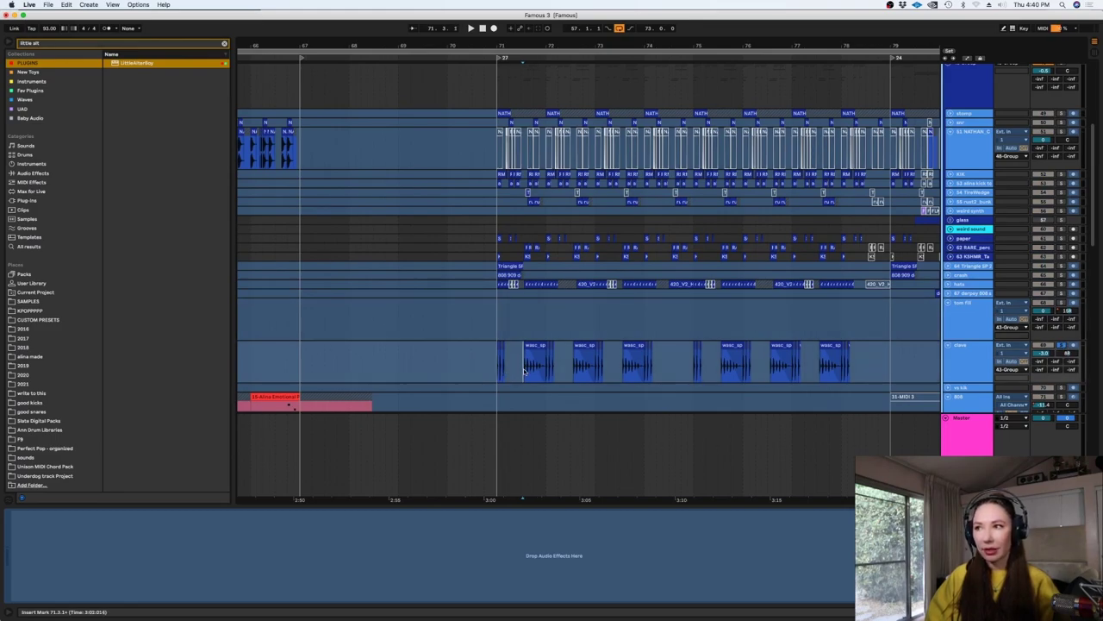
pyautogui.press('space')
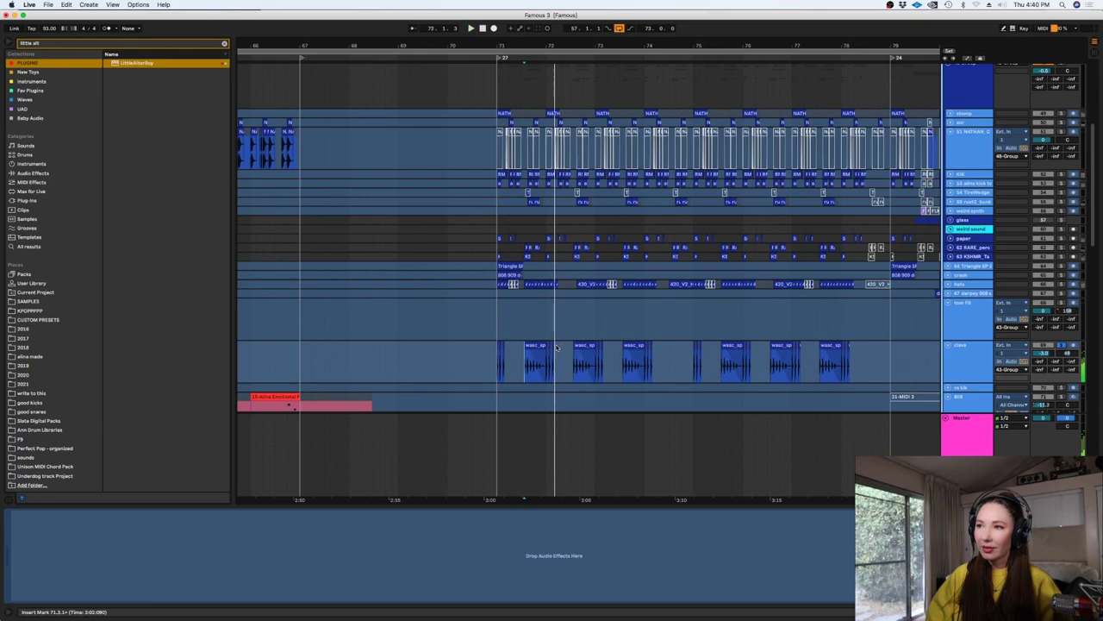
pyautogui.press('+')
pyautogui.press('+')
pyautogui.press('space')
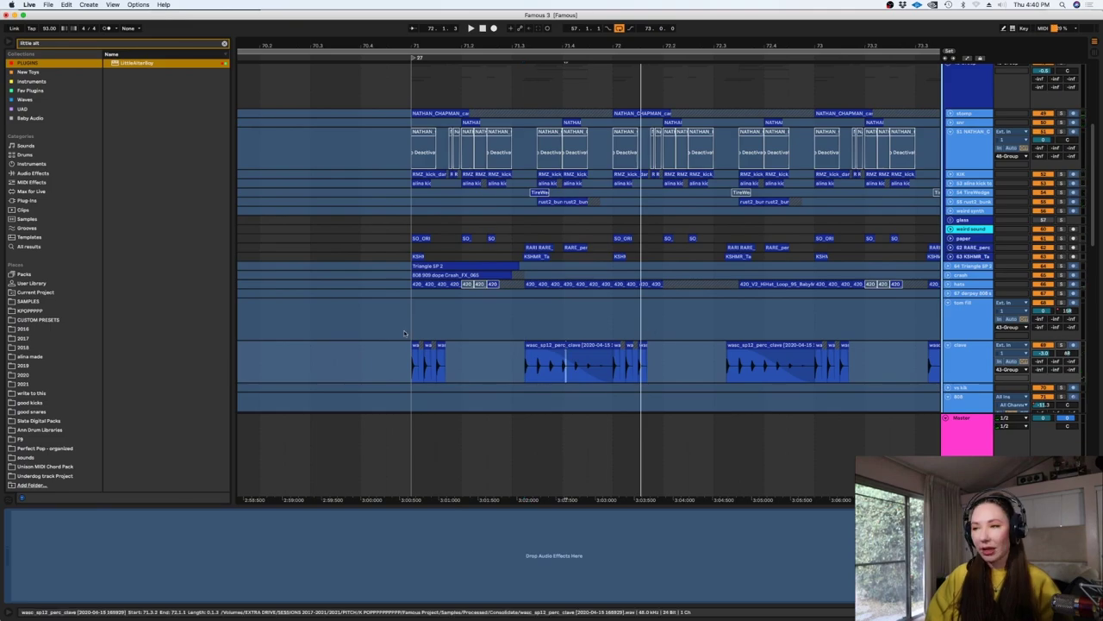
pyautogui.moveTo(614, 365); pyautogui.dragTo(521, 365)
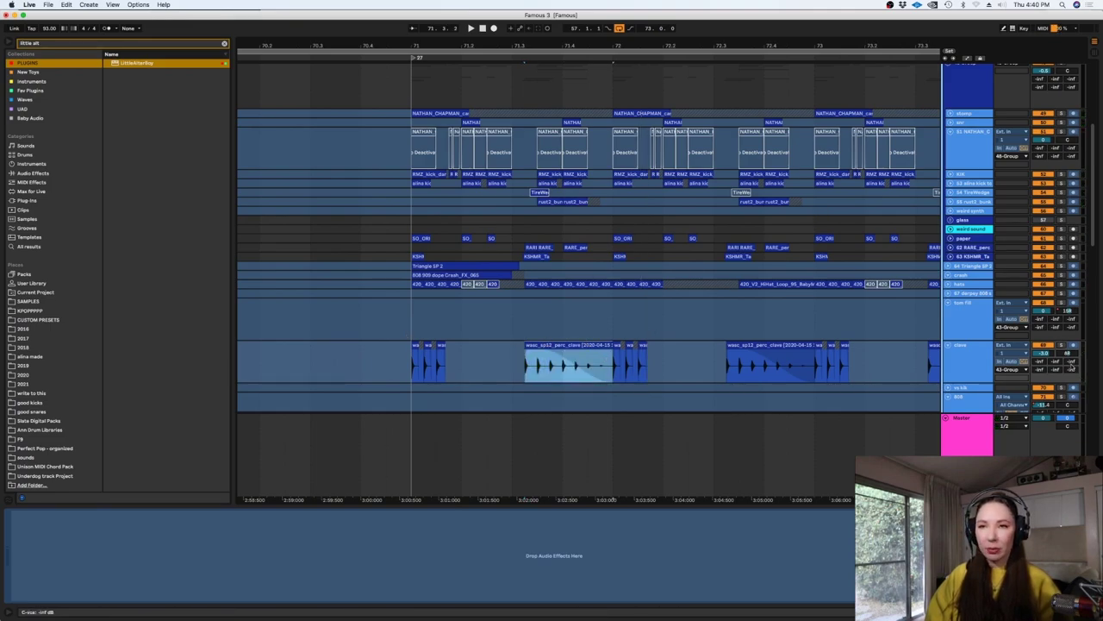
# - Audition the hats track in solo from 71.1.1, unfold it to show its waveforms and release its solo
pyautogui.click(421, 282)
pyautogui.click(422, 284)
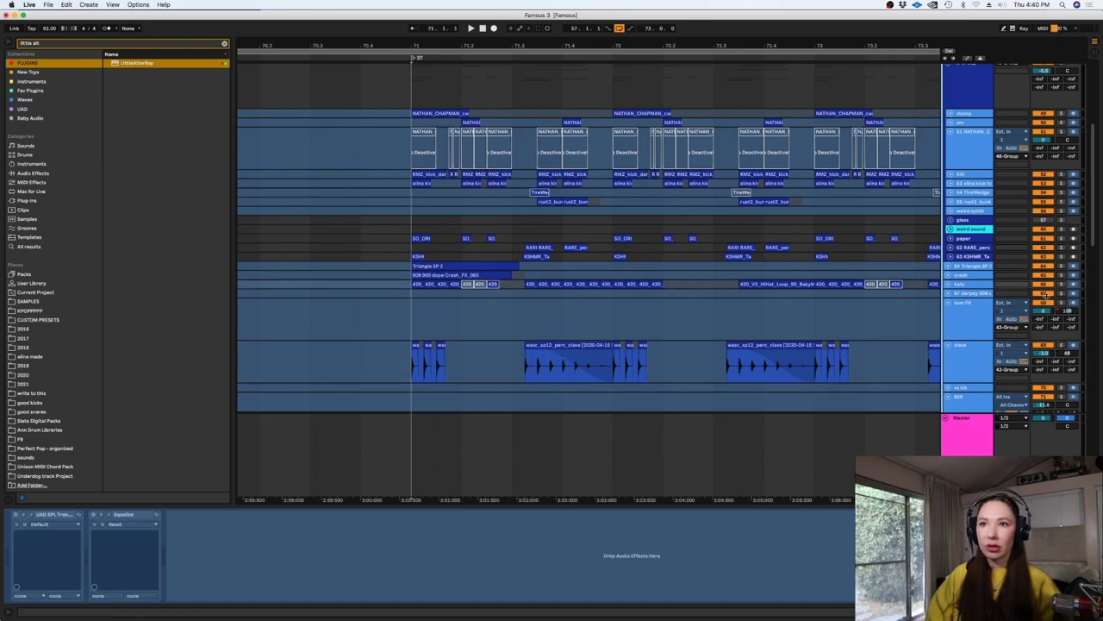
pyautogui.press('space')
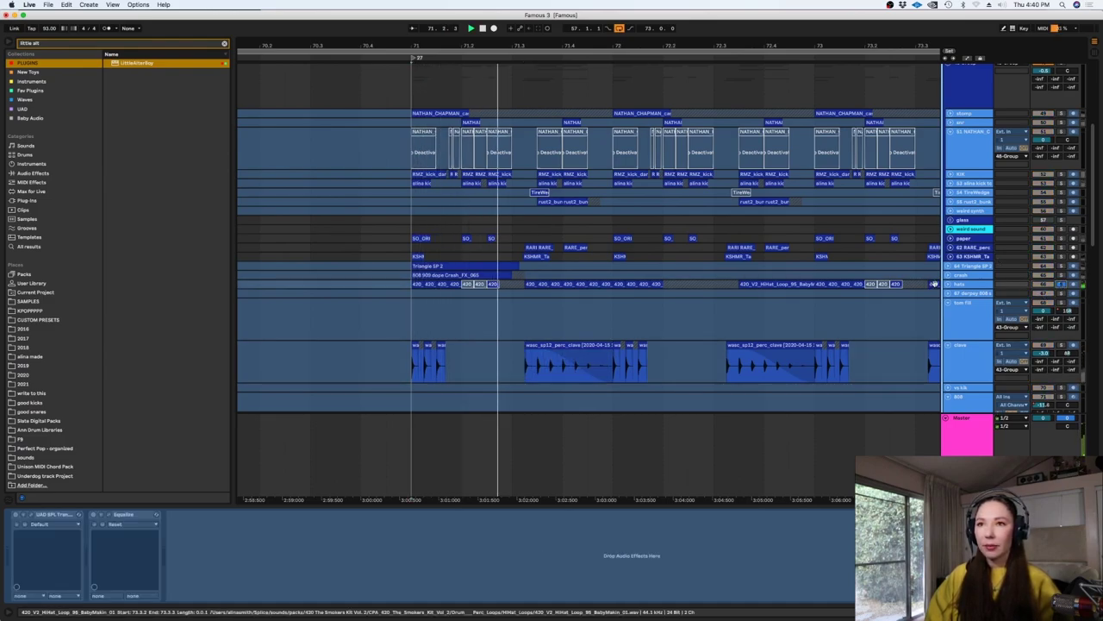
pyautogui.click(947, 285)
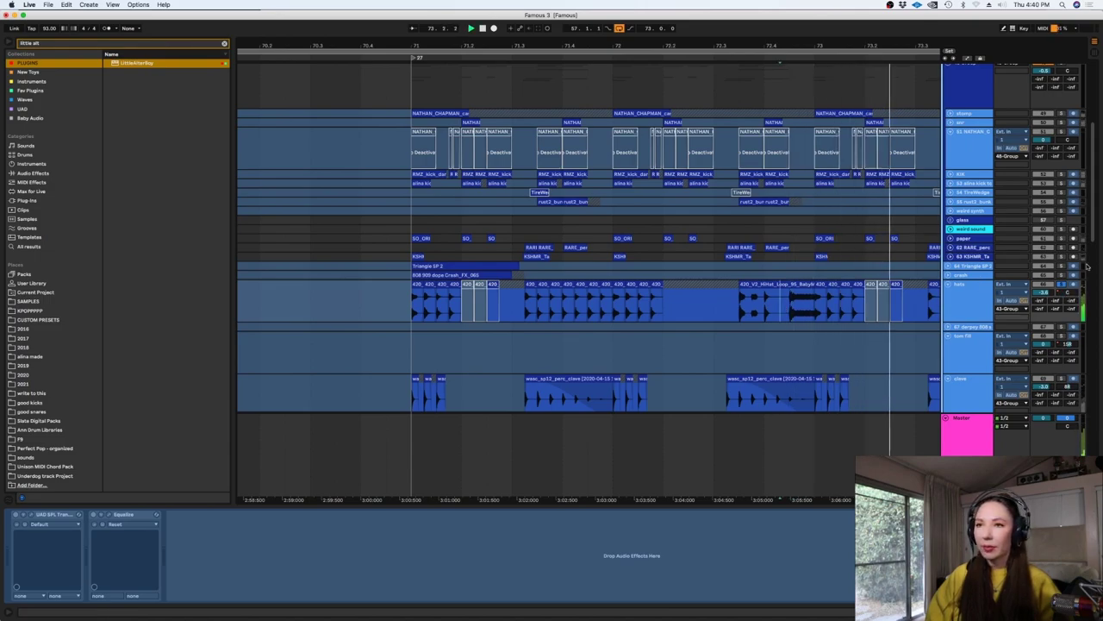
pyautogui.click(1060, 284)
# - Solo the crash track, unfold it, play its clip at bar 71 and release its solo
pyautogui.click(1060, 276)
pyautogui.press('space')
pyautogui.press('space')
pyautogui.click(409, 274)
pyautogui.press('space')
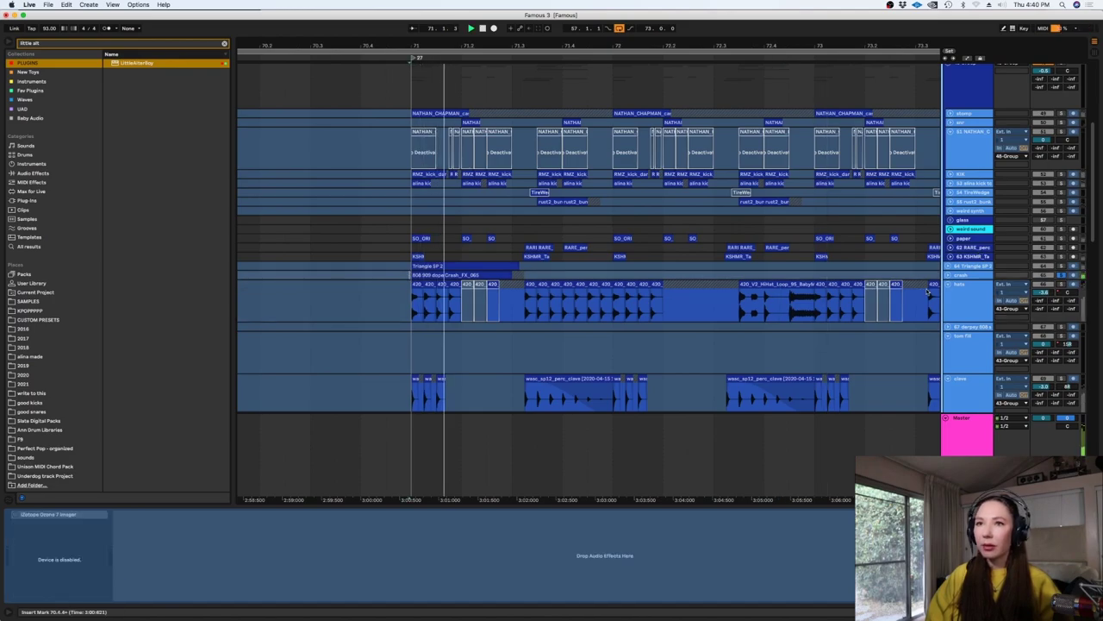
pyautogui.click(948, 275)
pyautogui.click(485, 274)
pyautogui.press('space')
pyautogui.click(448, 275)
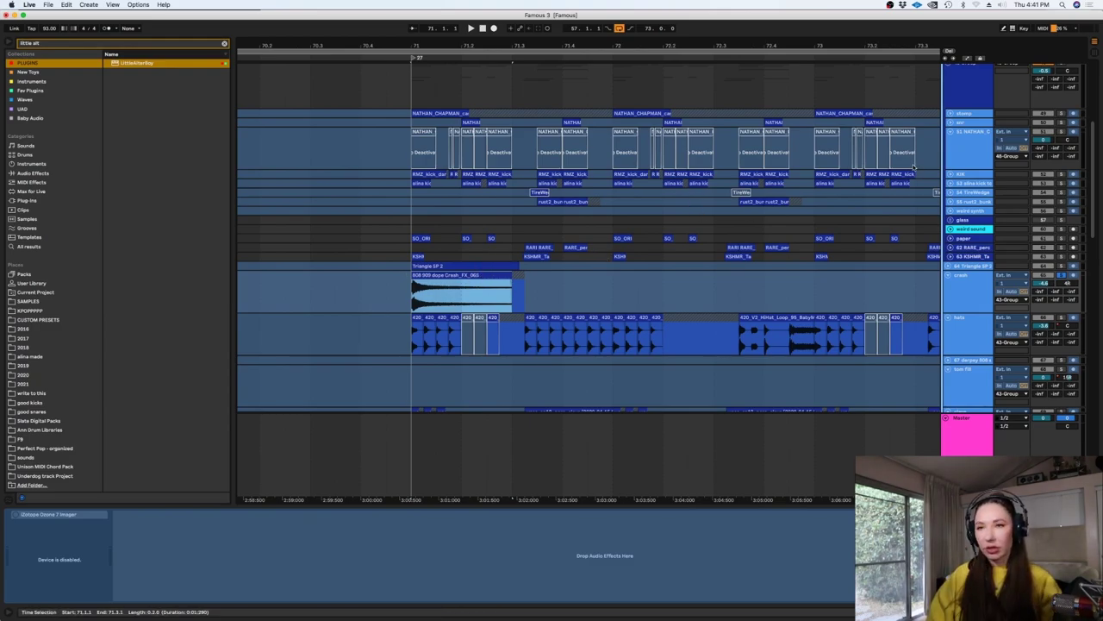
pyautogui.click(1061, 275)
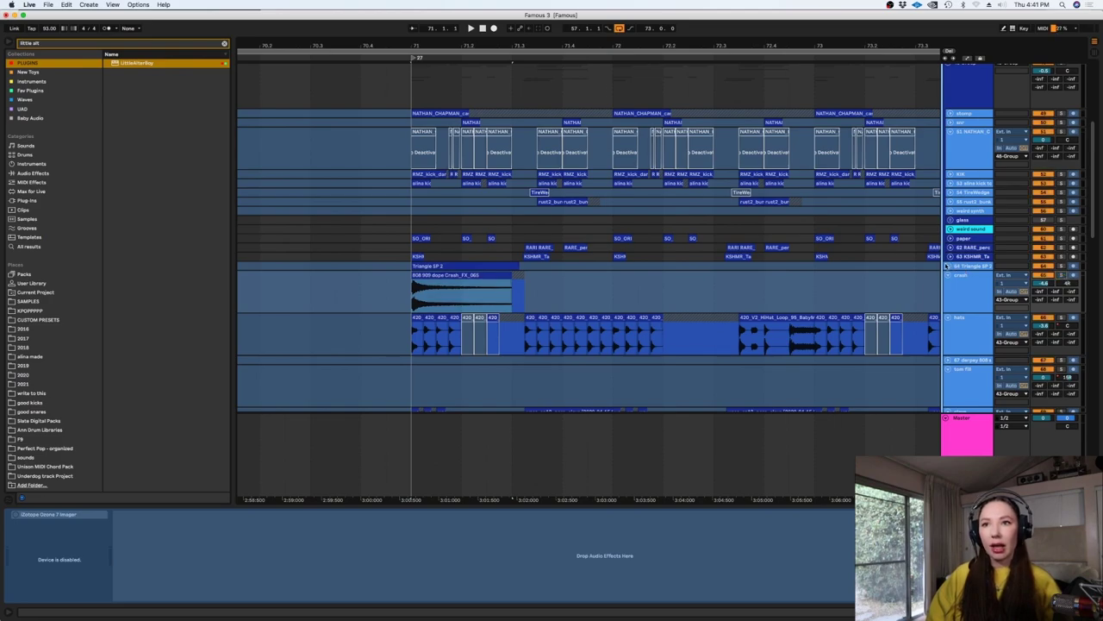
# - Unfold the Triangle SP 2 track and audition it in solo from 71.1.1
pyautogui.click(948, 266)
pyautogui.press('space')
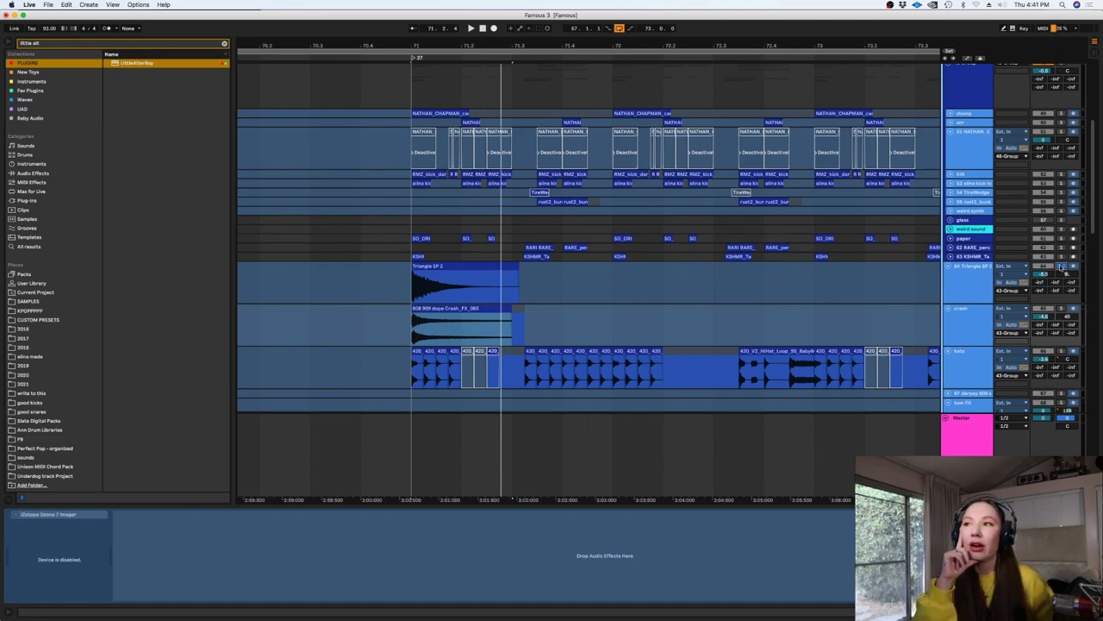
pyautogui.click(499, 298)
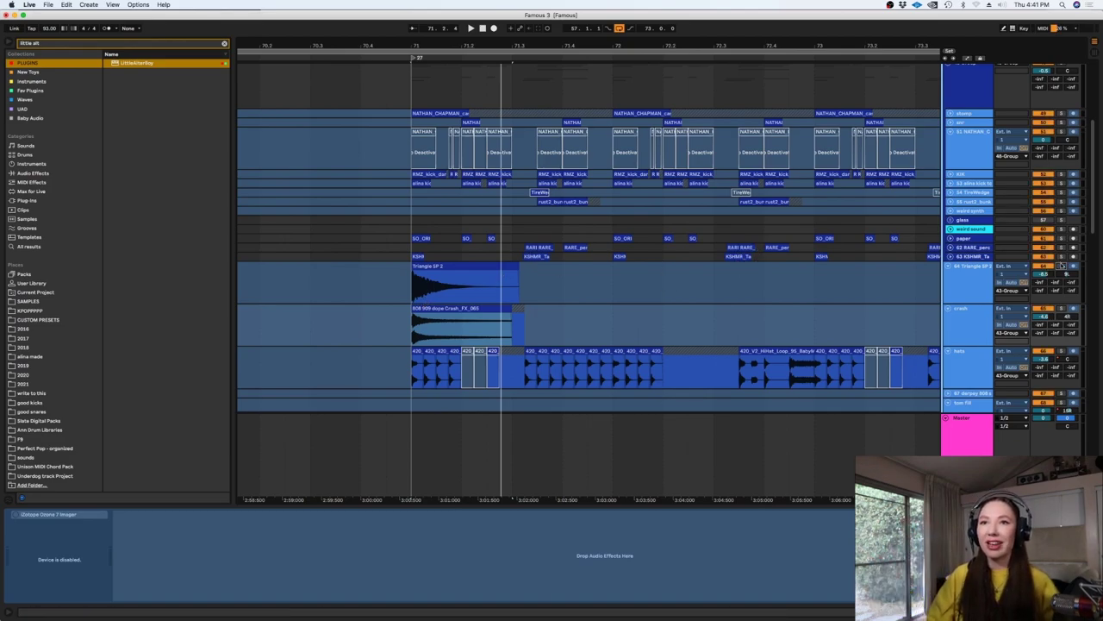
# - Audition the paper, RARE_perc and KSHMR percussion tracks in solo from just before bar 71 and release their solos
pyautogui.press('space')
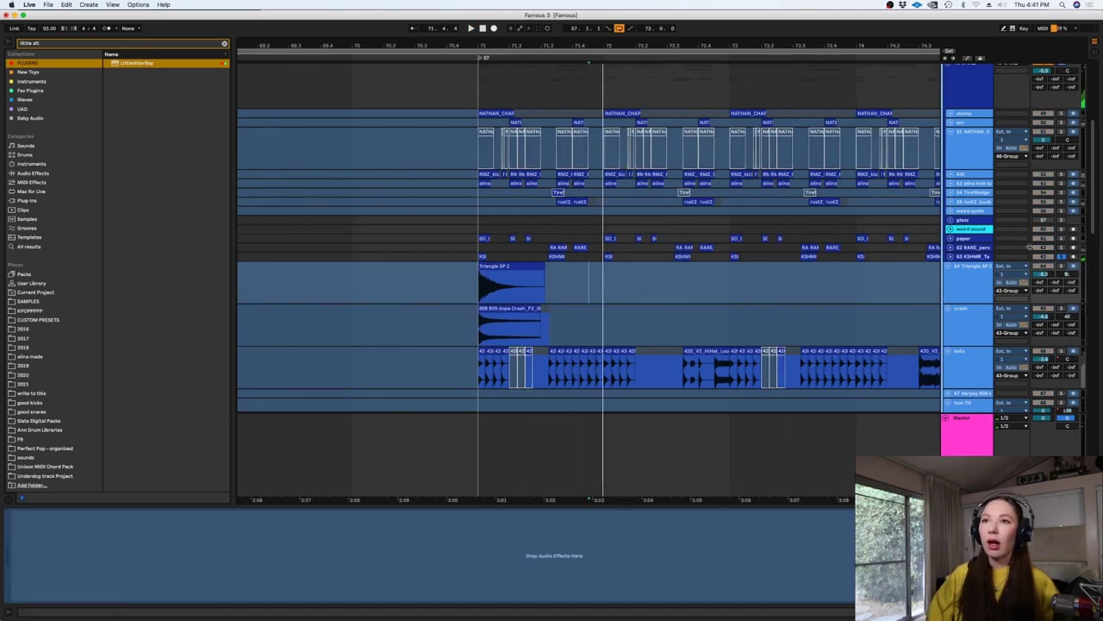
pyautogui.press('space')
pyautogui.press('space')
pyautogui.click(468, 239)
pyautogui.press('space')
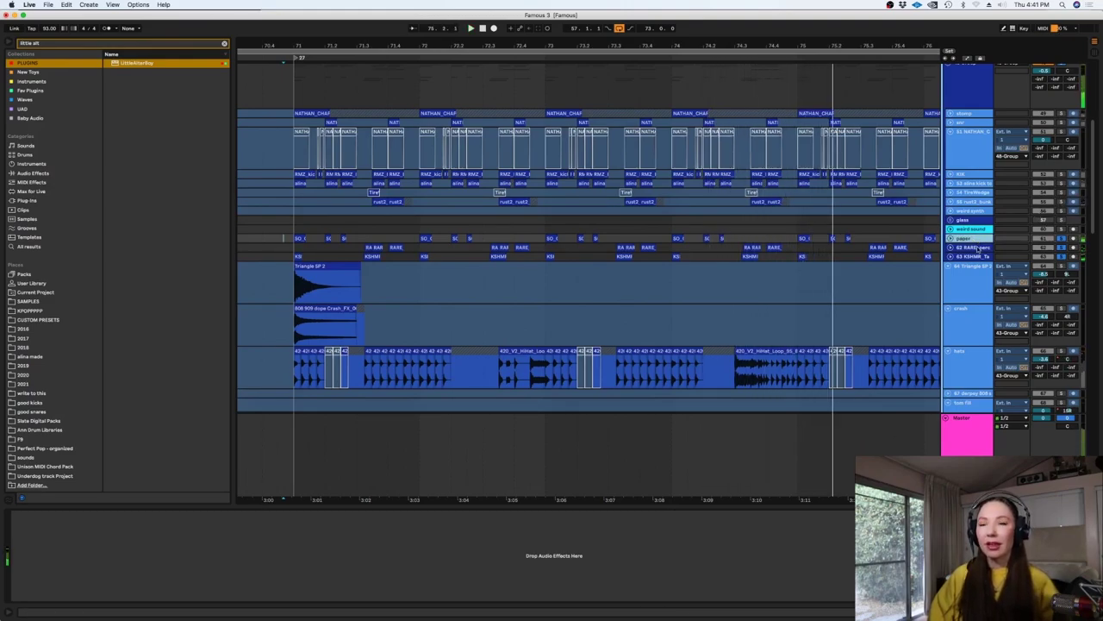
pyautogui.click(1061, 249)
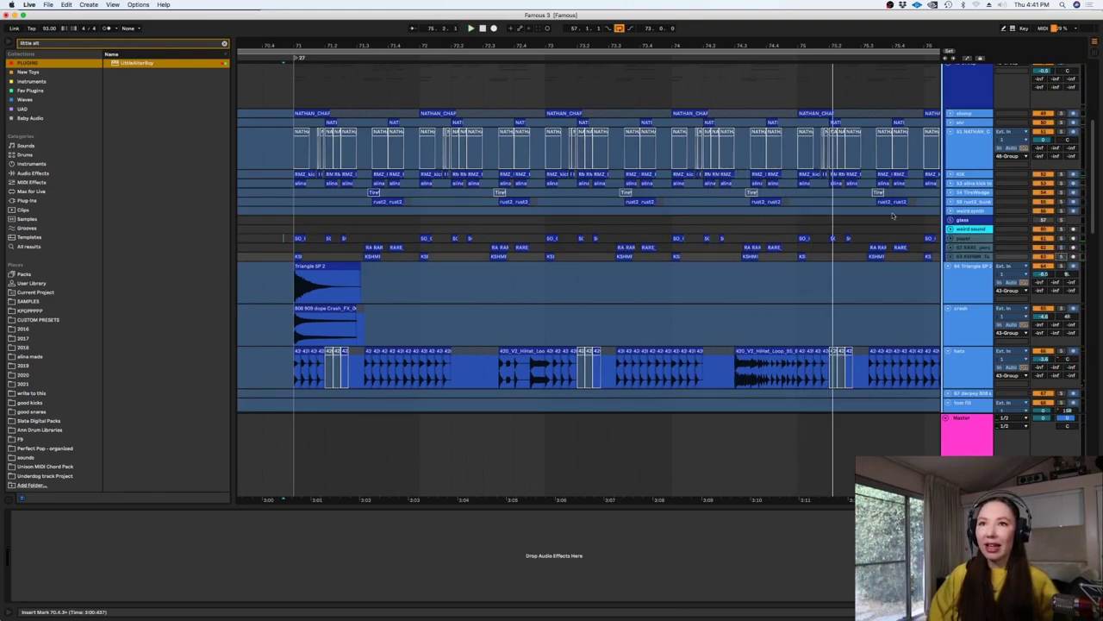
# - Unfold the rust2 track, play it in solo from 71.3.2 and release its solo
pyautogui.click(957, 211)
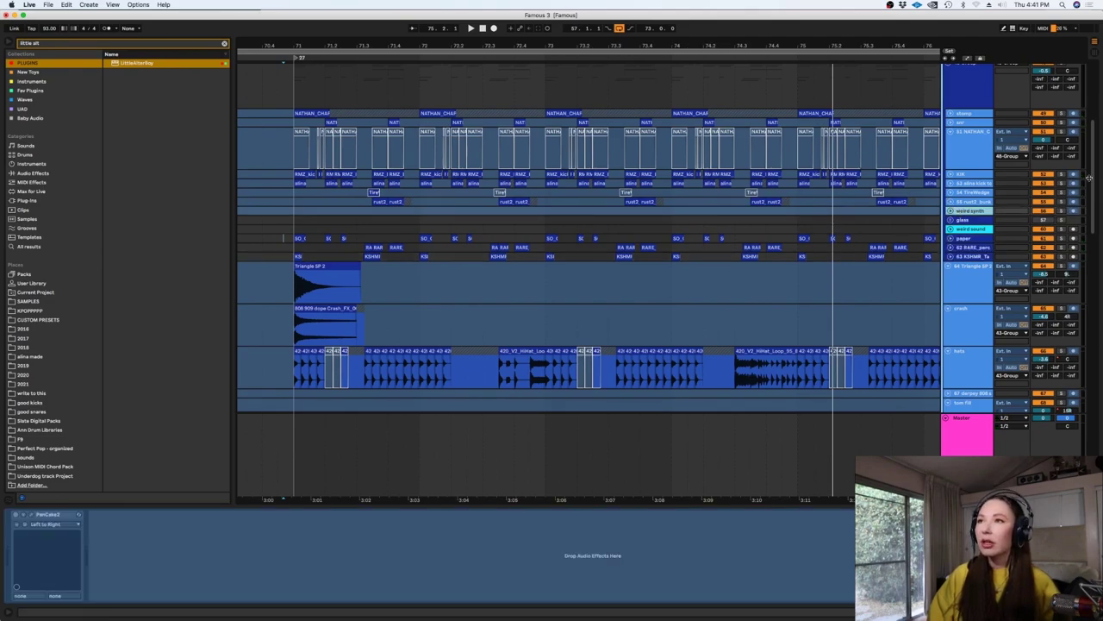
pyautogui.click(990, 145)
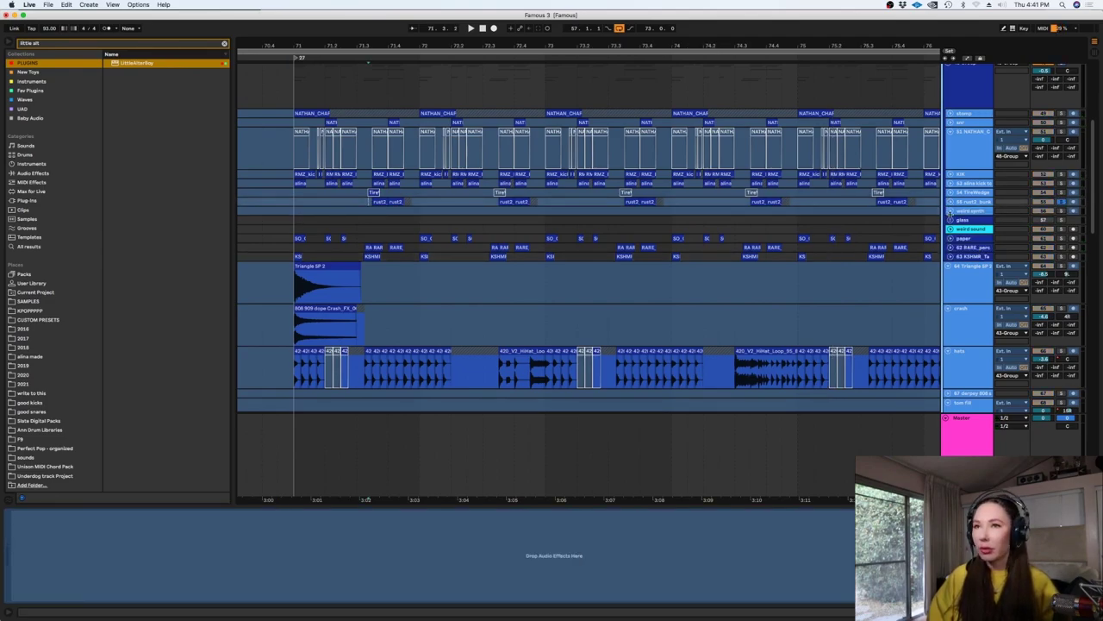
pyautogui.click(950, 202)
pyautogui.press('space')
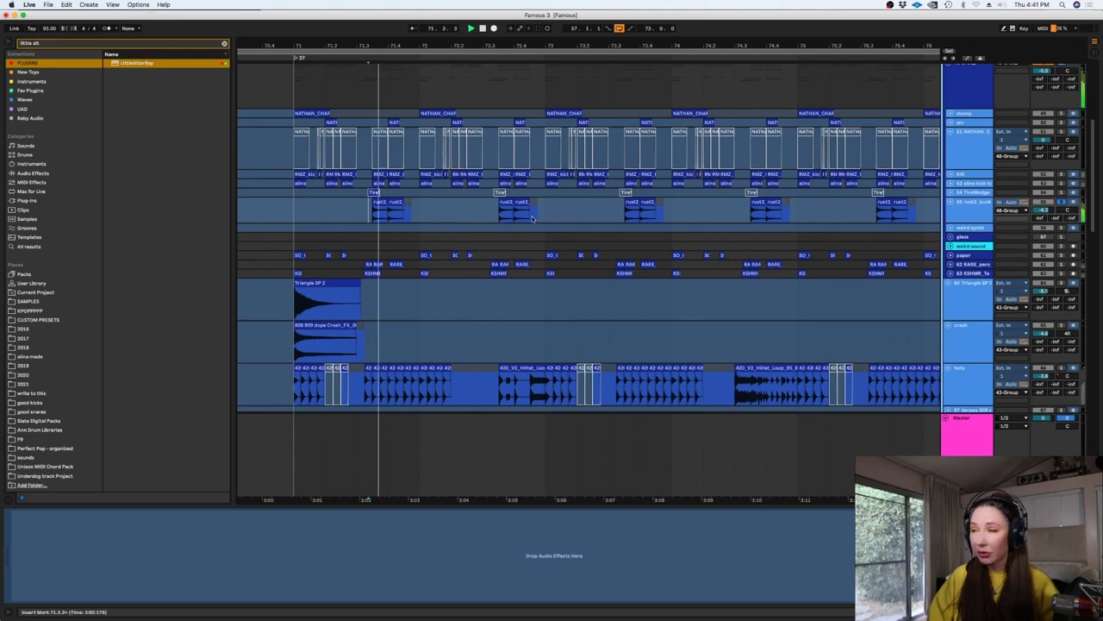
pyautogui.click(1060, 202)
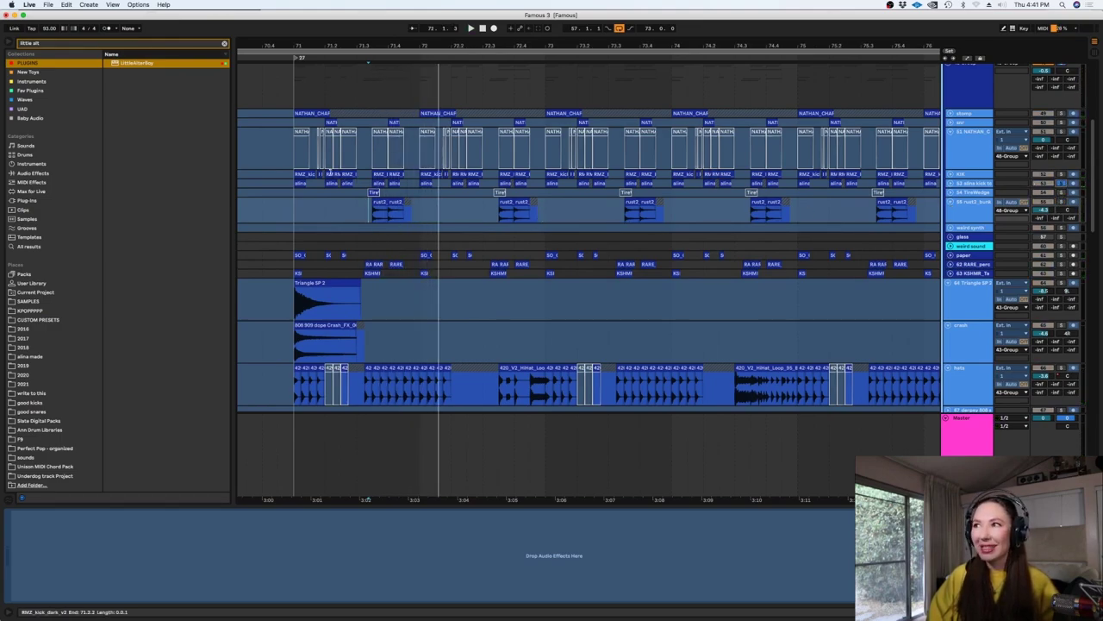
# - Unfold the alina kick and KIK tracks and play them in solo from 71.1.1
pyautogui.click(292, 186)
pyautogui.press('space')
pyautogui.click(950, 183)
pyautogui.press('space')
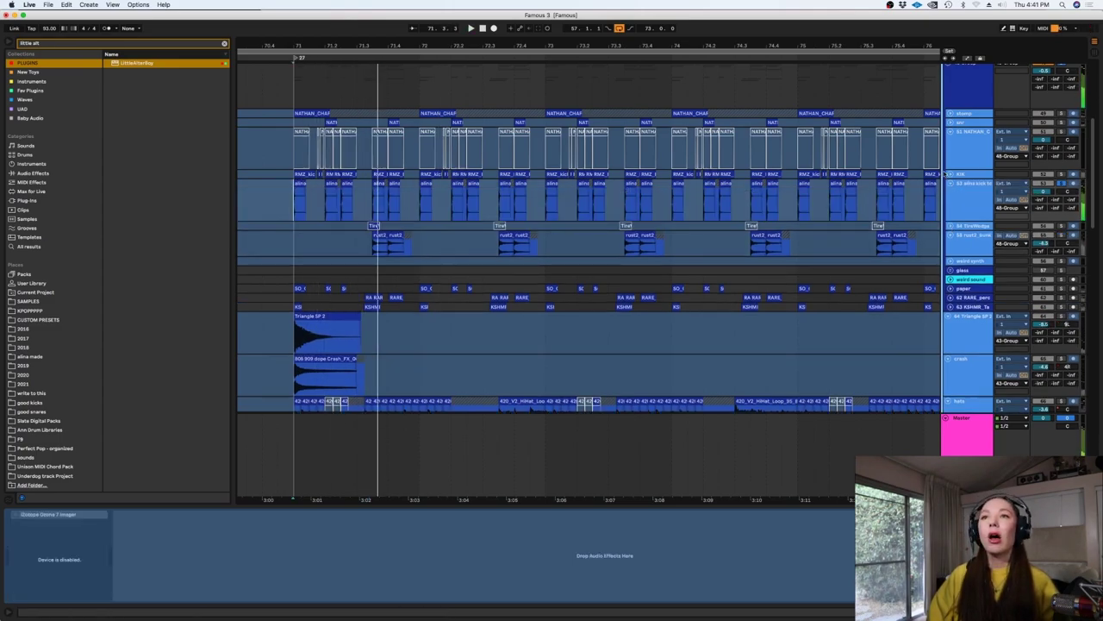
pyautogui.click(949, 175)
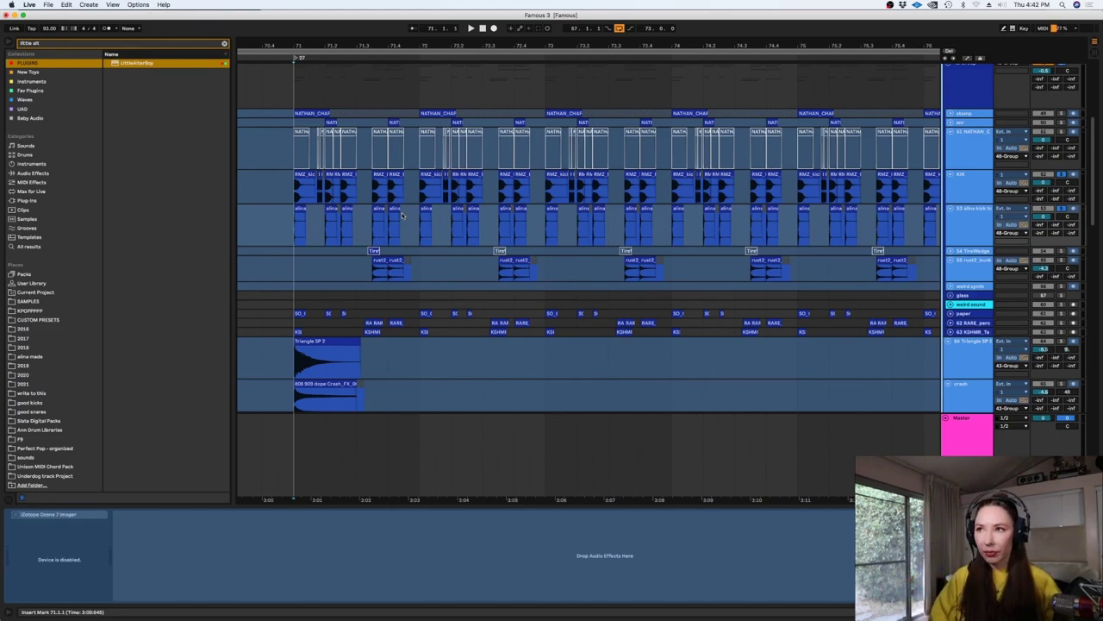
pyautogui.press('space')
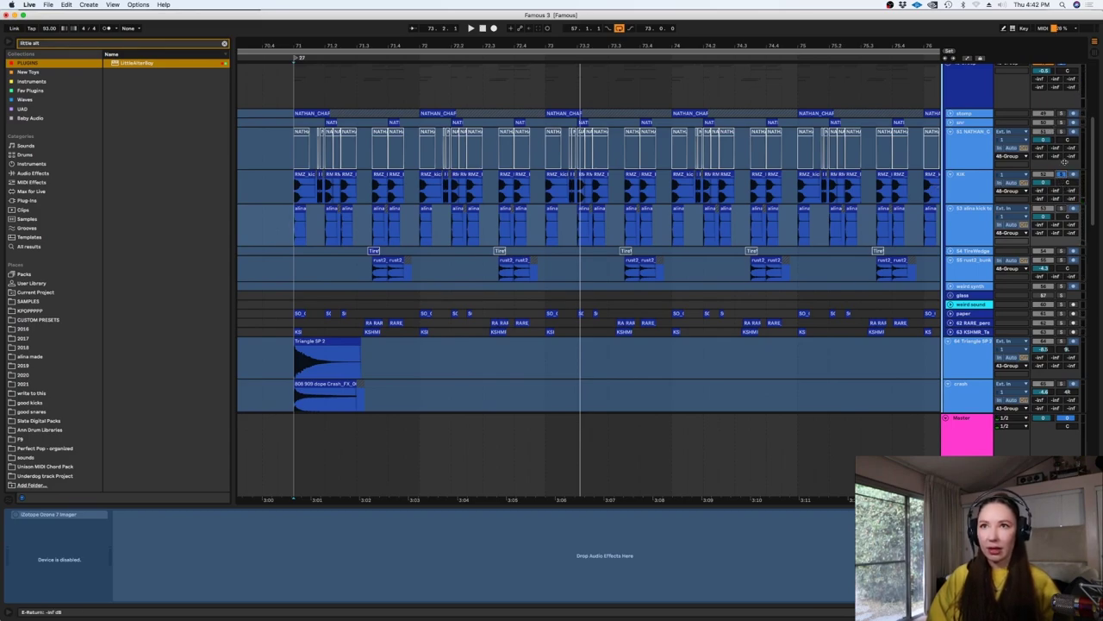
# - Audition the stomp and snr tracks in solo, unfold both and return playback to just before bar 71
pyautogui.press('space')
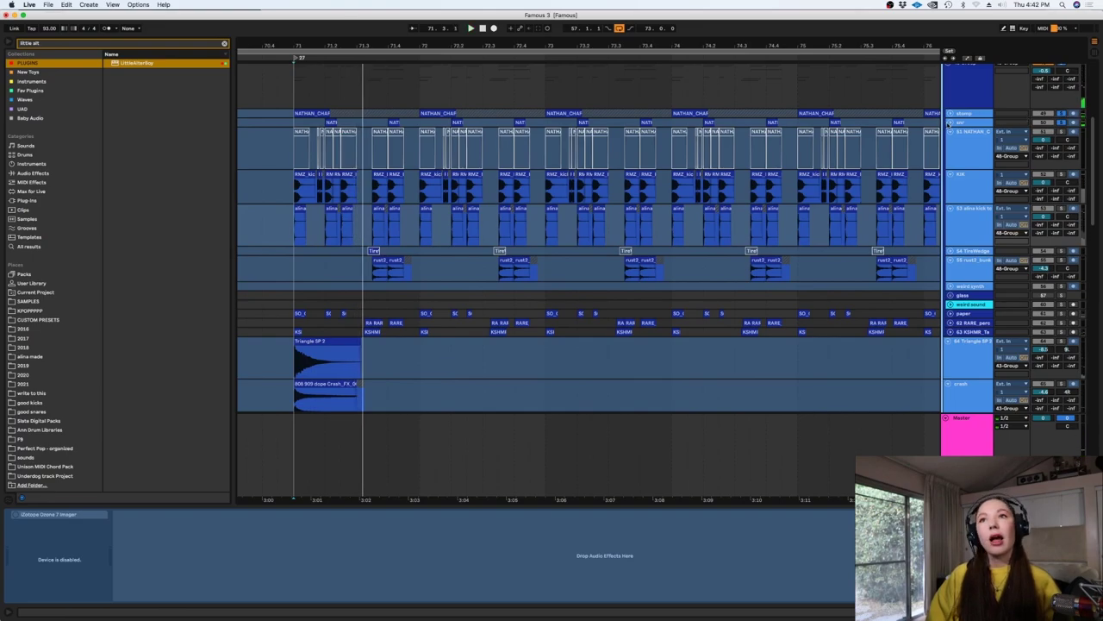
pyautogui.click(950, 122)
pyautogui.click(950, 114)
pyautogui.click(291, 134)
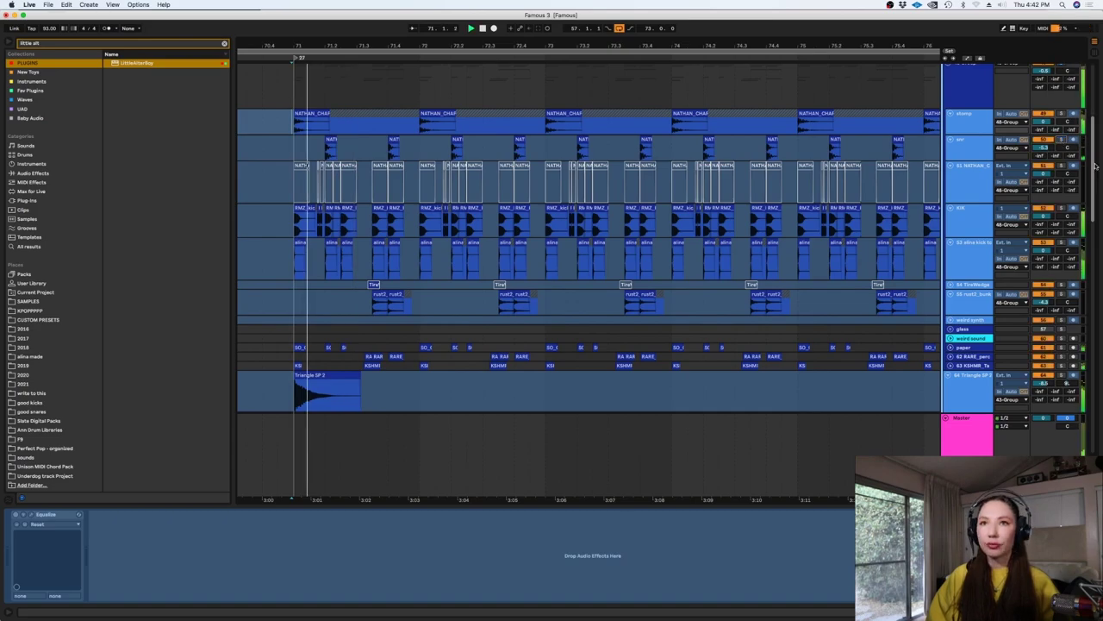
# - Fold 48 Group, unfold the snr group, audition its snare layers in solo from bar 71 and fold it again
pyautogui.scroll(5, 941, 274)
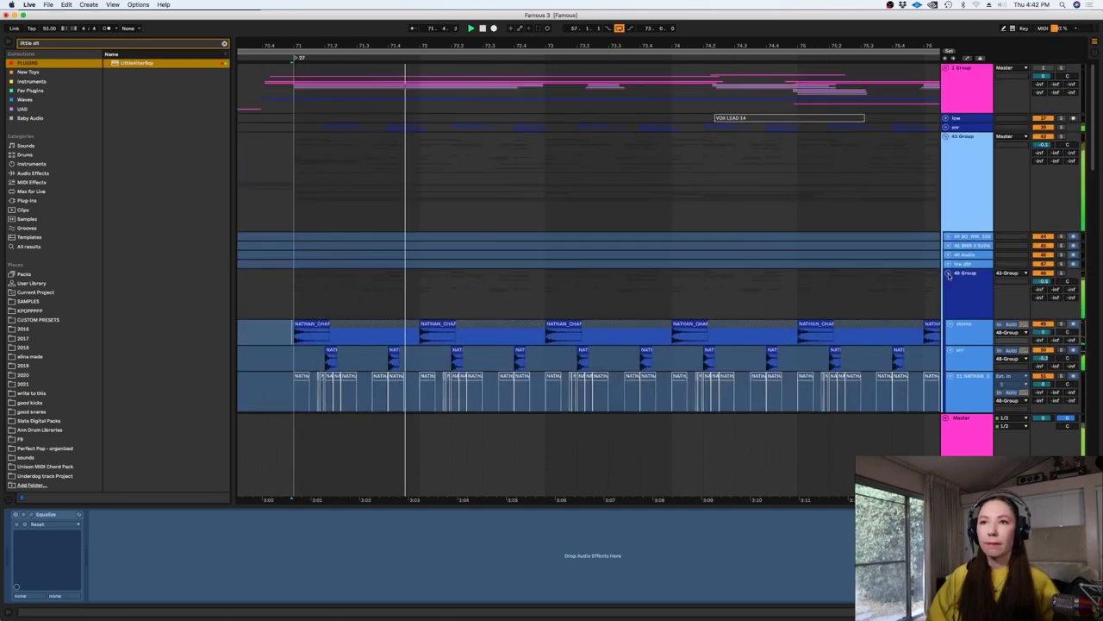
pyautogui.click(964, 159)
pyautogui.click(945, 128)
pyautogui.click(1061, 128)
pyautogui.click(316, 183)
pyautogui.press('space')
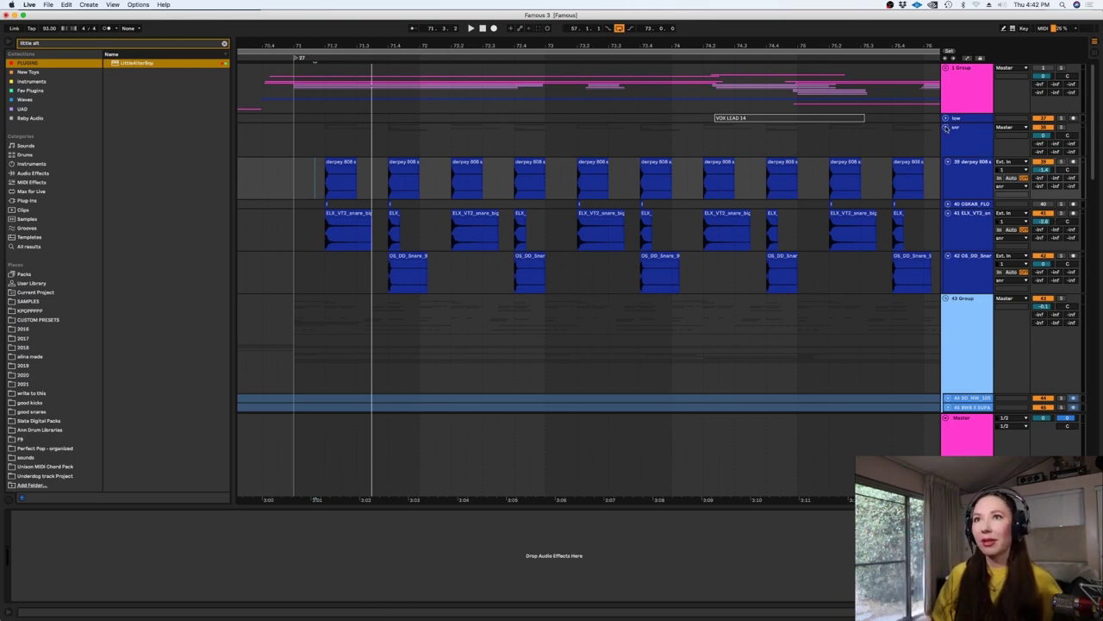
pyautogui.click(946, 128)
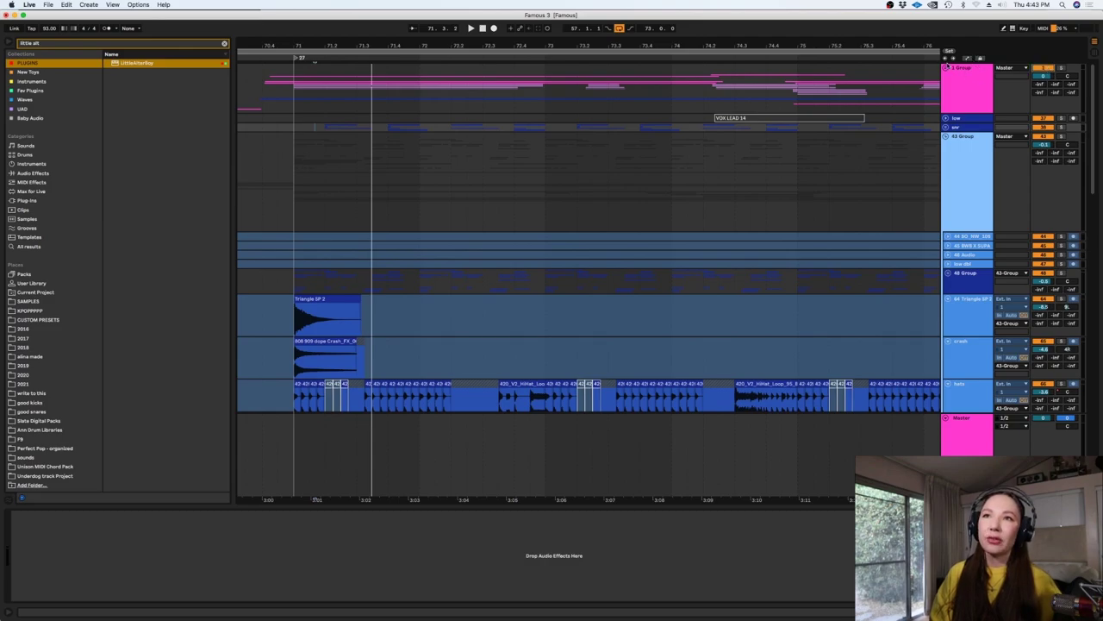
# - Unfold the vocal 1 Group and expand all its tracks from the first VOX LEAD to the last VOX LEAD
pyautogui.click(945, 69)
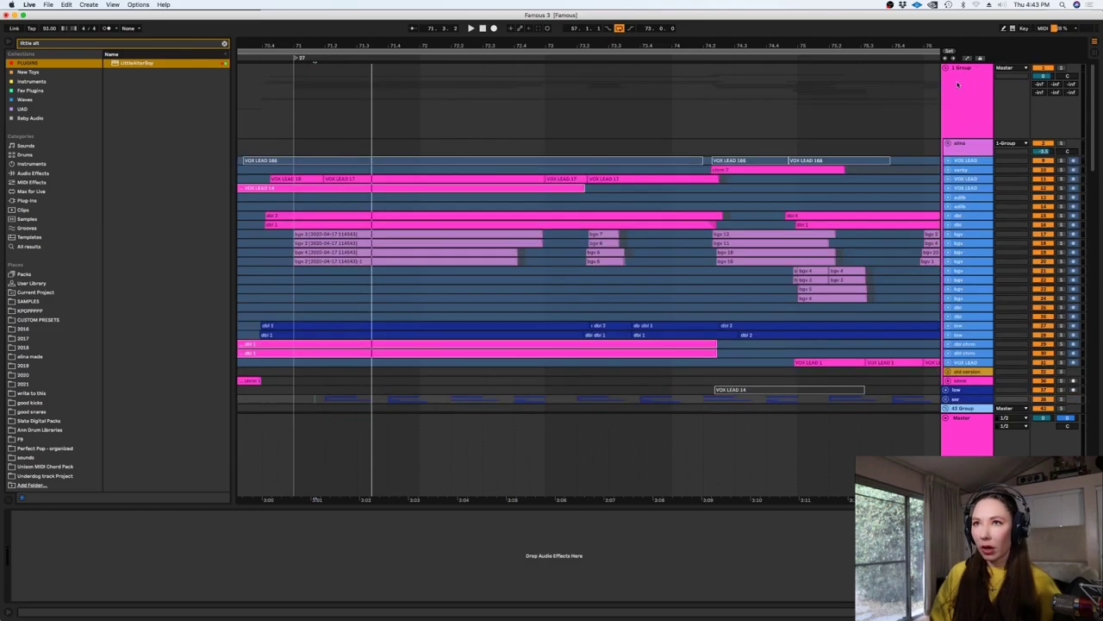
pyautogui.click(974, 160)
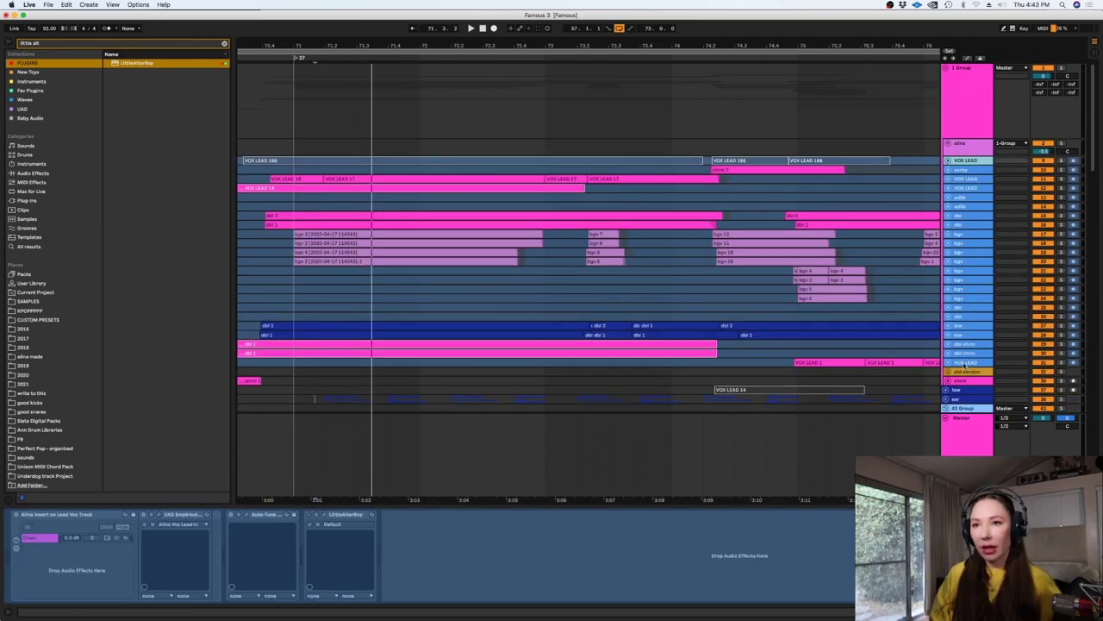
pyautogui.click(965, 363)
pyautogui.moveTo(963, 366); pyautogui.dragTo(961, 393)
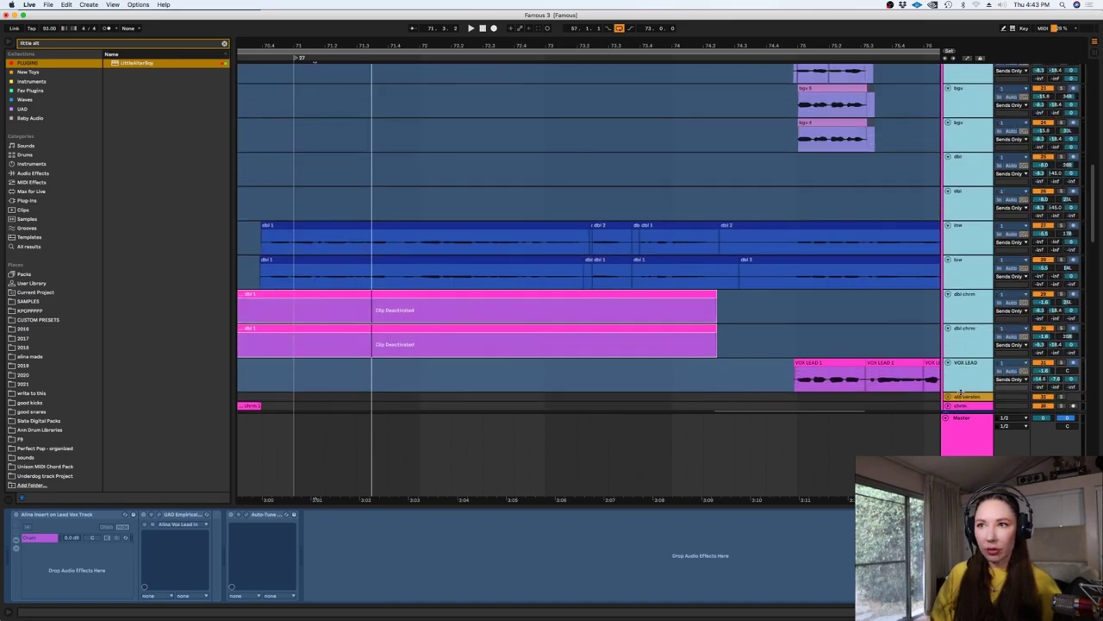
# - Examine the expanded background, double, low and lead vocal tracks between bars 66 and 79
pyautogui.click(627, 306)
pyautogui.press('-')
pyautogui.press('-')
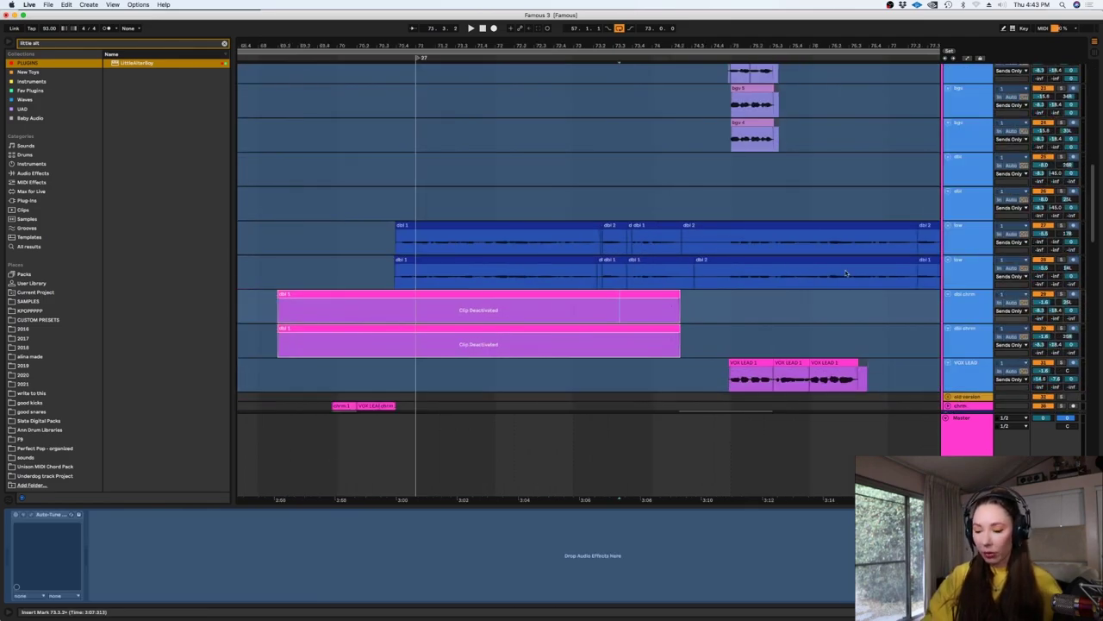
pyautogui.scroll(10, 1092, 214)
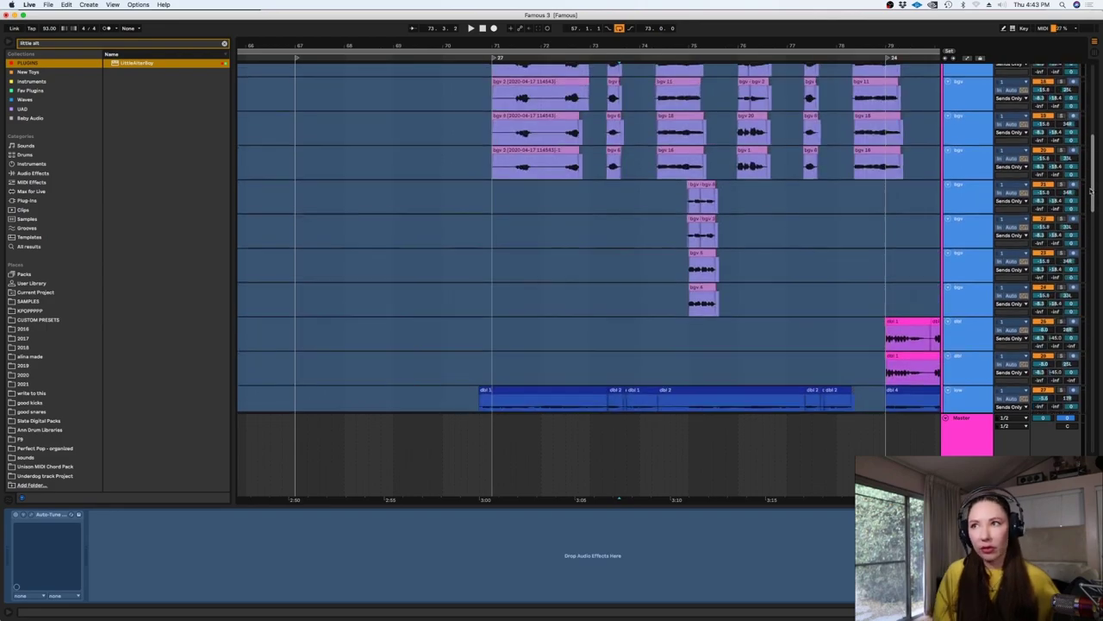
pyautogui.scroll(-10, 1092, 214)
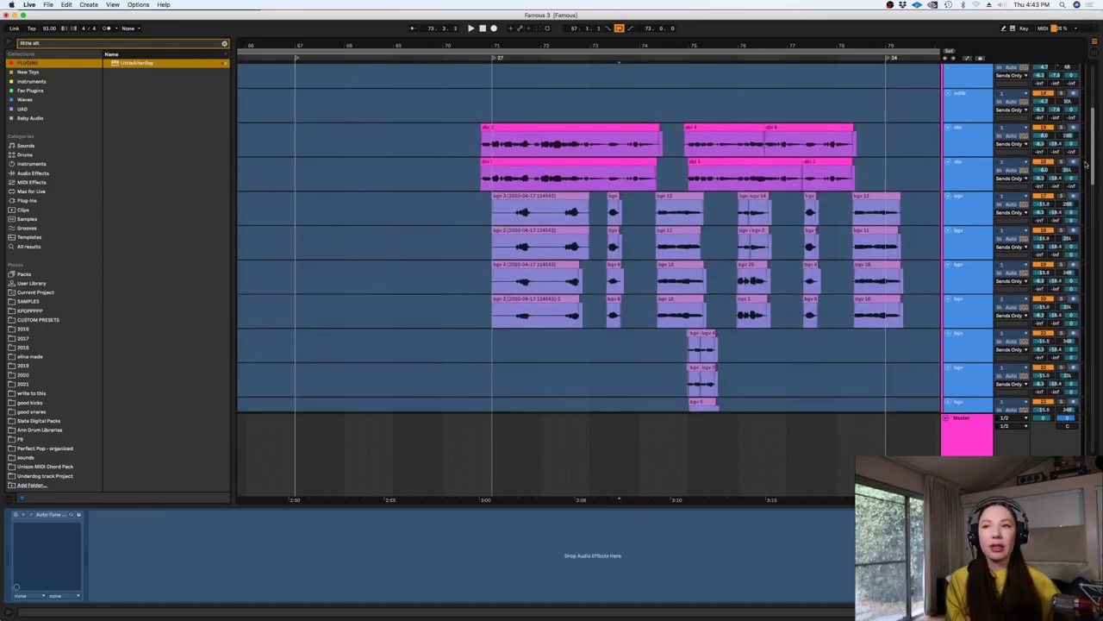
pyautogui.scroll(10, 1089, 172)
pyautogui.scroll(-5, 1087, 144)
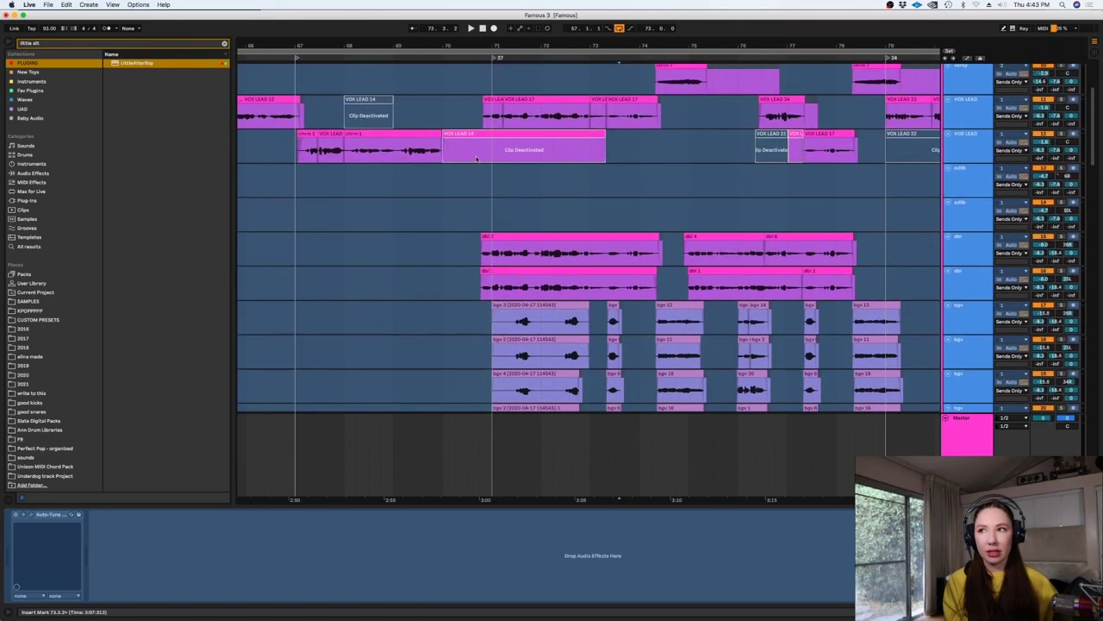
# - Play the arrangement from just before bar 71 while looking over the vocal and percussion tracks
pyautogui.click(470, 216)
pyautogui.scroll(-10, 1090, 218)
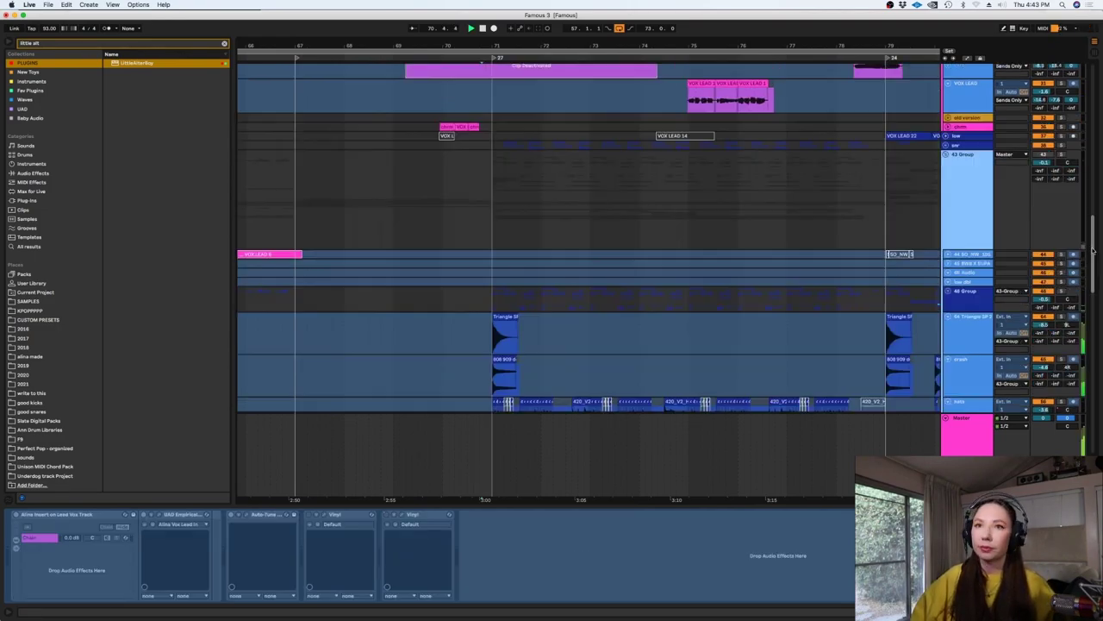
pyautogui.scroll(-10, 1089, 219)
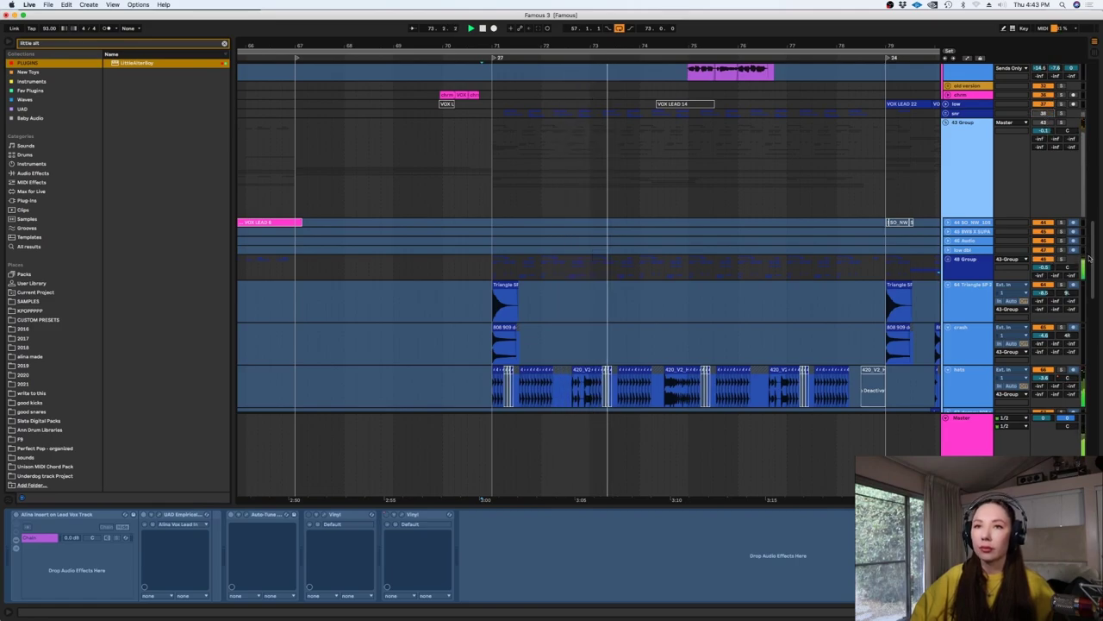
pyautogui.scroll(10, 1089, 215)
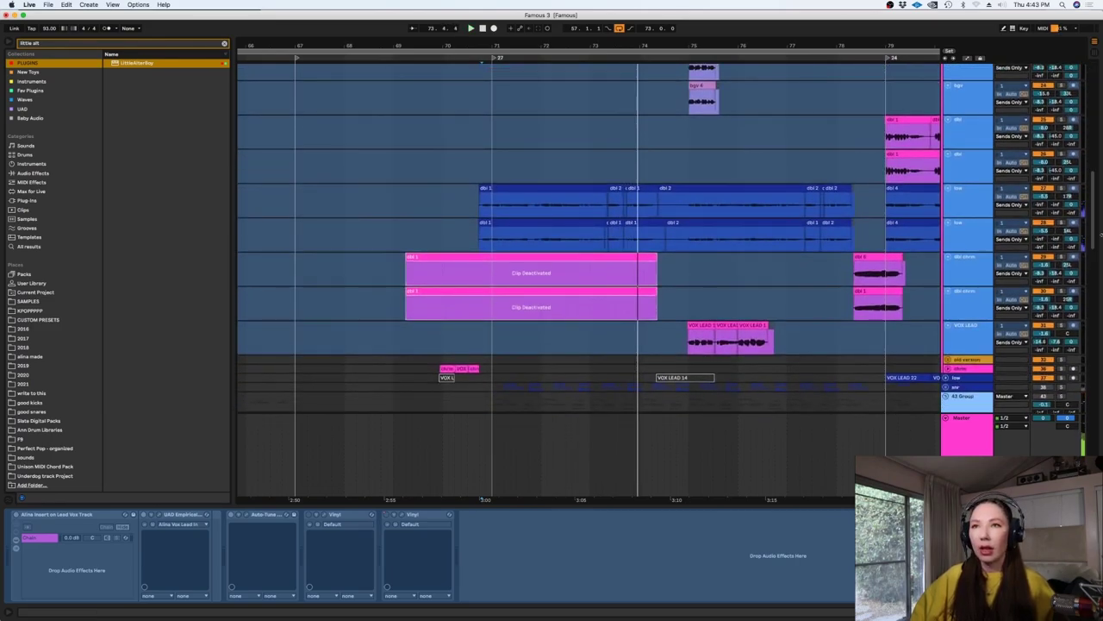
# - Solo the two dbl vocal tracks together, audition them from just before bar 71 and clear the solo
pyautogui.moveTo(1097, 224); pyautogui.dragTo(1099, 164)
pyautogui.scroll(5, 576, 177)
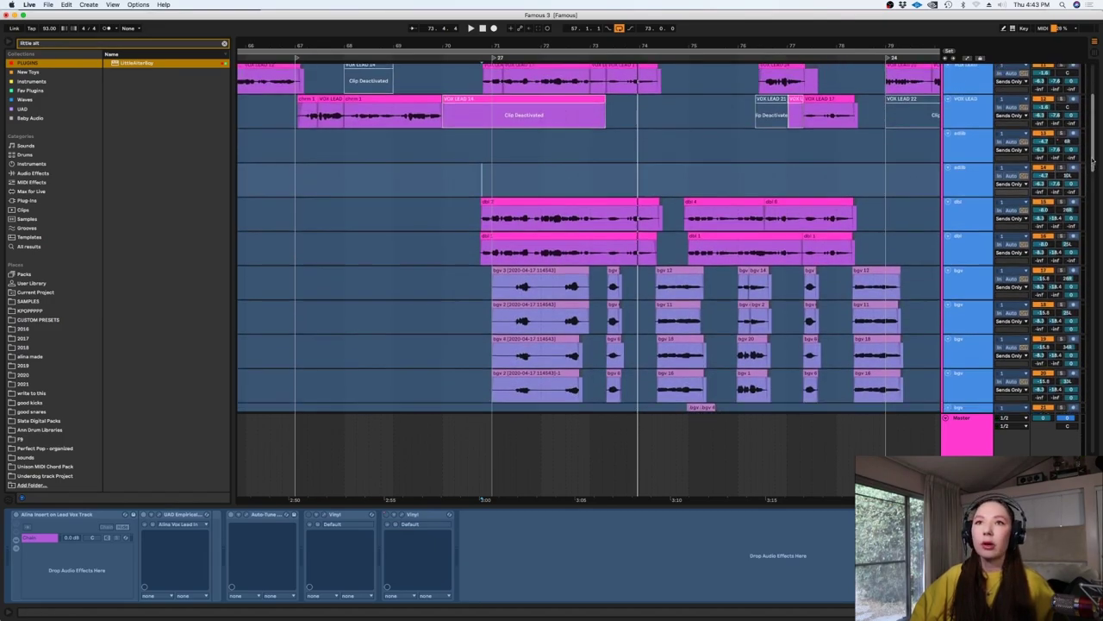
pyautogui.click(1063, 297)
pyautogui.keyDown('super'); pyautogui.click(1062, 332); pyautogui.keyUp('super')
pyautogui.press('space')
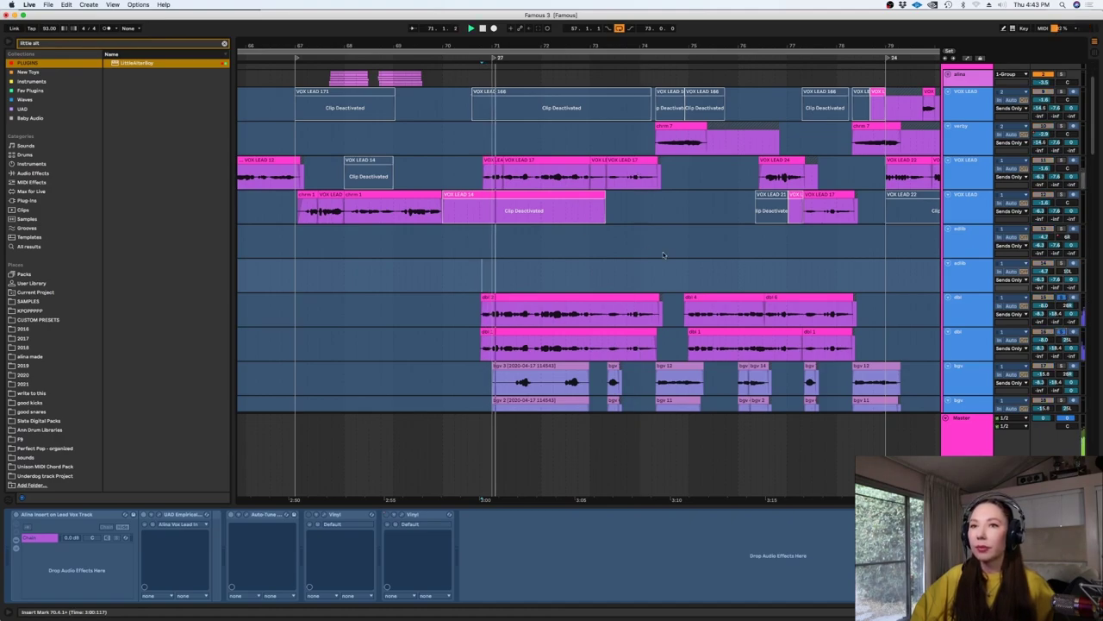
pyautogui.click(1063, 298)
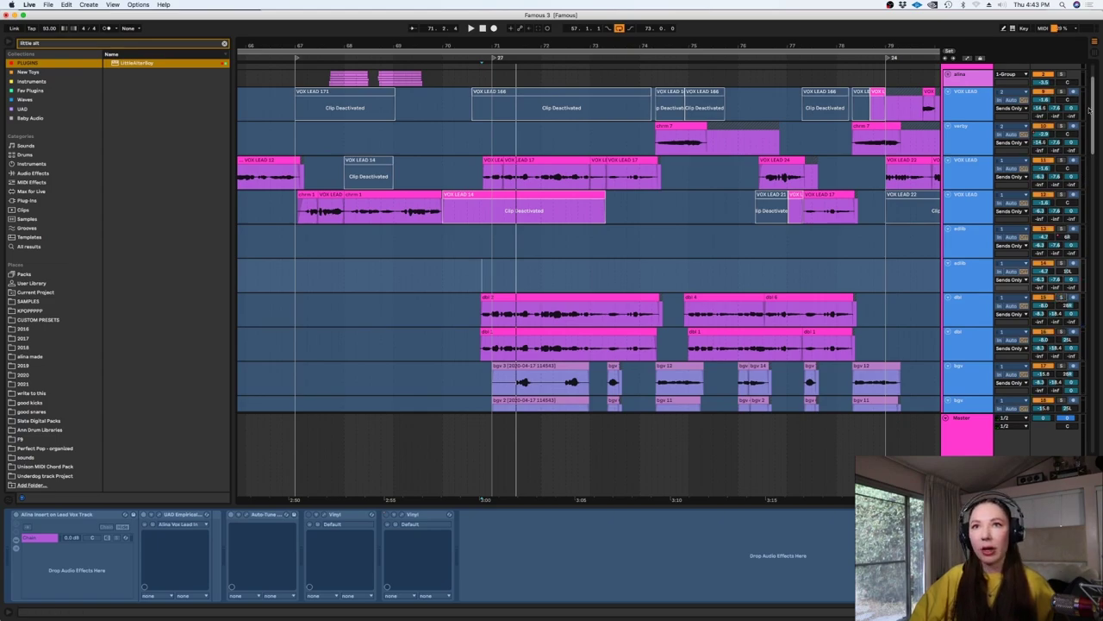
# - Audition the low vocal tracks in solo from just before bar 71 and review the tracks around them
pyautogui.moveTo(1092, 111); pyautogui.dragTo(1097, 200)
pyautogui.click(1061, 229)
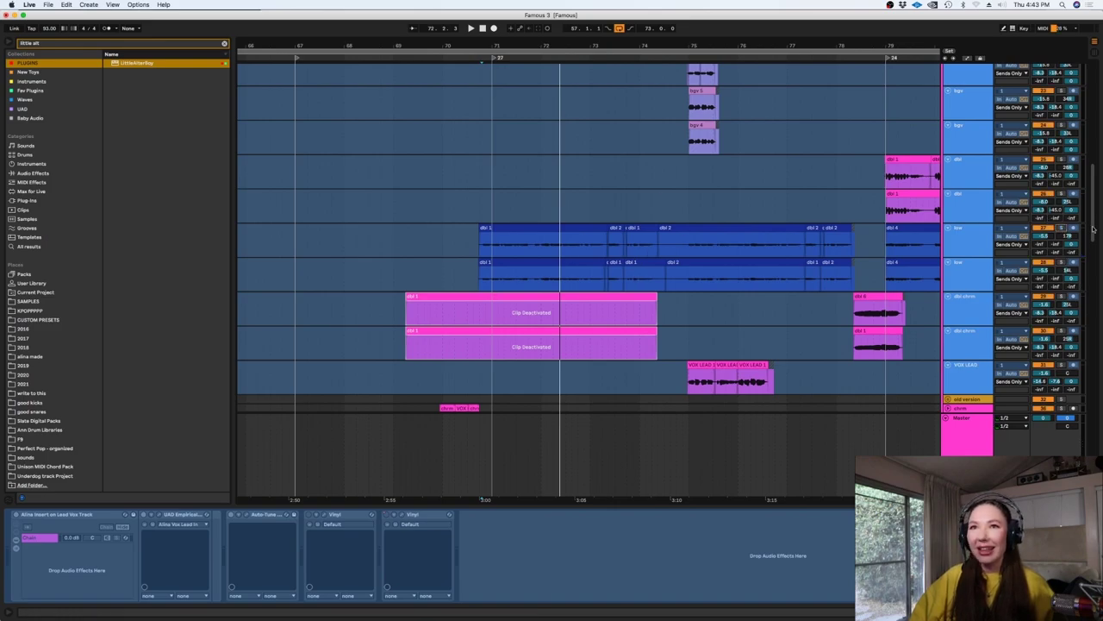
pyautogui.scroll(3, 1093, 225)
pyautogui.scroll(-3, 1096, 211)
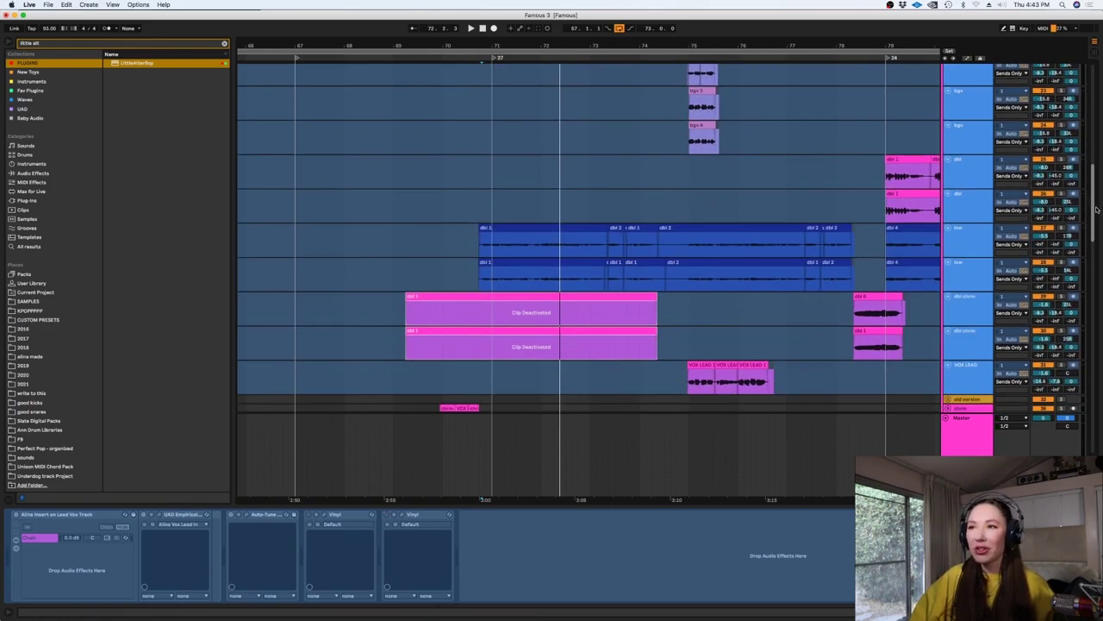
pyautogui.scroll(2, 1096, 211)
pyautogui.scroll(-5, 1098, 220)
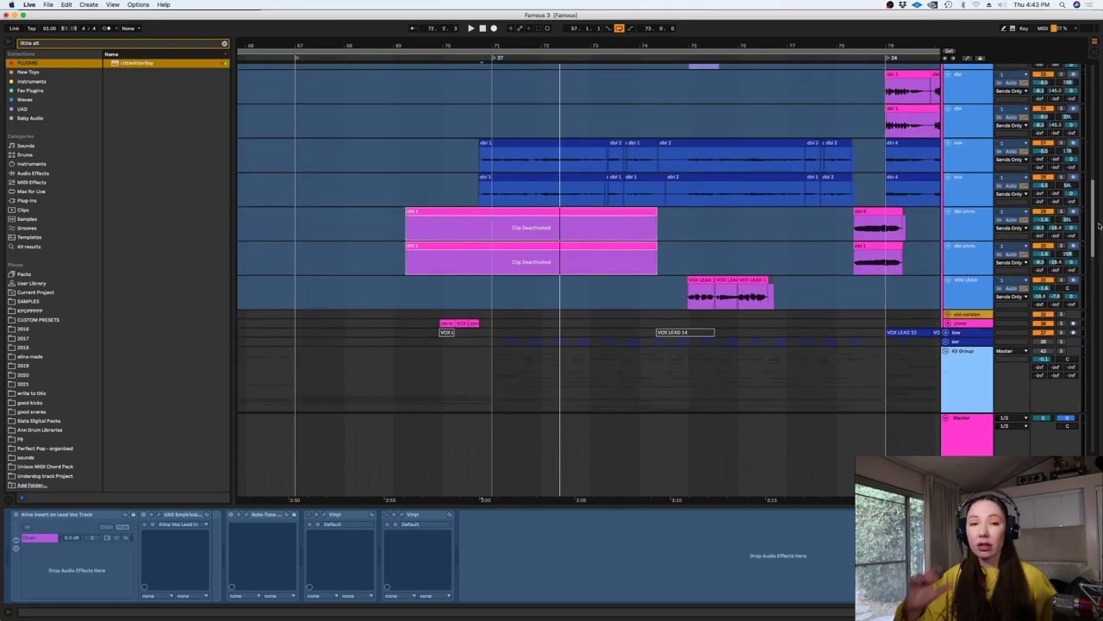
pyautogui.scroll(1, 1099, 224)
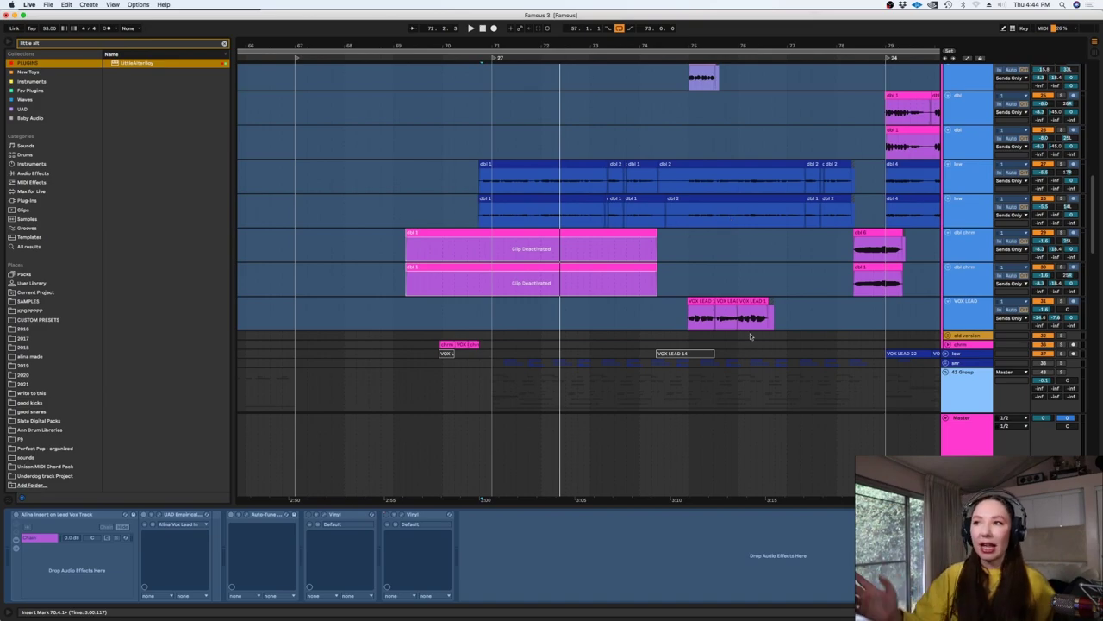
# - Play the bgv vocals in context from just before bar 75, restarting from bar 74
pyautogui.click(689, 326)
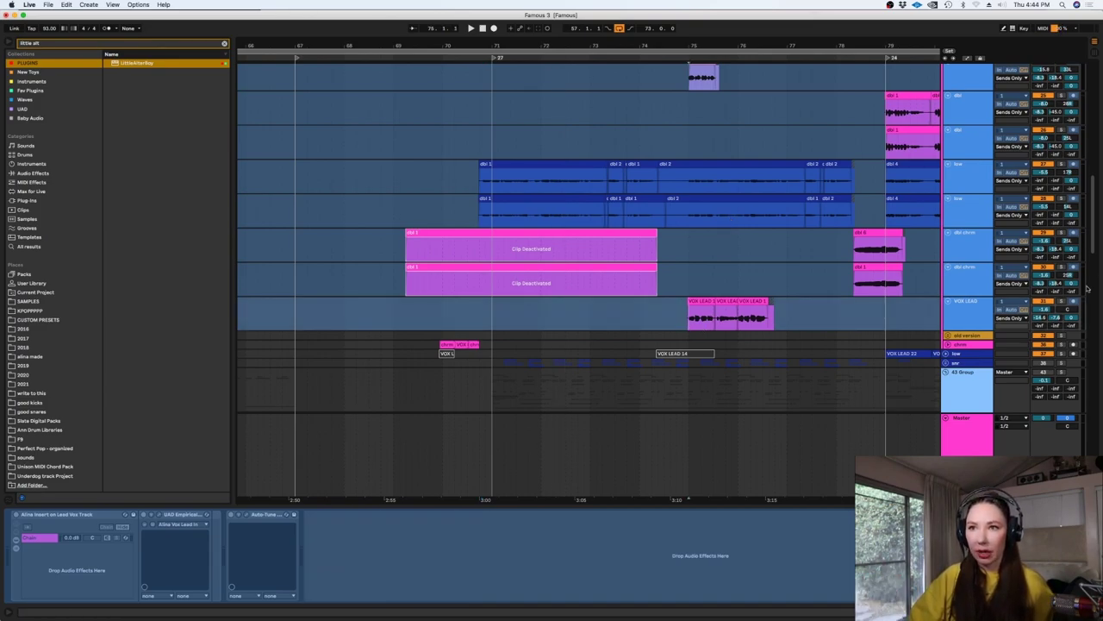
pyautogui.scroll(5, 936, 186)
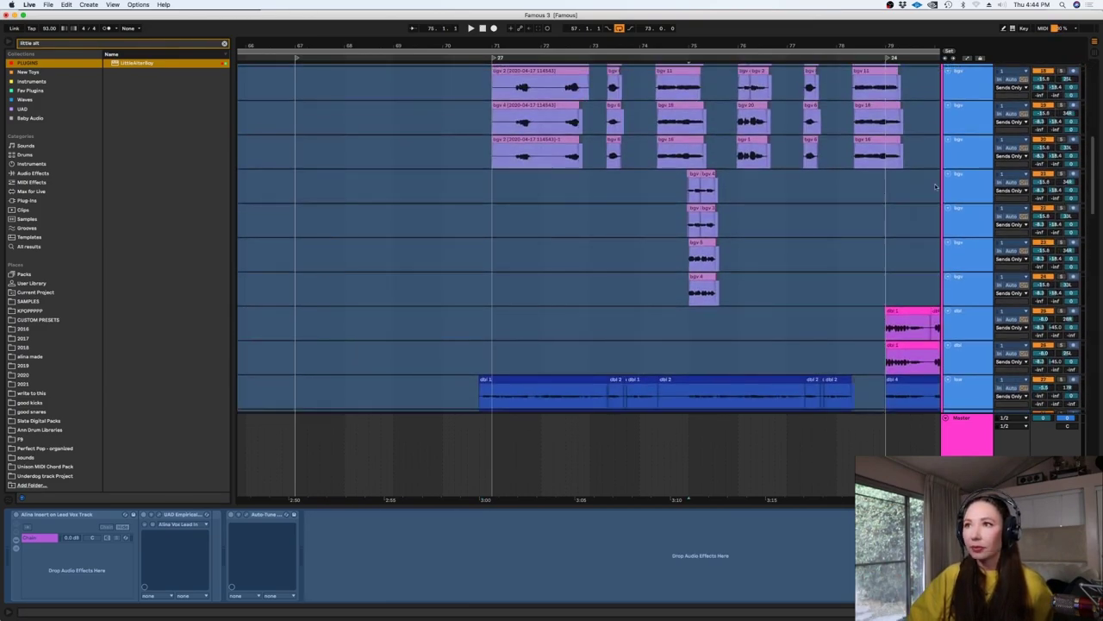
pyautogui.click(676, 182)
pyautogui.scroll(3, 1094, 154)
pyautogui.press('space')
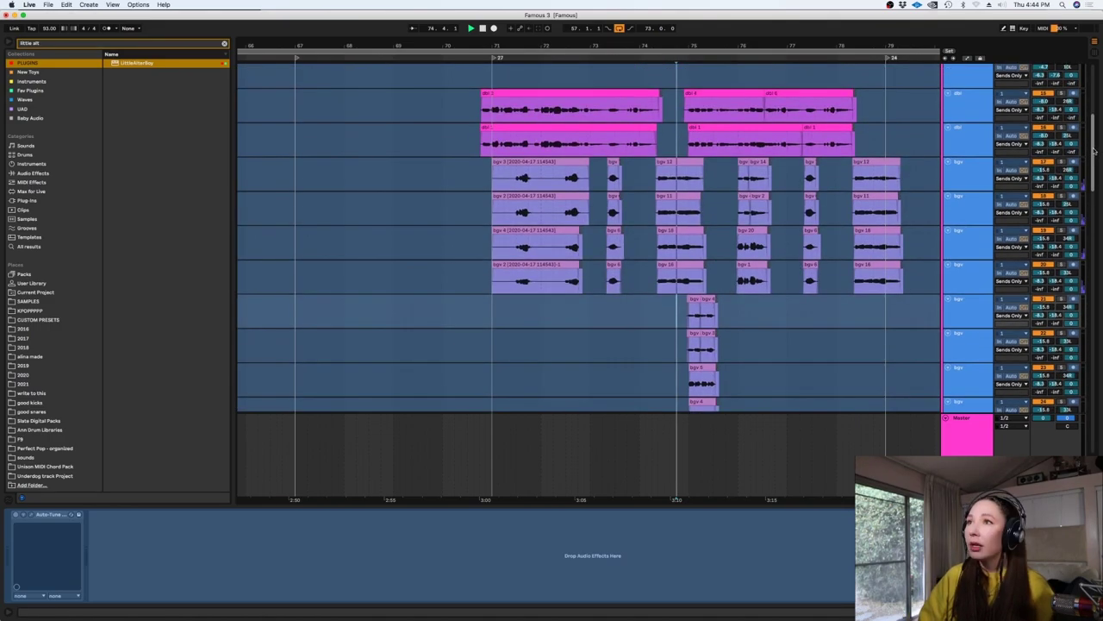
pyautogui.click(648, 173)
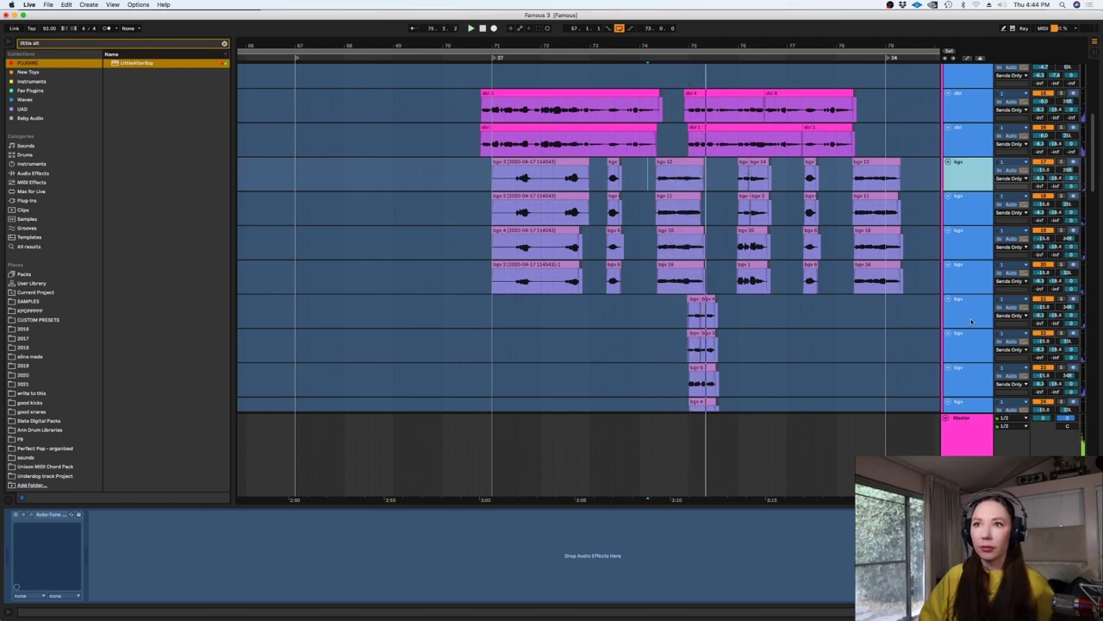
# - Solo the first four bgv tracks, audition them from bar 74 and clear their solo
pyautogui.click(973, 274)
pyautogui.click(1060, 265)
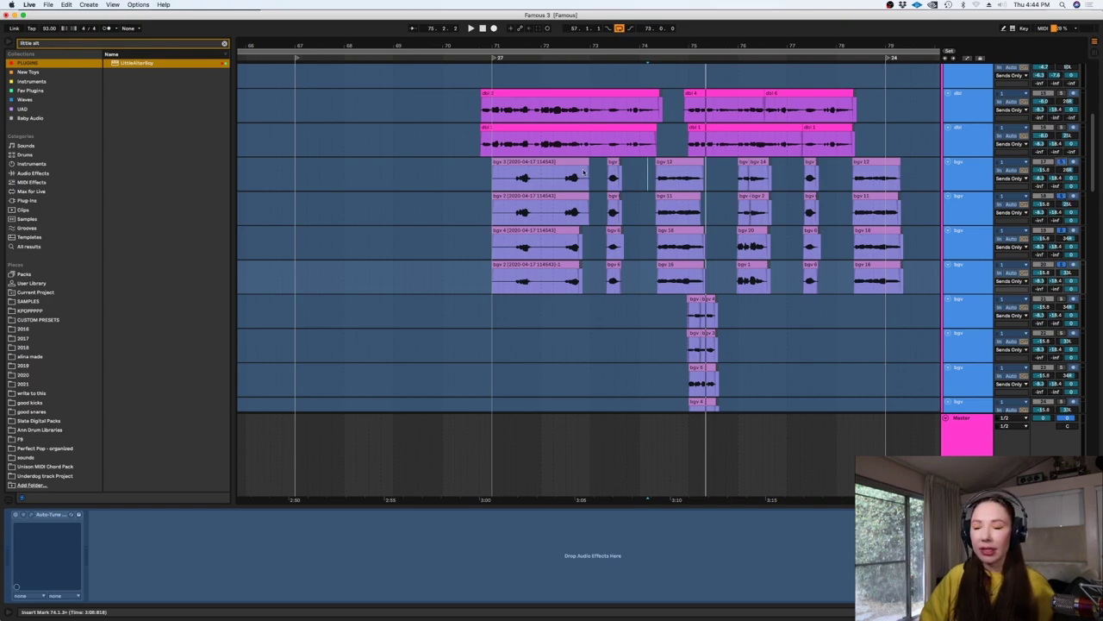
pyautogui.click(658, 183)
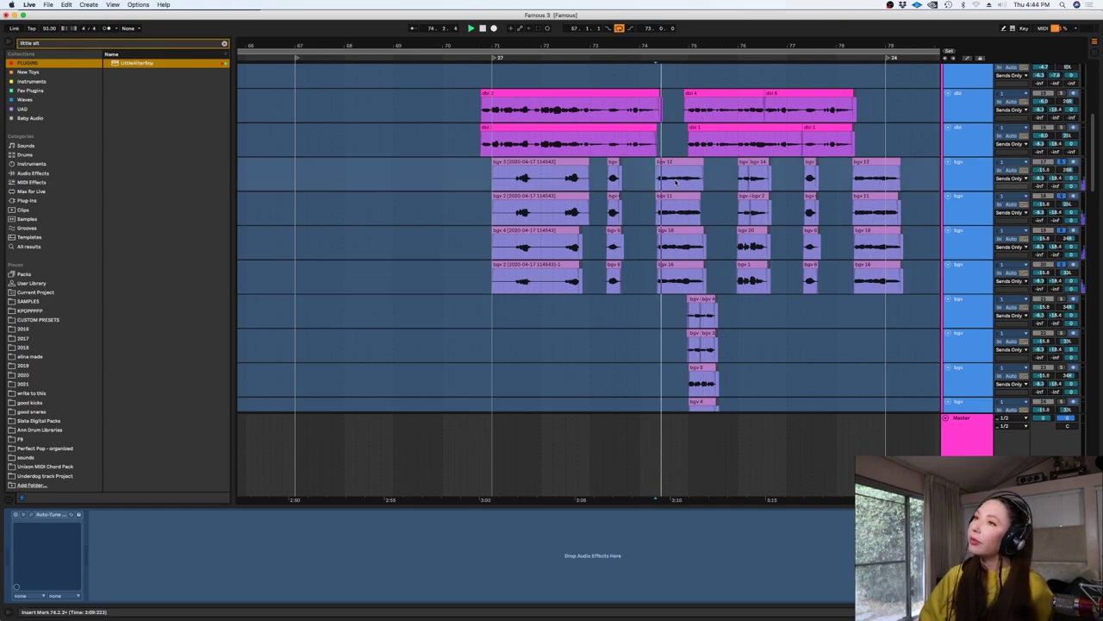
pyautogui.click(978, 278)
pyautogui.keyDown('shift'); pyautogui.click(973, 181); pyautogui.keyUp('shift')
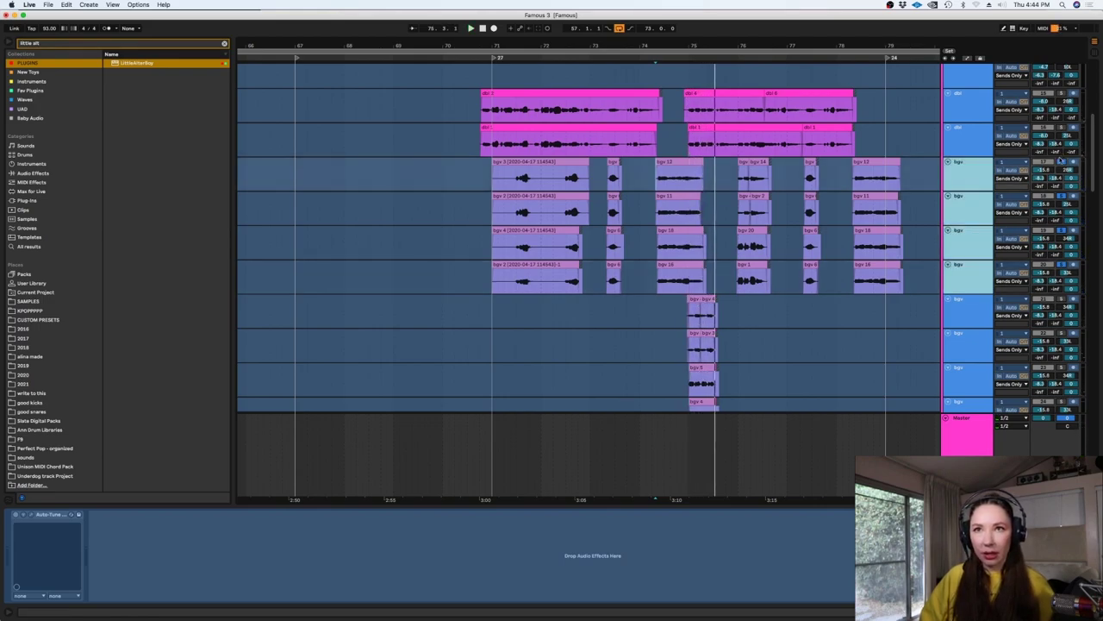
pyautogui.click(1062, 162)
# - Play the lead, verby and dbl vocals with the full arrangement from bar 74, and stop playback
pyautogui.moveTo(1090, 151); pyautogui.dragTo(1083, 119)
pyautogui.click(647, 125)
pyautogui.press('space')
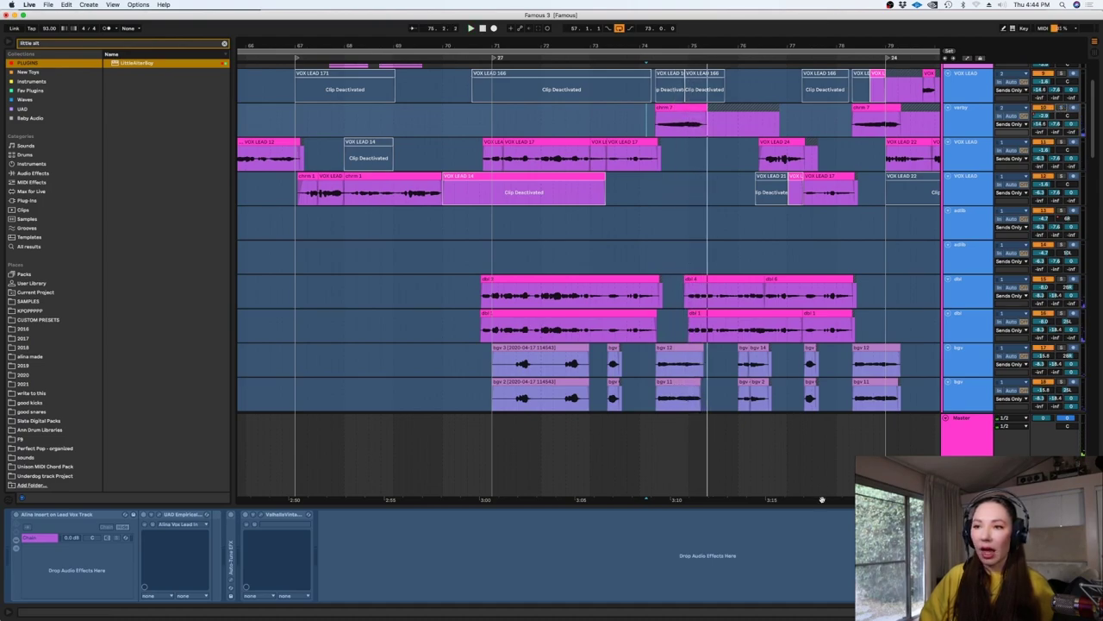
pyautogui.hscroll(8, 821, 499)
pyautogui.press('space')
# - Play the next section from just before bar 79 and view its lead, dbl and low vocal tracks
pyautogui.moveTo(1092, 105); pyautogui.dragTo(1082, 235)
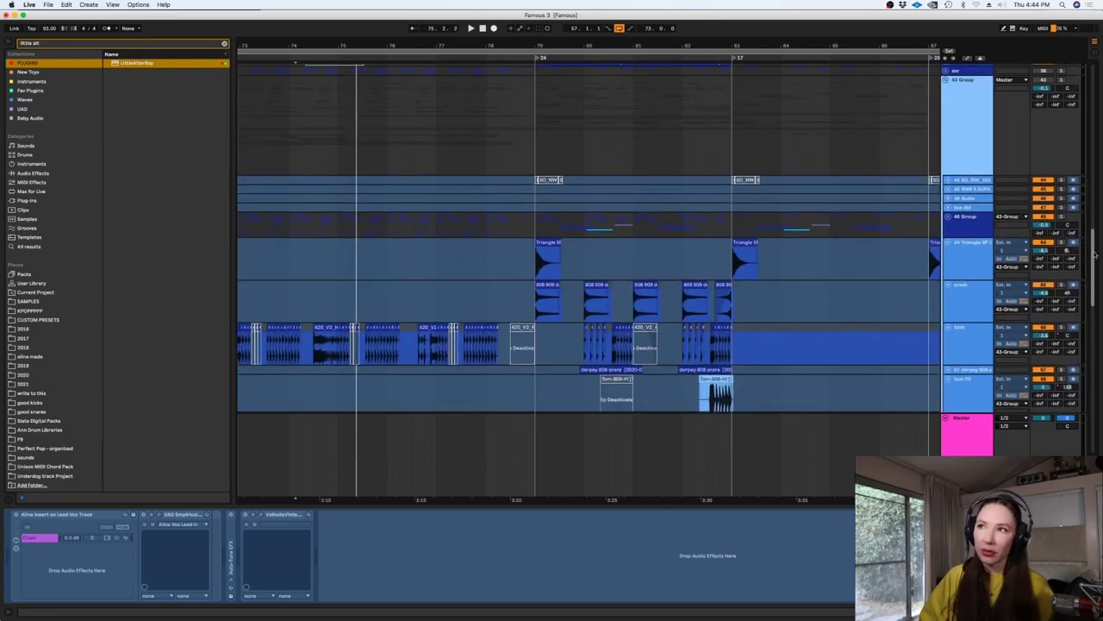
pyautogui.moveTo(1082, 142); pyautogui.dragTo(1075, 75)
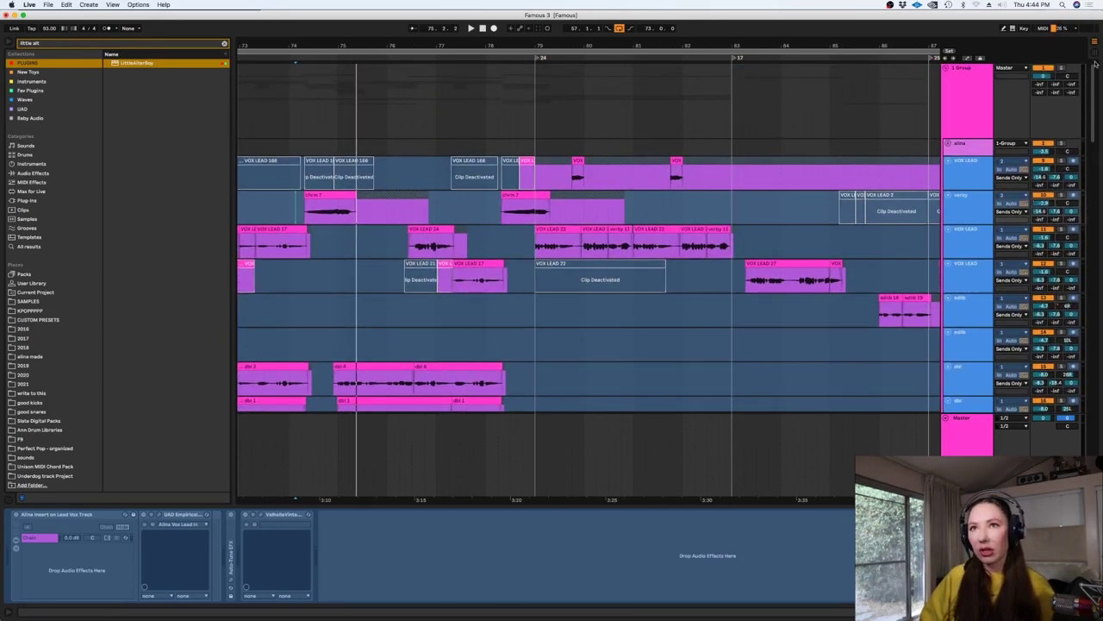
pyautogui.moveTo(1096, 63); pyautogui.dragTo(1066, 71)
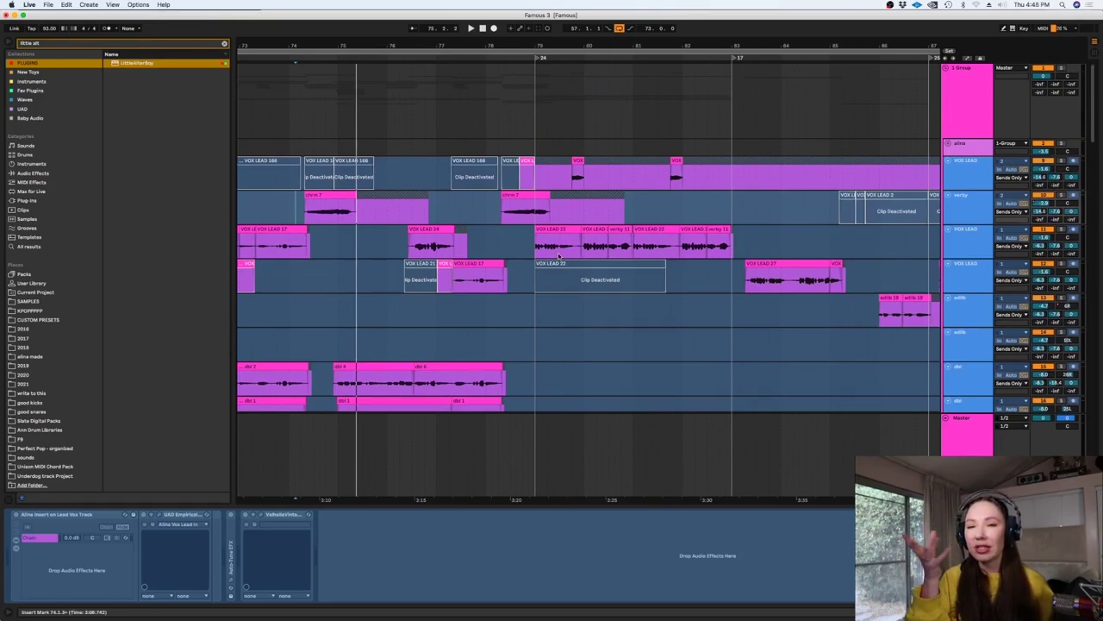
pyautogui.click(527, 175)
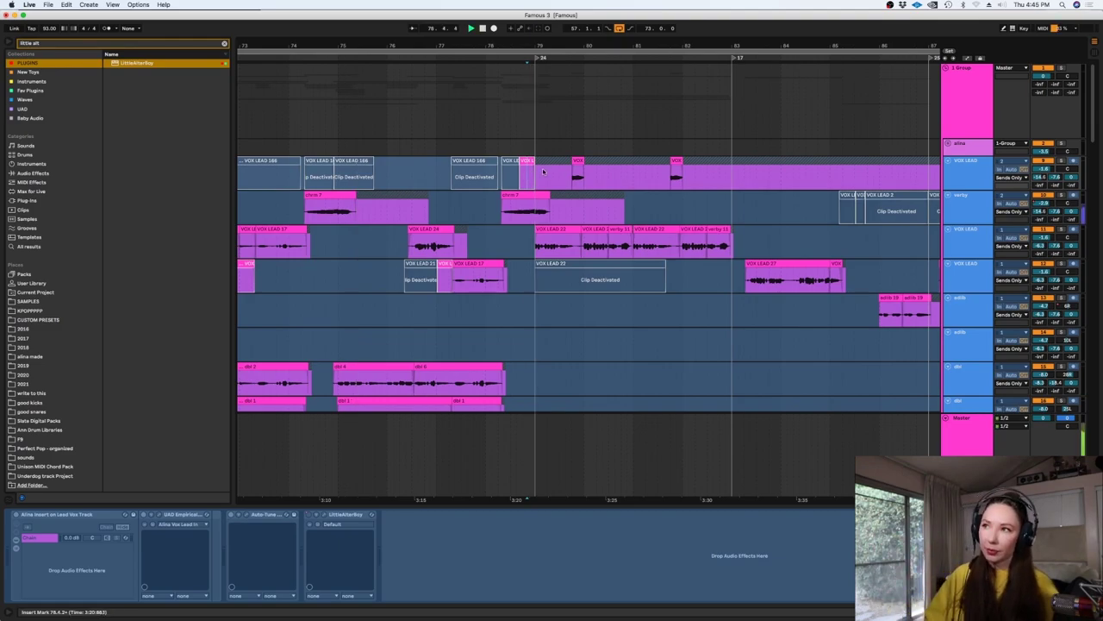
pyautogui.moveTo(1099, 117); pyautogui.dragTo(1101, 226)
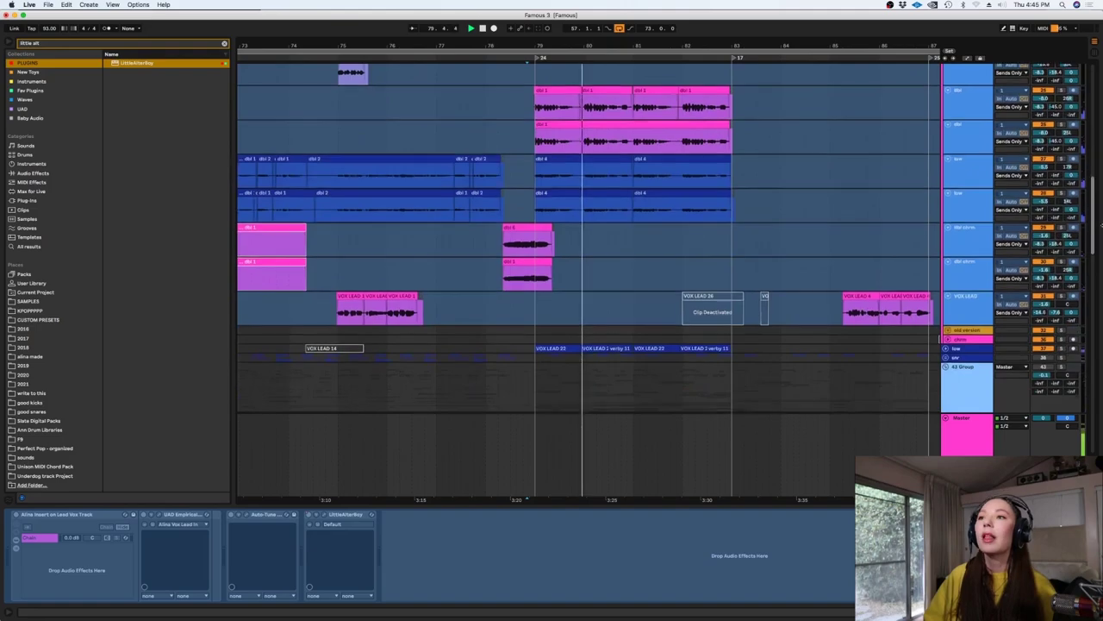
# - Unfold the dark blue low track above snr and play the section from 79.1.1
pyautogui.click(946, 349)
pyautogui.press('space')
pyautogui.press('space')
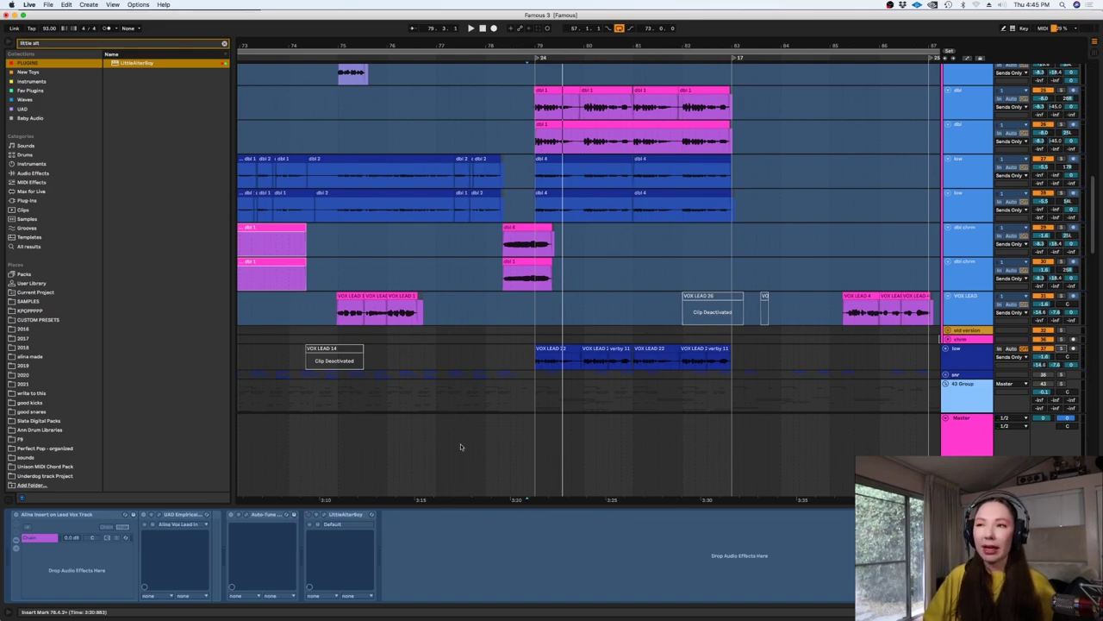
pyautogui.click(534, 338)
pyautogui.press('space')
pyautogui.press('space')
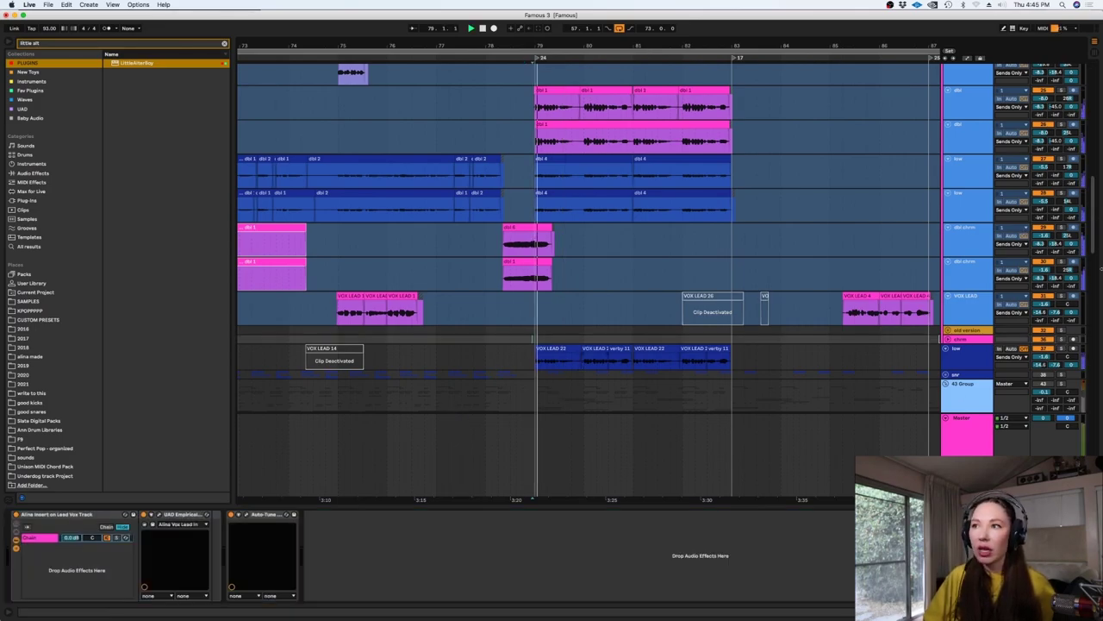
# - Fold the vocal 1 Group and unfold 48 Group
pyautogui.moveTo(1095, 213); pyautogui.dragTo(1077, 4)
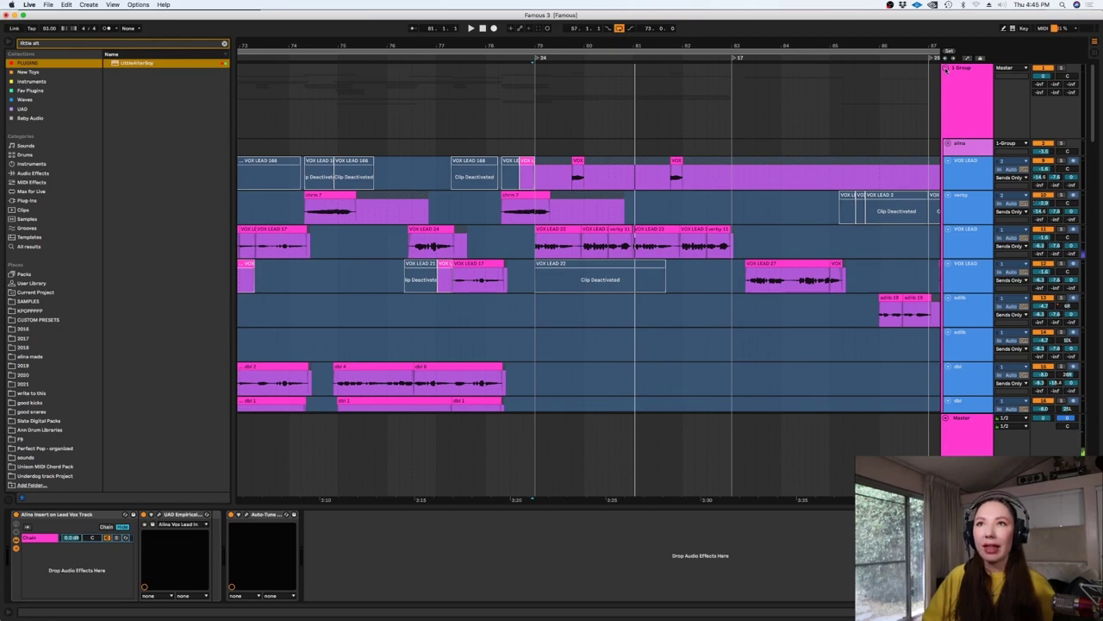
pyautogui.click(945, 69)
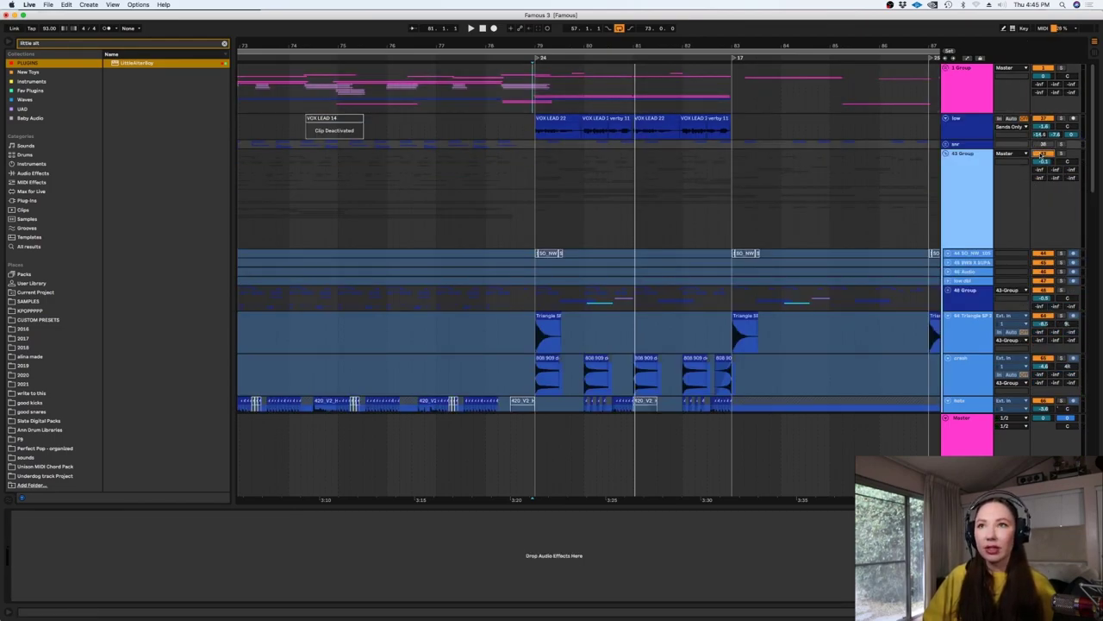
pyautogui.moveTo(1092, 73)
pyautogui.mouseDown()
pyautogui.moveTo(1091, 306)
pyautogui.moveTo(1092, 84)
pyautogui.mouseUp()
pyautogui.click(949, 251)
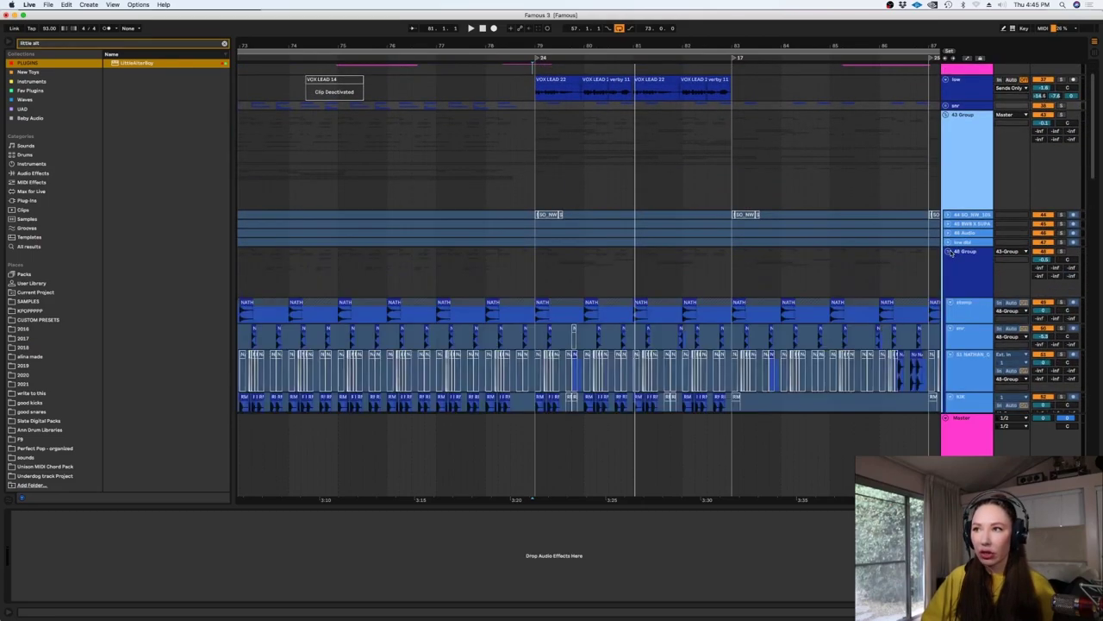
# - Play the crash, hats, tom and 808 tracks in context from just before bar 79
pyautogui.moveTo(1091, 142); pyautogui.dragTo(1091, 237)
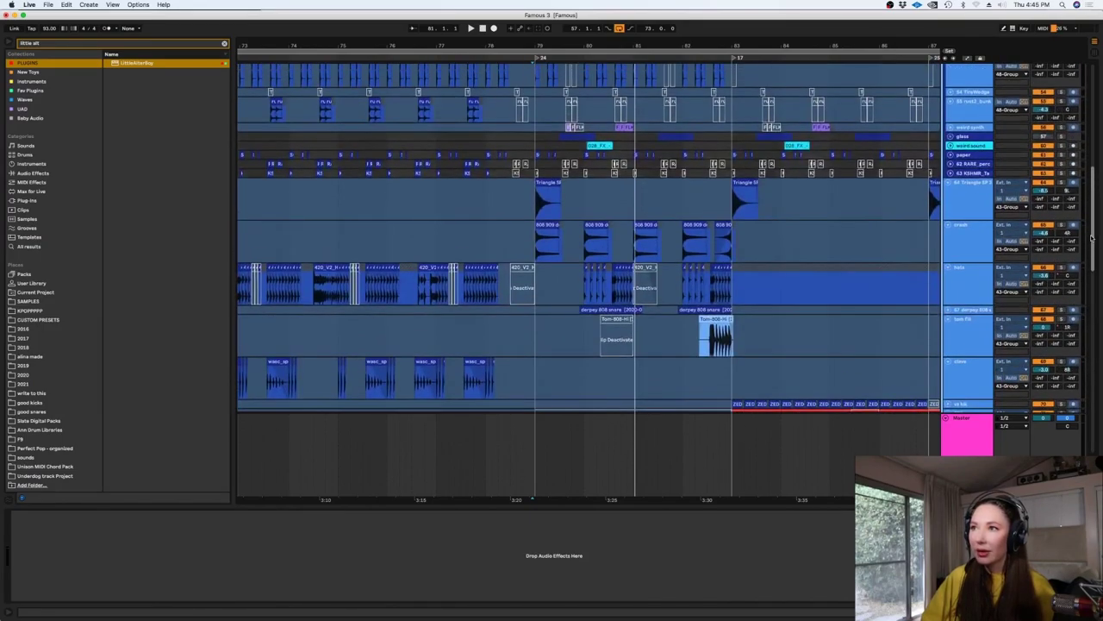
pyautogui.click(536, 223)
pyautogui.click(529, 244)
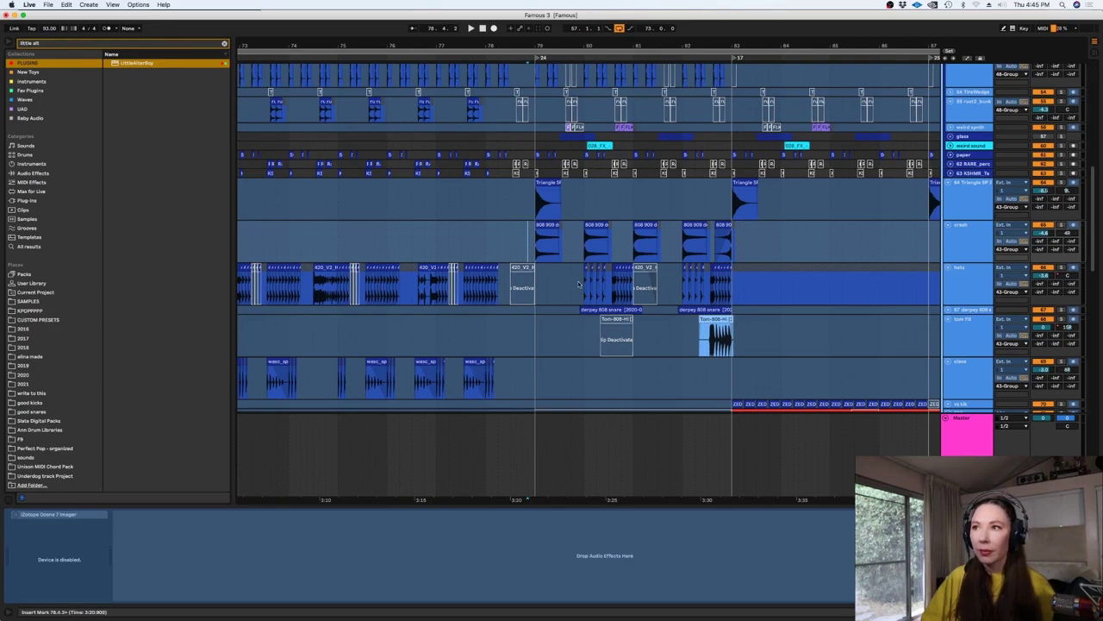
pyautogui.moveTo(1093, 297)
pyautogui.mouseDown()
pyautogui.moveTo(1100, 427)
pyautogui.moveTo(1097, 318)
pyautogui.mouseUp()
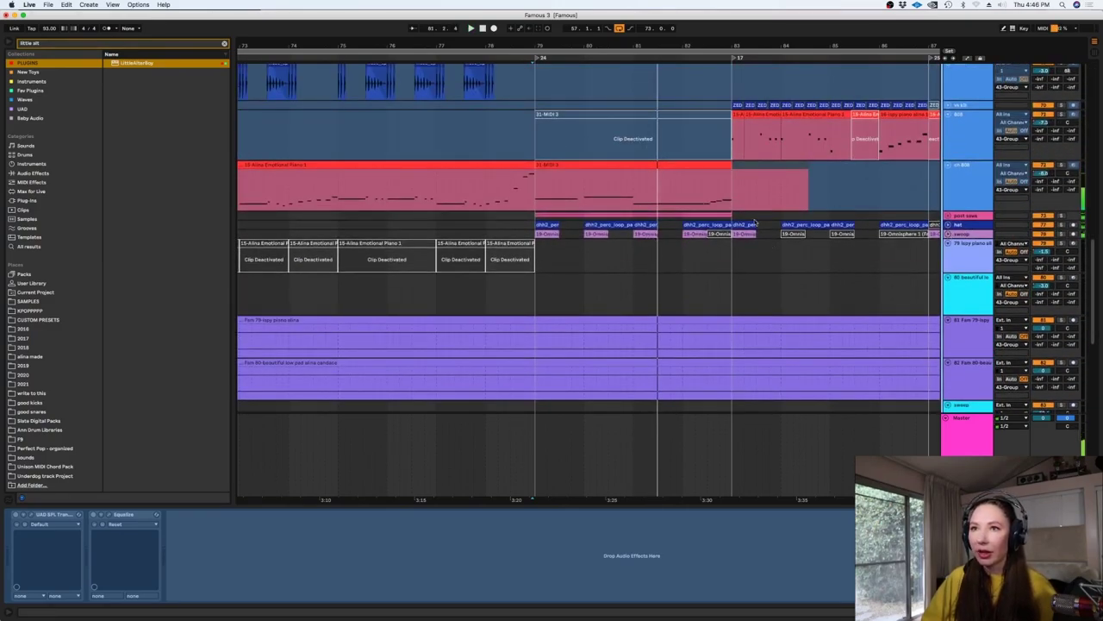
# - Unfold post saws and audition its simple low and drama saw tracks soloed from just before bar 79
pyautogui.click(947, 216)
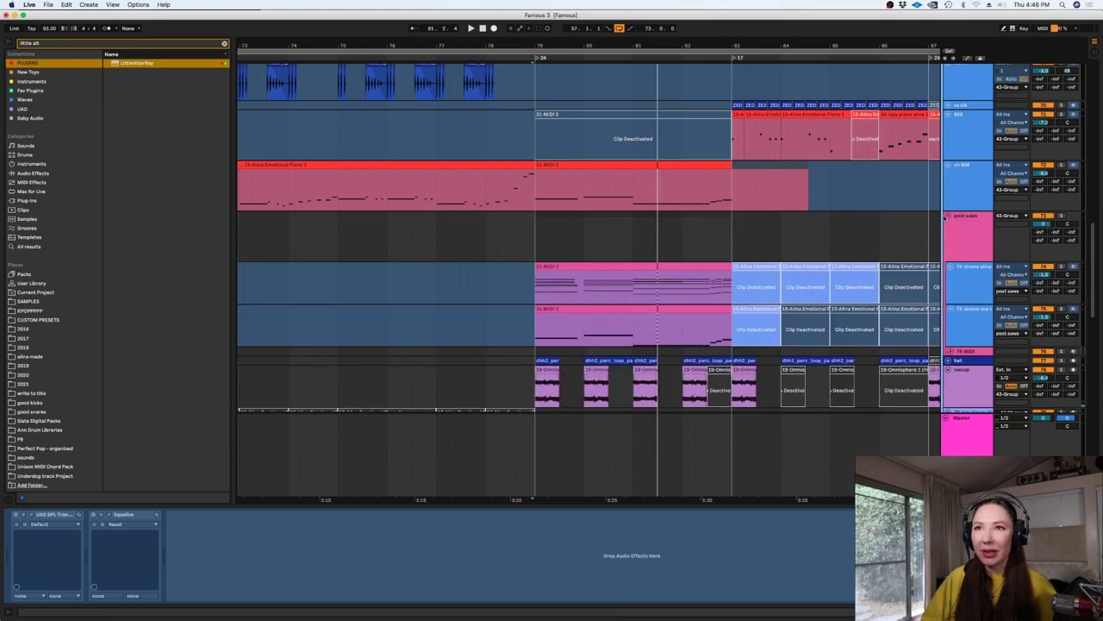
pyautogui.click(539, 234)
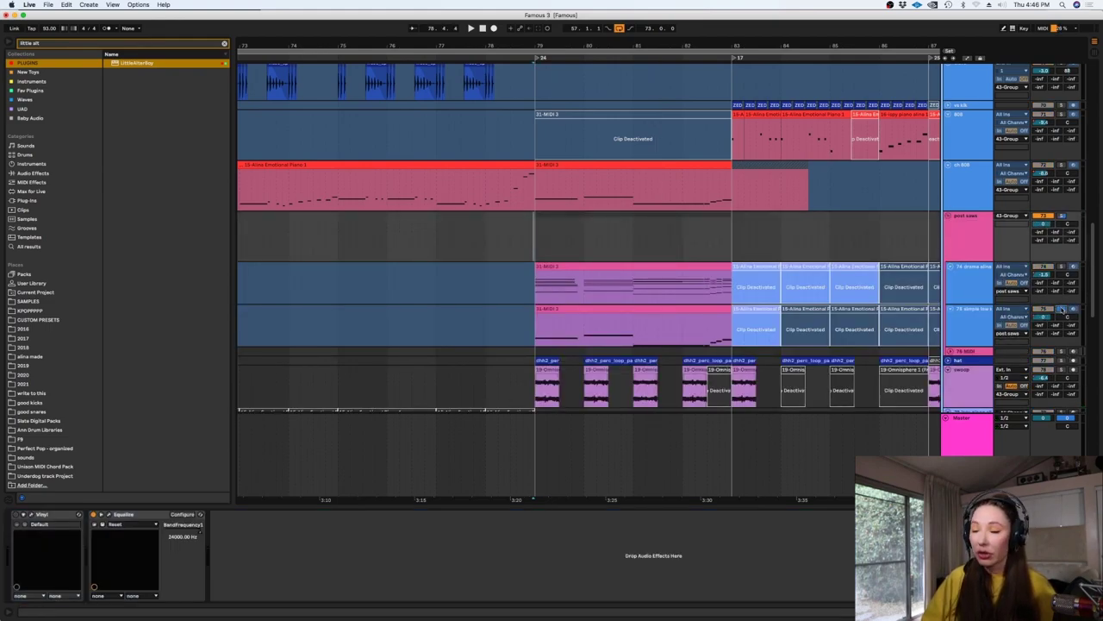
pyautogui.click(971, 326)
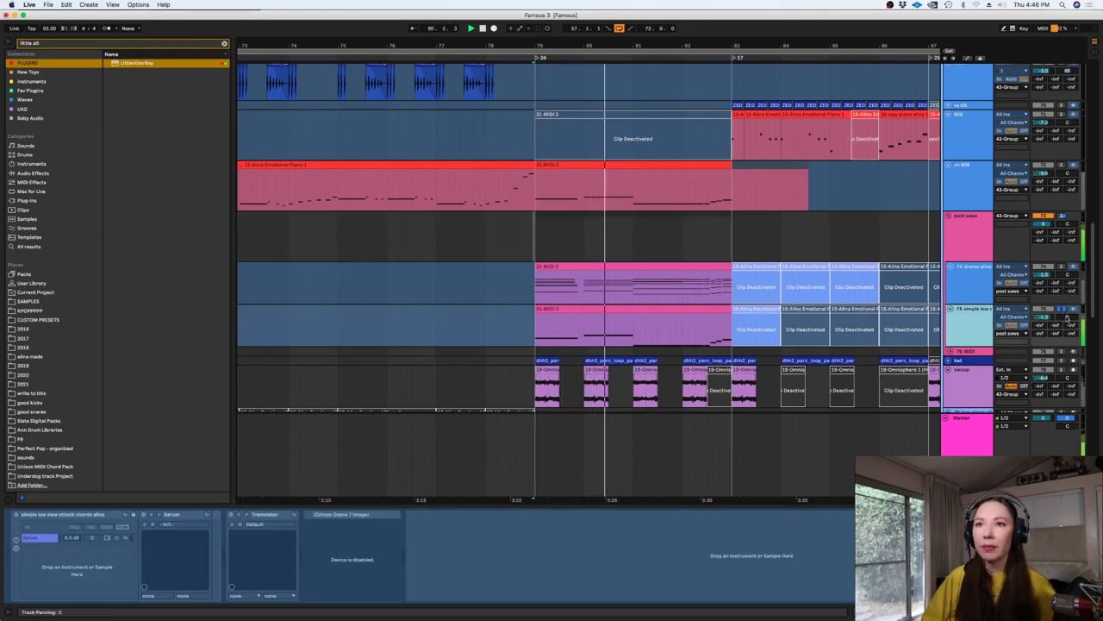
pyautogui.click(959, 287)
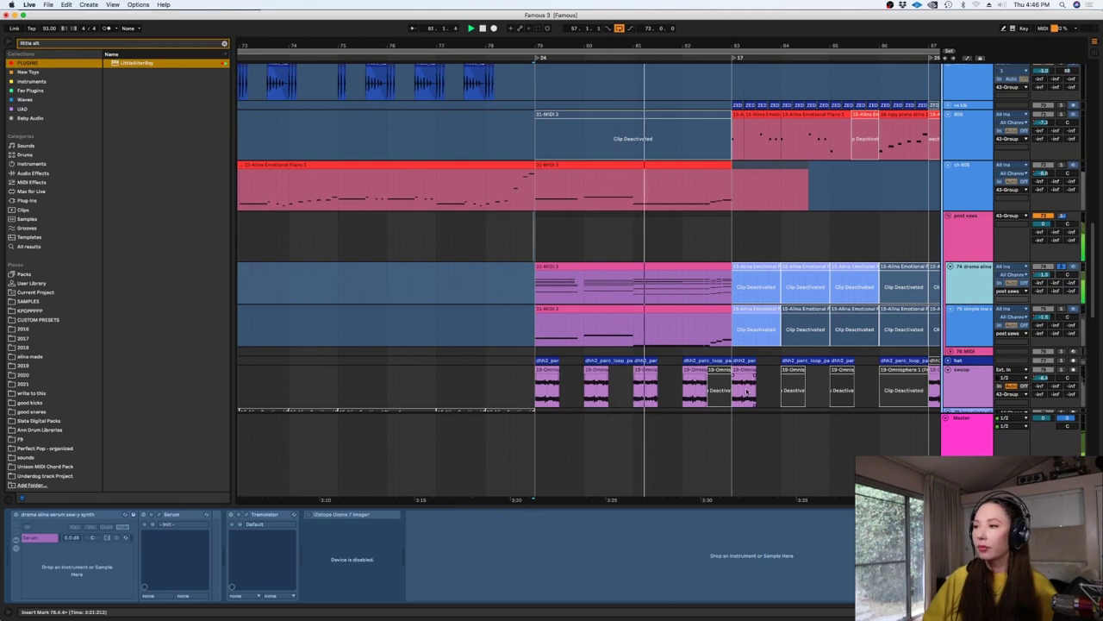
pyautogui.click(969, 231)
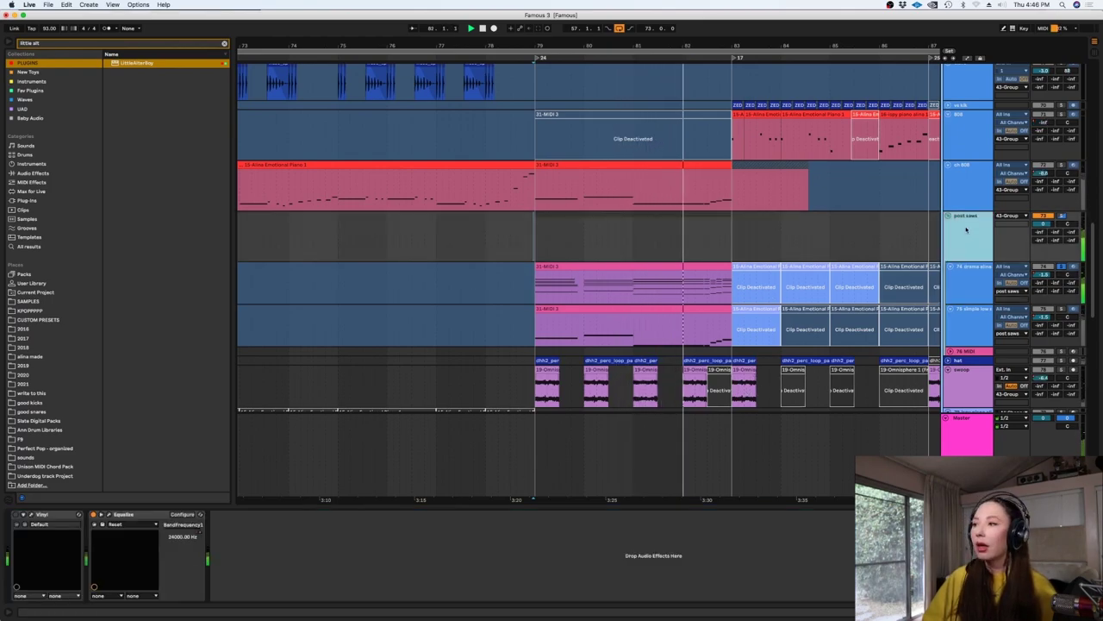
# - Open the Equalize plug-in on post saws and replay both soloed saw tracks from just before bar 79
pyautogui.click(101, 513)
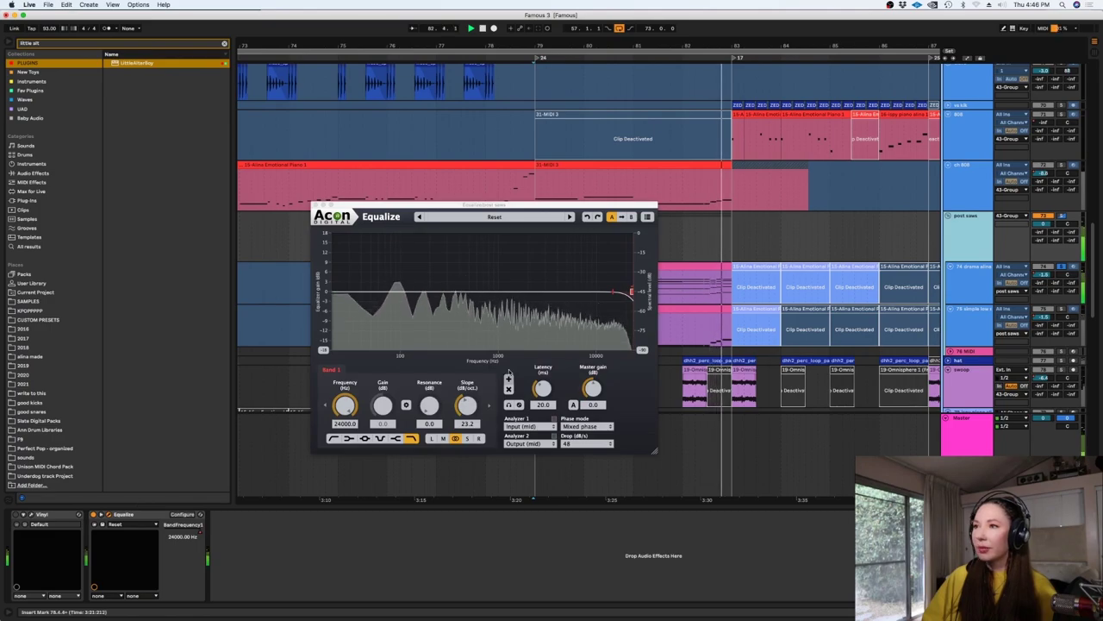
pyautogui.moveTo(590, 205); pyautogui.dragTo(637, 371)
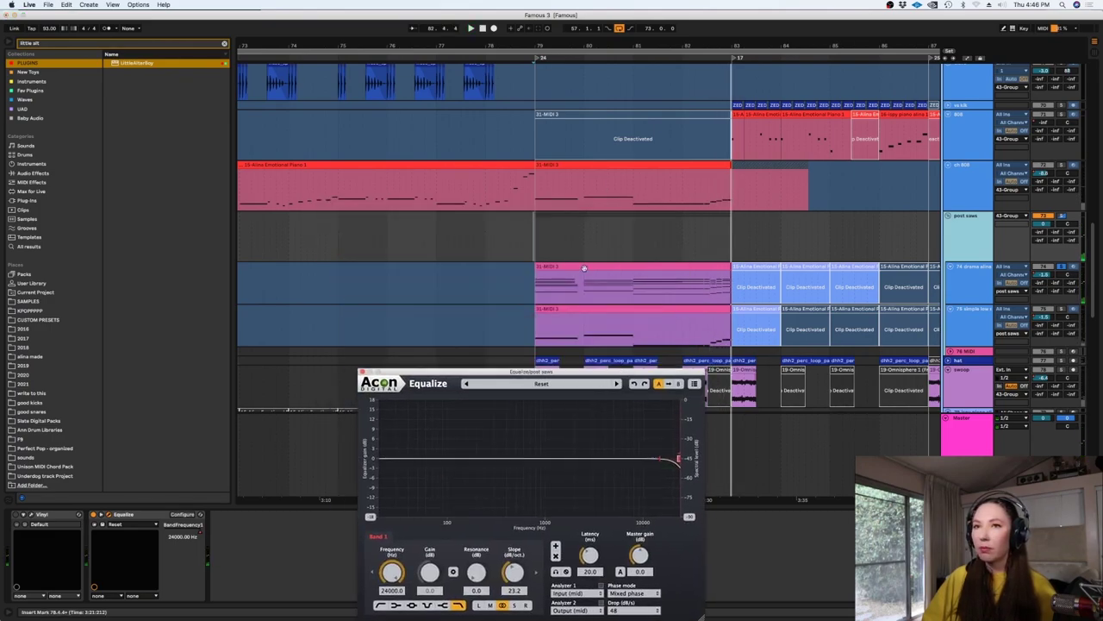
pyautogui.click(1062, 309)
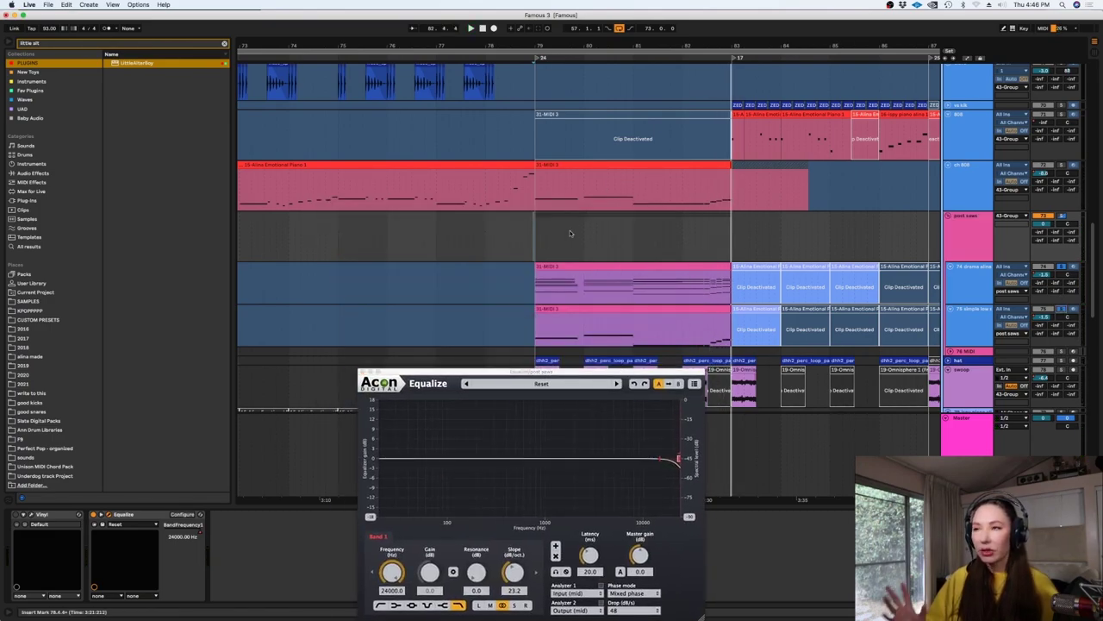
pyautogui.press('space')
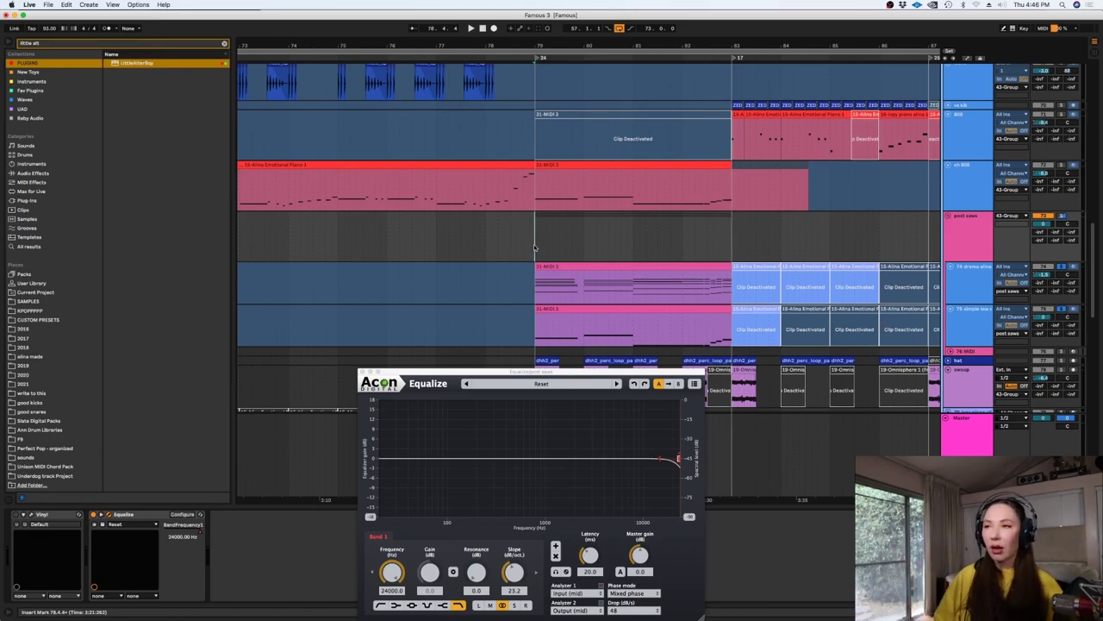
pyautogui.press('space')
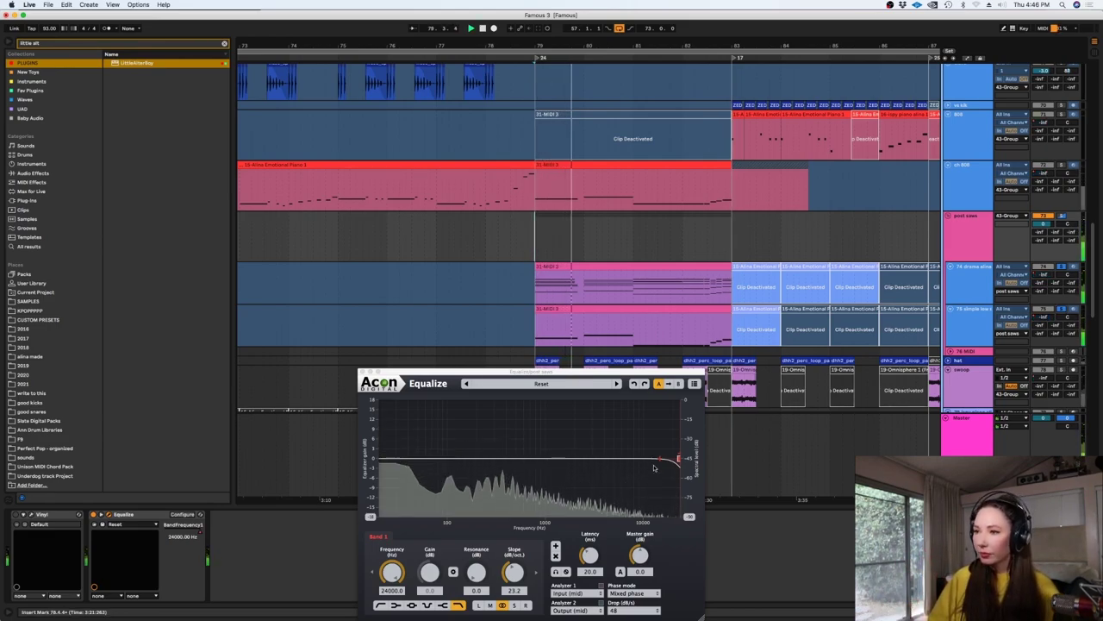
# - Sweep the Equalize high-cut frequency on post saws down to 20 Hz during playback, and close the plug-in
pyautogui.moveTo(679, 458); pyautogui.dragTo(380, 457)
pyautogui.press('space')
pyautogui.click(363, 372)
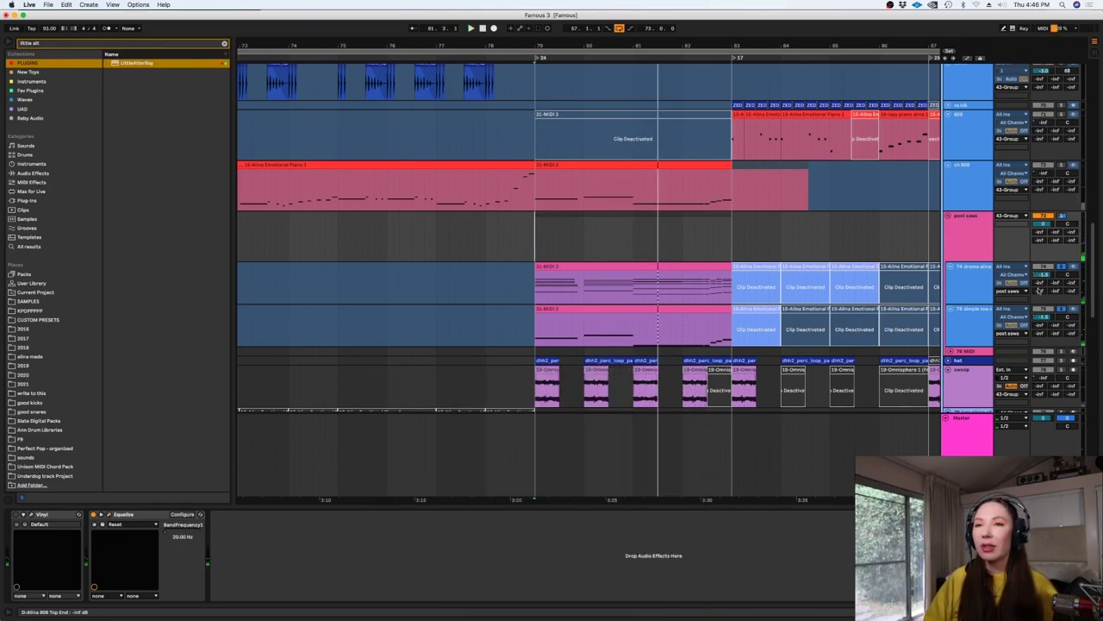
# - Unsolo the saw tracks, fold post saws, and audition the soloed bass track directly above it
pyautogui.click(1060, 270)
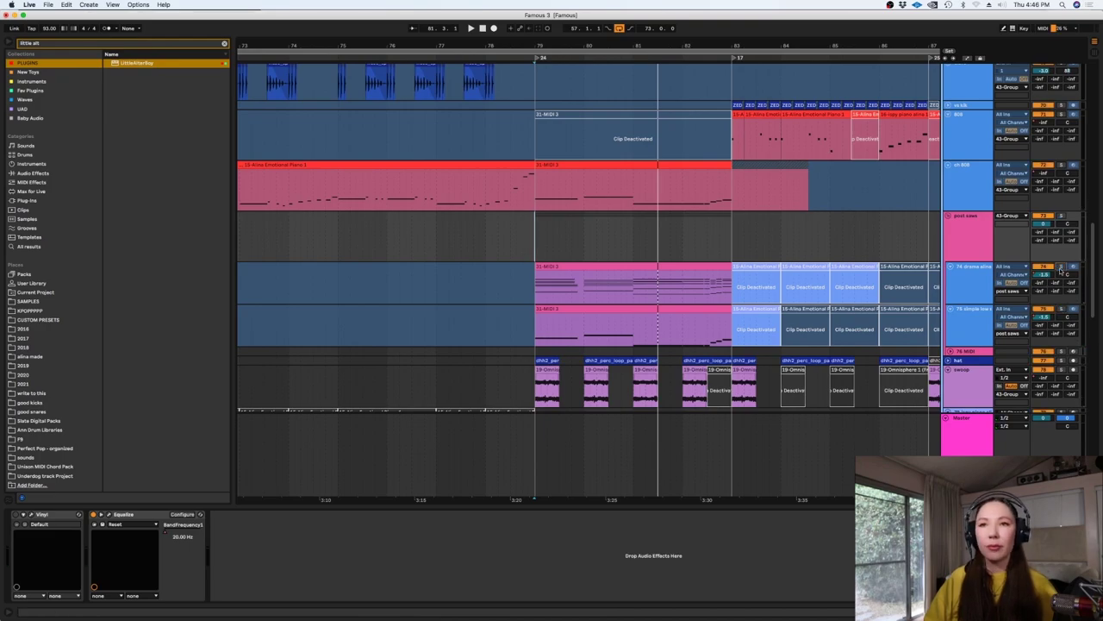
pyautogui.click(949, 216)
pyautogui.click(1068, 166)
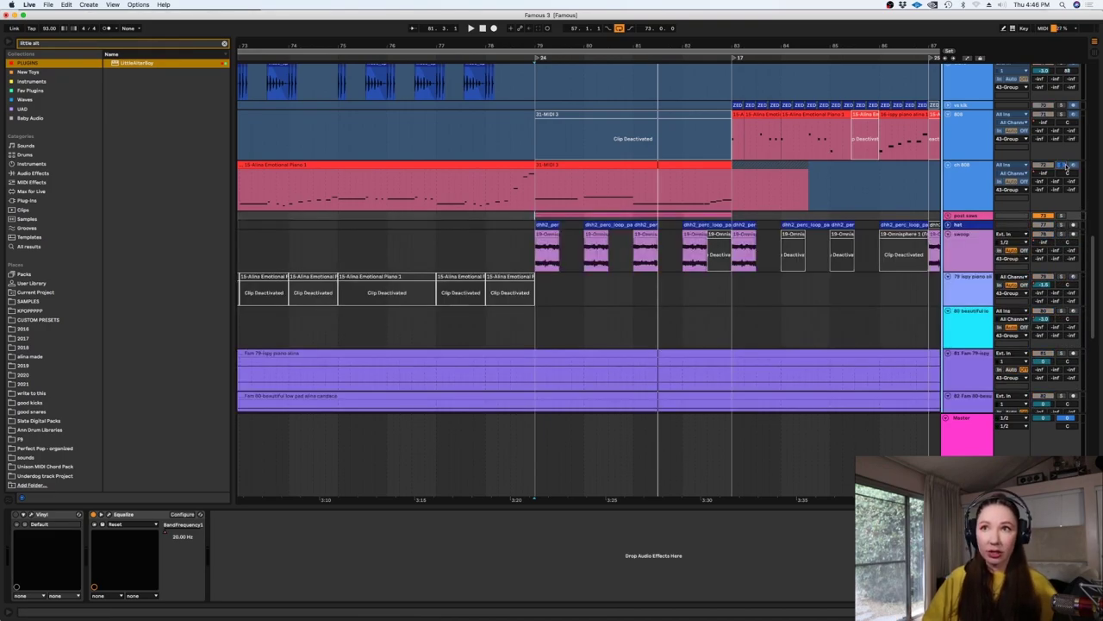
pyautogui.press('space')
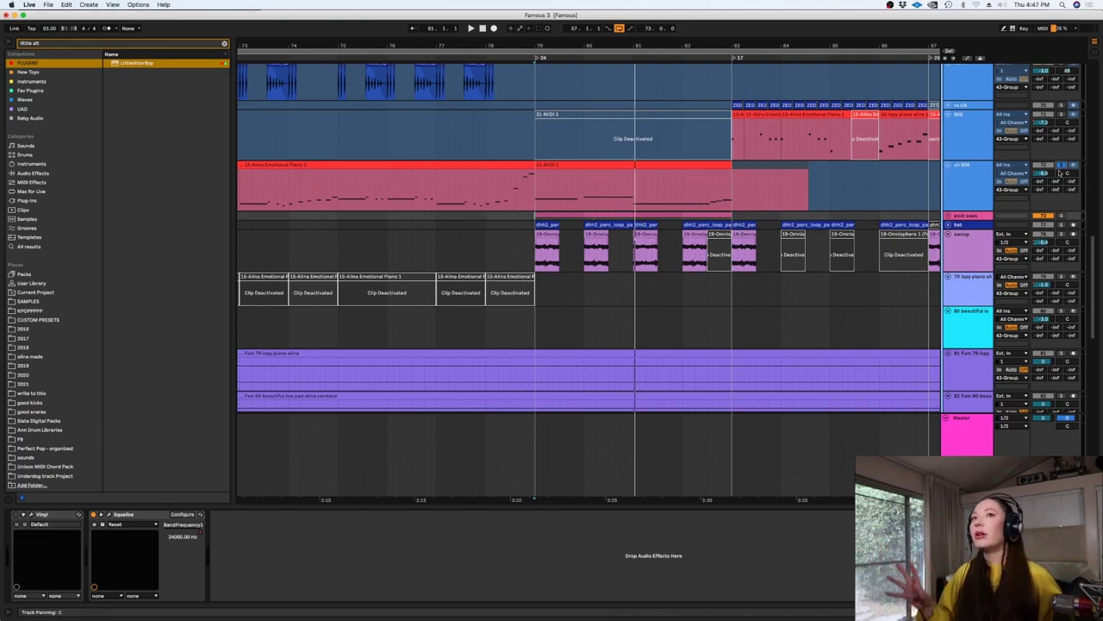
# - Play the section from just before bar 79 and audition the kik track in 48 Group soloed
pyautogui.scroll(1, 1090, 217)
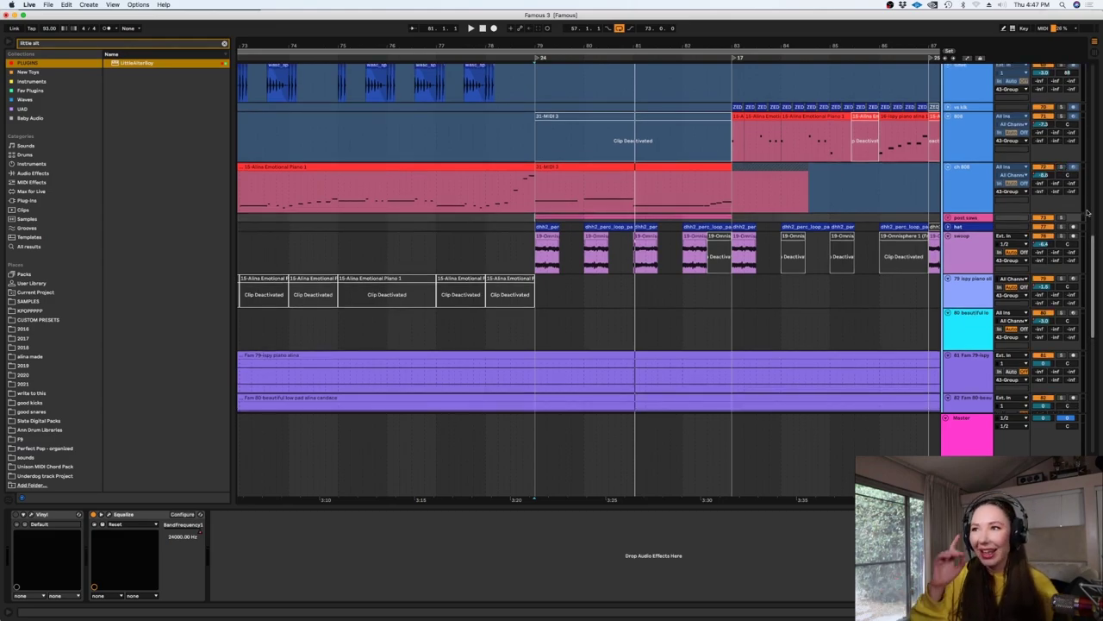
pyautogui.scroll(8, 1092, 242)
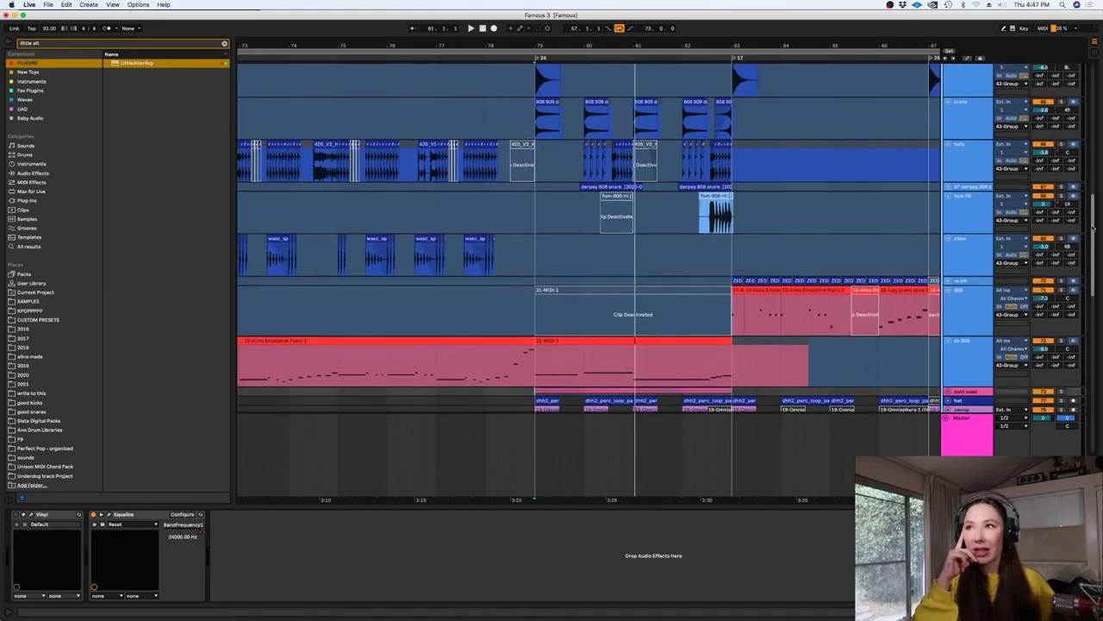
pyautogui.scroll(10, 1092, 205)
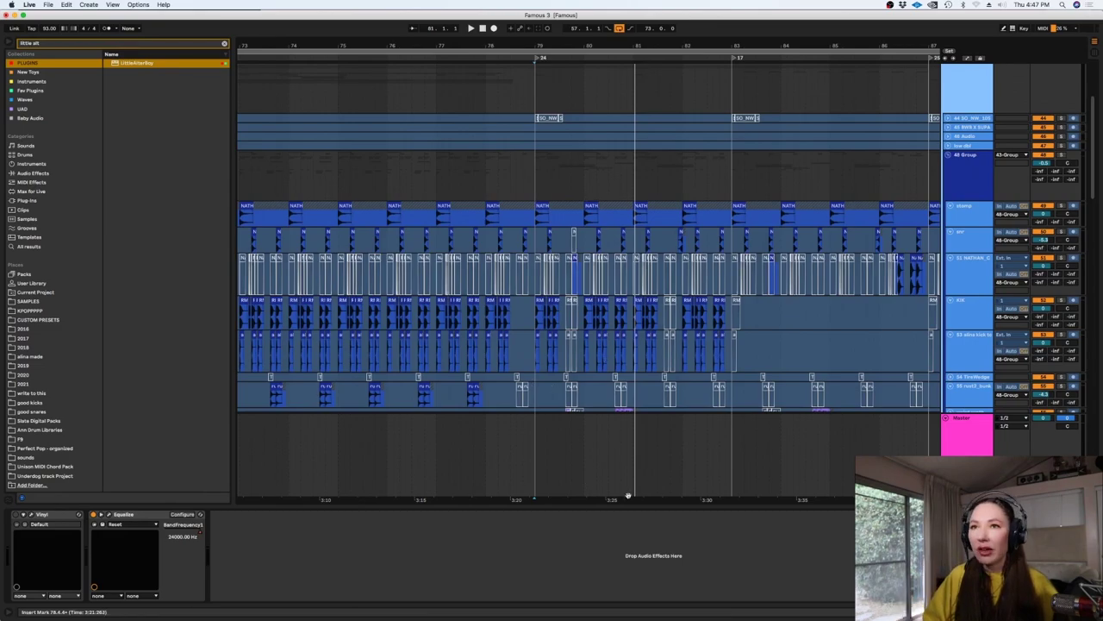
pyautogui.scroll(-2, 553, 266)
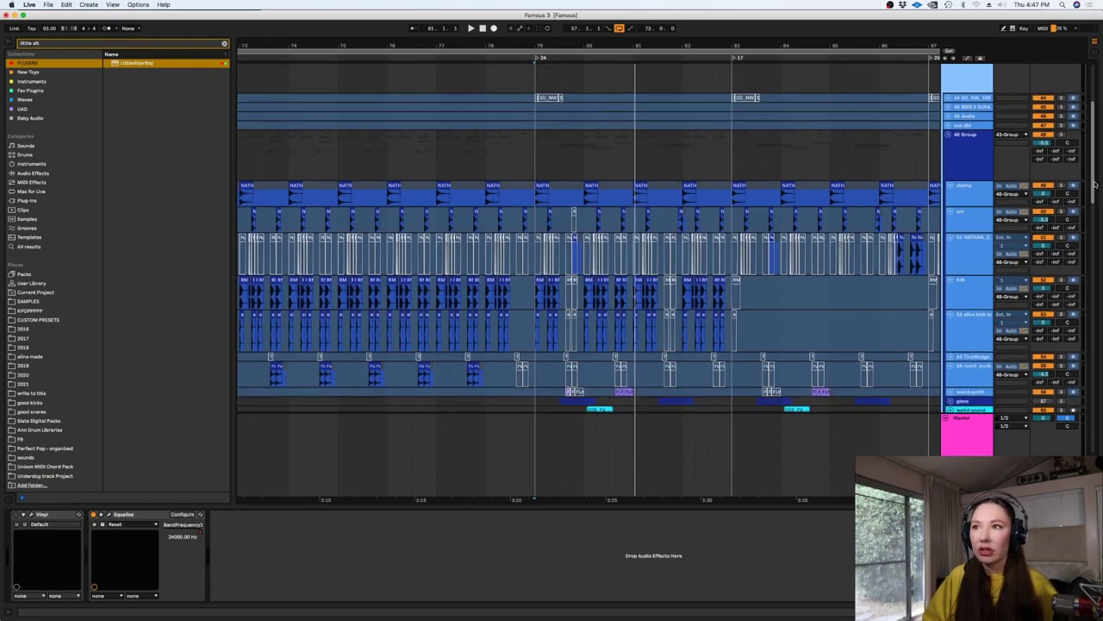
pyautogui.click(542, 305)
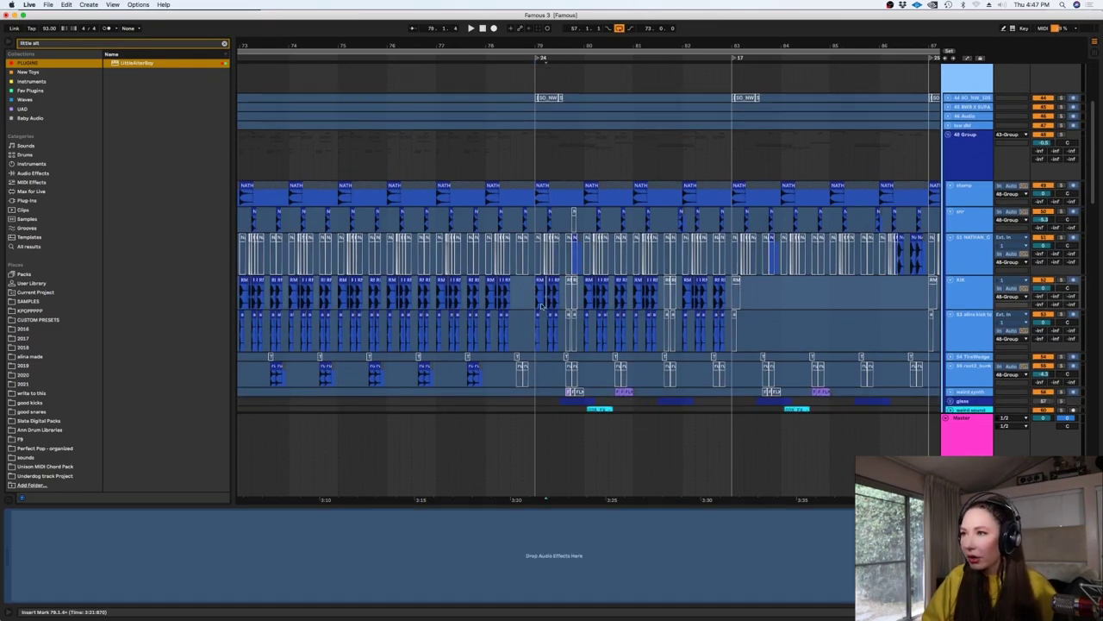
pyautogui.press('space')
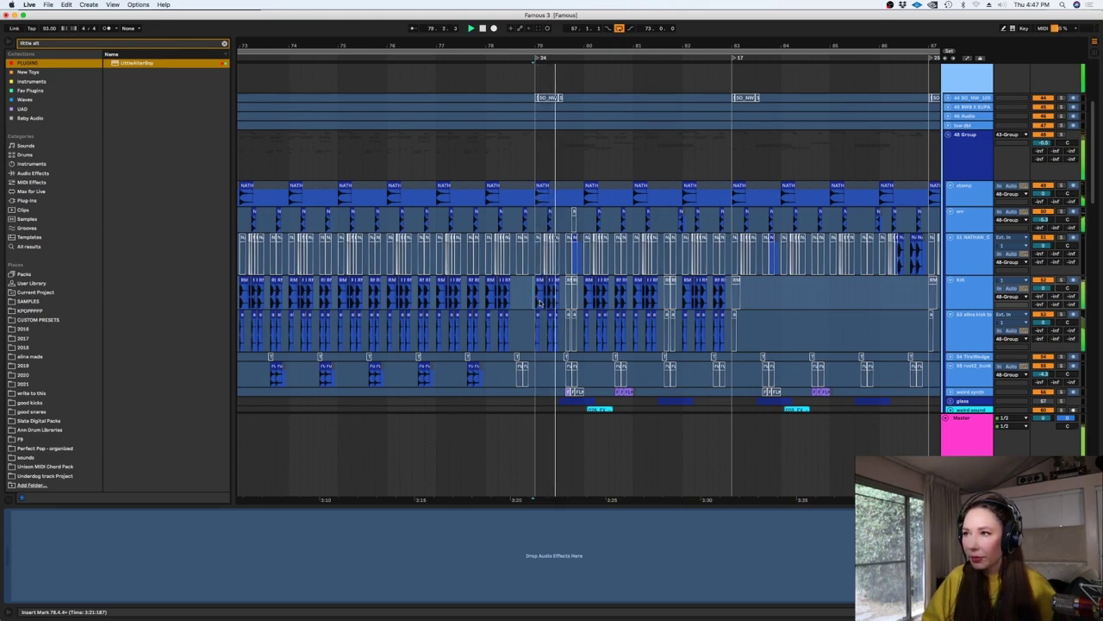
pyautogui.click(1061, 280)
pyautogui.press('space')
pyautogui.press('space')
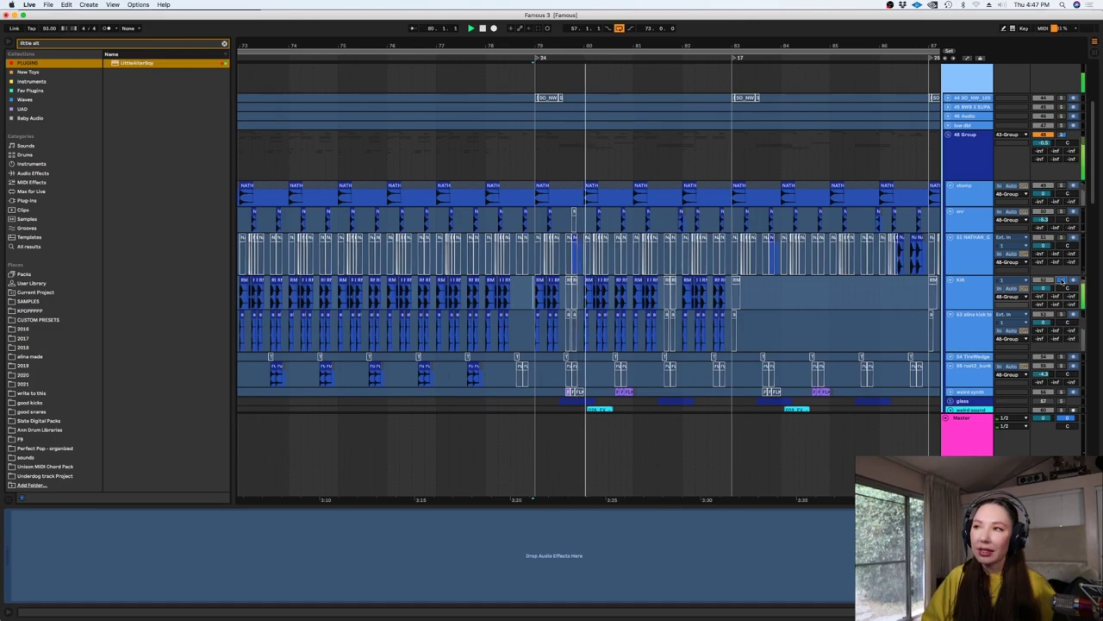
pyautogui.click(1062, 280)
# - Unfold the weird sound track and audition it soloed from just before bar 80
pyautogui.moveTo(1095, 169); pyautogui.dragTo(1095, 218)
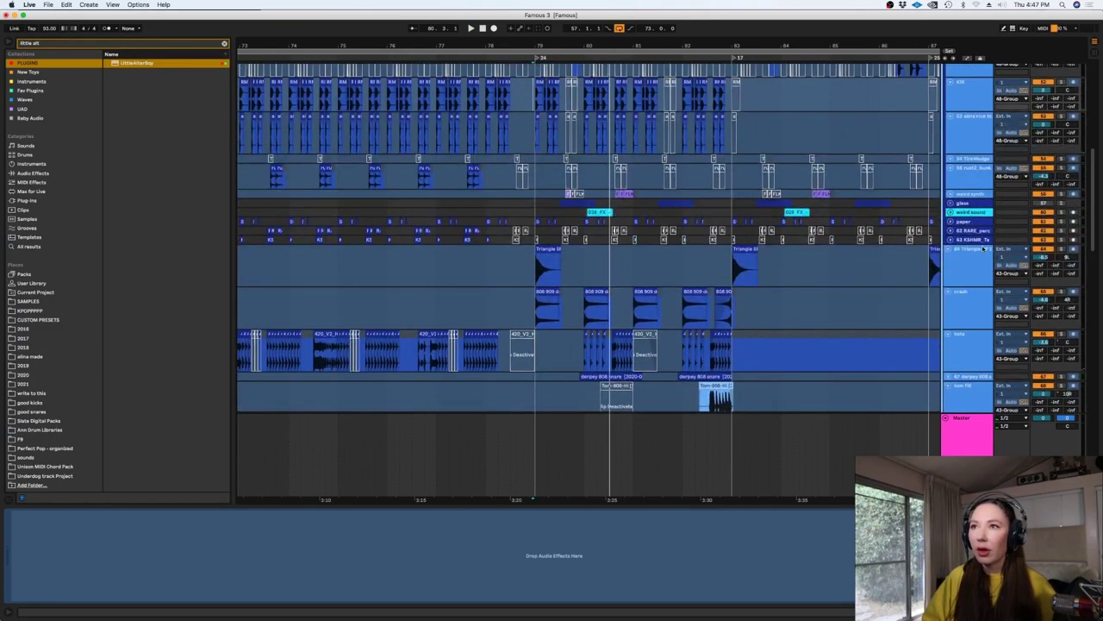
pyautogui.click(951, 213)
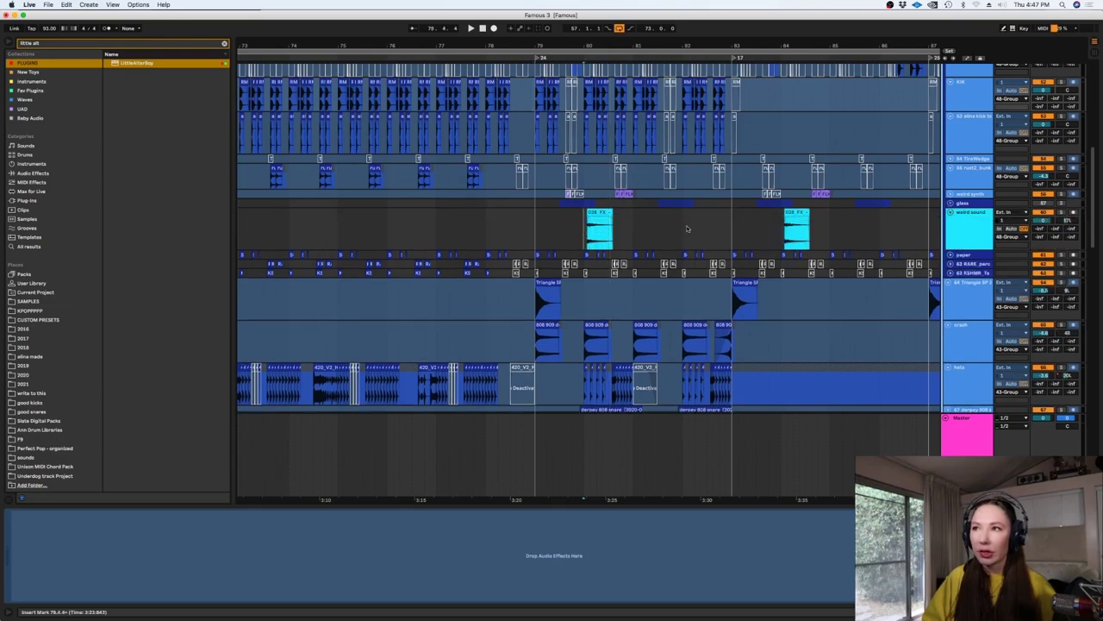
pyautogui.click(1063, 213)
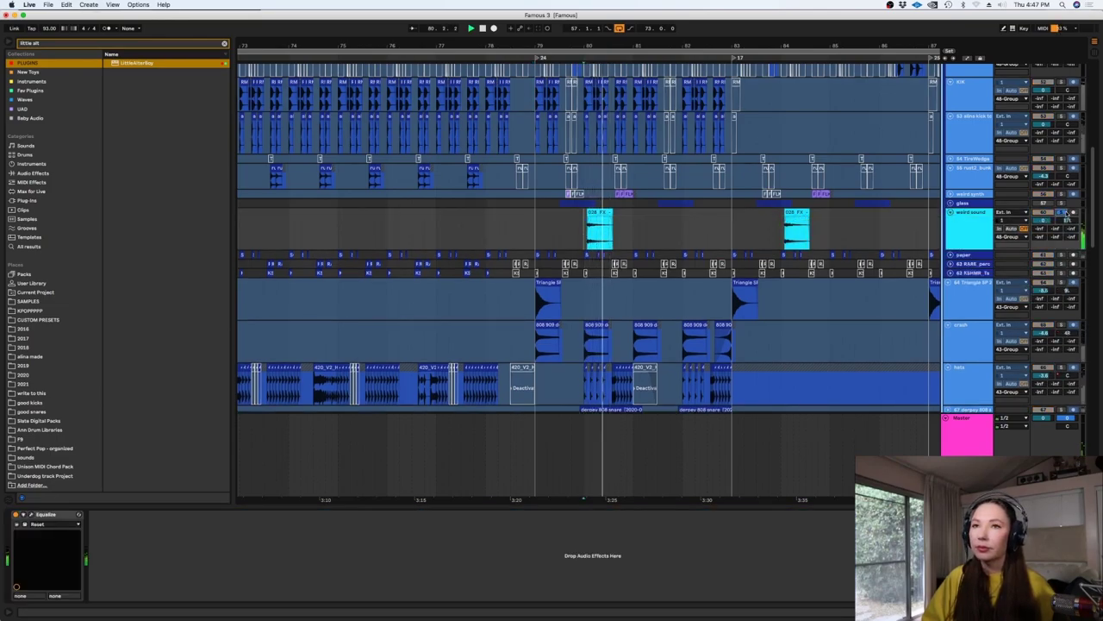
pyautogui.press('space')
pyautogui.click(1063, 213)
# - Solo the weird synth track, play its purple clip after bar 80, and unsolo it
pyautogui.click(1062, 194)
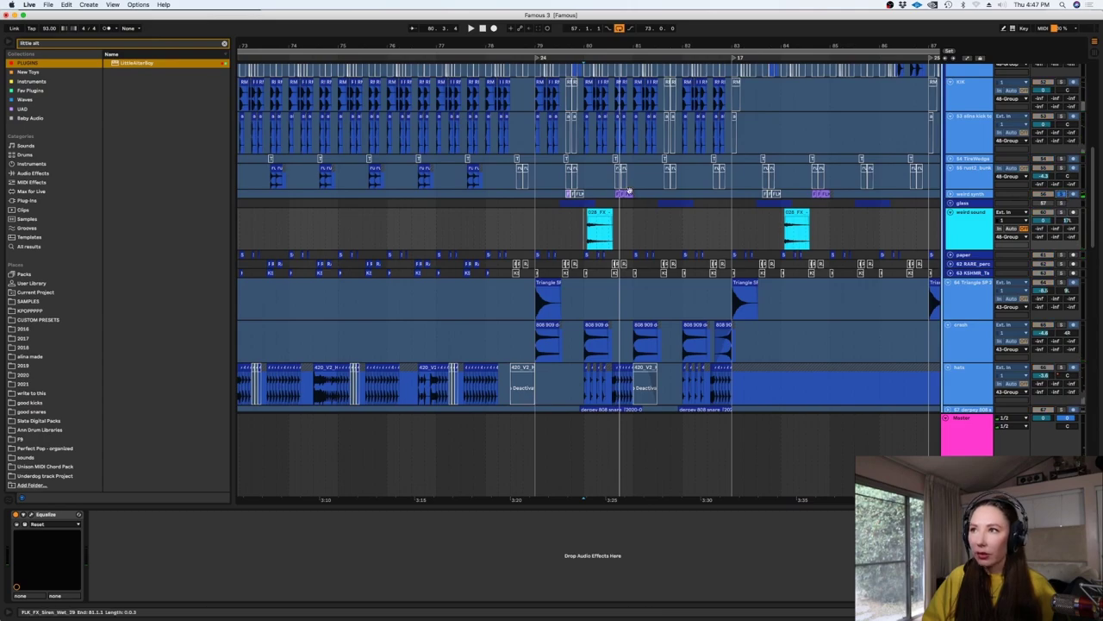
pyautogui.click(615, 196)
pyautogui.press('space')
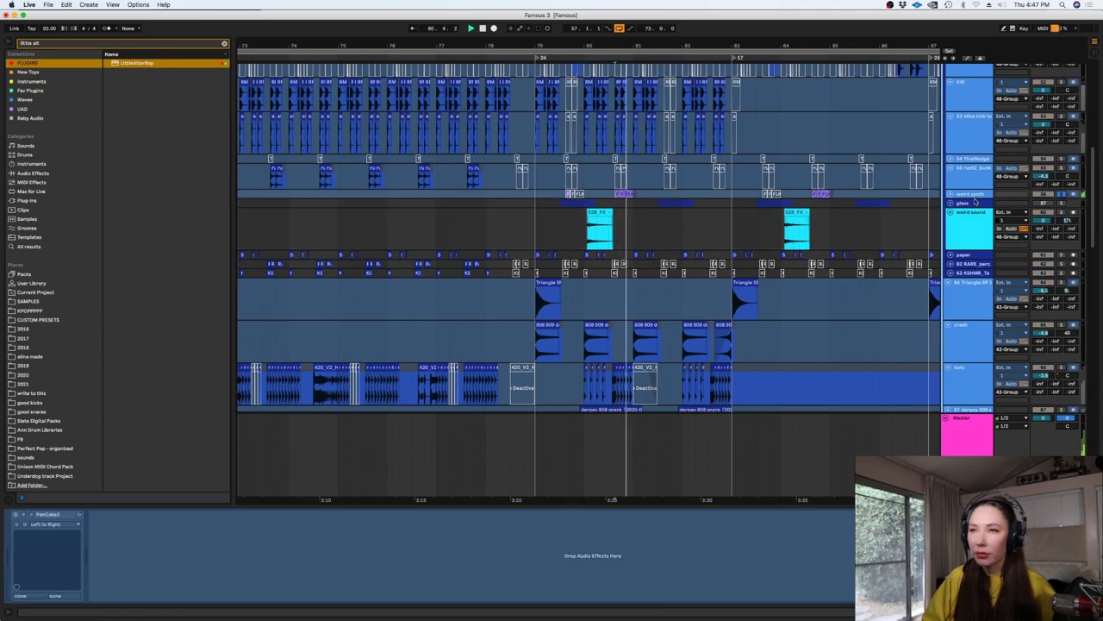
pyautogui.click(1061, 194)
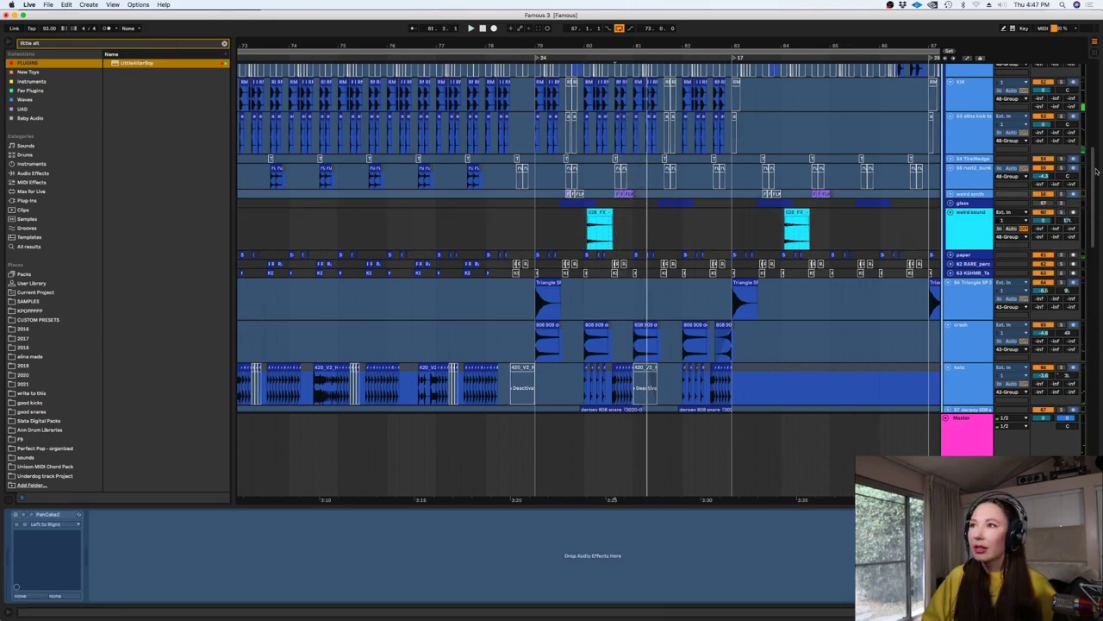
# - Play the full arrangement from bar 82 into the section after bar 83 and view its percussion tracks
pyautogui.moveTo(1095, 175); pyautogui.dragTo(1092, 71)
pyautogui.rightClick(668, 165)
pyautogui.click(785, 226)
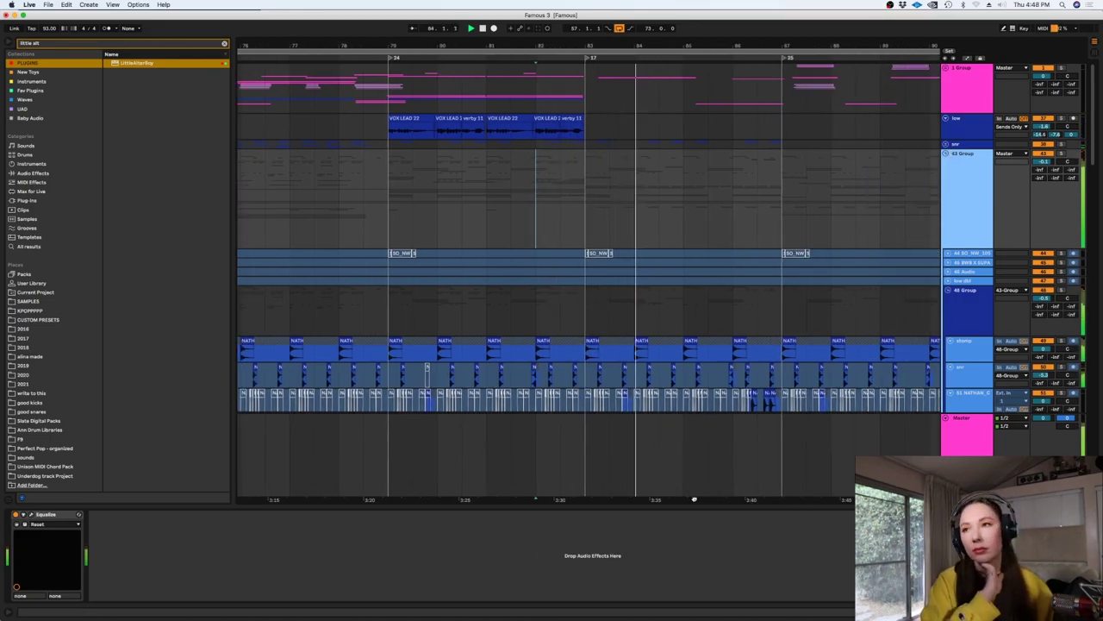
pyautogui.moveTo(1096, 135); pyautogui.dragTo(1094, 237)
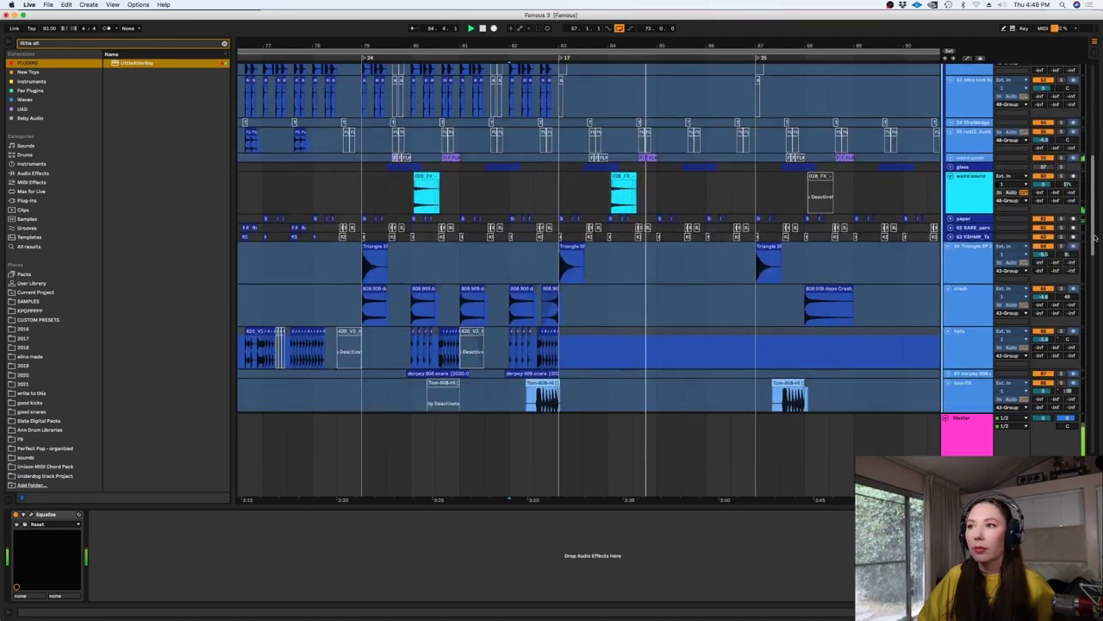
pyautogui.scroll(-3, 1088, 221)
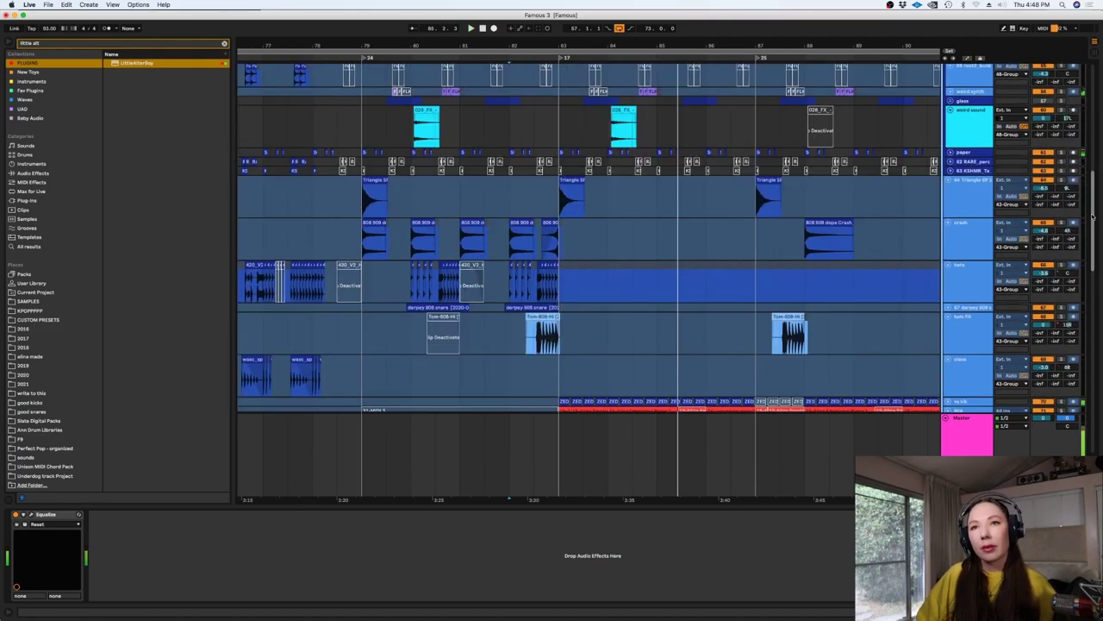
pyautogui.press('space')
# - Unfold the kick track directly above 808 and play the section from 83.1.1
pyautogui.moveTo(1094, 219); pyautogui.dragTo(1078, 79)
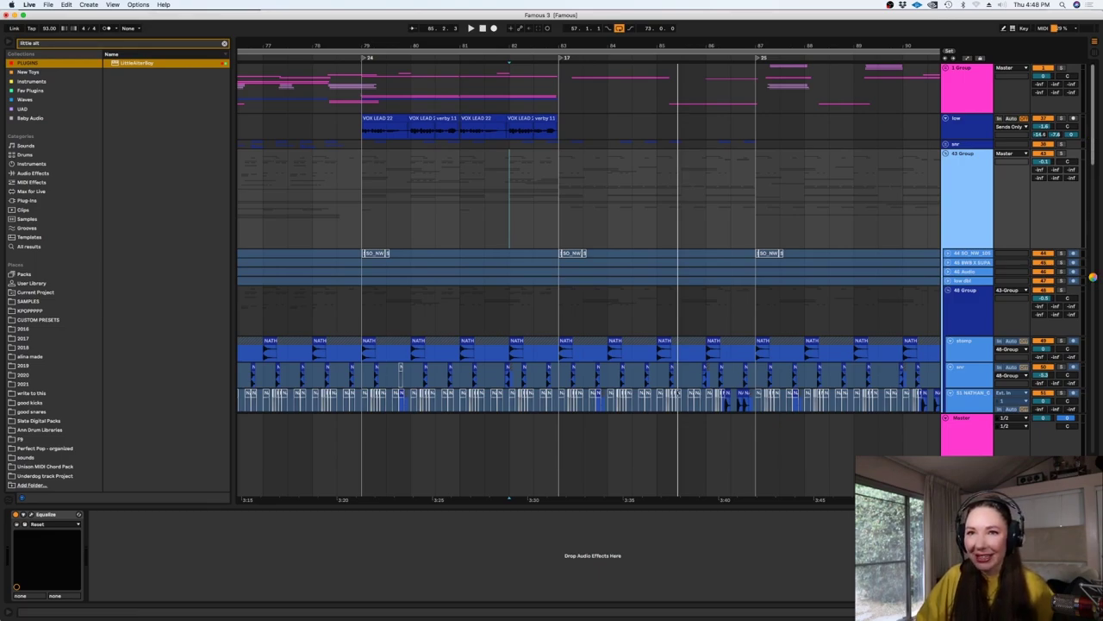
pyautogui.moveTo(1093, 276); pyautogui.dragTo(1098, 301)
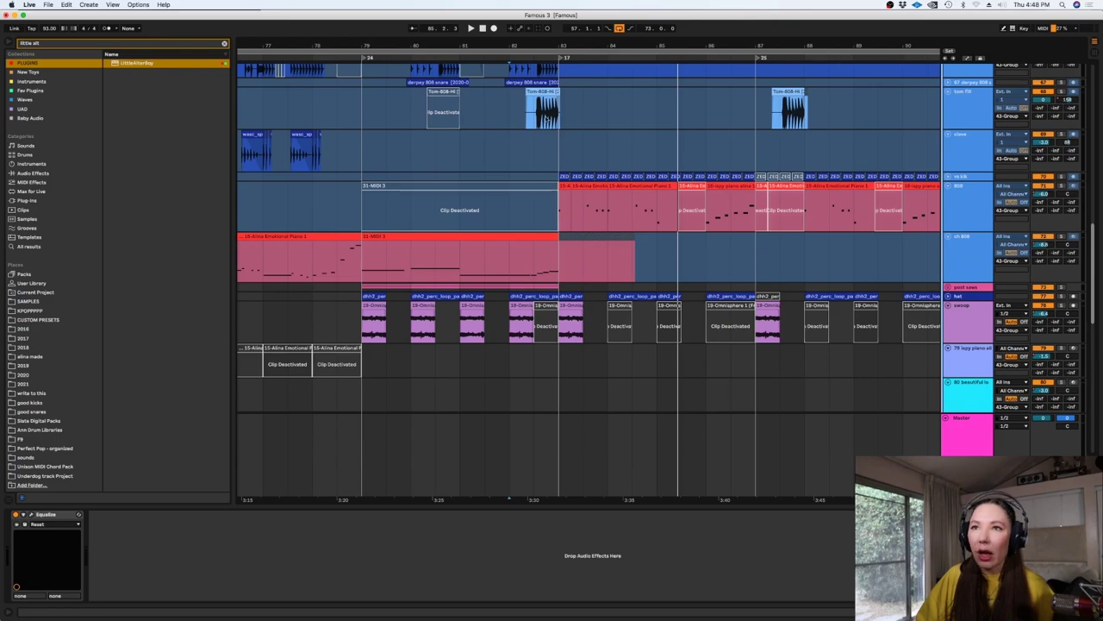
pyautogui.scroll(-10, 646, 200)
pyautogui.moveTo(1096, 408); pyautogui.dragTo(1076, 284)
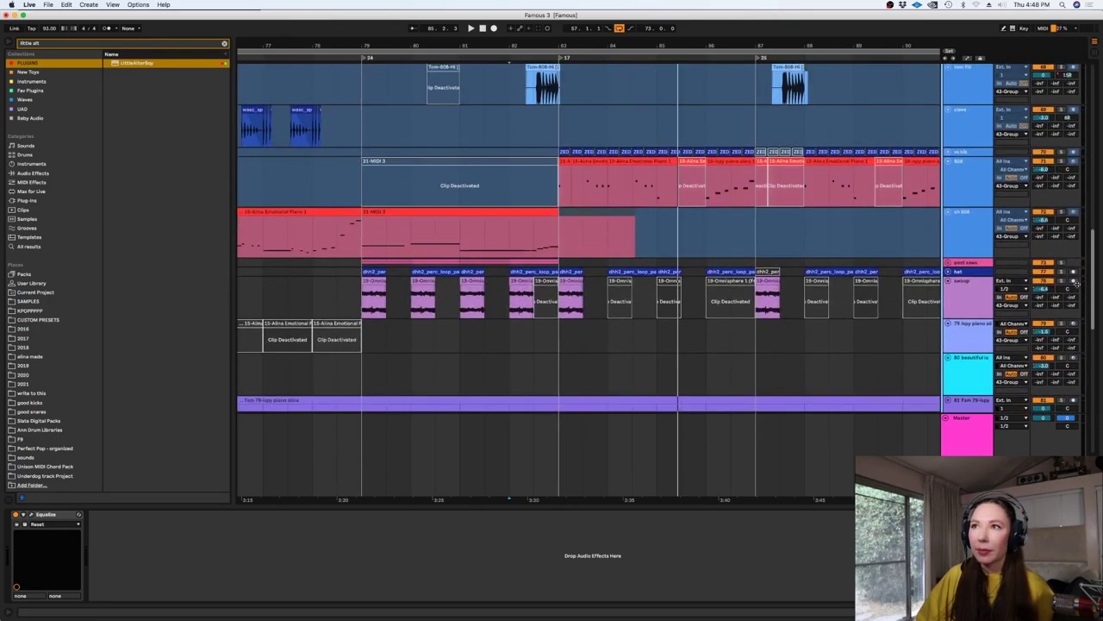
pyautogui.click(1061, 152)
pyautogui.press('space')
pyautogui.click(562, 57)
pyautogui.click(948, 153)
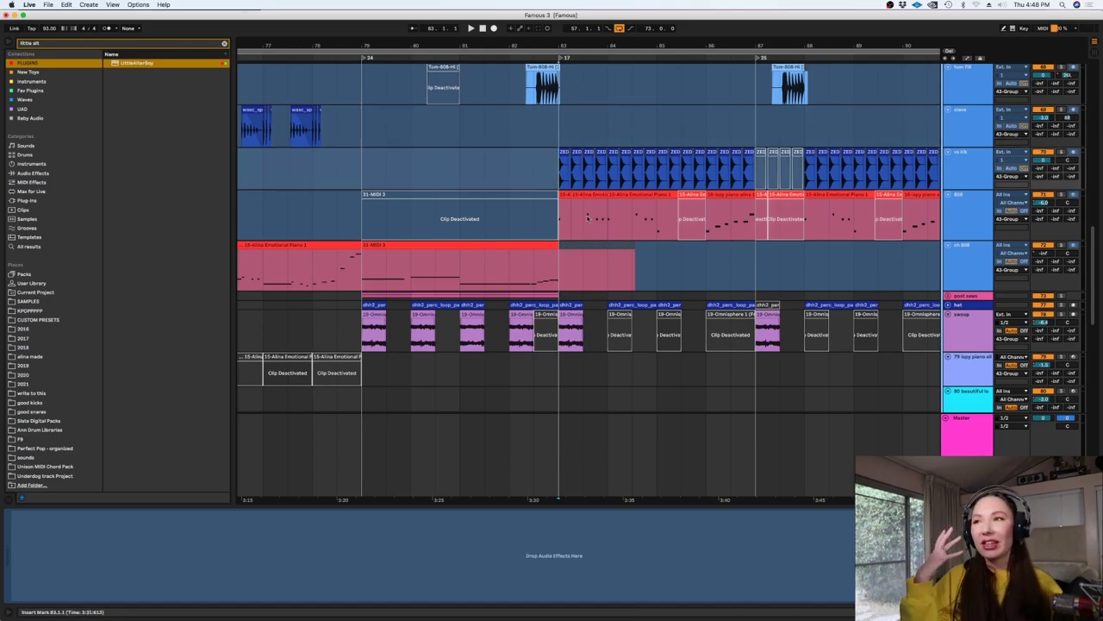
pyautogui.press('space')
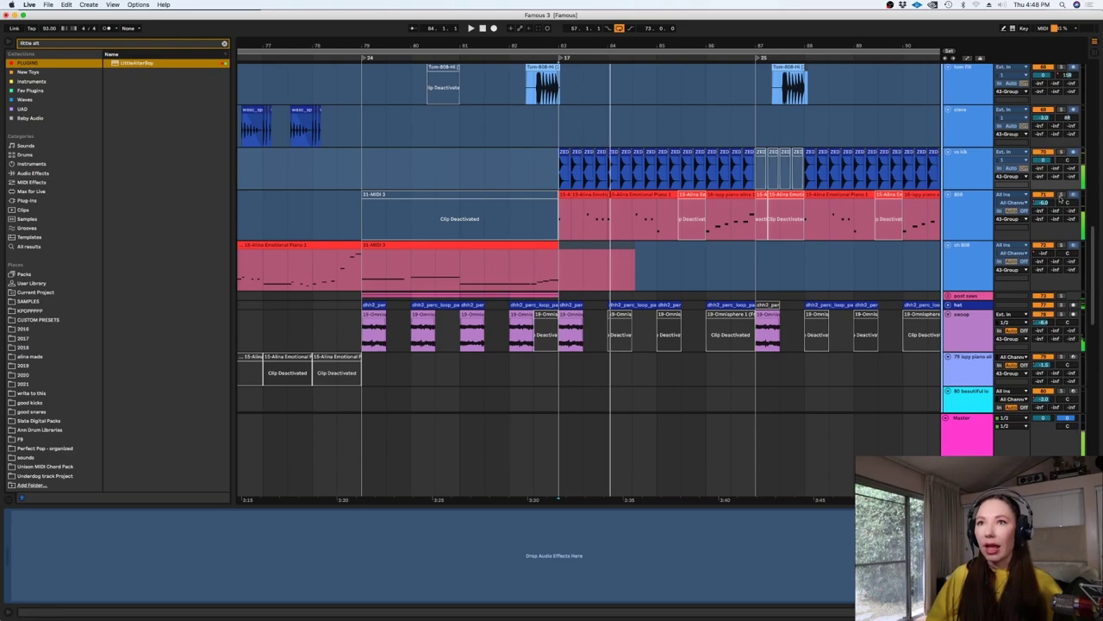
# - Solo the 808 track and play it from 83.1.1
pyautogui.click(561, 226)
pyautogui.press('space')
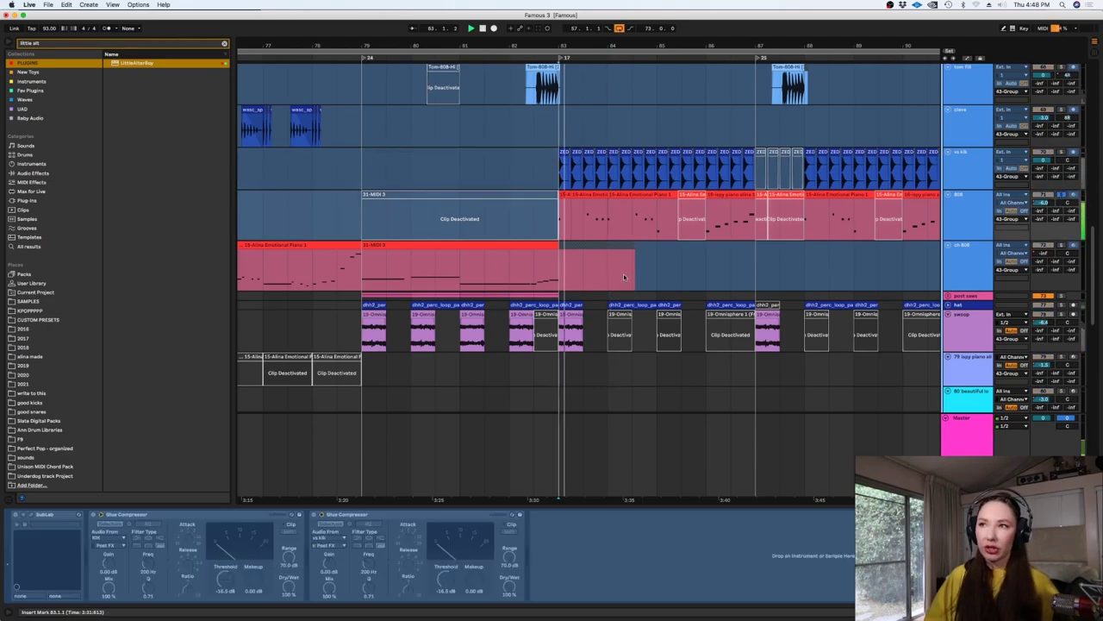
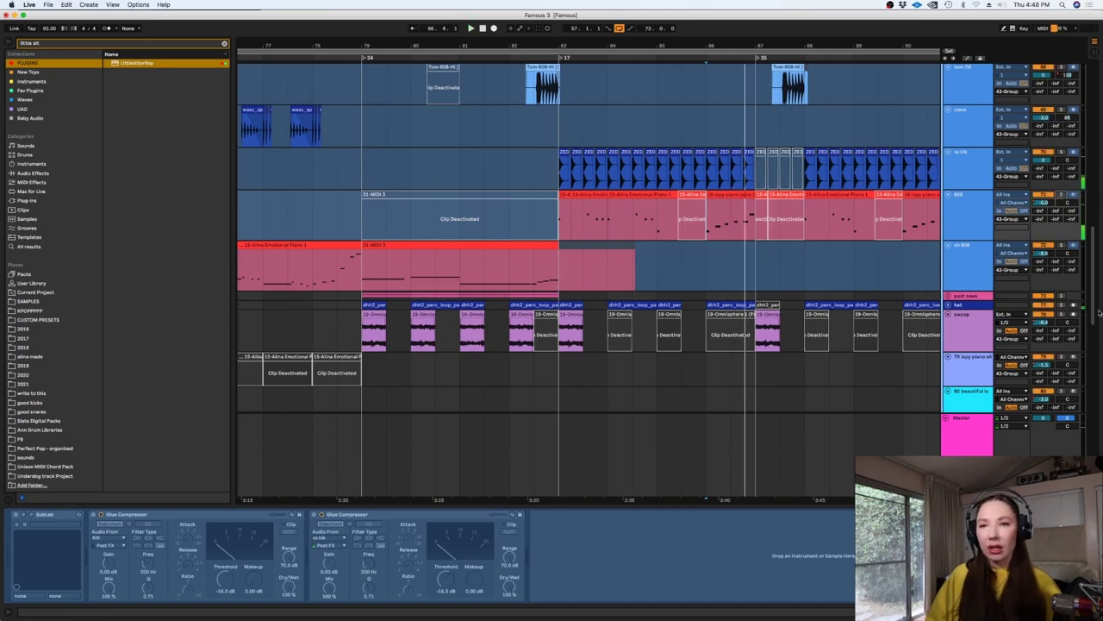
# - Play the full arrangement from 86.1.1 and view the kick and percussion tracks in 43 Group
pyautogui.moveTo(1095, 249); pyautogui.dragTo(1062, 130)
pyautogui.scroll(-5, 662, 102)
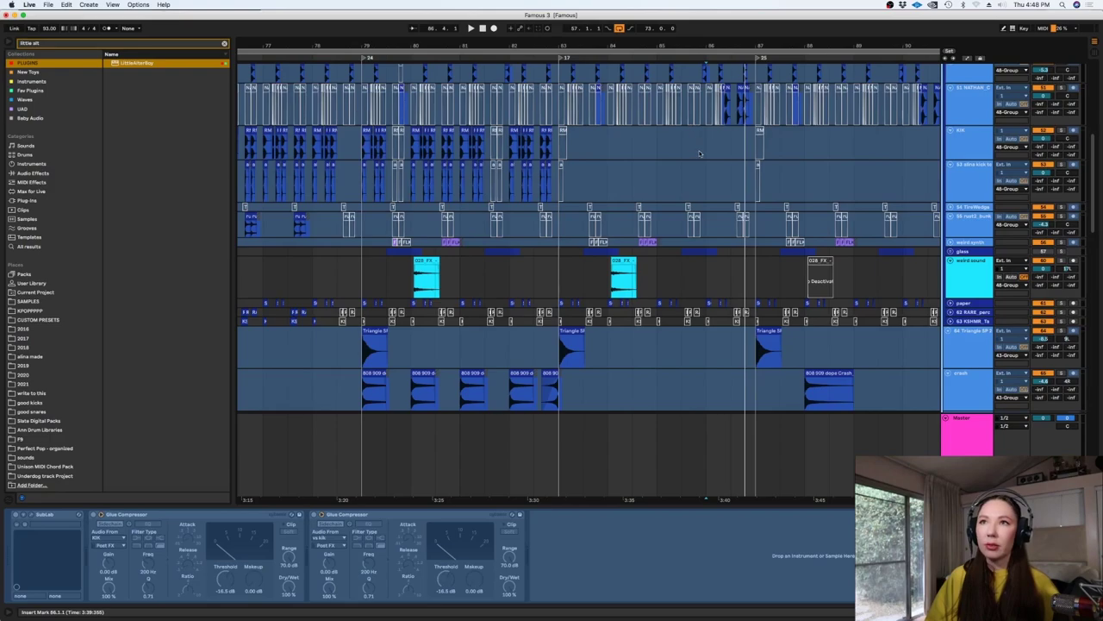
pyautogui.click(700, 153)
pyautogui.press('space')
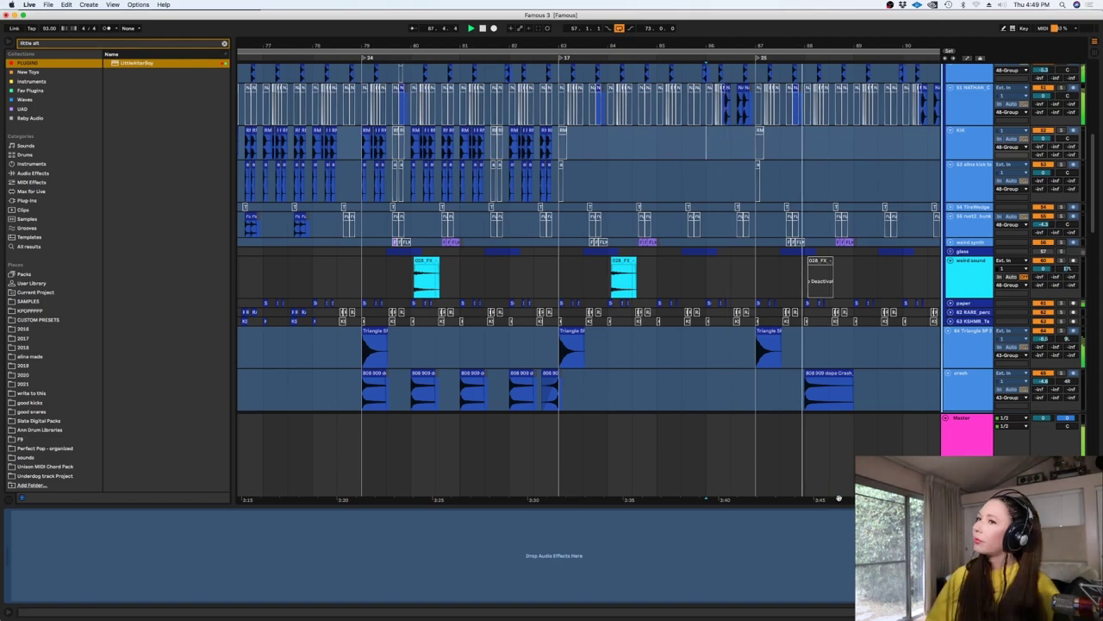
# - Fold 43 Group and unfold 1 Group to expose its vocal tracks
pyautogui.moveTo(1091, 192); pyautogui.dragTo(1094, 125)
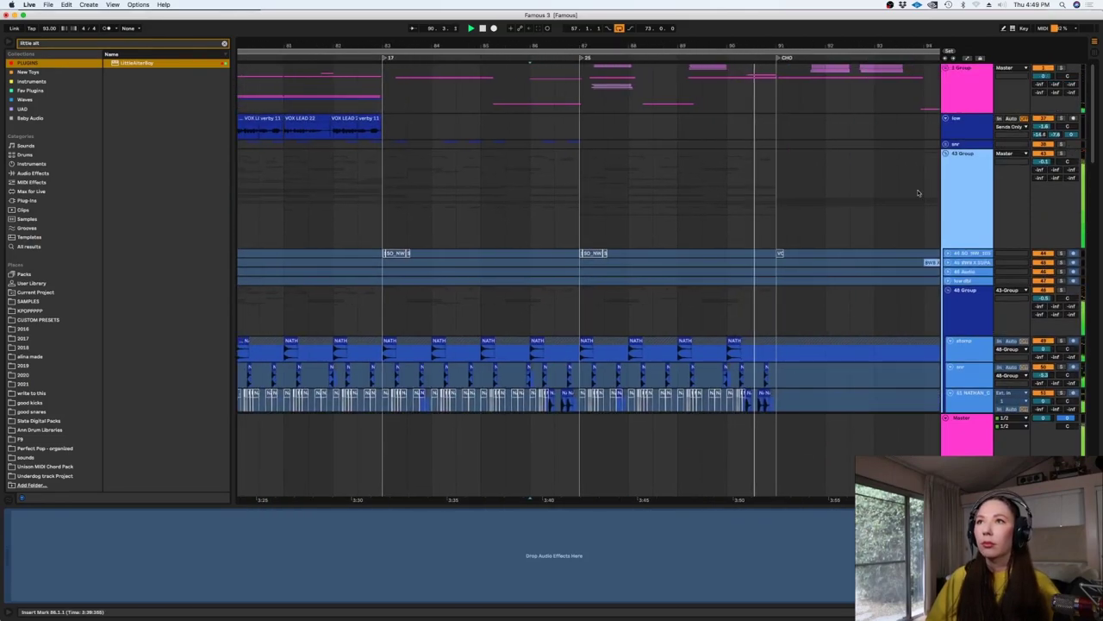
pyautogui.click(945, 153)
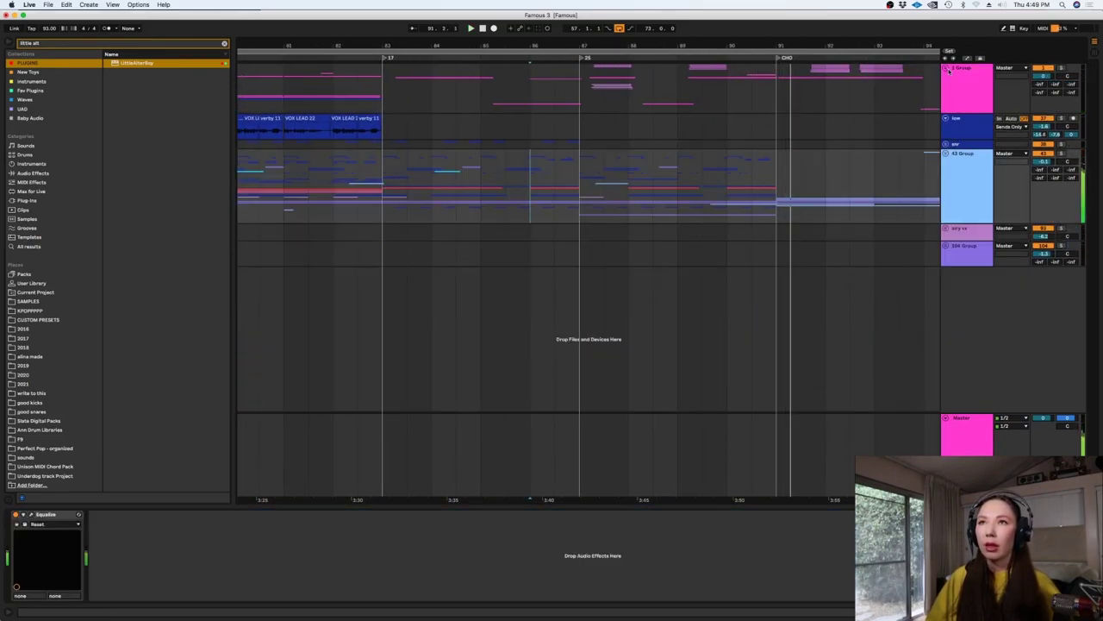
pyautogui.click(946, 69)
# - Play the arrangement from 87.1.1, over the first clips of the vocal subgroup inside 1 Group
pyautogui.click(614, 146)
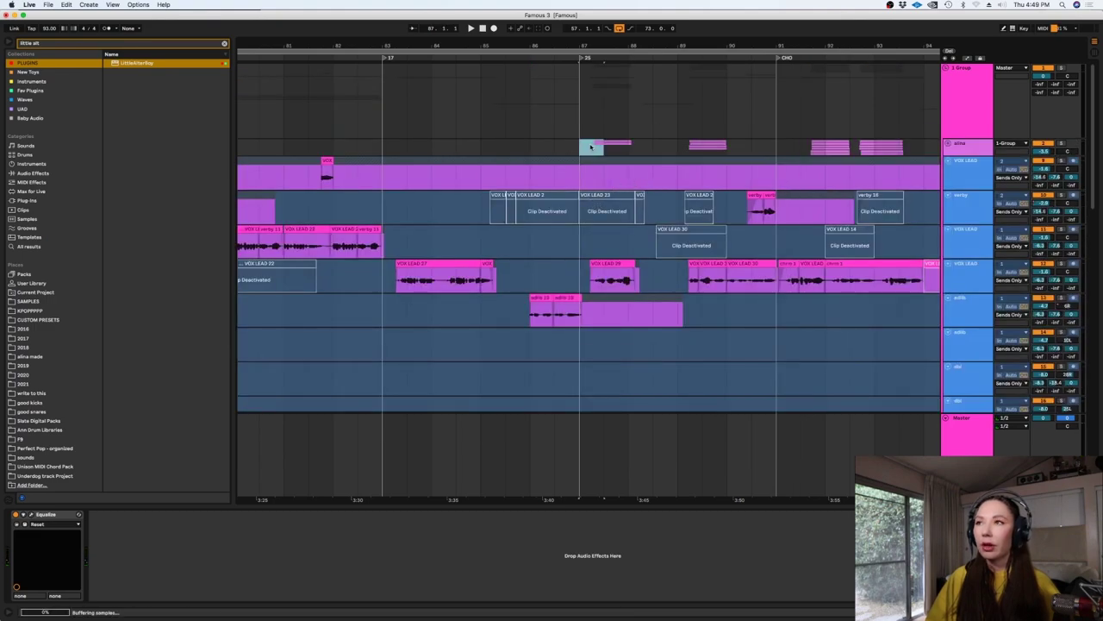
pyautogui.press('+')
pyautogui.press('space')
pyautogui.rightClick(614, 147)
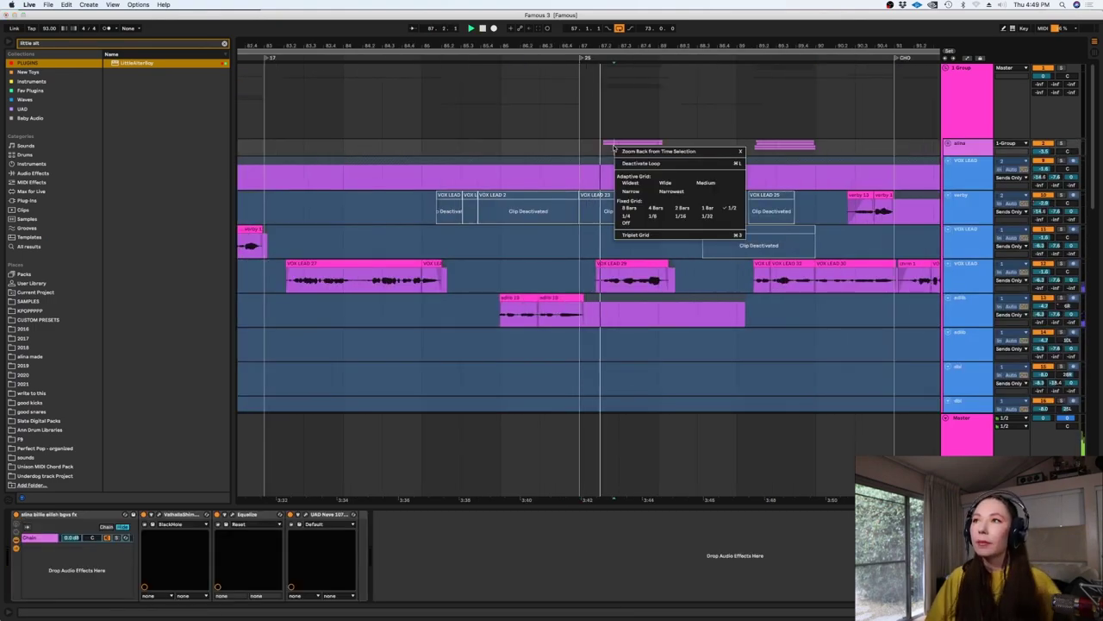
pyautogui.click(734, 143)
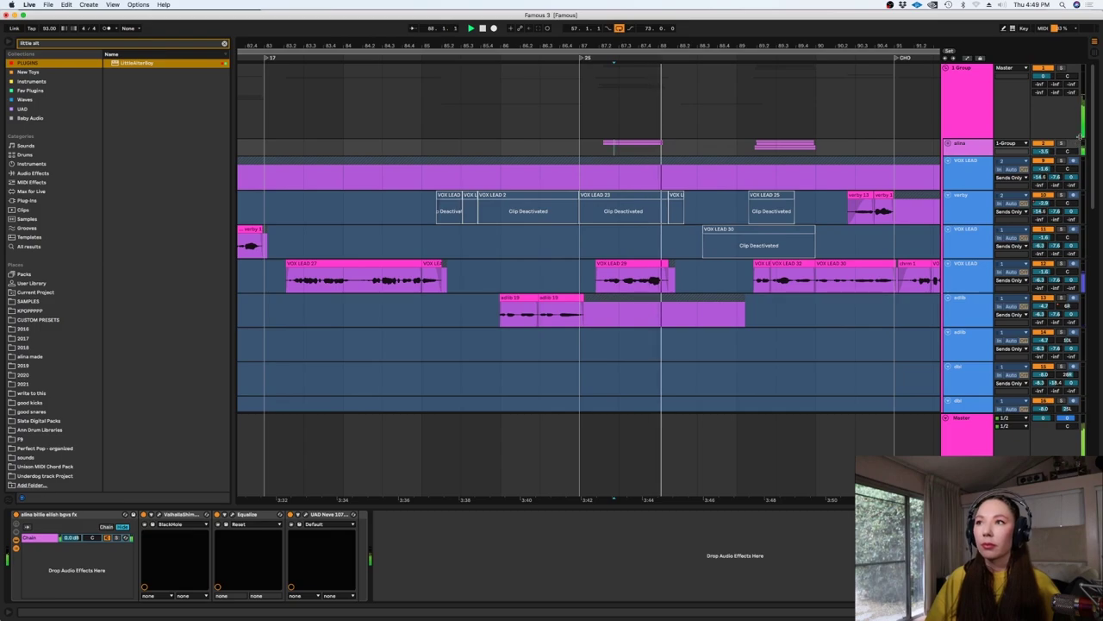
pyautogui.press('space')
# - Solo the four bgv tracks that hold clips after bar 87 and play them from 87.2.1
pyautogui.moveTo(1094, 176); pyautogui.dragTo(1094, 261)
pyautogui.click(966, 164)
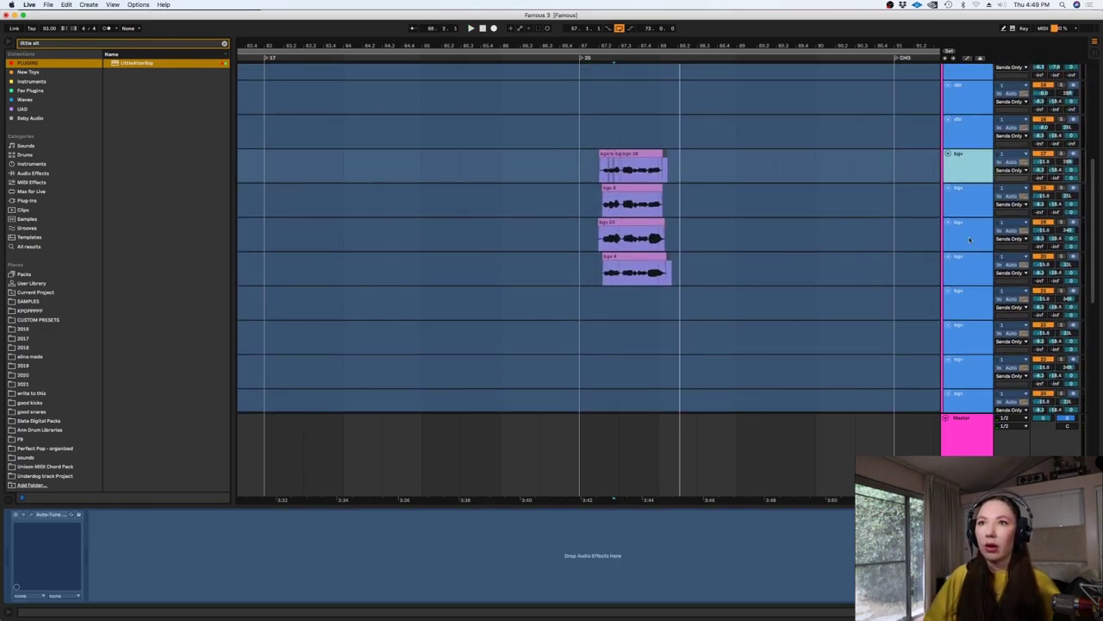
pyautogui.keyDown('shift'); pyautogui.click(965, 267); pyautogui.keyUp('shift')
pyautogui.click(604, 172)
pyautogui.press('space')
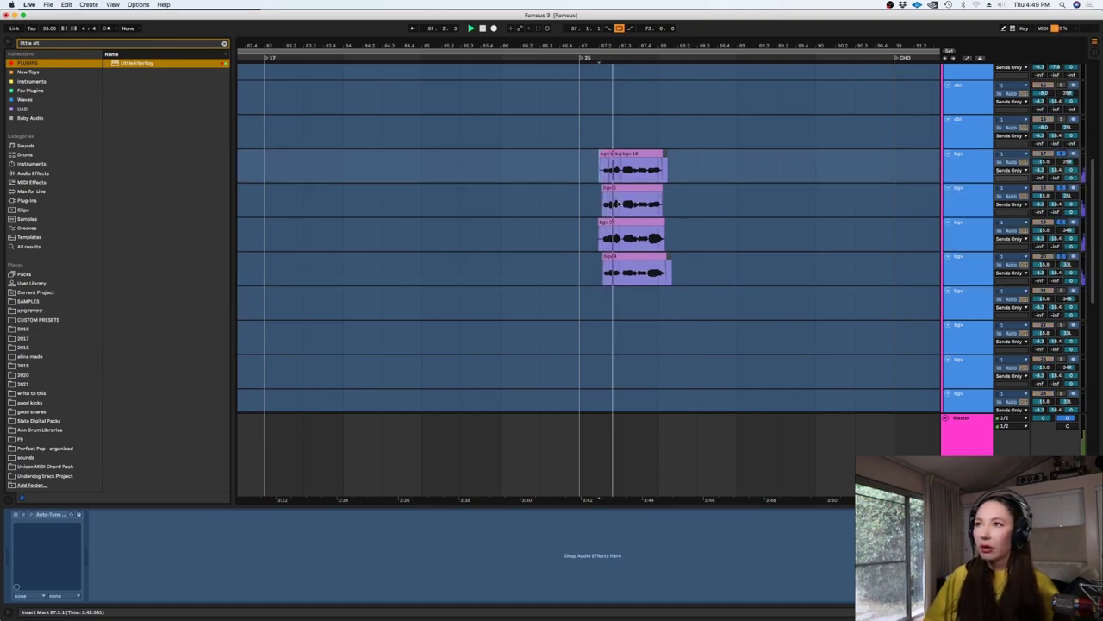
# - Stop playback and unsolo the four bgv tracks
pyautogui.press('space')
pyautogui.click(966, 269)
pyautogui.keyDown('shift'); pyautogui.click(969, 161); pyautogui.keyUp('shift')
pyautogui.click(1062, 155)
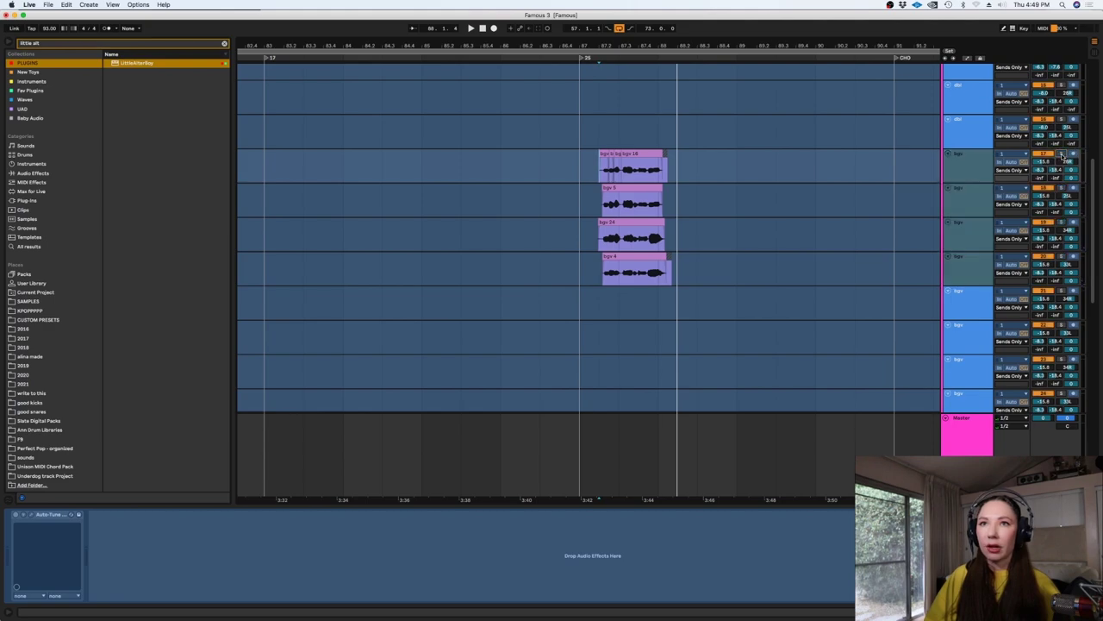
# - Solo the vocal subgroup inside 1 Group and audition its clips from 87.2.1 up to bar 90
pyautogui.moveTo(1091, 177); pyautogui.dragTo(1089, 84)
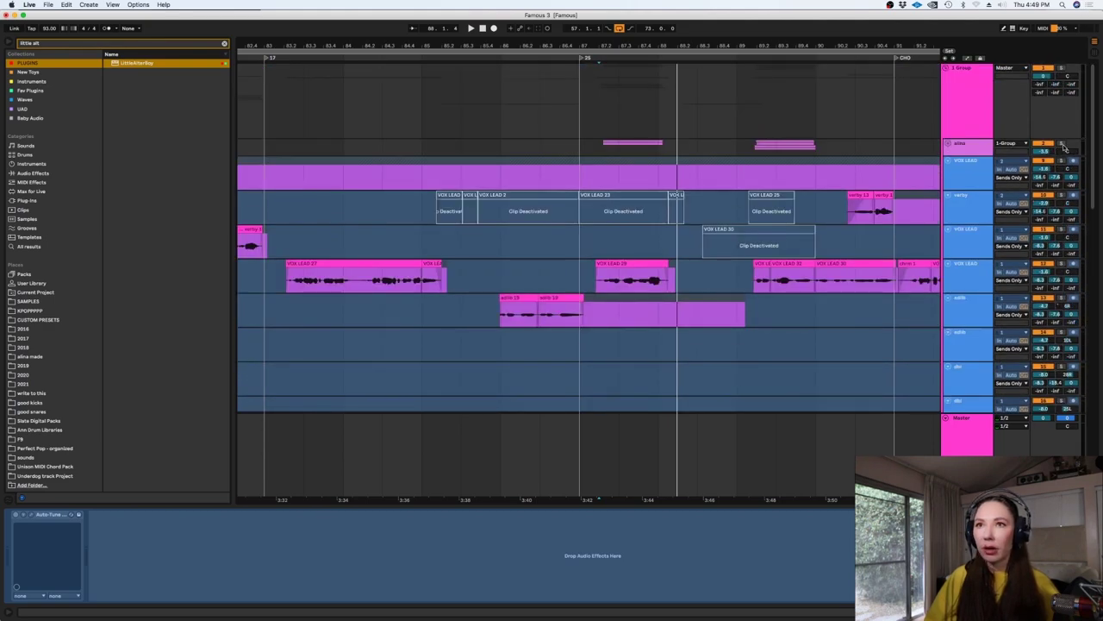
pyautogui.click(595, 145)
pyautogui.rightClick(599, 148)
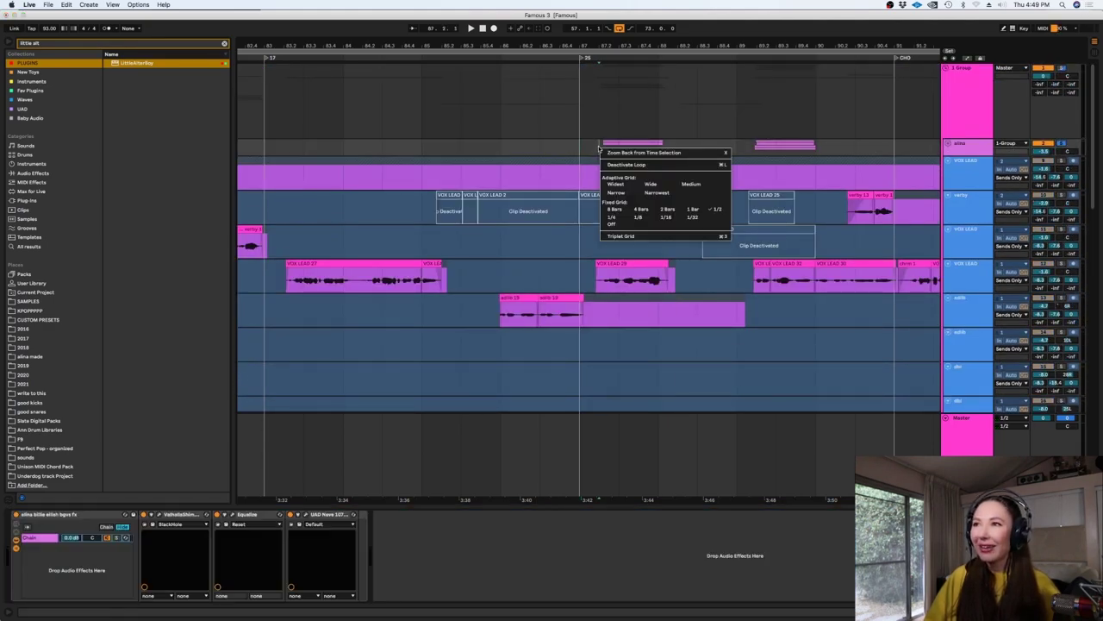
pyautogui.click(615, 236)
pyautogui.press('space')
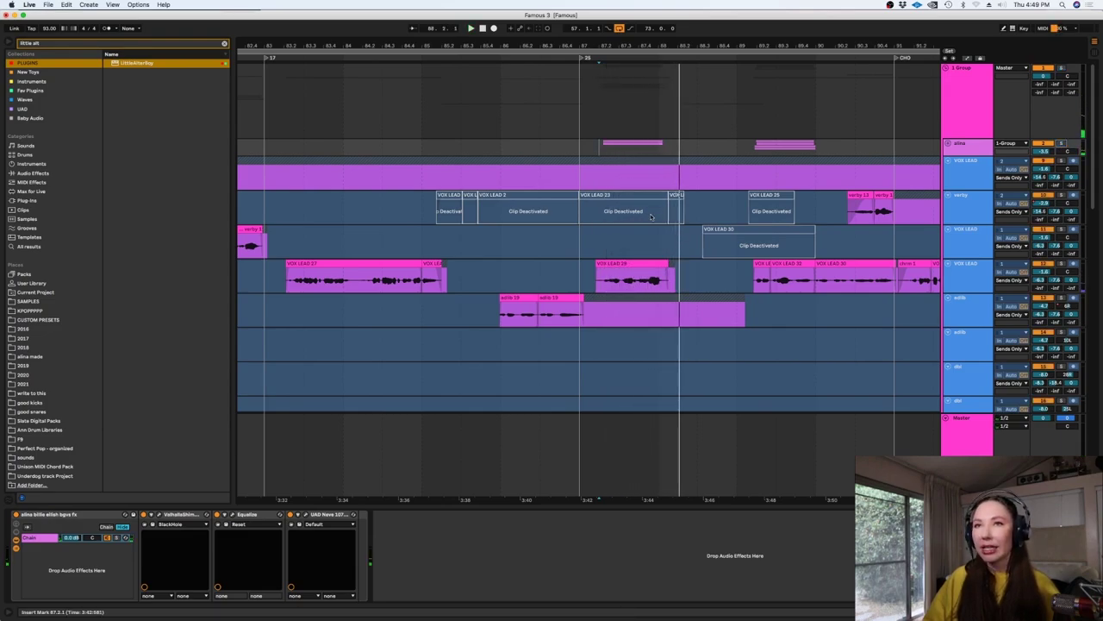
pyautogui.hscroll(5, 709, 499)
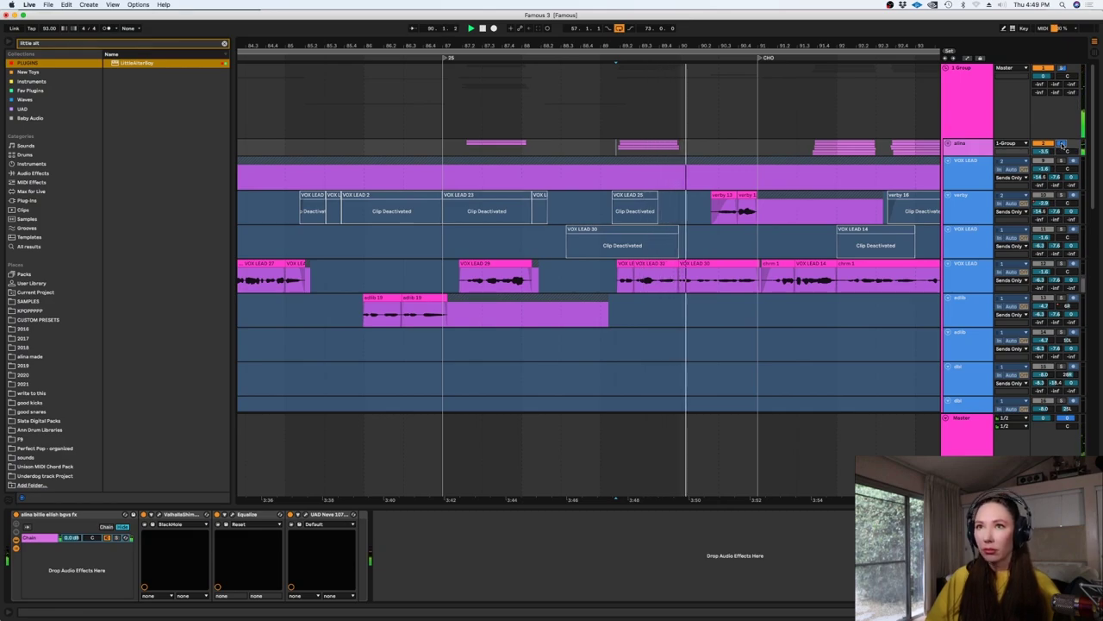
# - Examine the lead, adlib, double and background vocal tracks in 1 Group, around bar 87 and across the whole song
pyautogui.scroll(-3, 1097, 231)
pyautogui.scroll(-20, 1097, 233)
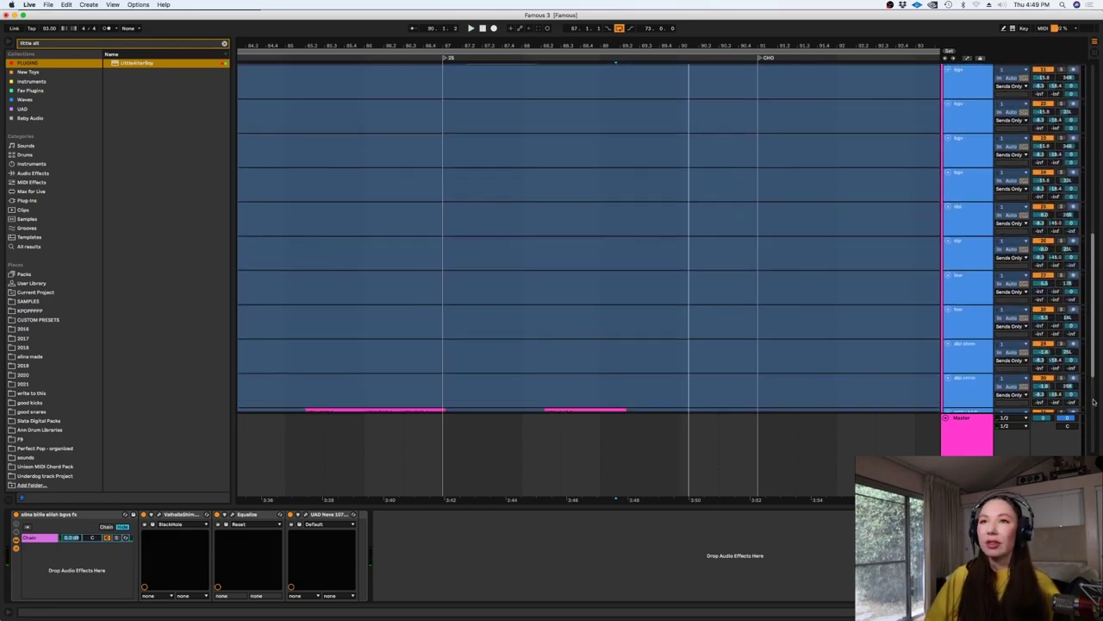
pyautogui.scroll(12, 1084, 289)
pyautogui.scroll(3, 1084, 289)
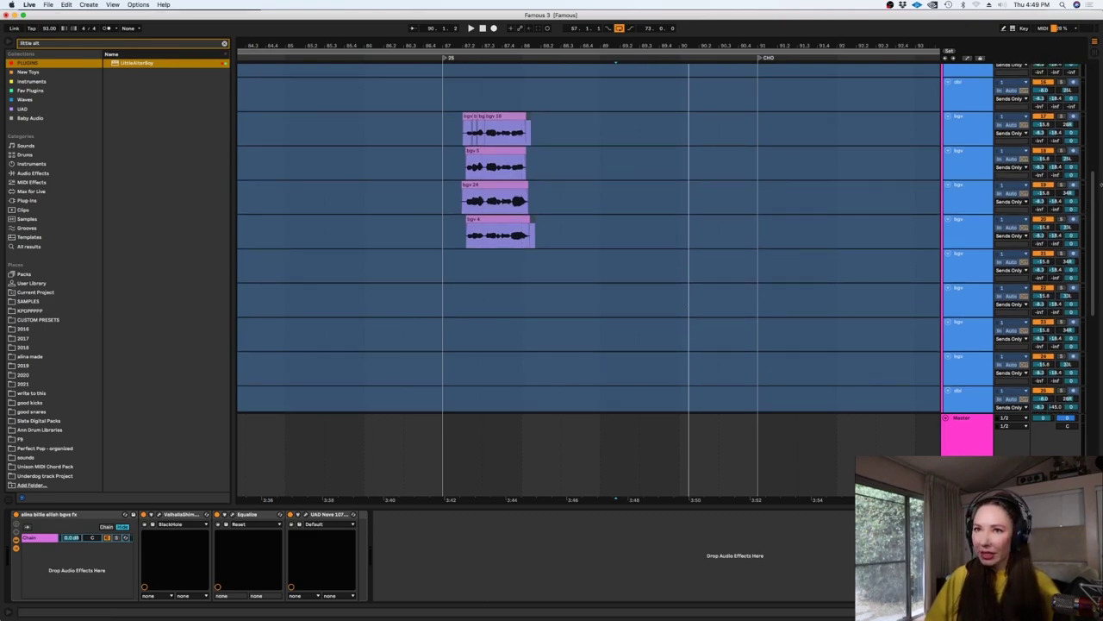
pyautogui.scroll(12, 507, 155)
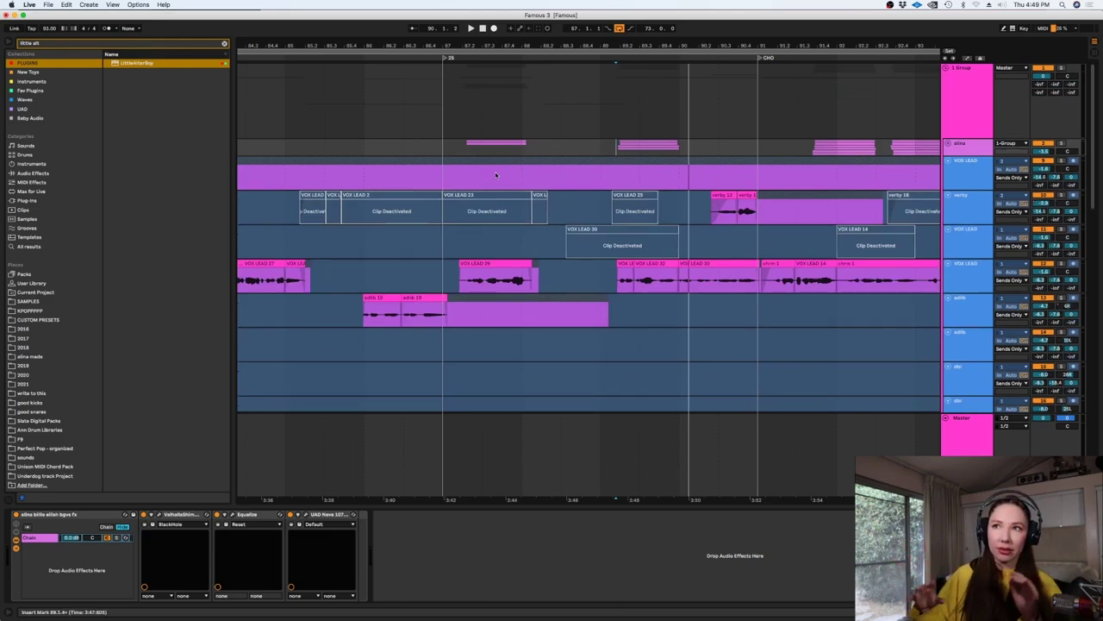
pyautogui.click(743, 148)
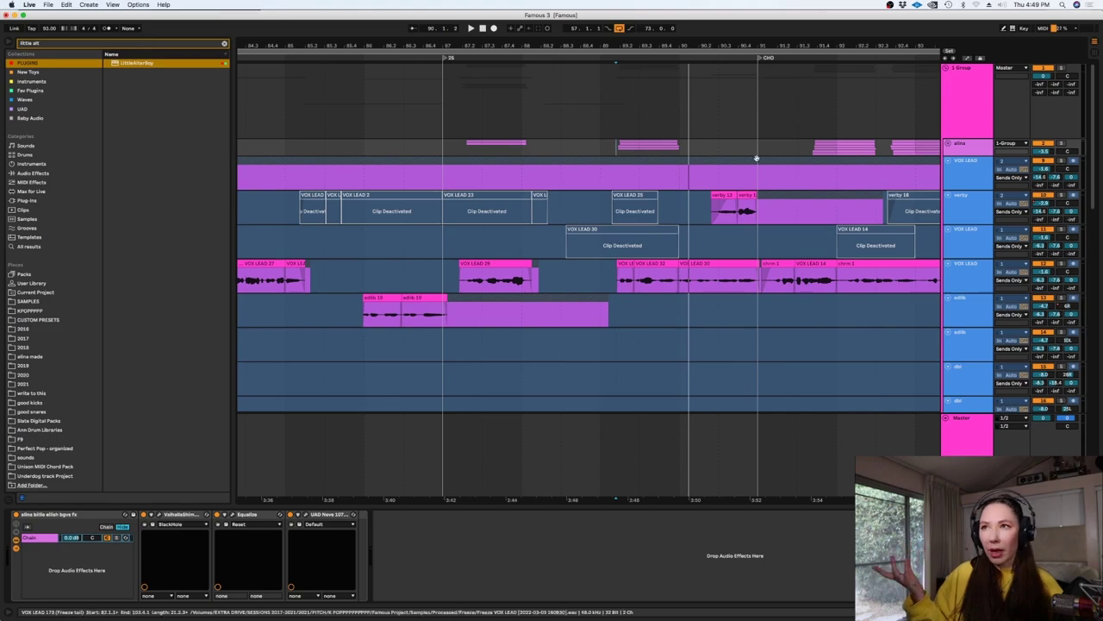
pyautogui.press('-')
pyautogui.press('-')
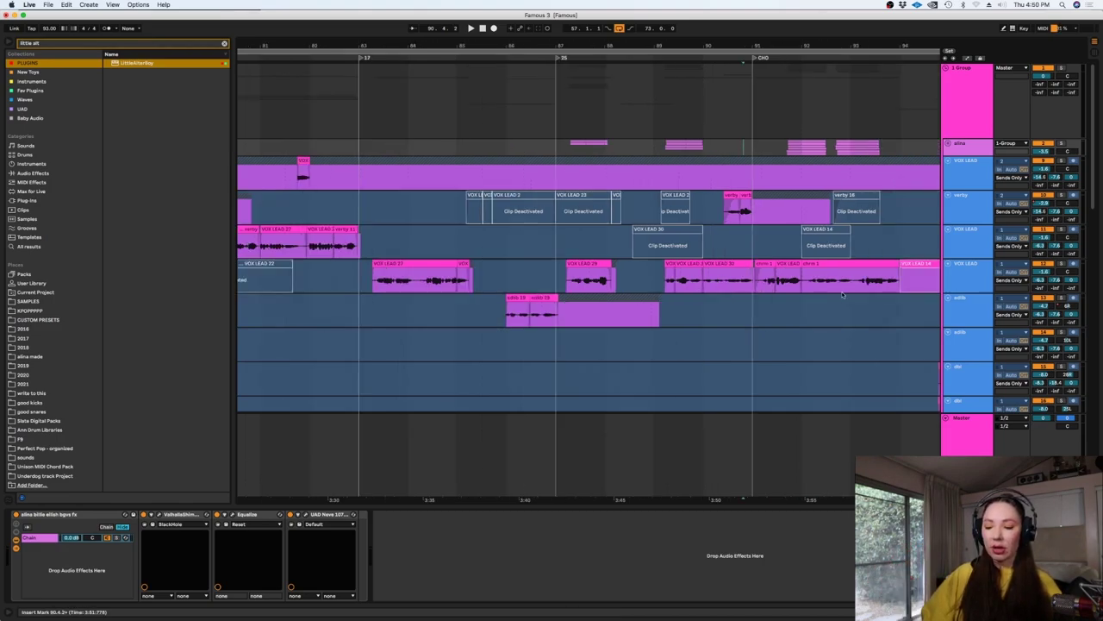
pyautogui.moveTo(1092, 178); pyautogui.dragTo(1098, 245)
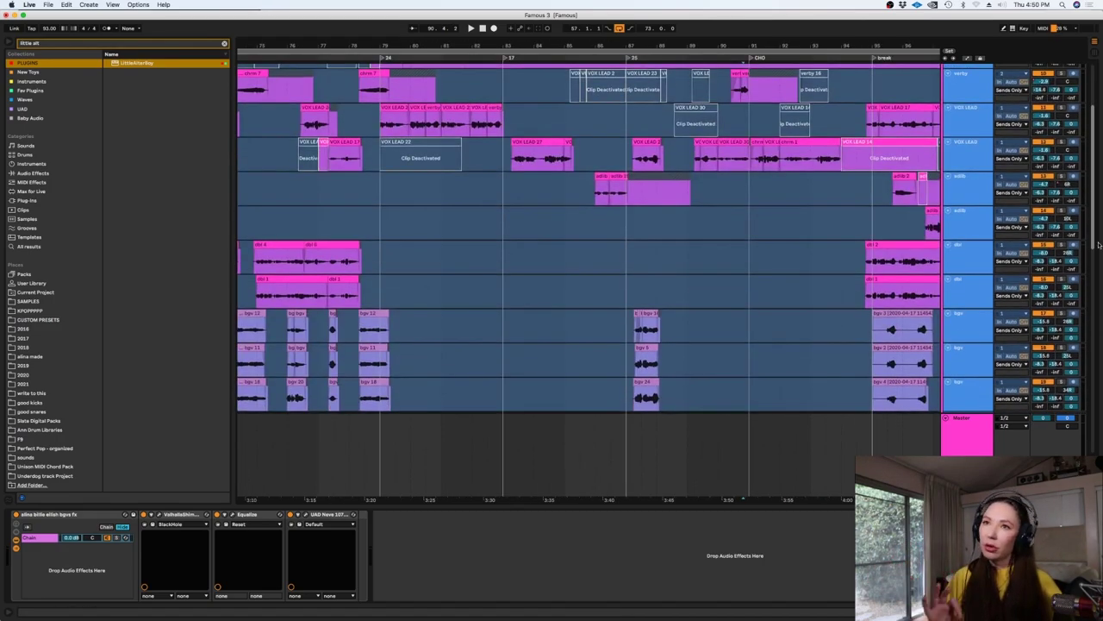
pyautogui.scroll(3, 1002, 201)
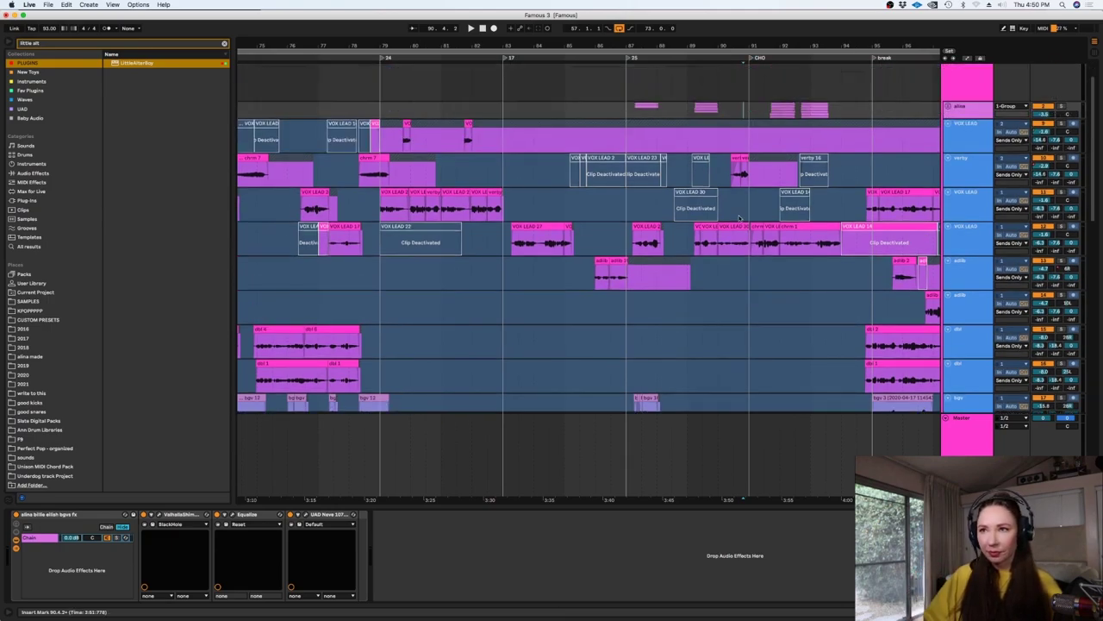
pyautogui.press('-')
pyautogui.press('-')
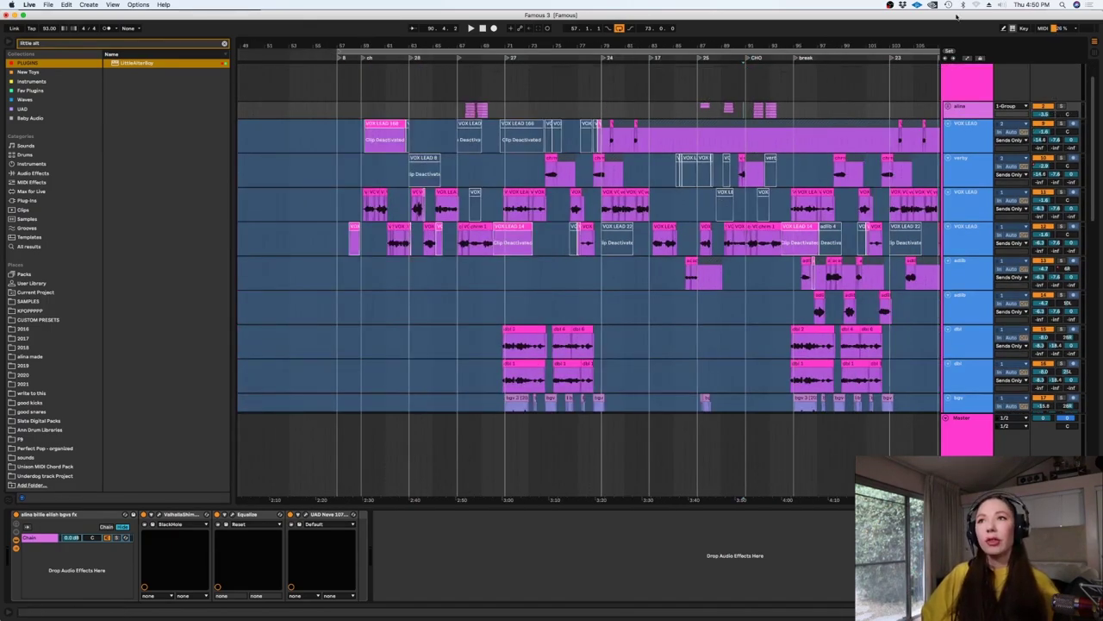
pyautogui.press('-')
pyautogui.press('-')
pyautogui.scroll(2, 998, 76)
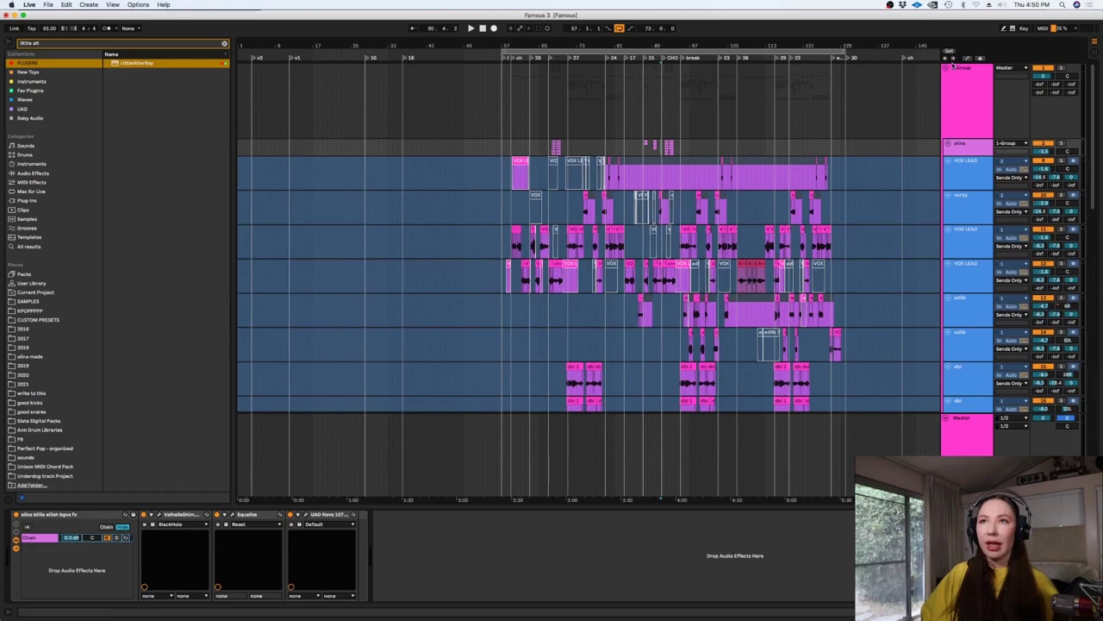
# - Fold 1 Group and unfold 104 Group at the section starting around bar 107
pyautogui.click(947, 69)
pyautogui.click(735, 232)
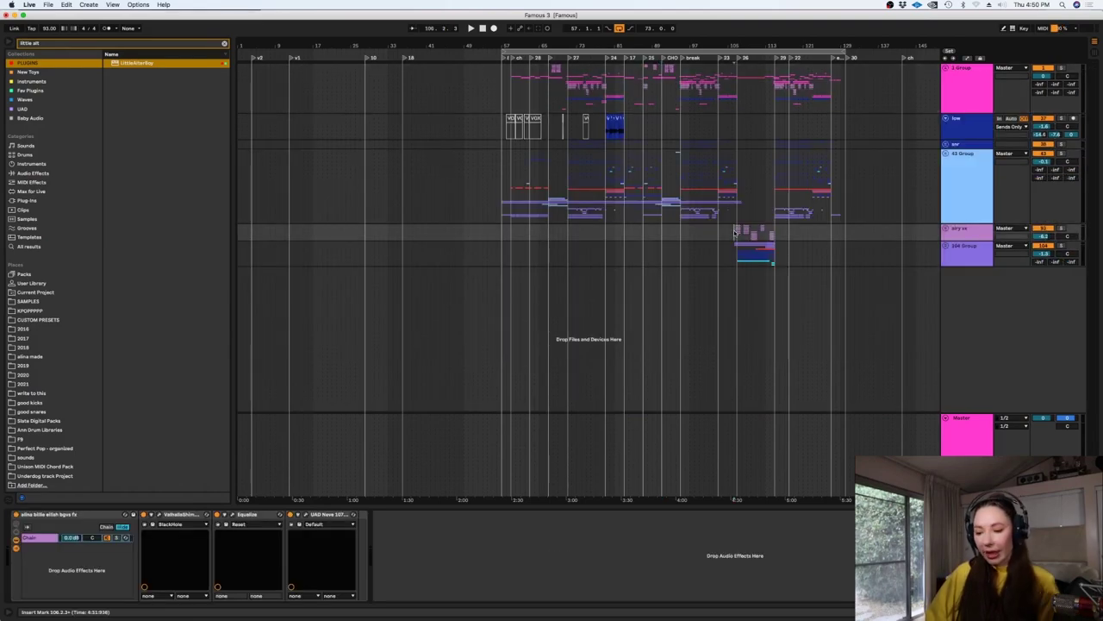
pyautogui.press('+')
pyautogui.press('+')
pyautogui.press('+')
pyautogui.press('+')
pyautogui.moveTo(734, 500); pyautogui.dragTo(538, 499)
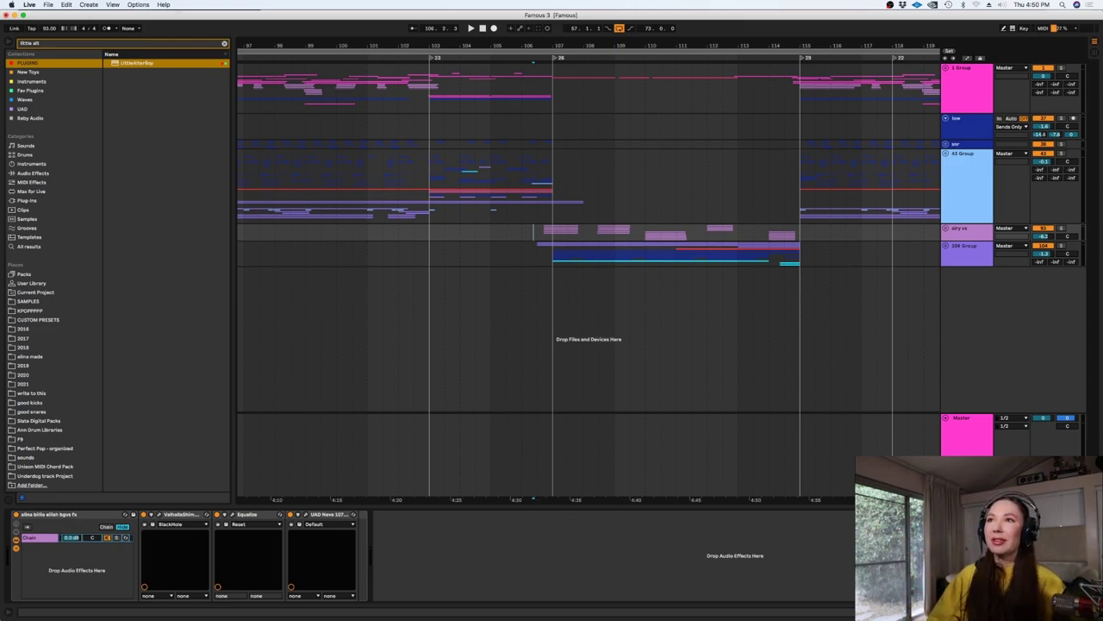
pyautogui.click(946, 246)
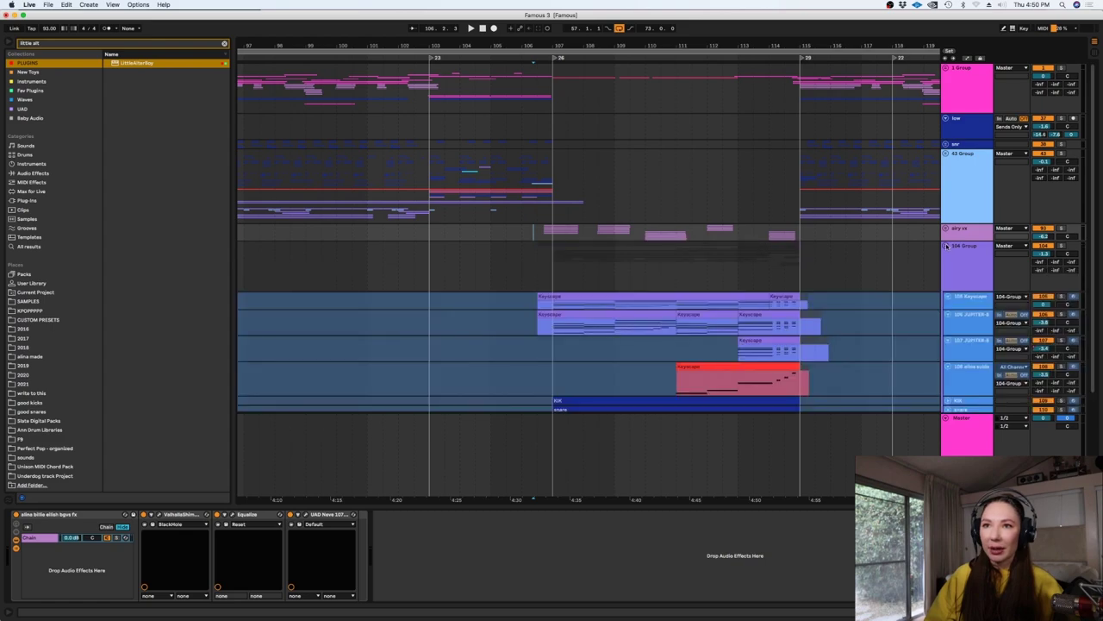
# - Play the arrangement from bar 106 to just past bar 115 and view the synth, bass and drum tracks in 104 Group
pyautogui.click(525, 261)
pyautogui.press('space')
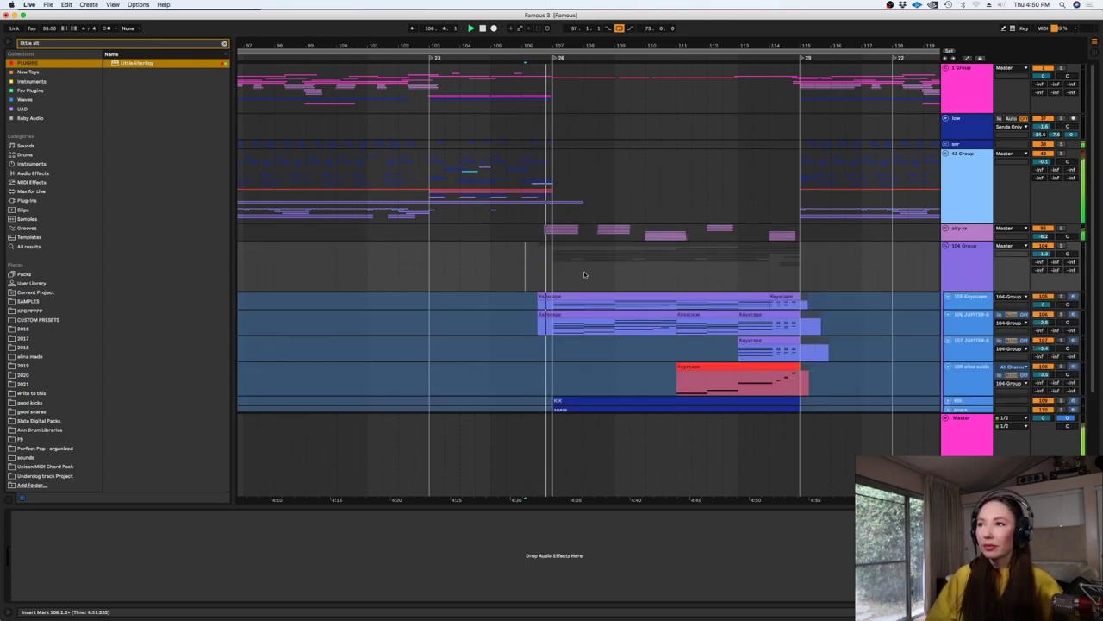
pyautogui.moveTo(1094, 222); pyautogui.dragTo(1102, 289)
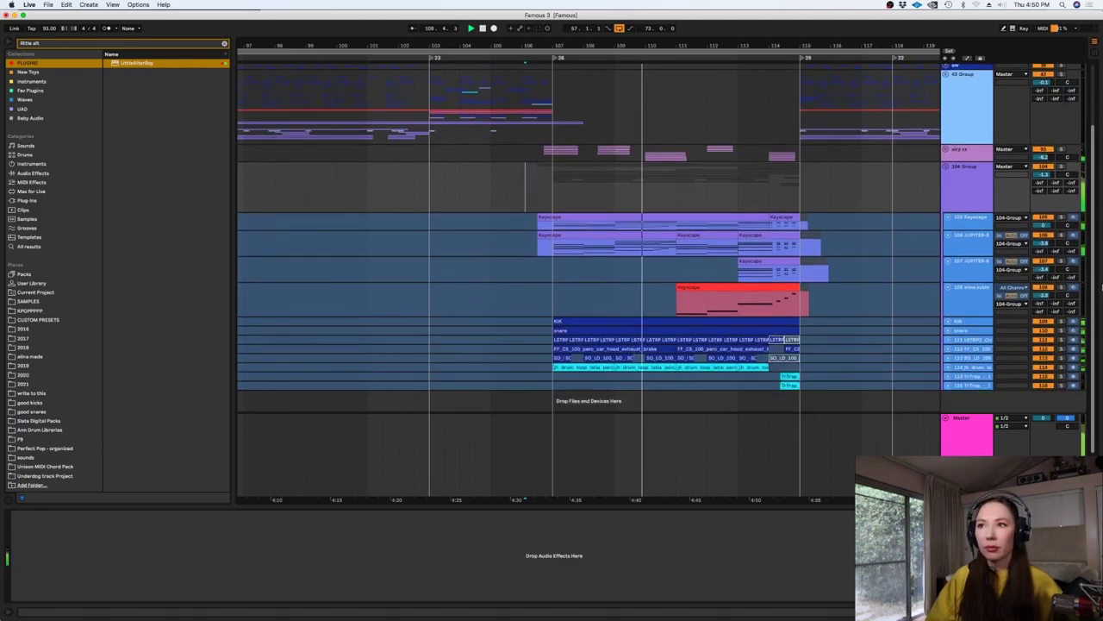
pyautogui.scroll(3, 1059, 231)
pyautogui.scroll(-1, 1060, 231)
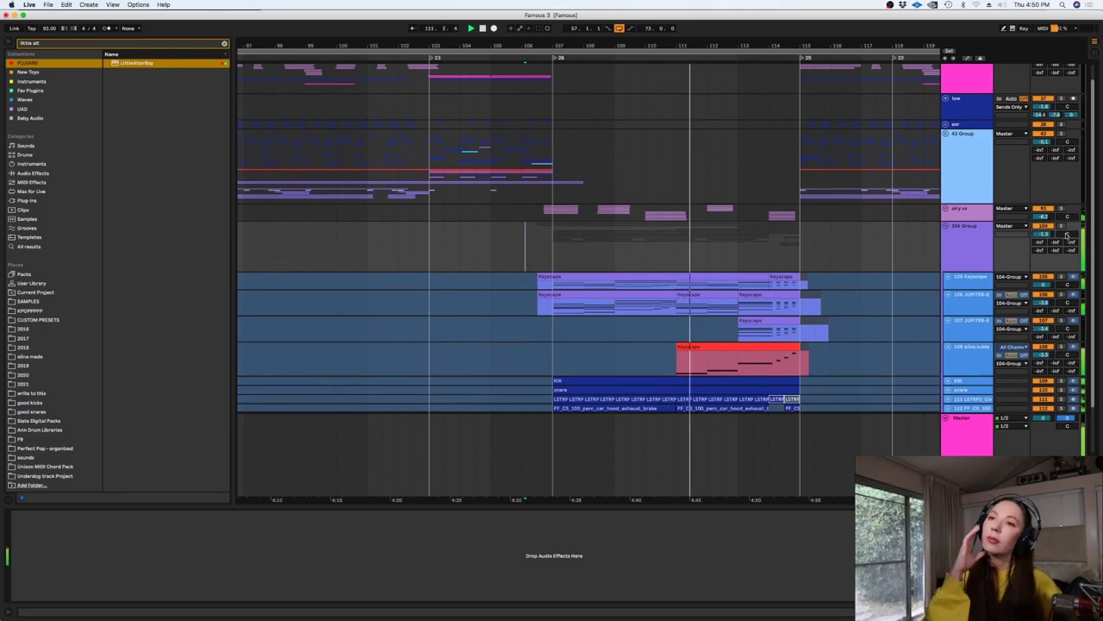
pyautogui.scroll(1, 1062, 172)
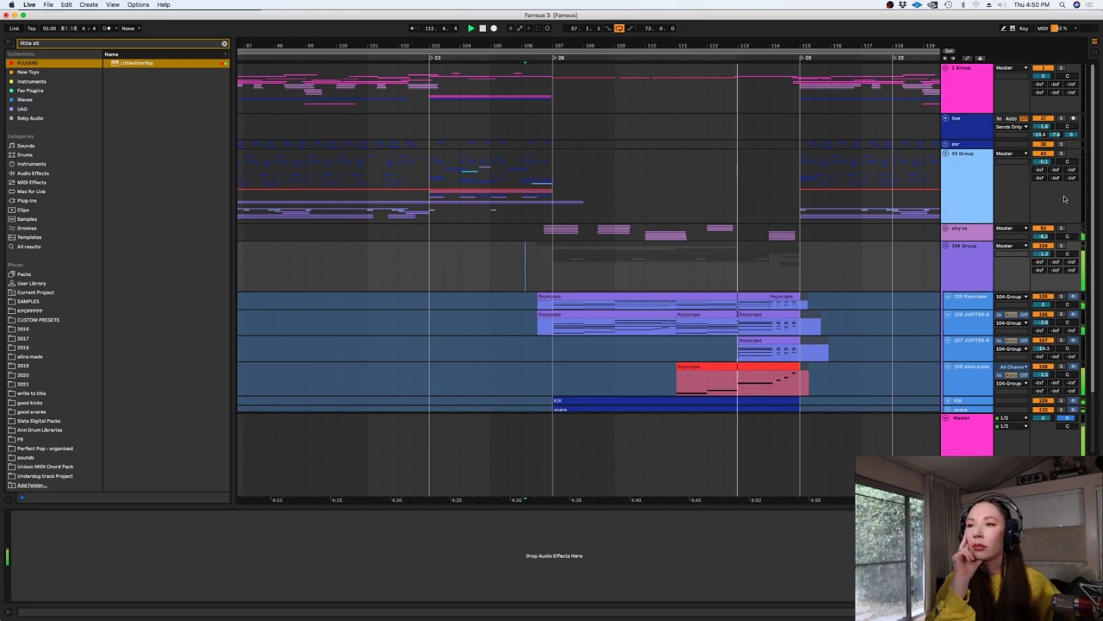
pyautogui.scroll(-4, 1065, 224)
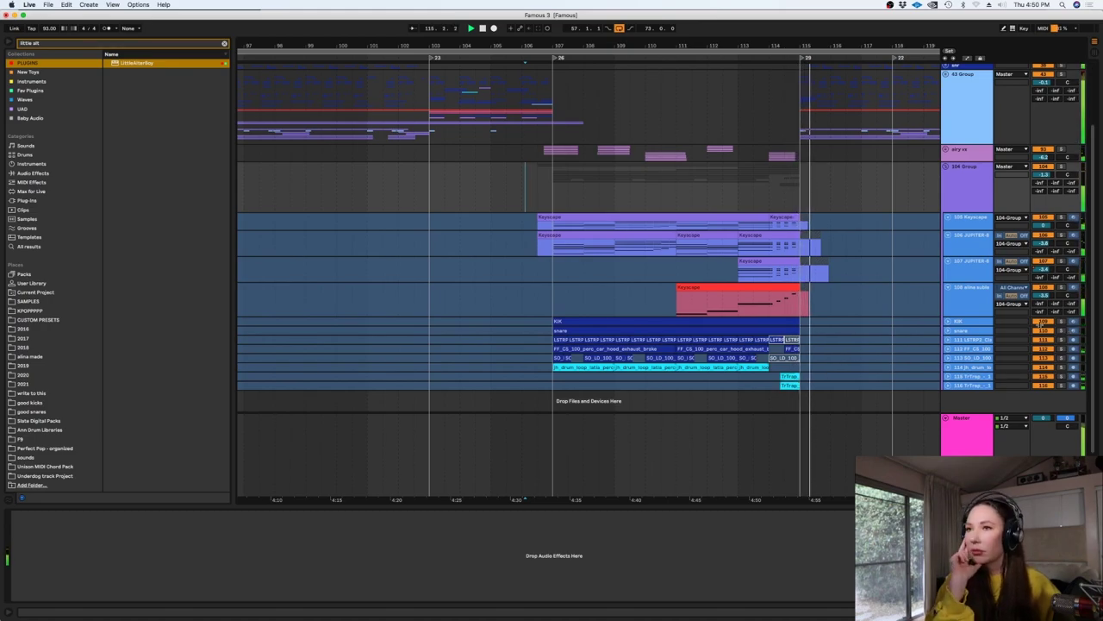
pyautogui.press('space')
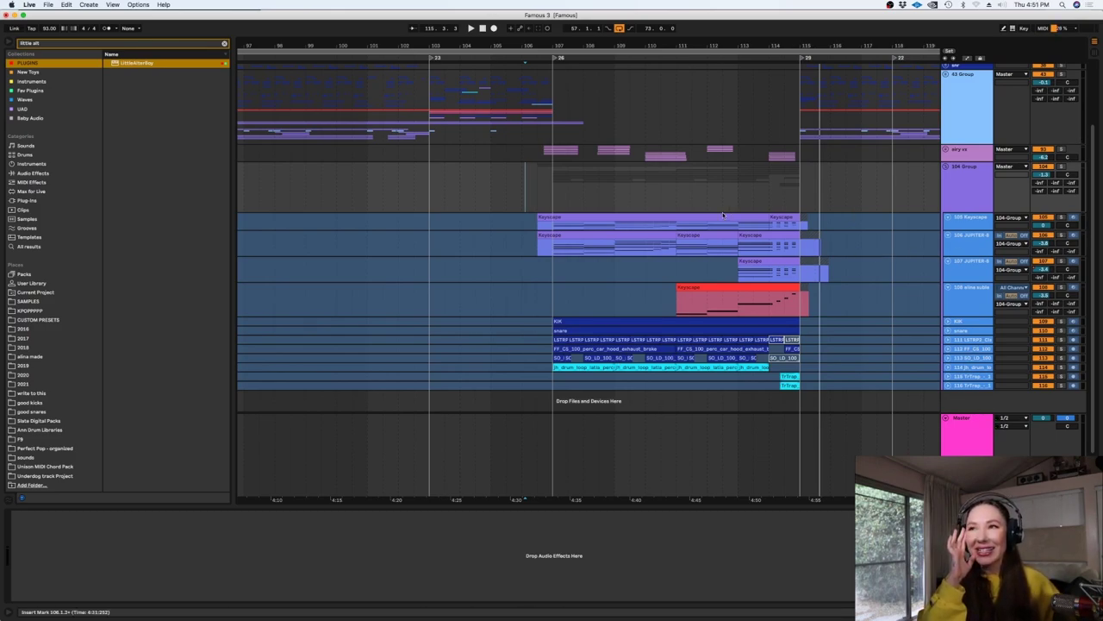
# - Solo the 105 Keyscape track and set the playback start just before bar 107
pyautogui.click(972, 226)
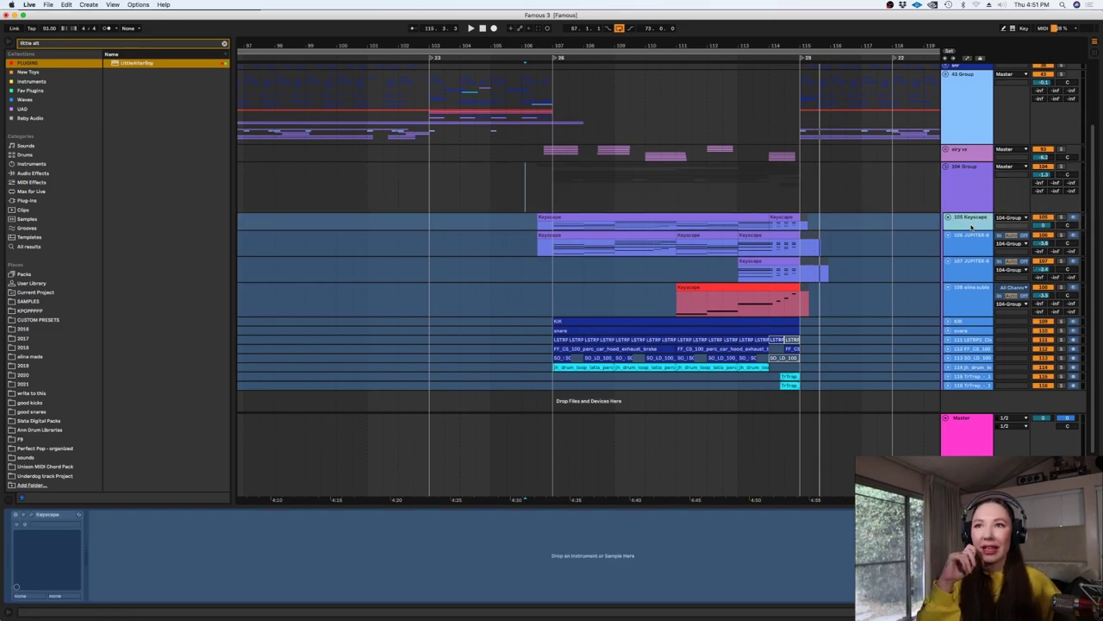
pyautogui.click(1060, 216)
pyautogui.click(553, 233)
pyautogui.scroll(3, 562, 231)
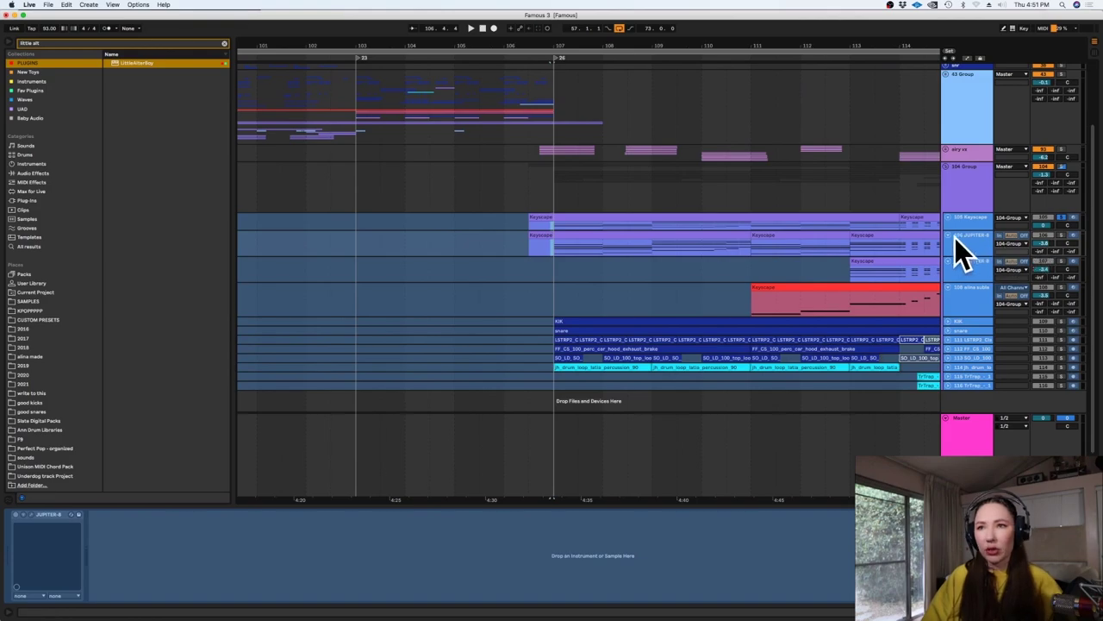
# - Enlarge the 105 Keyscape and 106 JUPITER-8 tracks and play the soloed Keyscape part from just before bar 107
pyautogui.moveTo(963, 232); pyautogui.dragTo(966, 299)
pyautogui.rightClick(546, 246)
pyautogui.click(536, 230)
pyautogui.moveTo(632, 499); pyautogui.dragTo(463, 499)
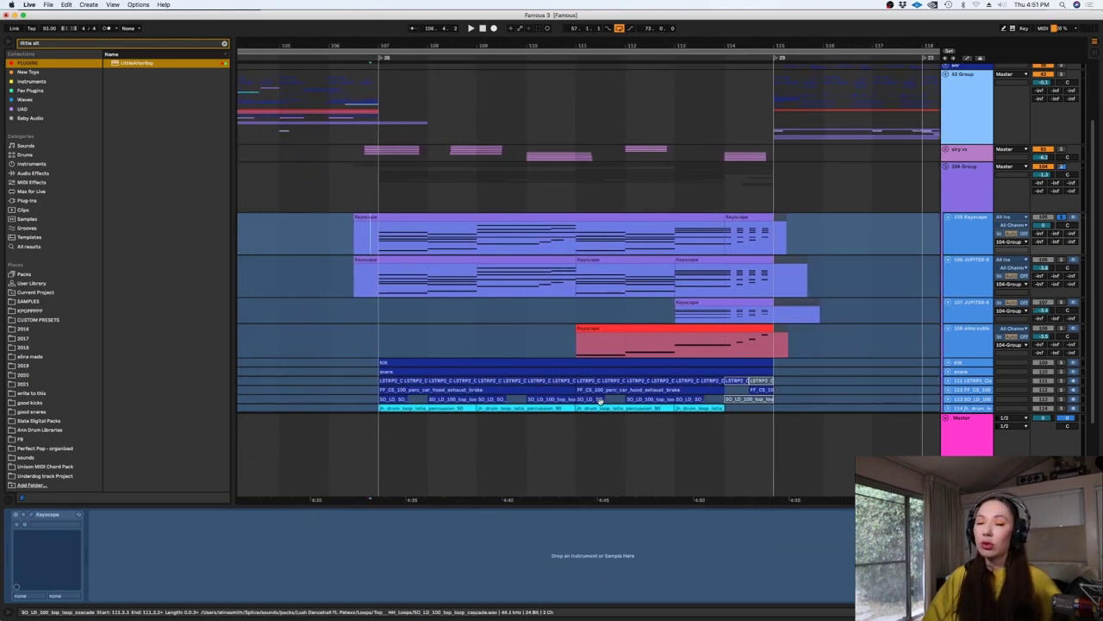
pyautogui.click(374, 242)
pyautogui.press('space')
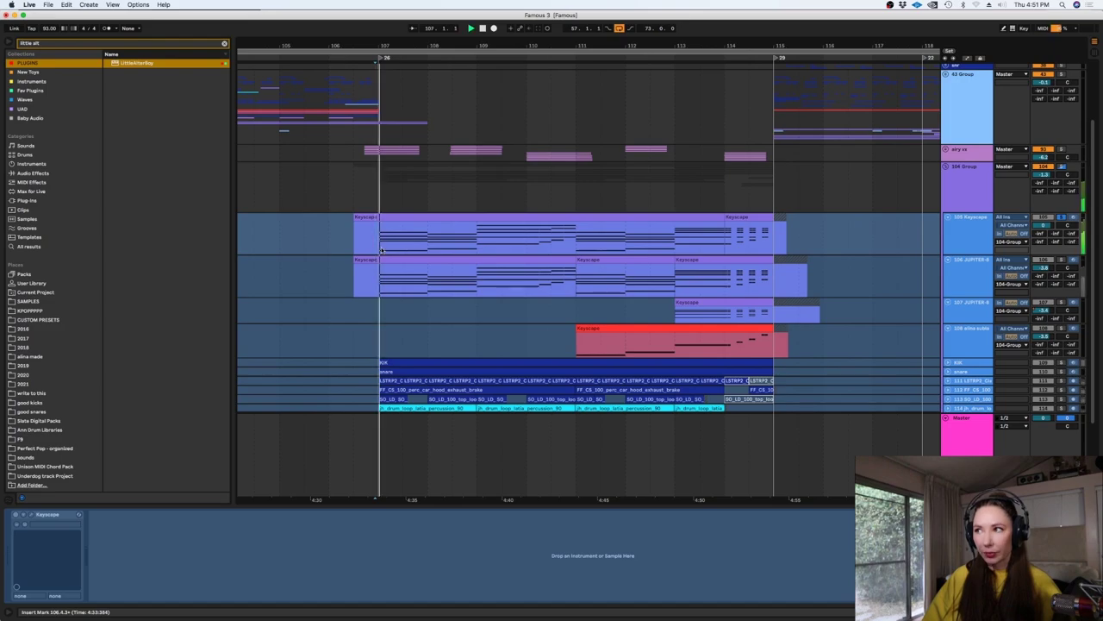
# - Unfreeze the 105 Keyscape track and view its Keyscape instrument with the Celeste patch
pyautogui.click(936, 239)
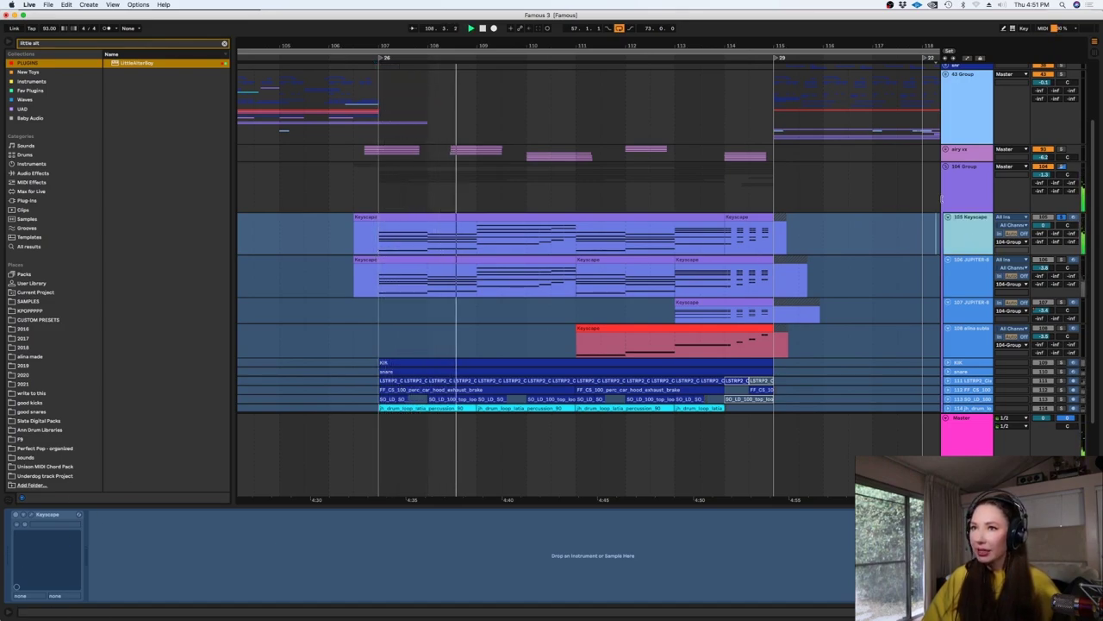
pyautogui.rightClick(968, 231)
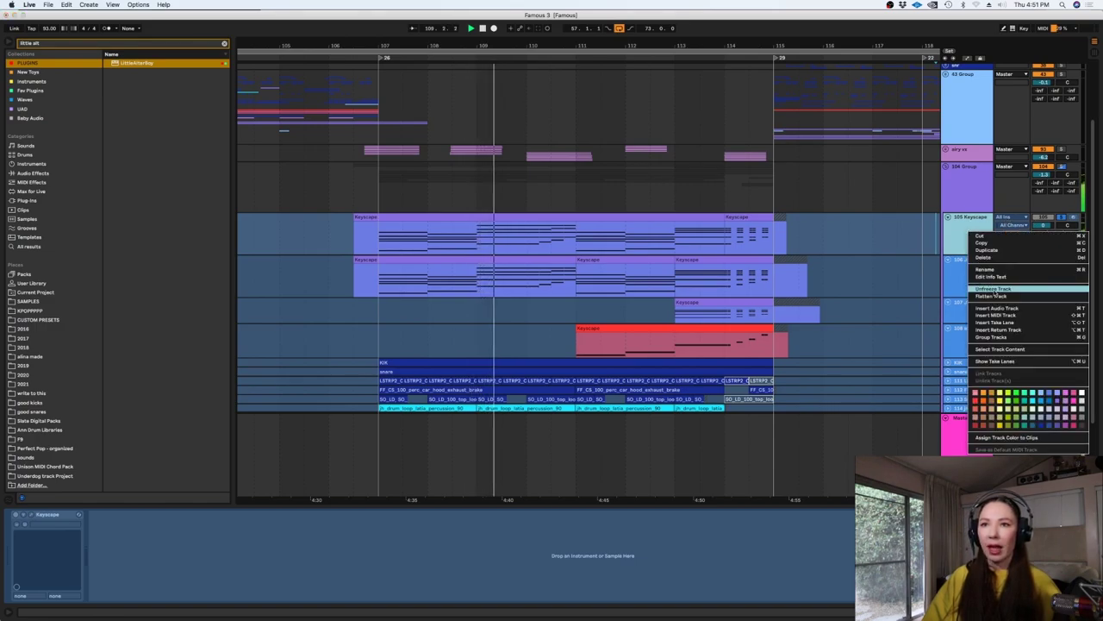
pyautogui.click(993, 288)
pyautogui.click(30, 515)
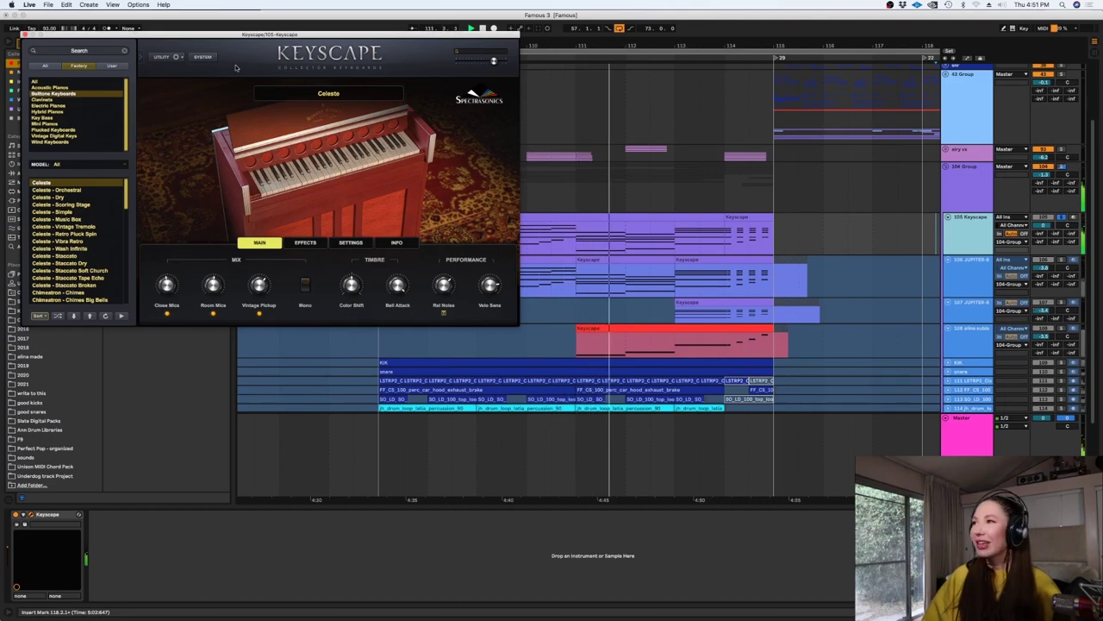
pyautogui.click(25, 35)
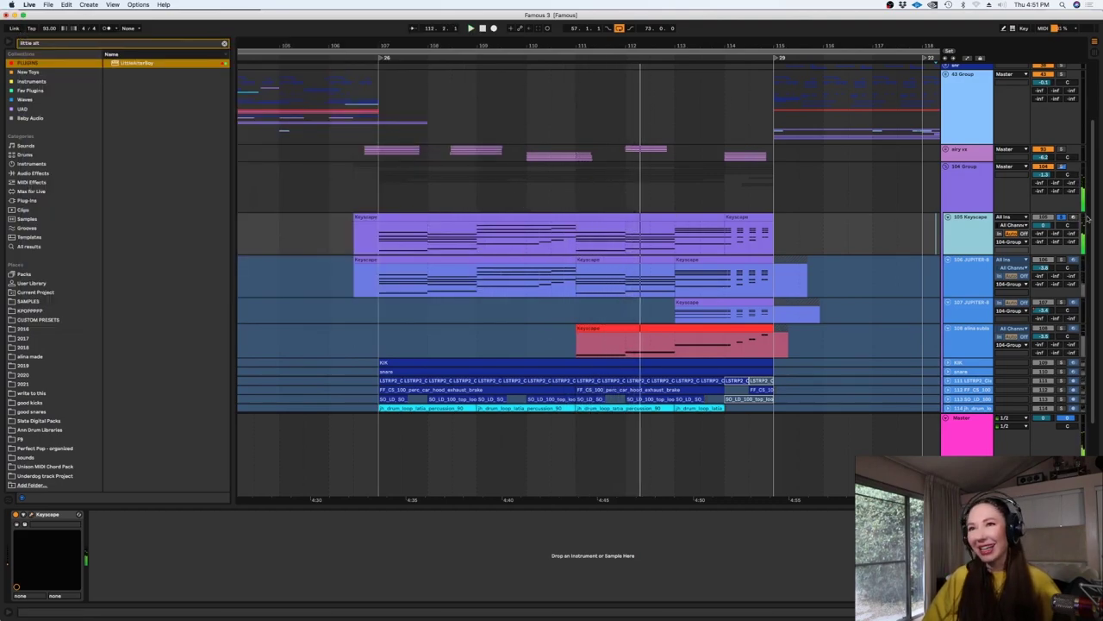
# - Solo the 106 JUPITER-8 track in place of Keyscape and unfreeze it
pyautogui.click(973, 270)
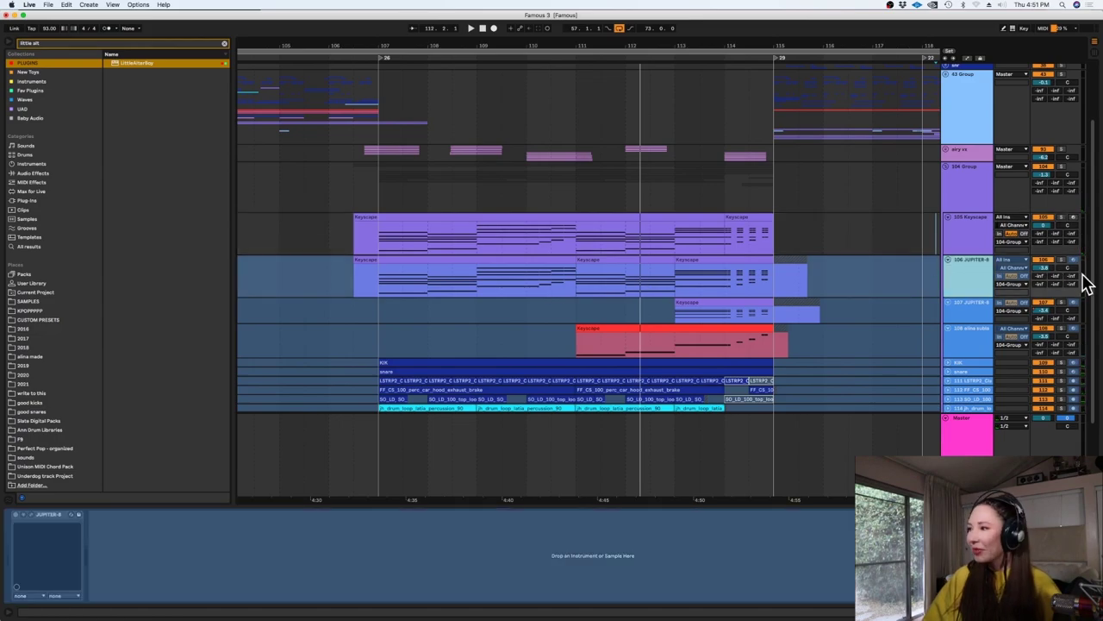
pyautogui.rightClick(963, 284)
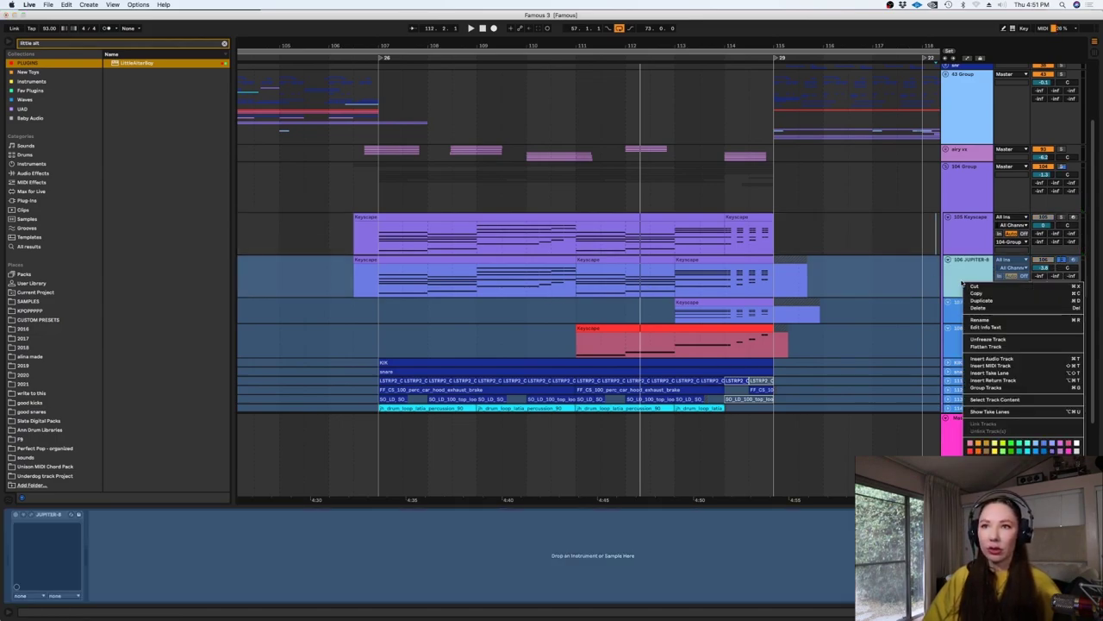
pyautogui.click(983, 338)
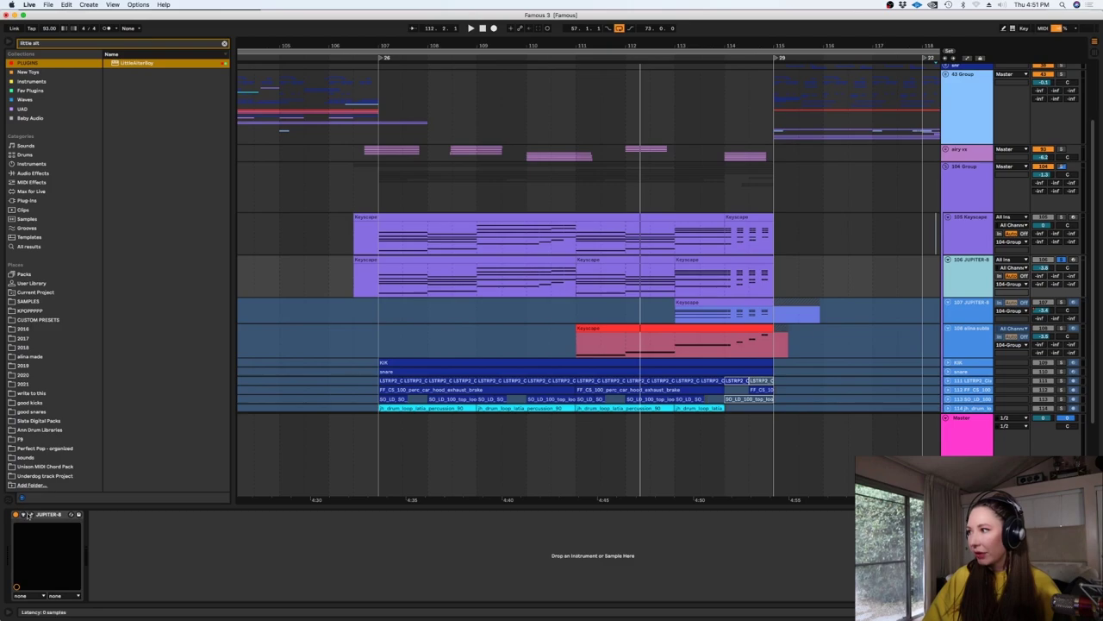
# - View the JUPITER-8 instrument on track 106 with its PL Poly Stack patch and play the part from just before bar 107
pyautogui.click(31, 515)
pyautogui.moveTo(573, 215); pyautogui.dragTo(581, 333)
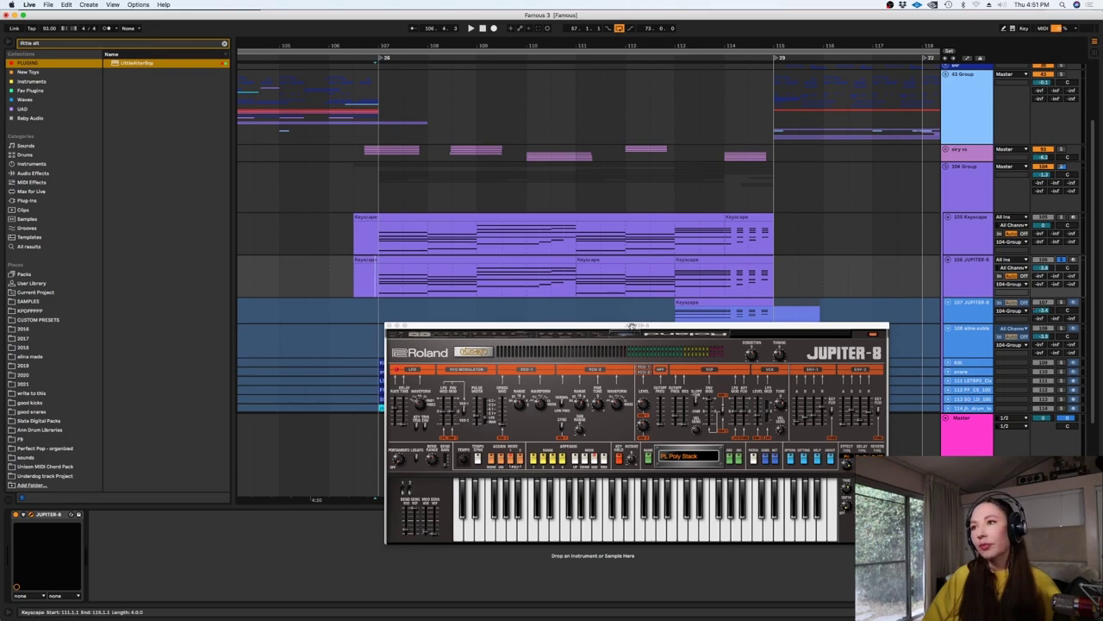
pyautogui.moveTo(632, 326); pyautogui.dragTo(621, 333)
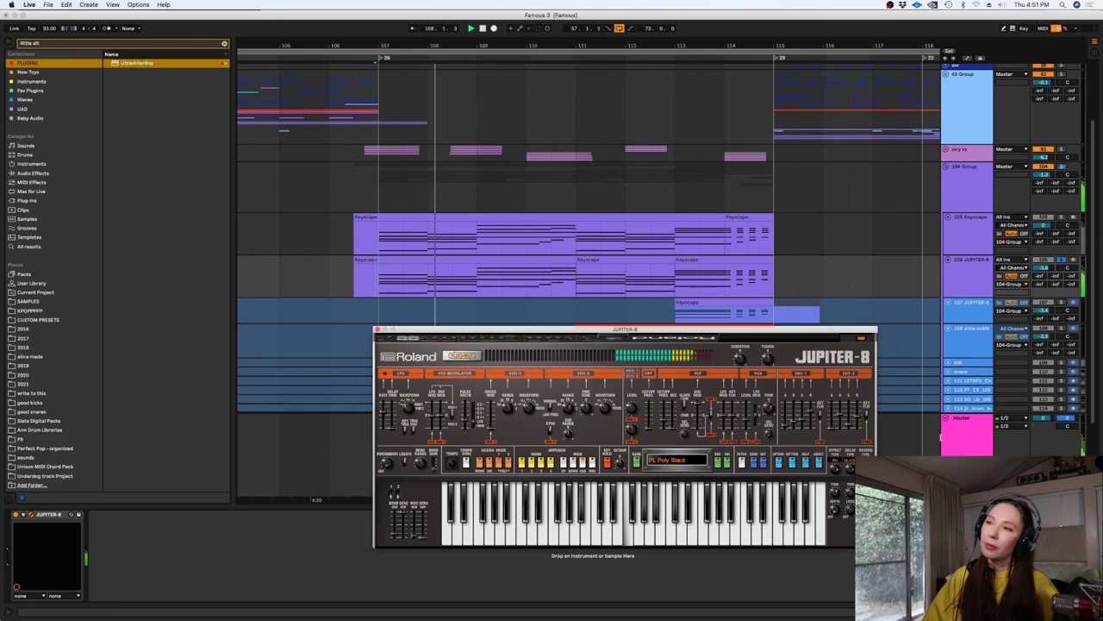
# - Solo the 107 JUPITER-8 track, play it from just before bar 113 to about bar 115, and release the solo
pyautogui.scroll(-2, 704, 261)
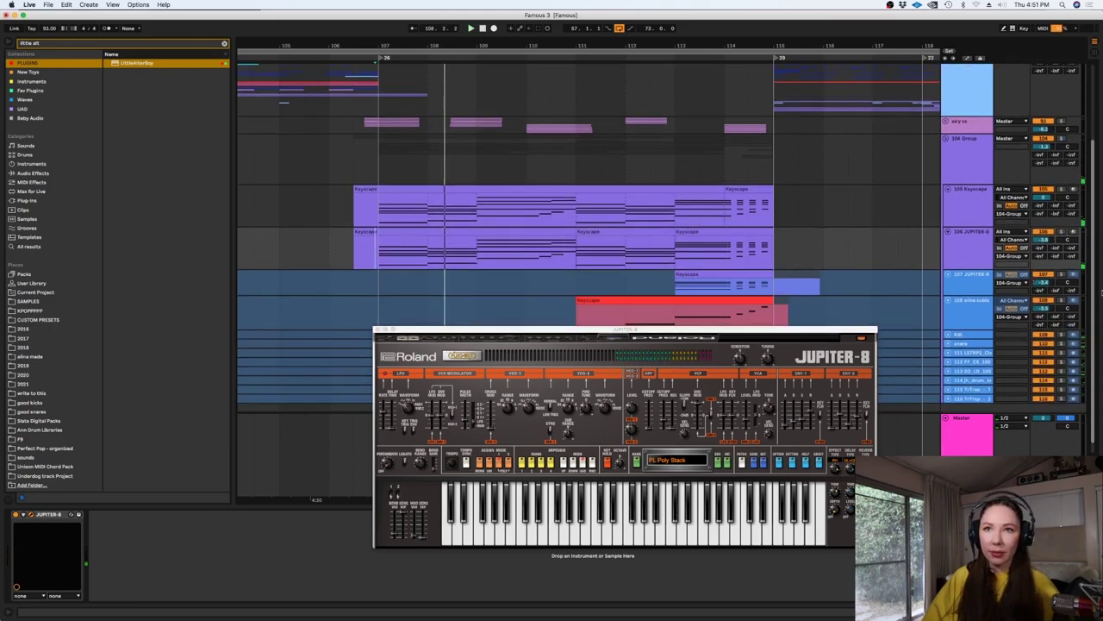
pyautogui.click(674, 276)
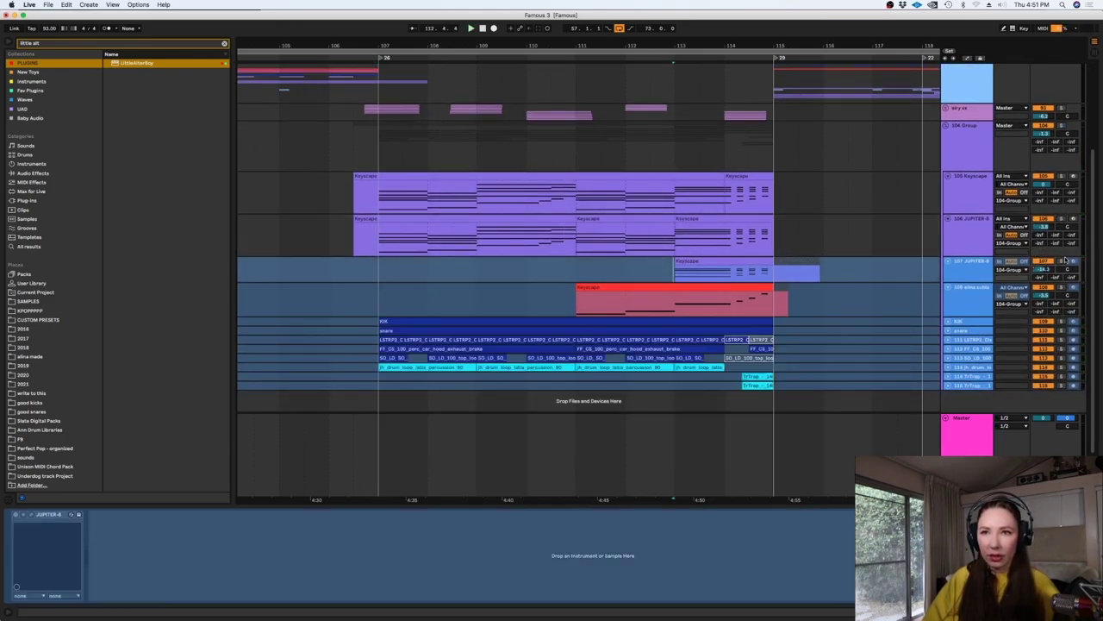
pyautogui.press('space')
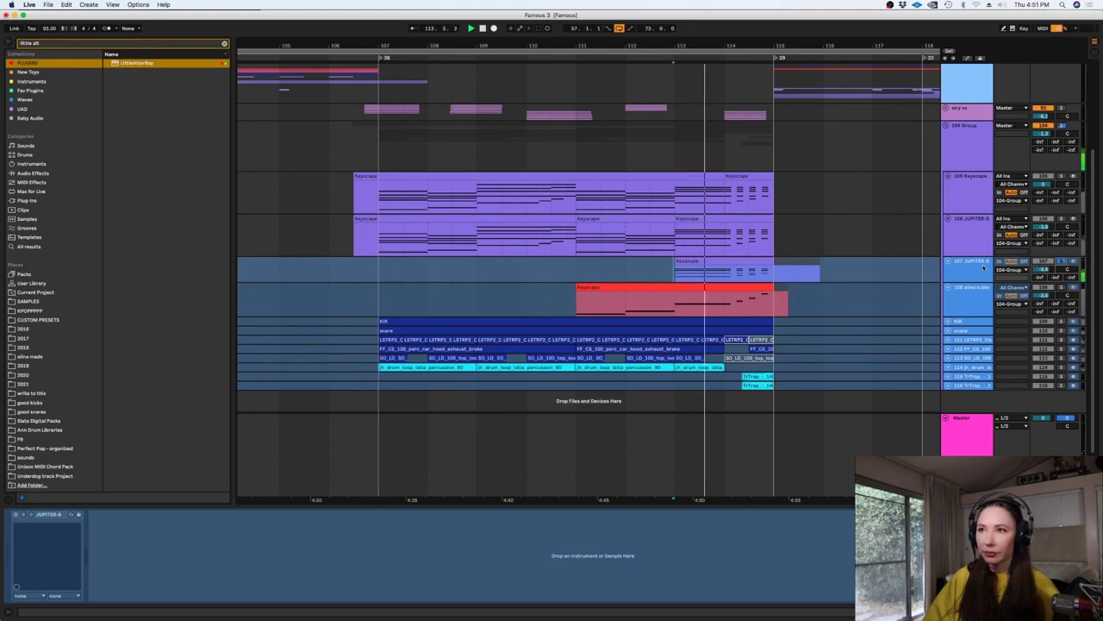
pyautogui.click(983, 270)
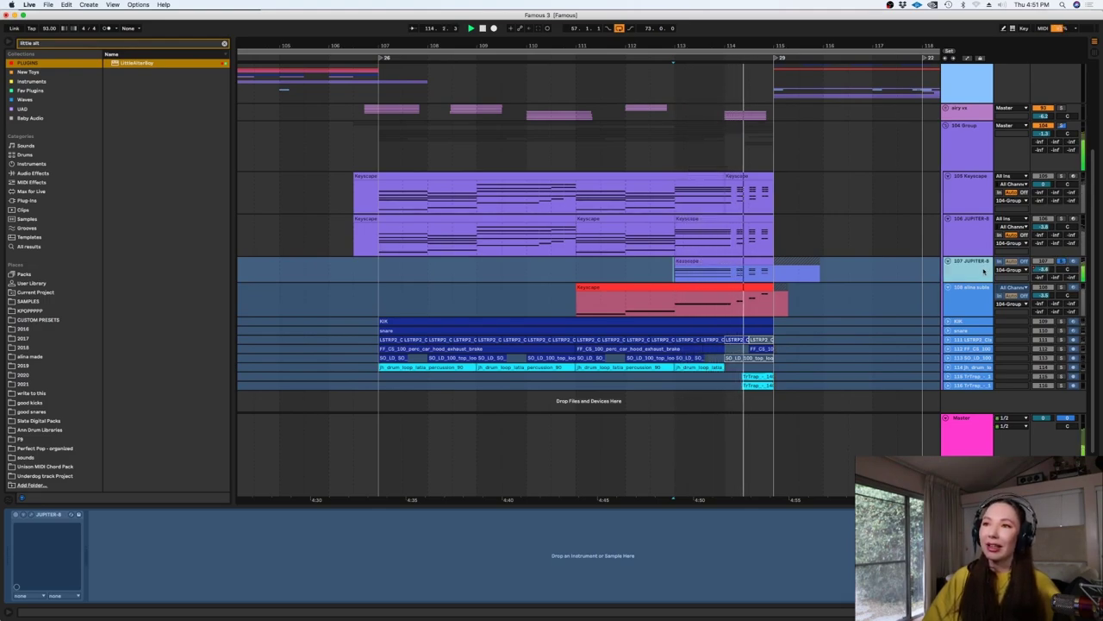
pyautogui.press('space')
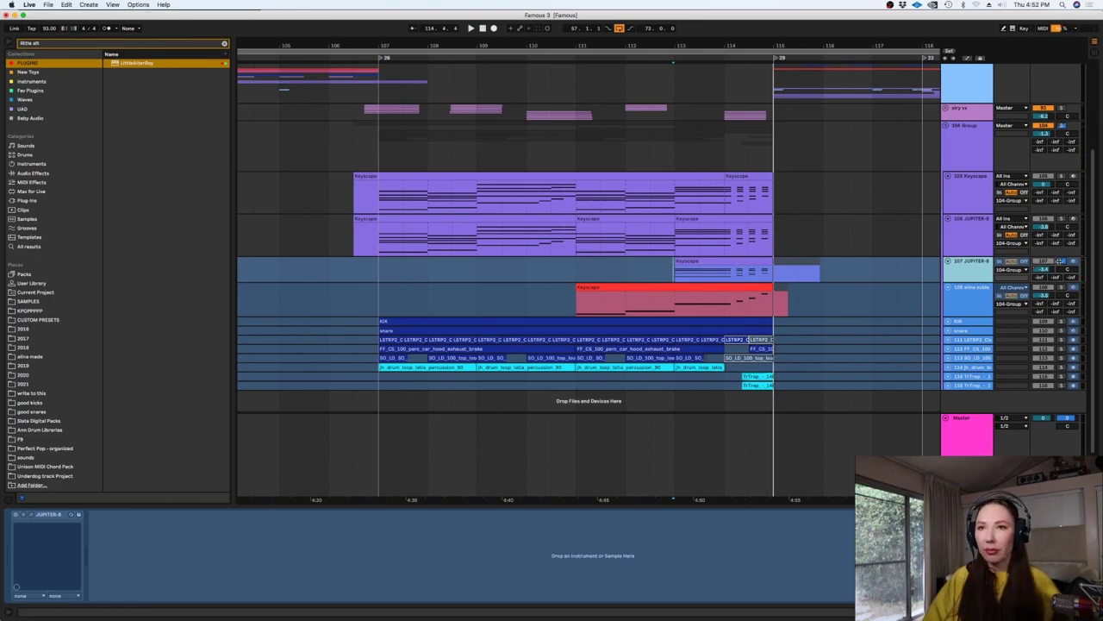
pyautogui.press('super+z')
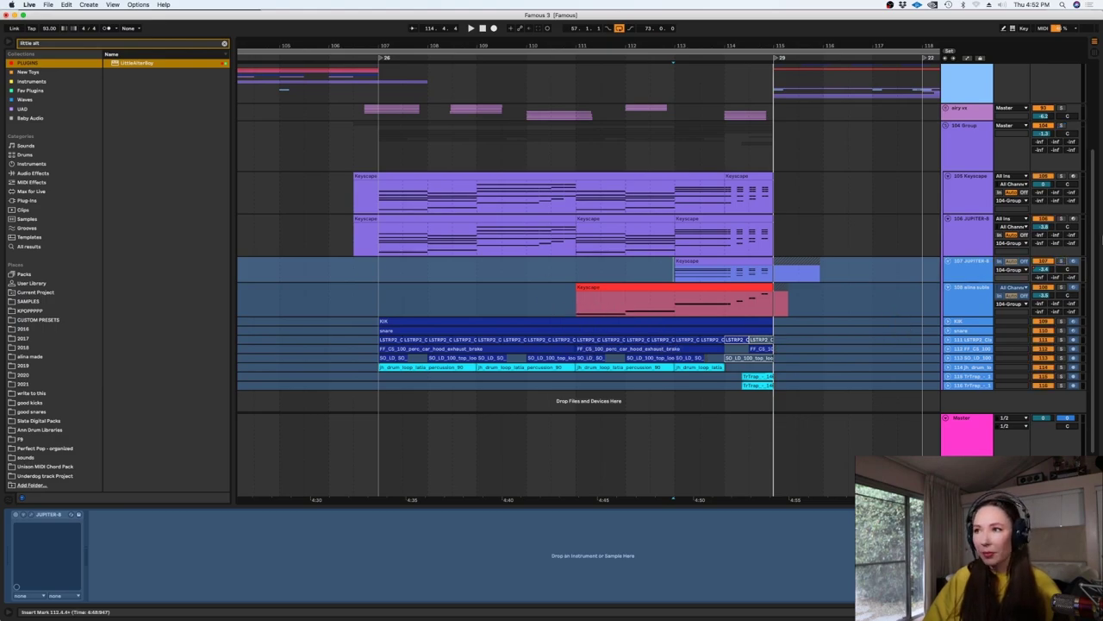
# - Unfold the KIK and snare tracks and percussion tracks 111 to 116 in 104 Group
pyautogui.click(947, 322)
pyautogui.click(947, 356)
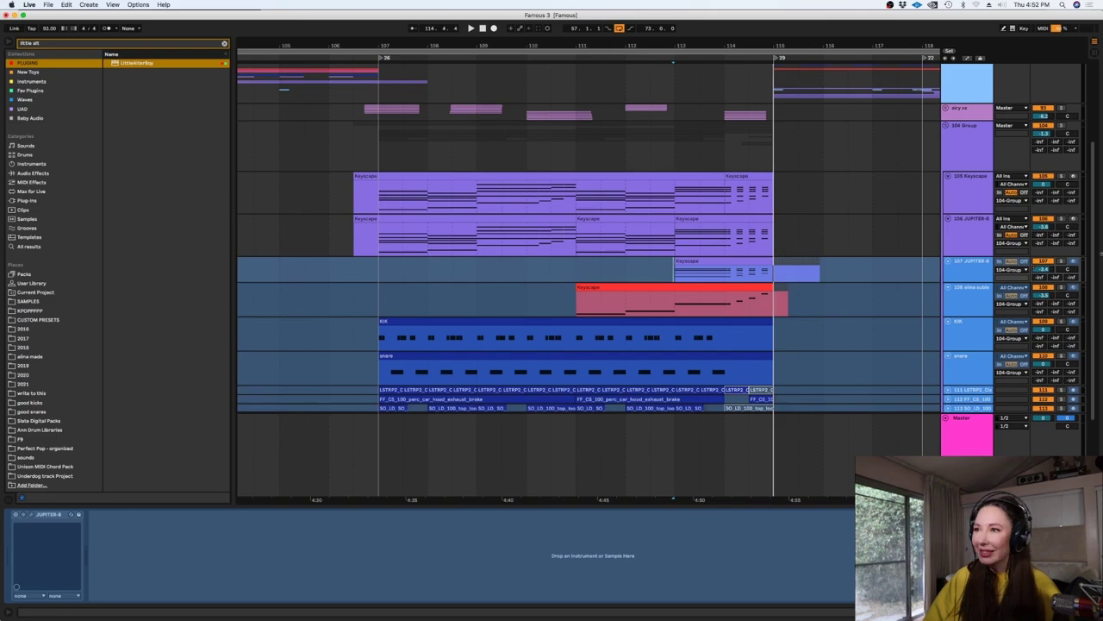
pyautogui.scroll(-2, 1013, 352)
pyautogui.click(960, 339)
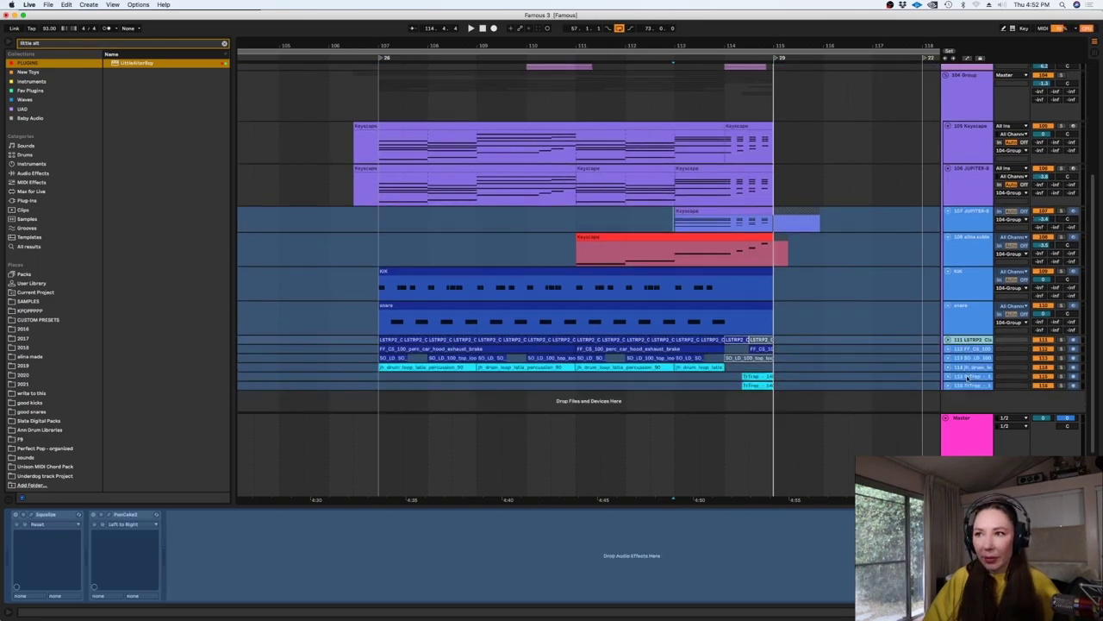
pyautogui.click(963, 386)
pyautogui.click(949, 385)
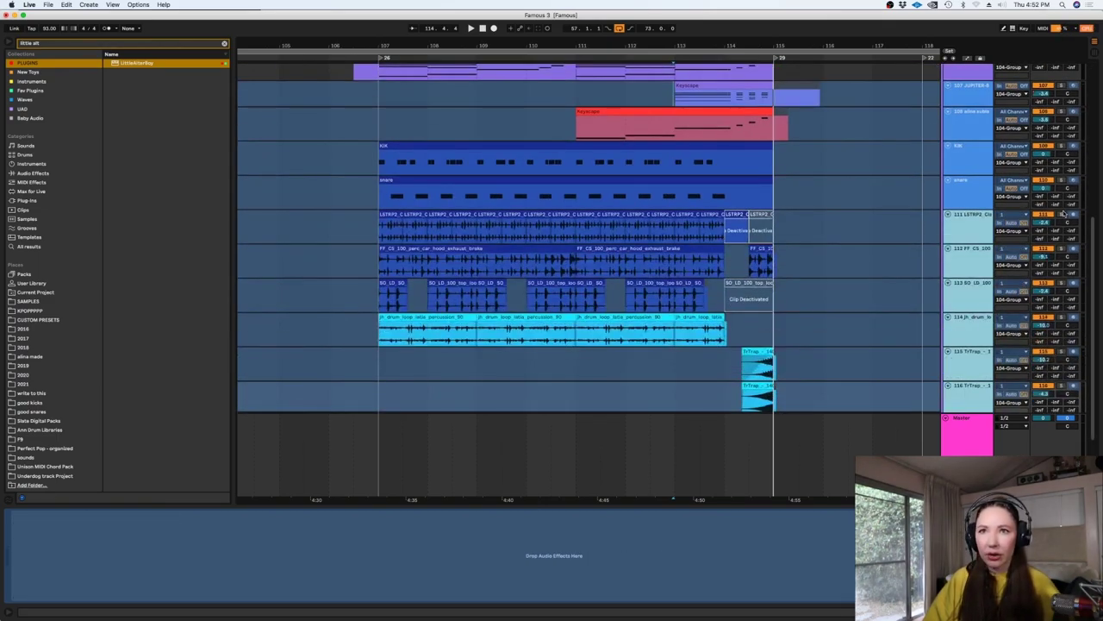
# - Solo percussion tracks 111 to 116 together and play them from bar 107
pyautogui.click(1061, 248)
pyautogui.press('space')
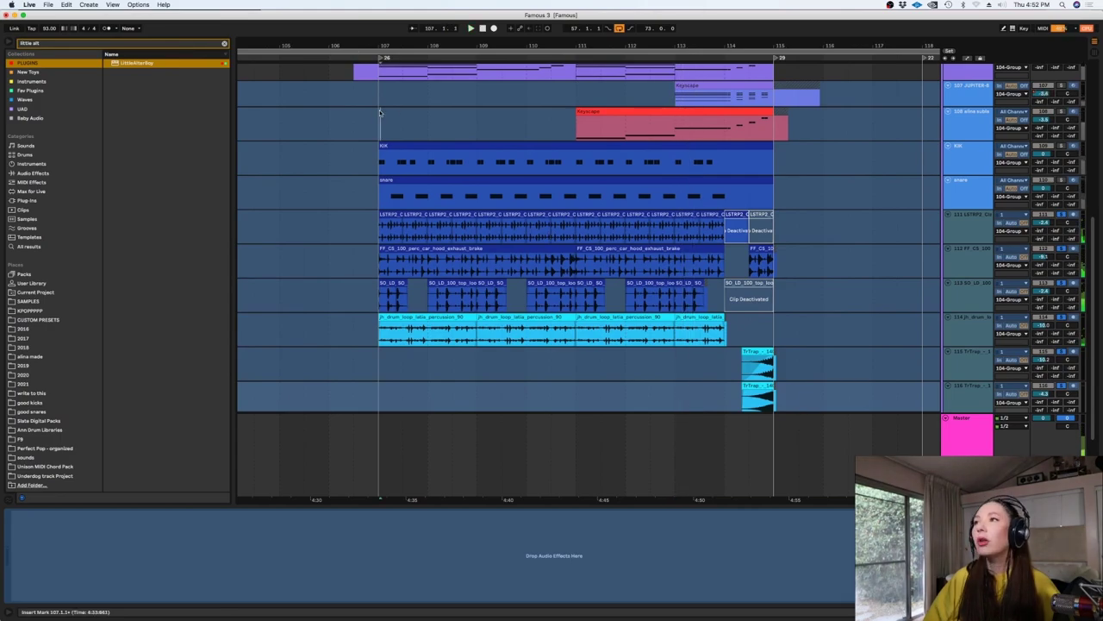
pyautogui.click(956, 220)
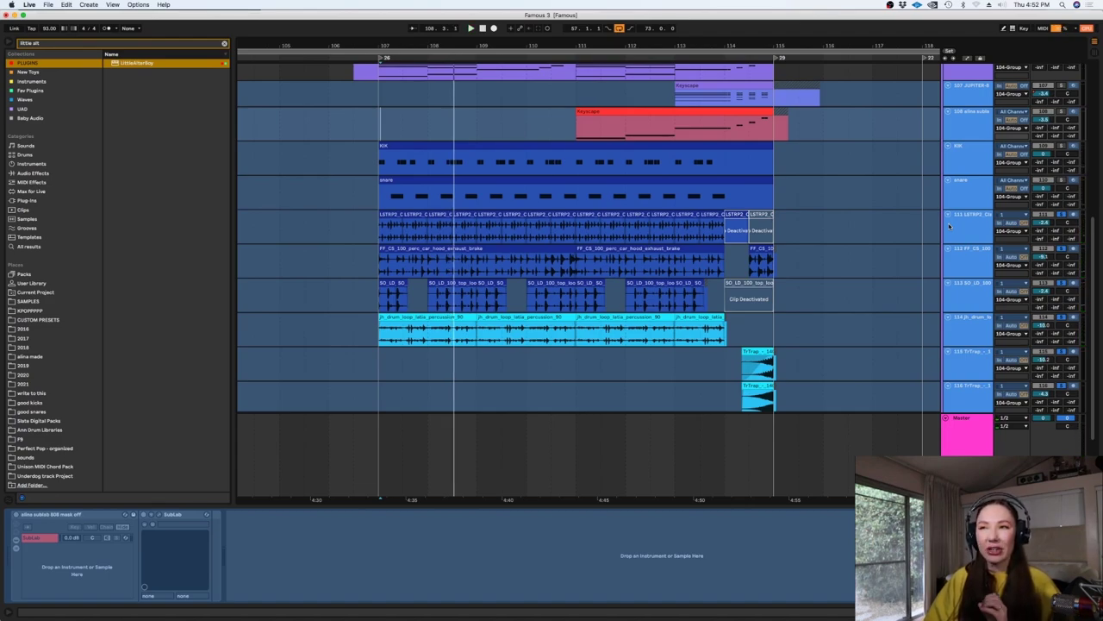
pyautogui.keyDown('shift'); pyautogui.click(985, 403); pyautogui.keyUp('shift')
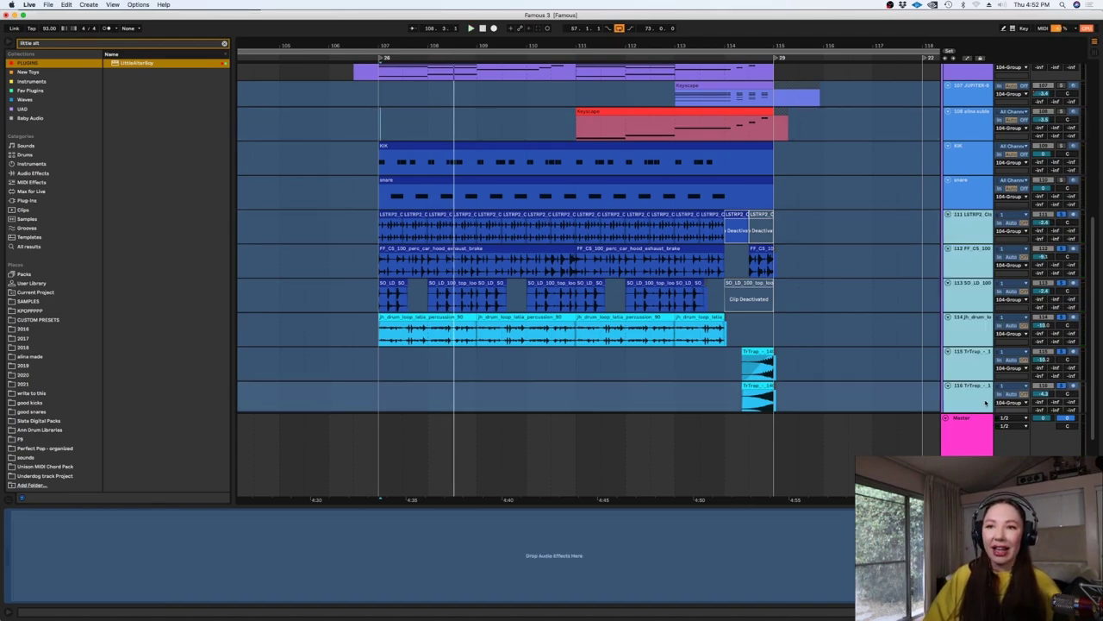
# - Release the shared percussion solo and audition the 111 LSTRP2 loop alone from bar 107
pyautogui.click(400, 149)
pyautogui.click(382, 227)
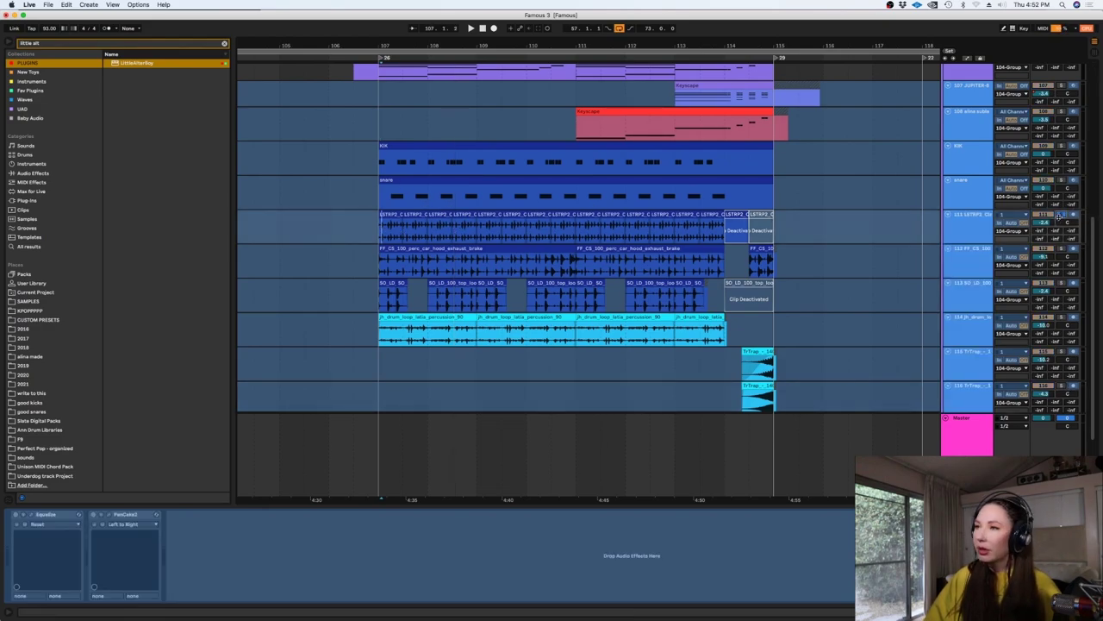
pyautogui.press('space')
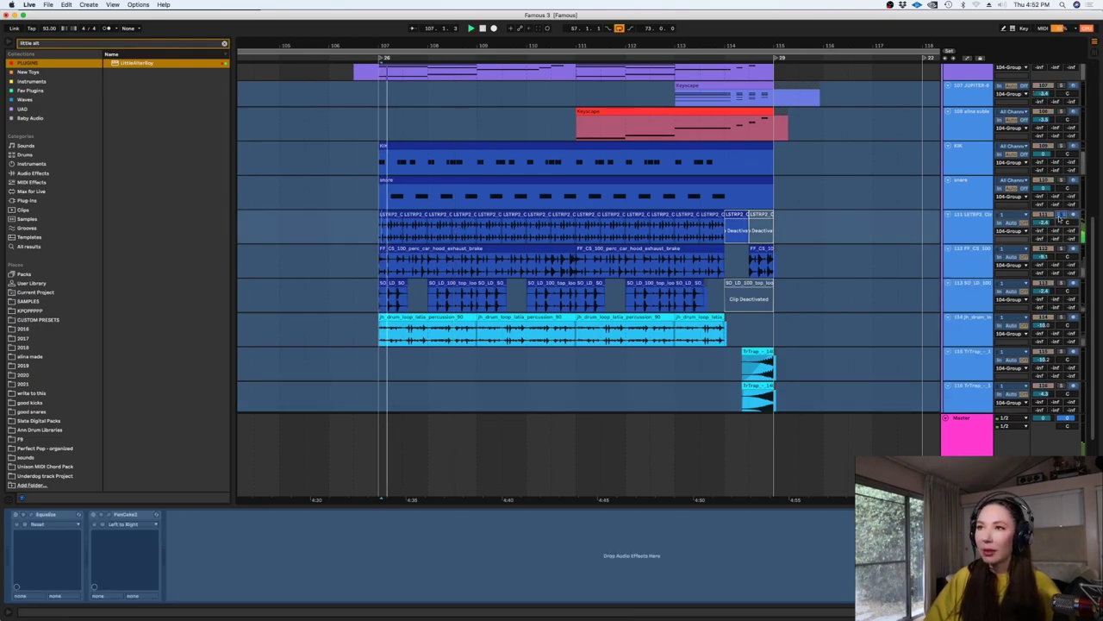
pyautogui.click(986, 232)
pyautogui.click(1062, 215)
pyautogui.press('space')
# - Solo and audition percussion tracks 112, 113 and 114 one at a time, starting track 113 from bar 108
pyautogui.click(1060, 249)
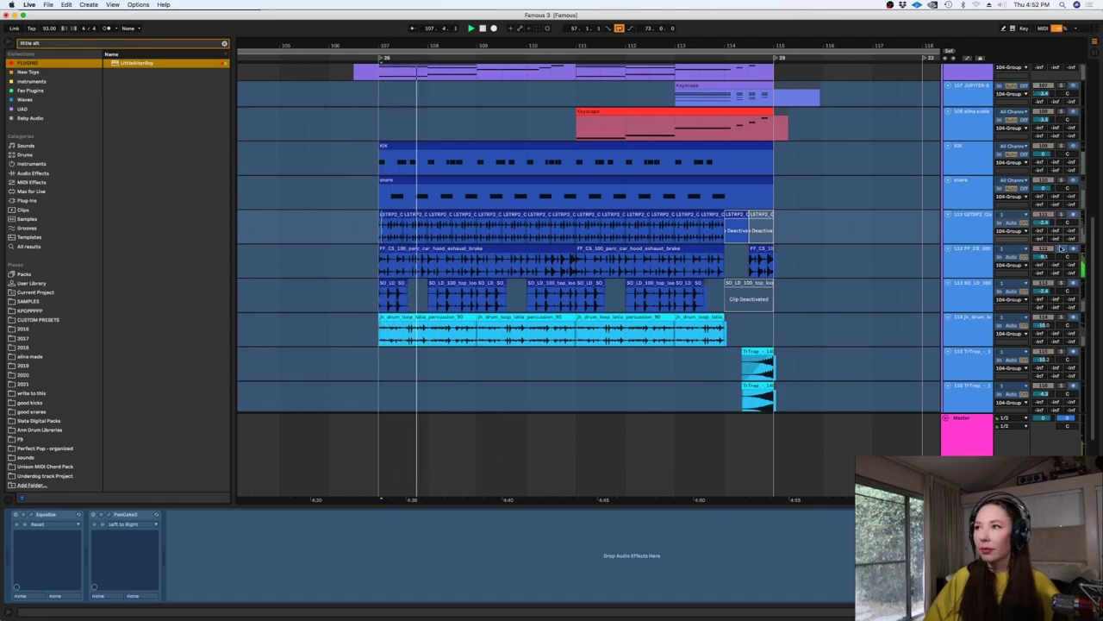
pyautogui.click(1061, 249)
pyautogui.click(1062, 283)
pyautogui.click(432, 300)
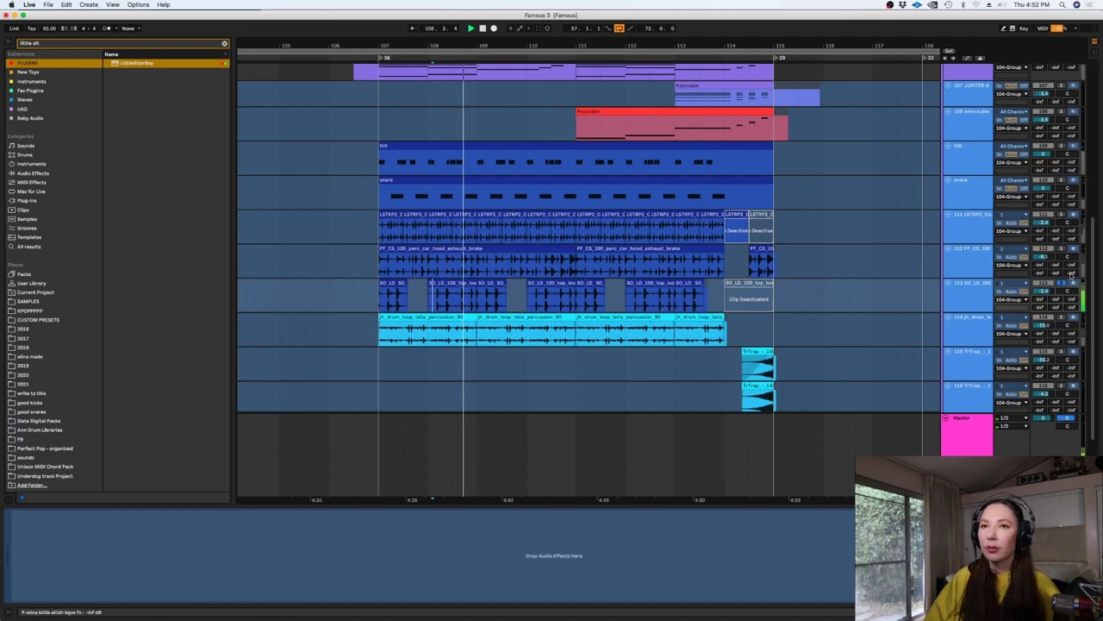
pyautogui.press('space')
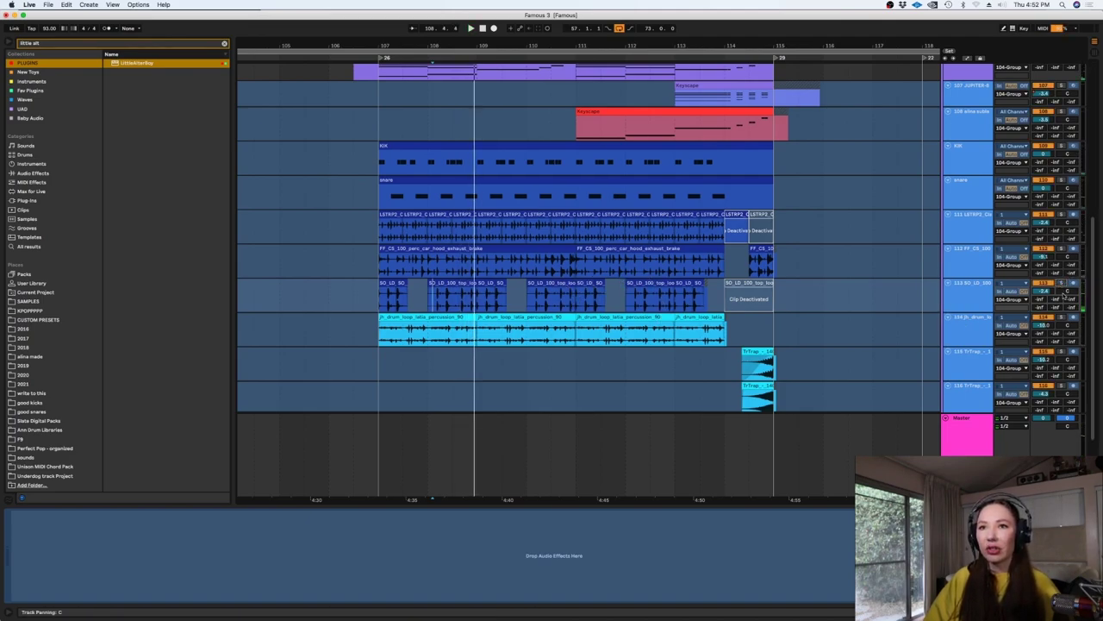
pyautogui.click(1058, 317)
pyautogui.press('space')
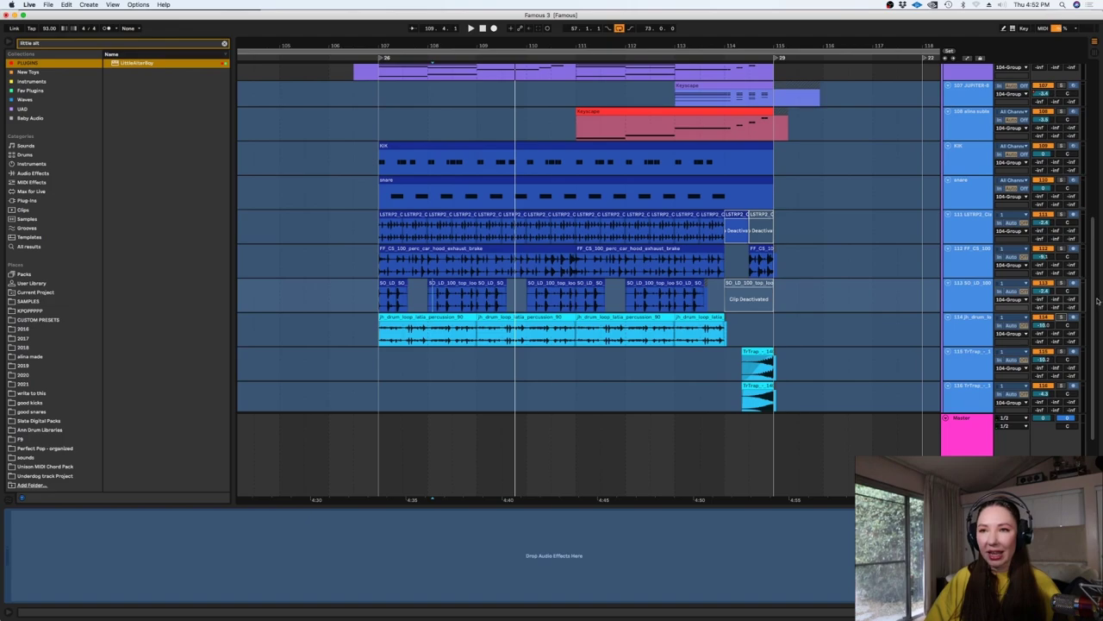
pyautogui.scroll(-2, 957, 345)
pyautogui.scroll(10, 727, 178)
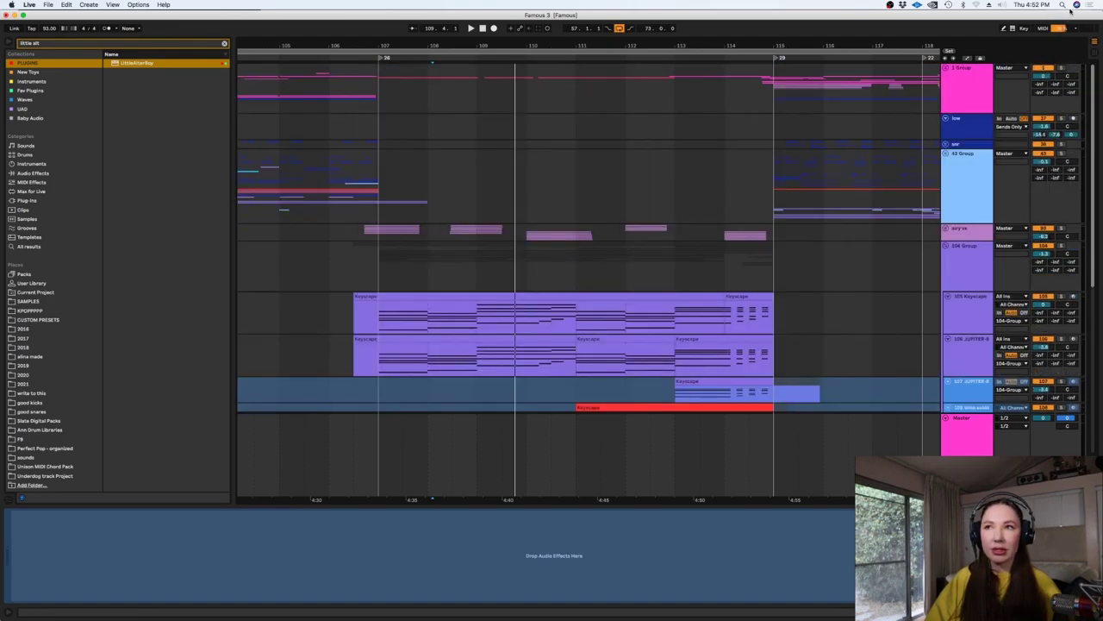
pyautogui.click(727, 179)
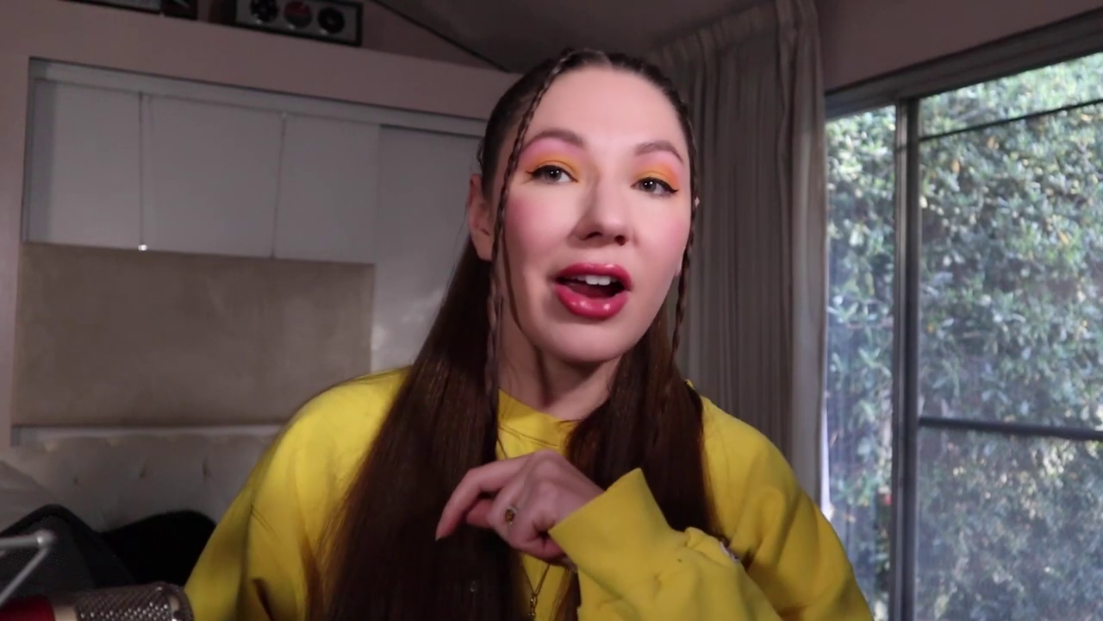